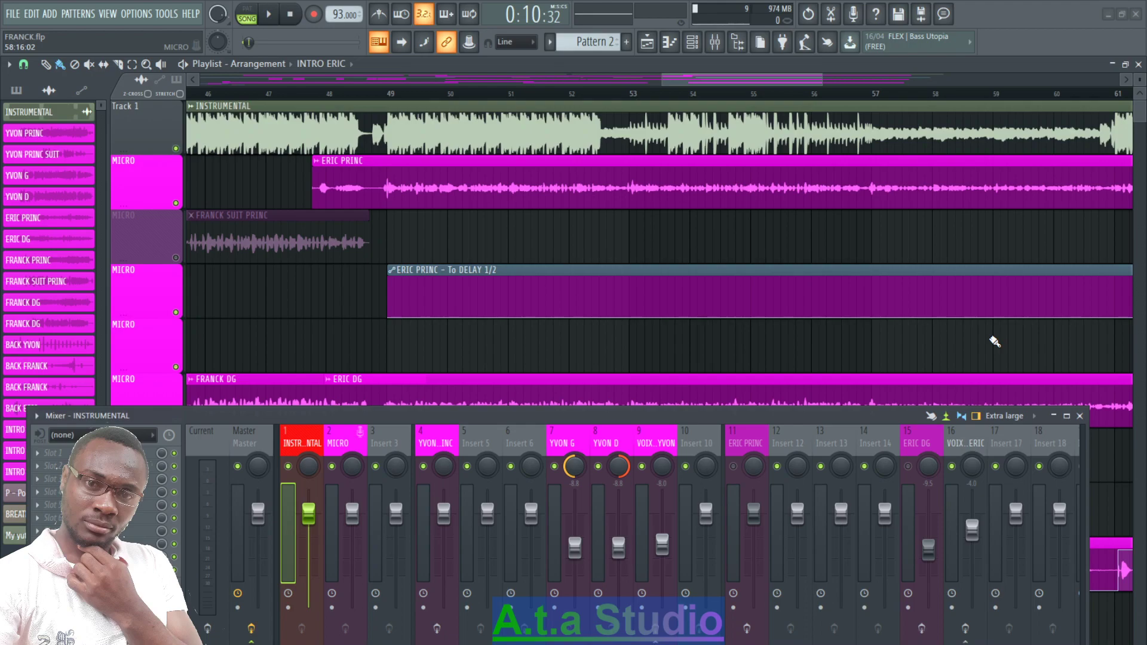
- Enlarge the mixer and lower the INSTRUMENTAL track's fader to -14.0 dB
left_click_drag(823, 80, 1080, 84)
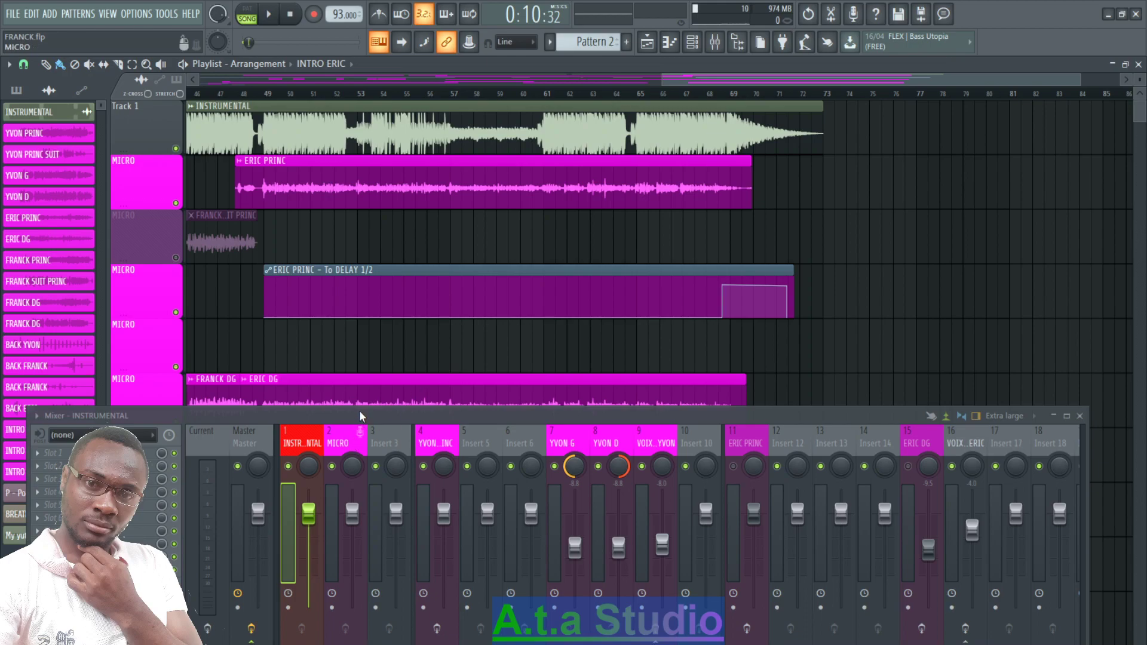
left_click_drag(364, 409, 386, 258)
left_click_drag(308, 372, 308, 440)
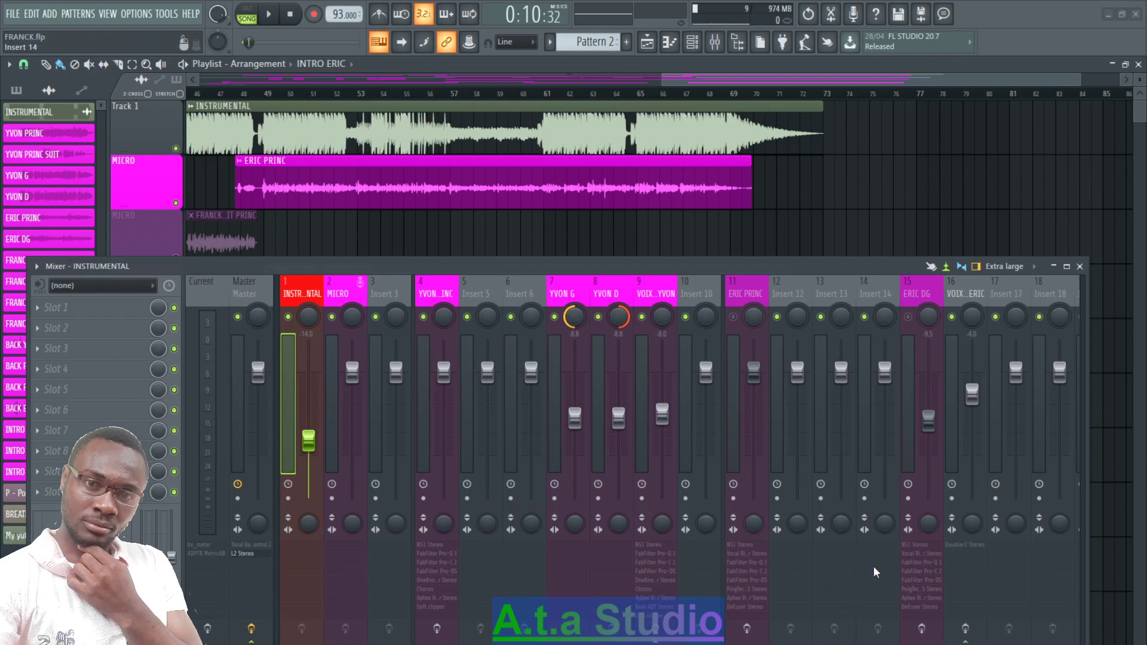
- Look through the mixer's tracks and reset the INSTRUMENTAL fader to its default level
scroll(822, 278, "down", 10)
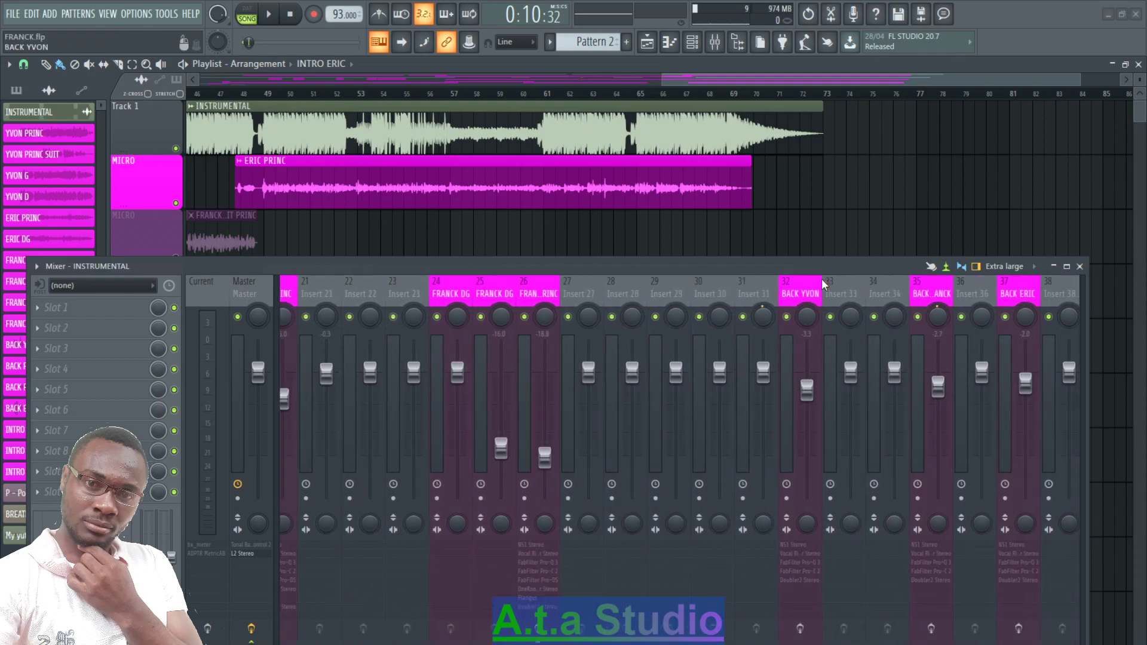
scroll(822, 278, "up", 10)
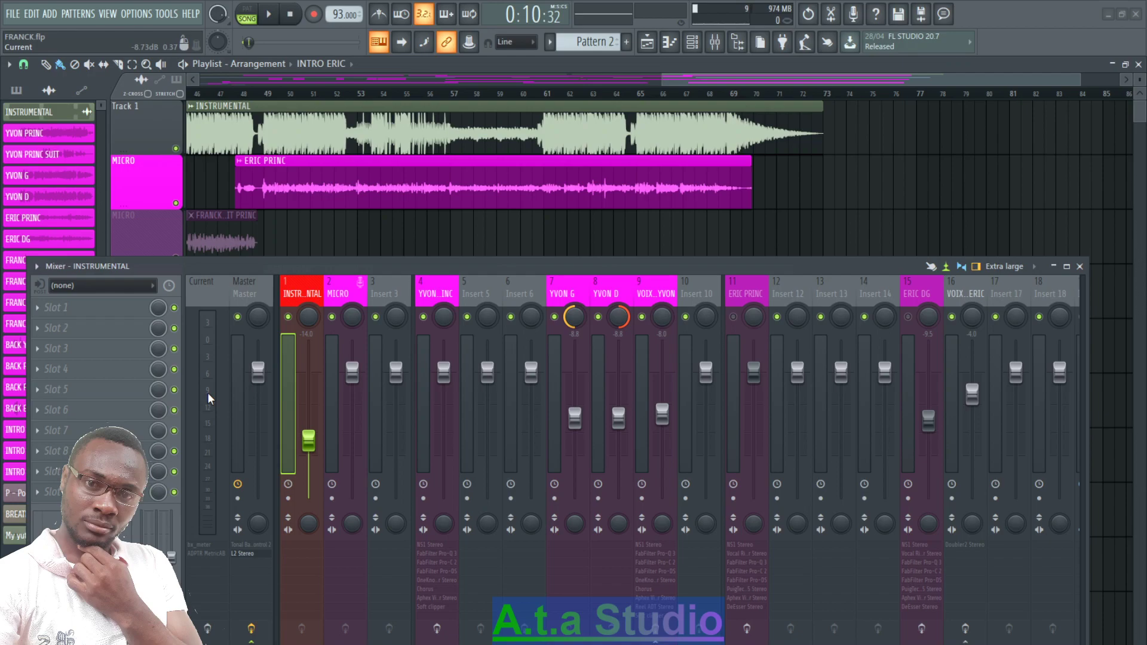
scroll(545, 293, "down", 3)
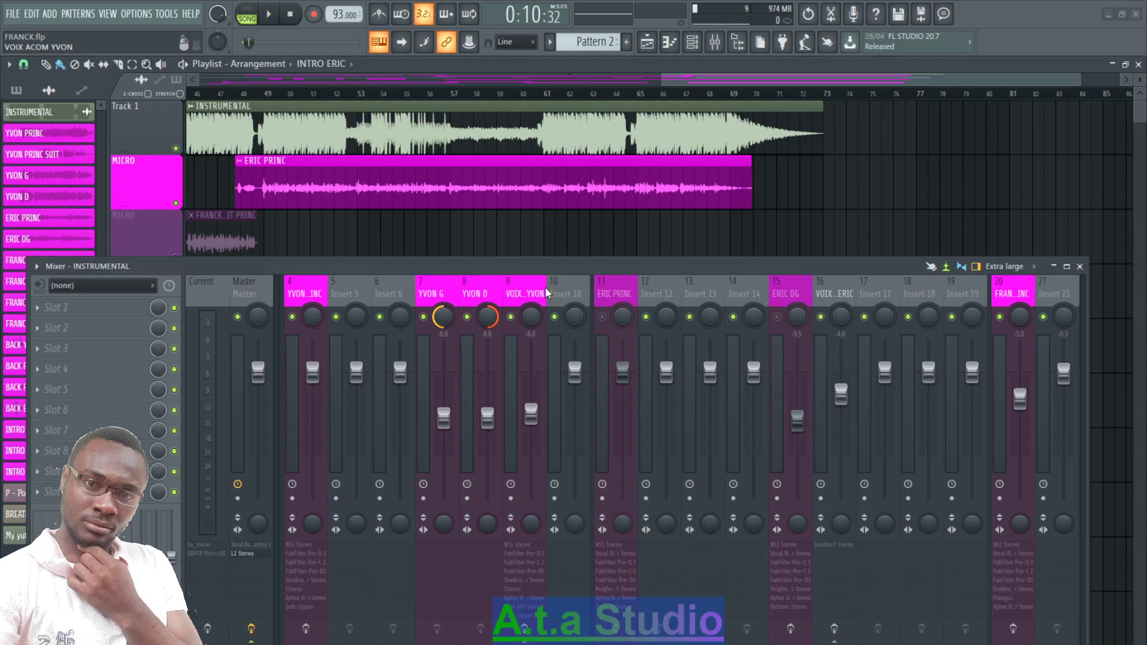
scroll(546, 293, "down", 9)
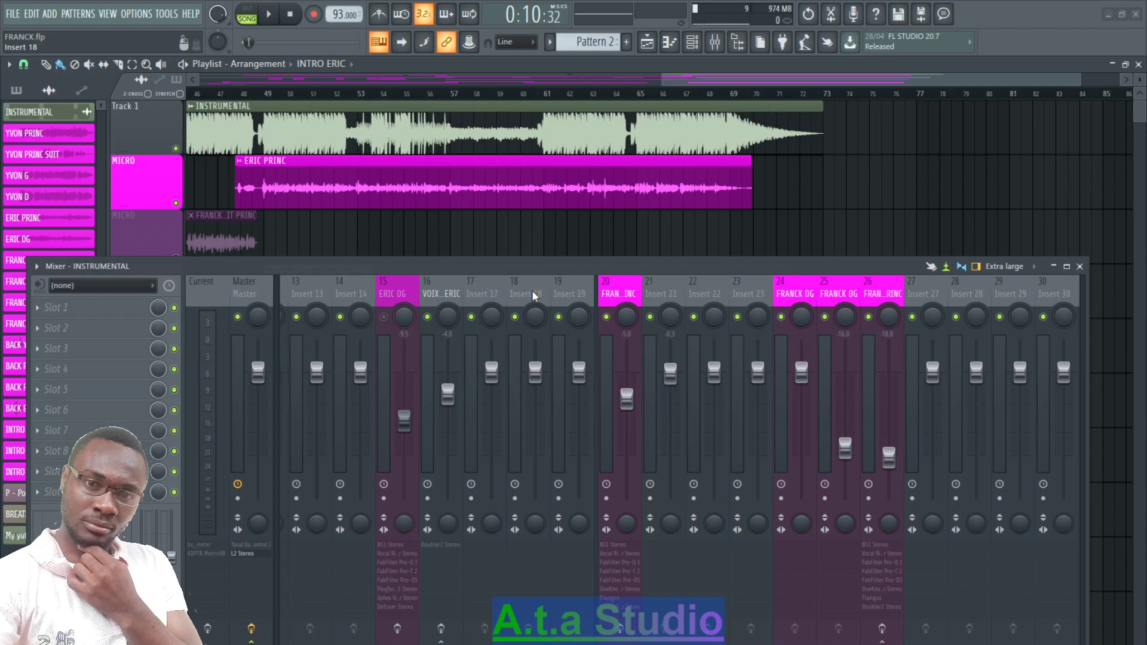
scroll(532, 289, "up", 4)
right_click(322, 436)
left_click(324, 446)
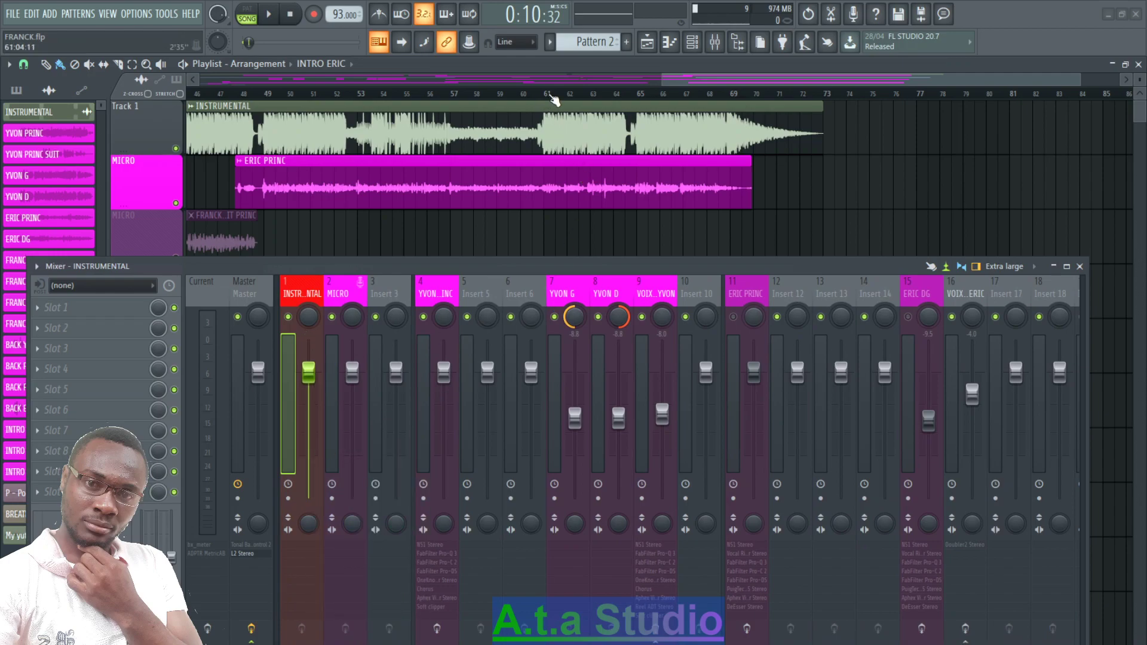
- Place the playhead at 2:00:00, just before the vocal clip on the first MICRO playlist track
left_click_drag(545, 94, 536, 92)
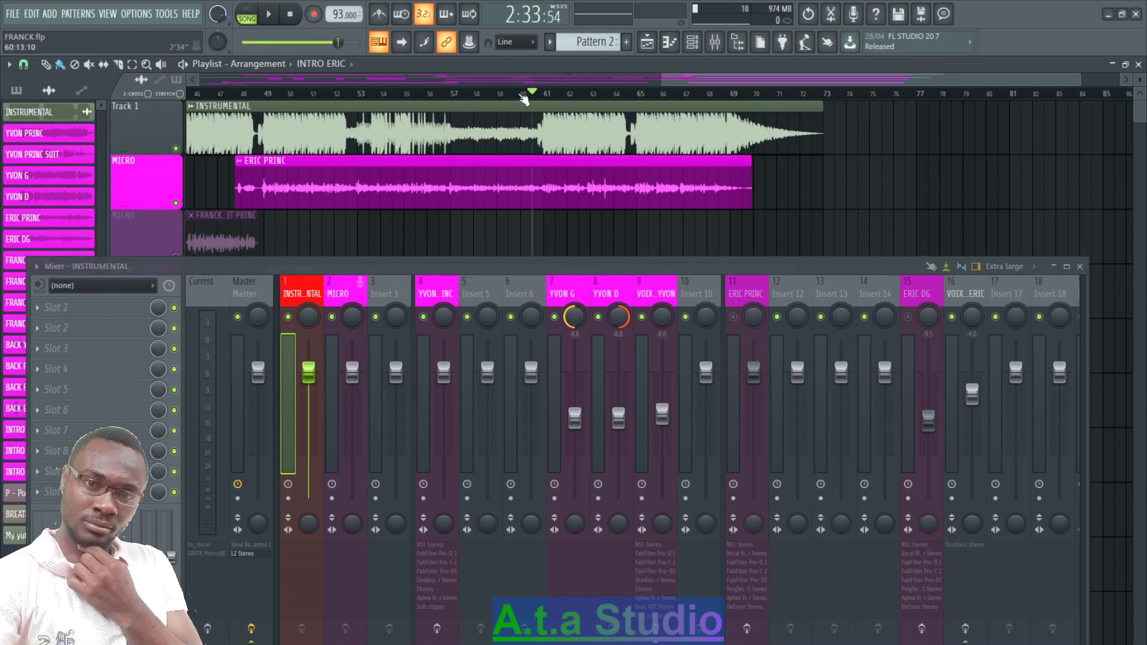
left_click(236, 95)
mouse_move(246, 95)
left_mouse_down()
mouse_move(263, 97)
mouse_move(230, 98)
left_mouse_up()
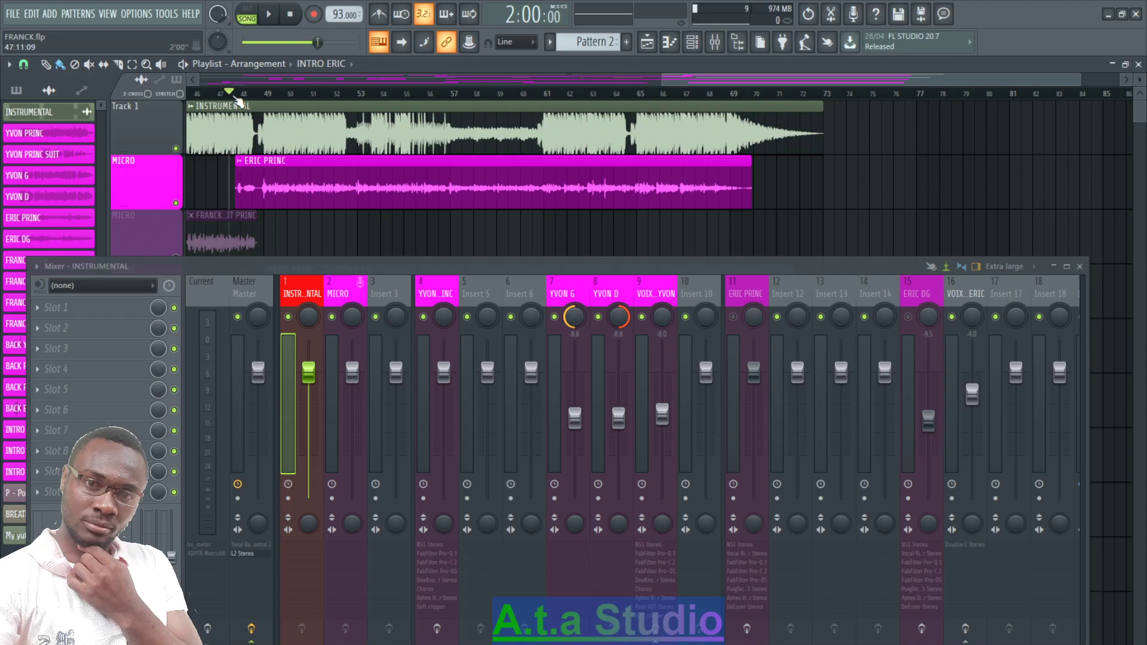
left_click_drag(1079, 78, 851, 77)
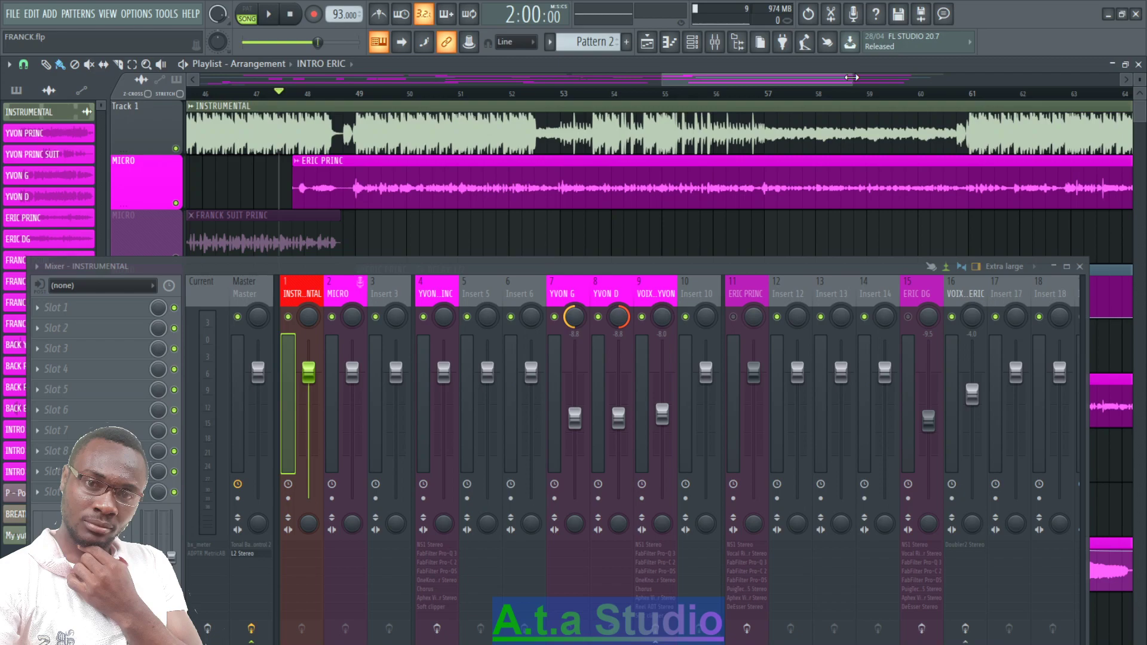
- Play the song, check the levels across the mixer tracks, and lower the INSTRUMENTAL fader to -14.0 dB
key("space")
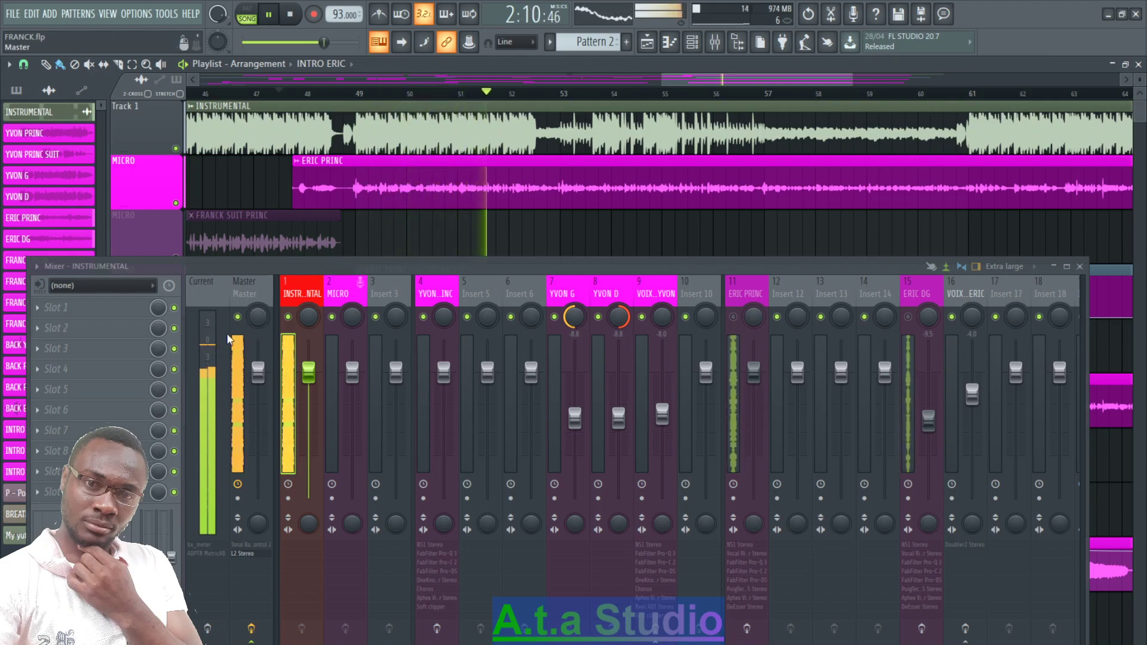
left_click_drag(308, 371, 308, 424)
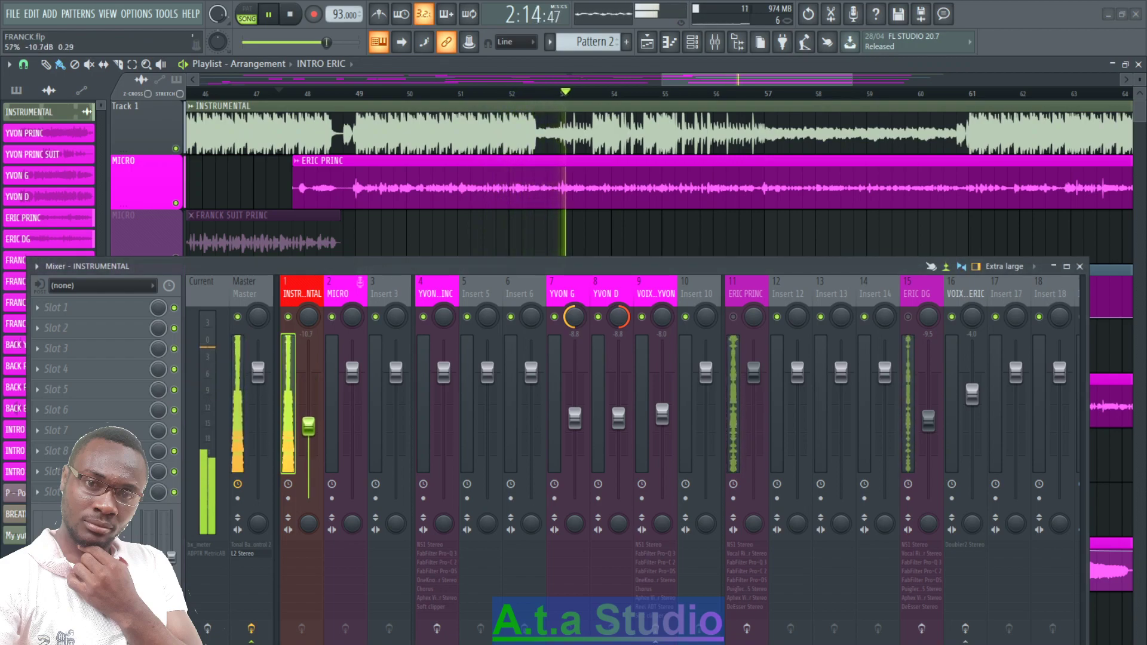
scroll(919, 316, "right", 2)
scroll(915, 315, "right", 5)
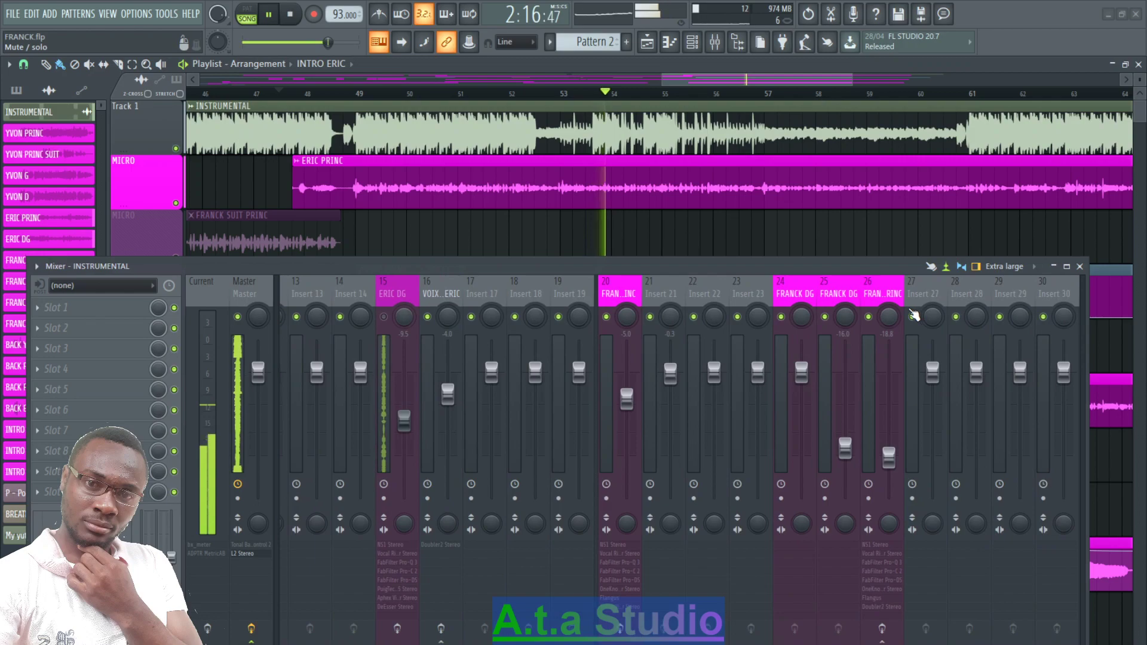
scroll(468, 334, "right", 15)
scroll(589, 298, "left", 2)
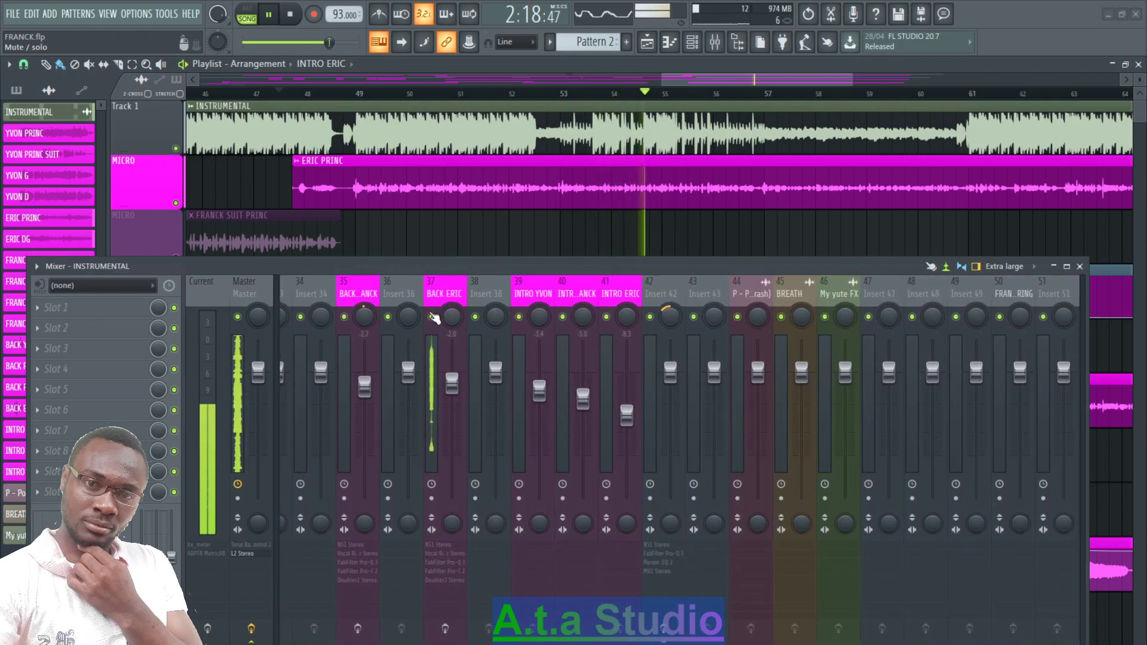
scroll(432, 303, "left", 13)
scroll(432, 303, "left", 12)
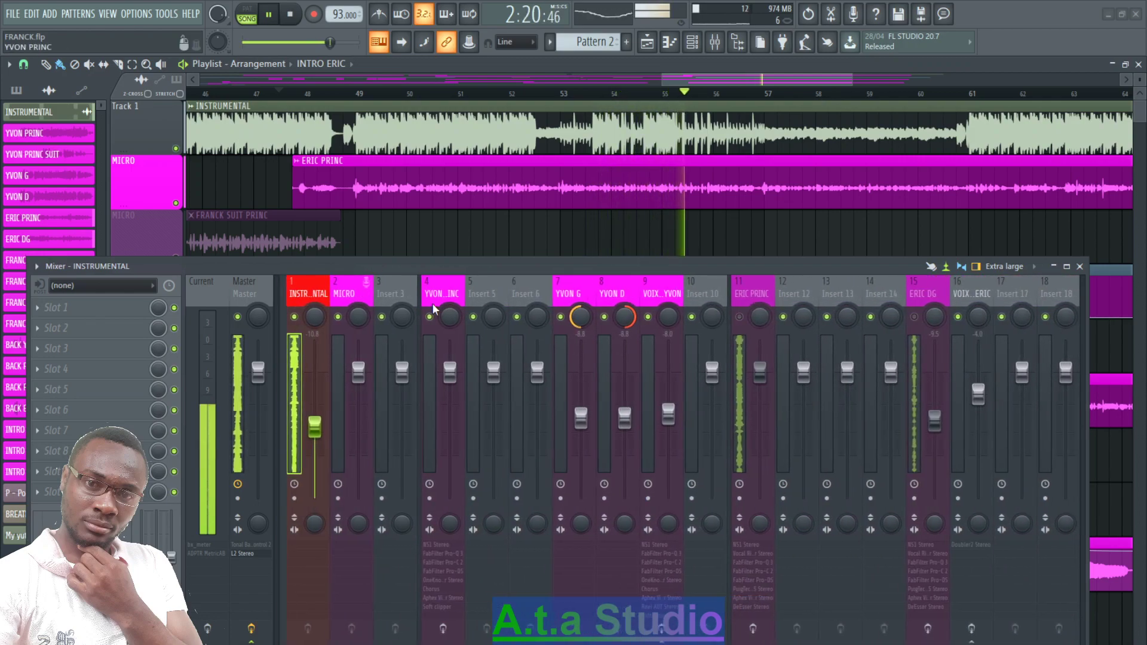
left_click_drag(308, 428, 308, 441)
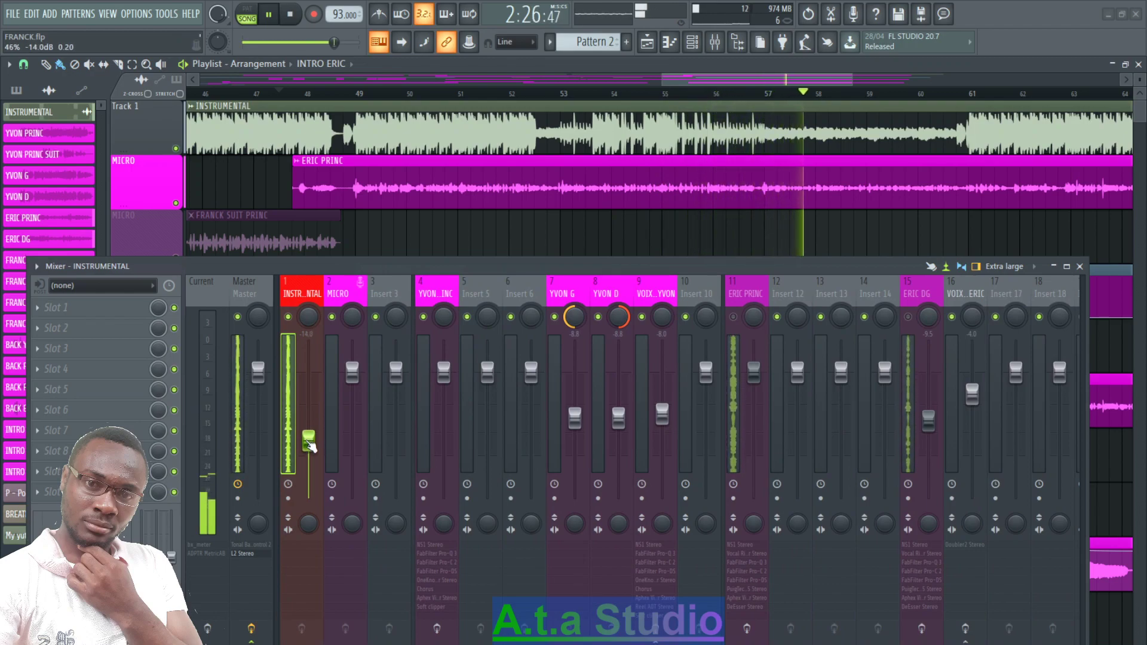
key("space")
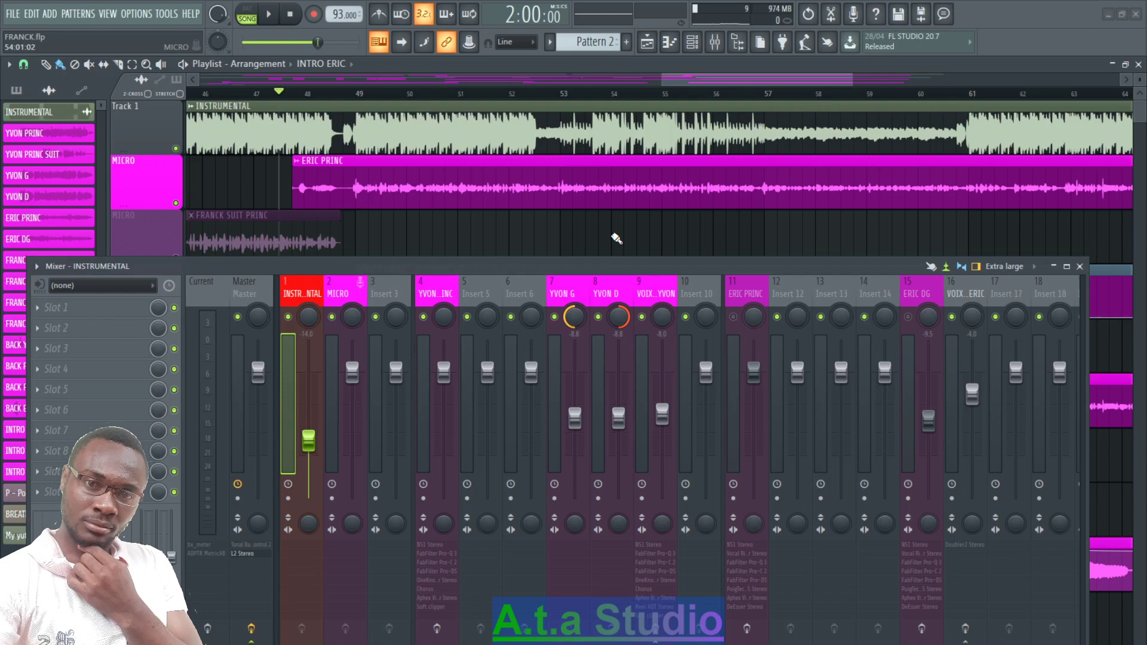
- Unmute the lead vocal on mixer track 11 and replay the section from the playhead
key("space")
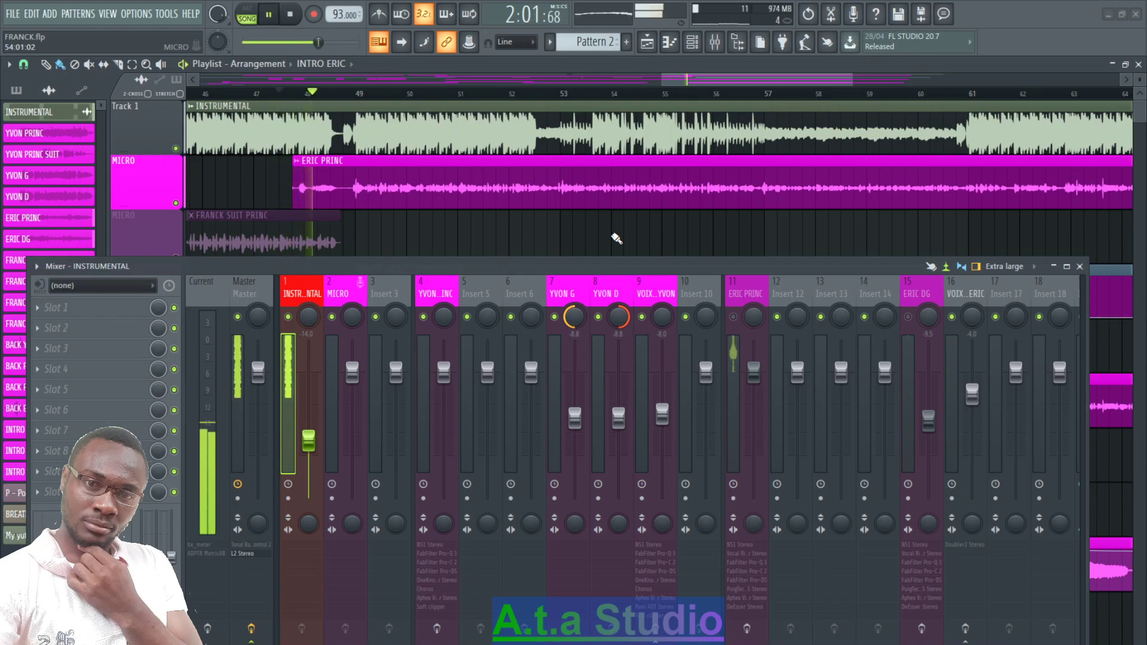
left_click(734, 317)
key("space")
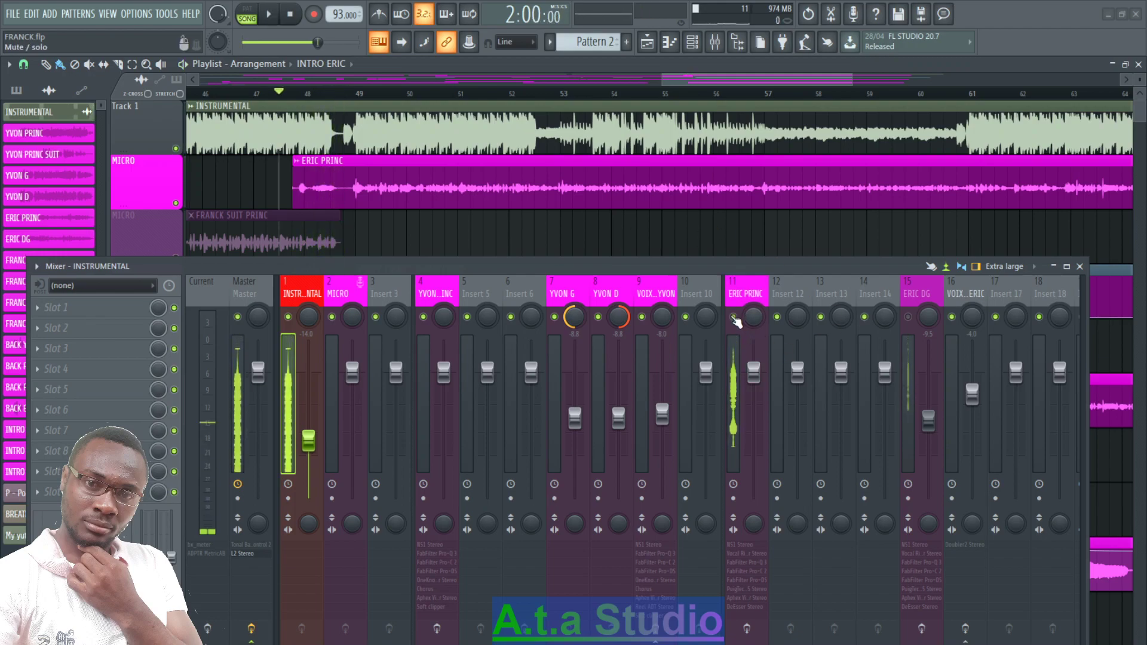
key("space")
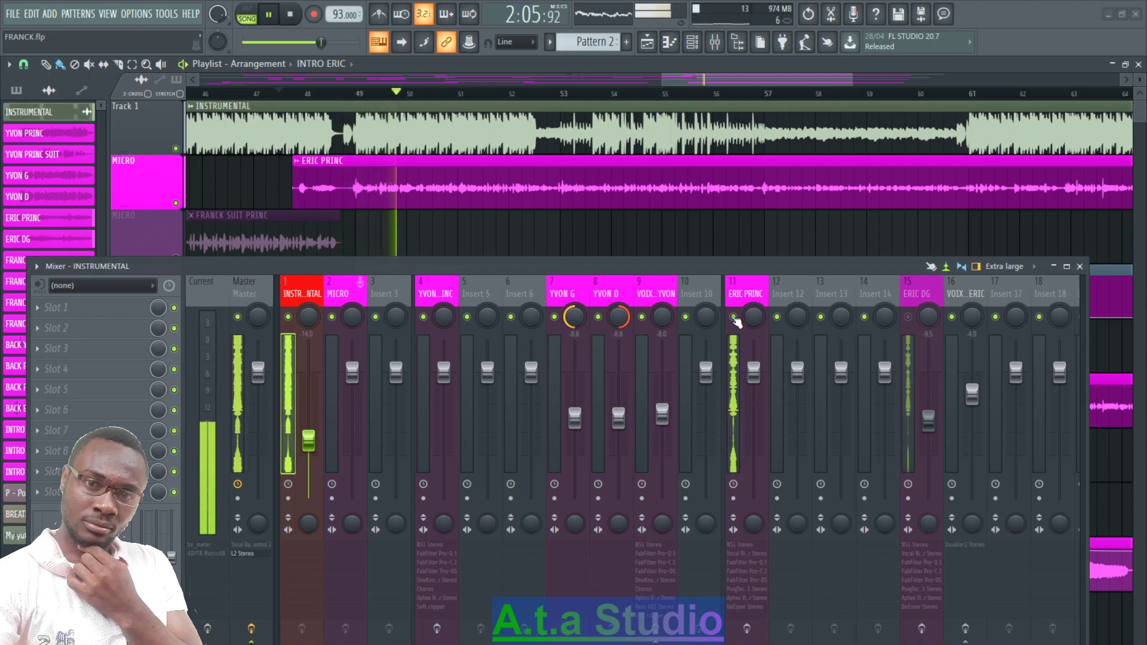
- Bypass Tonal Balance Control 2 on the Master track and replay the section to check the overall level
left_click(235, 297)
left_click(174, 307)
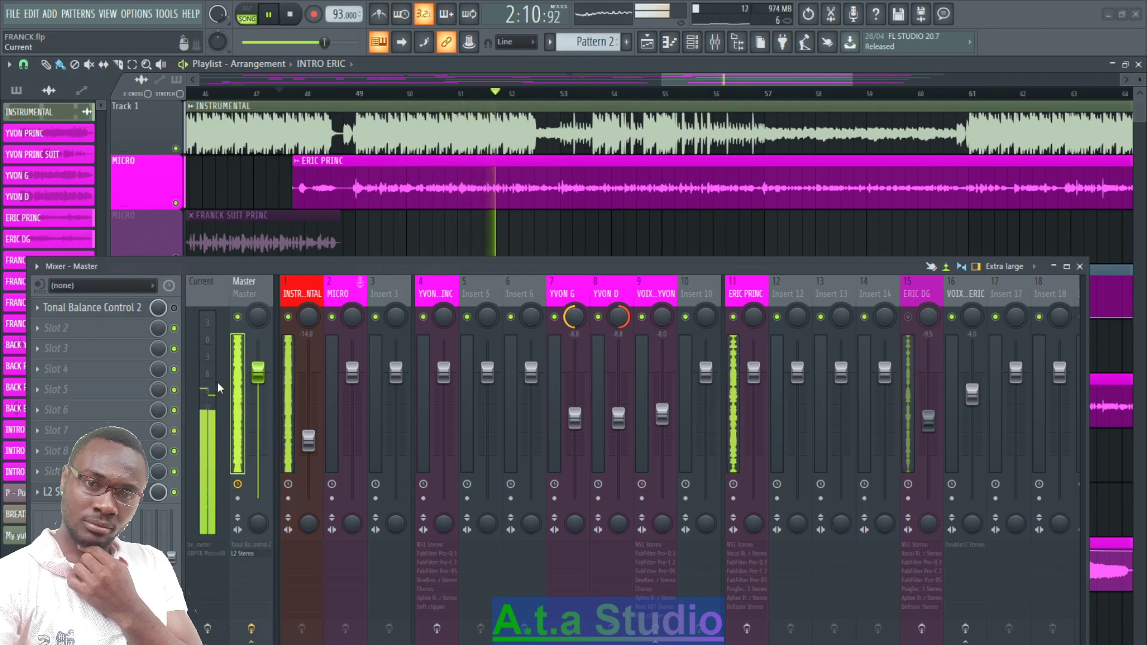
key("space")
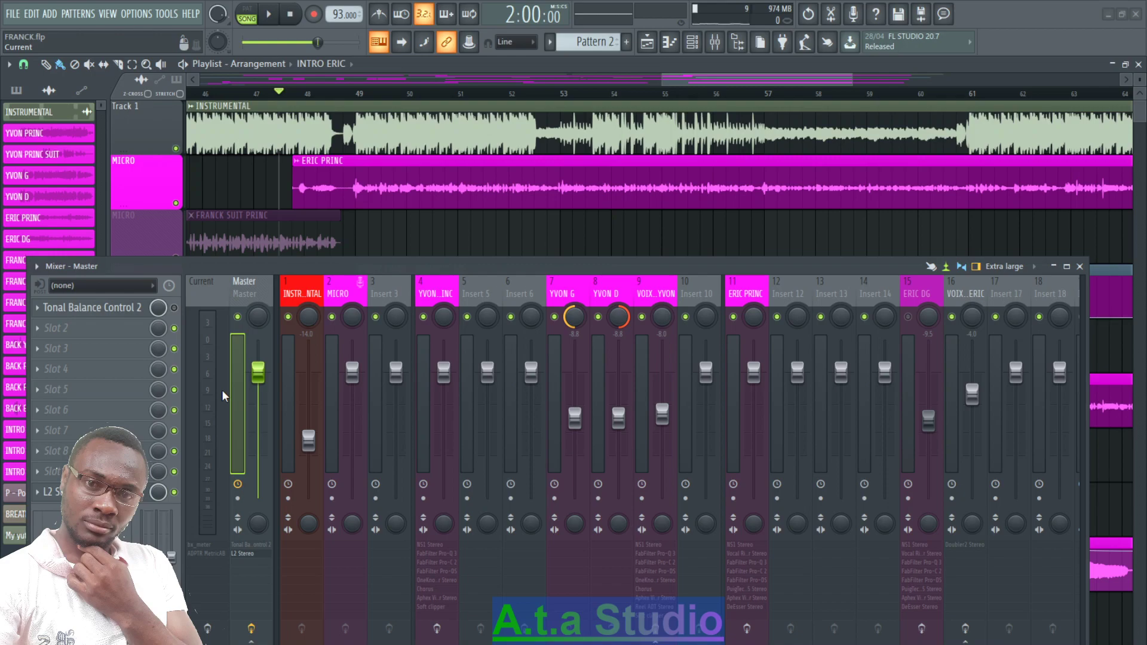
key("space")
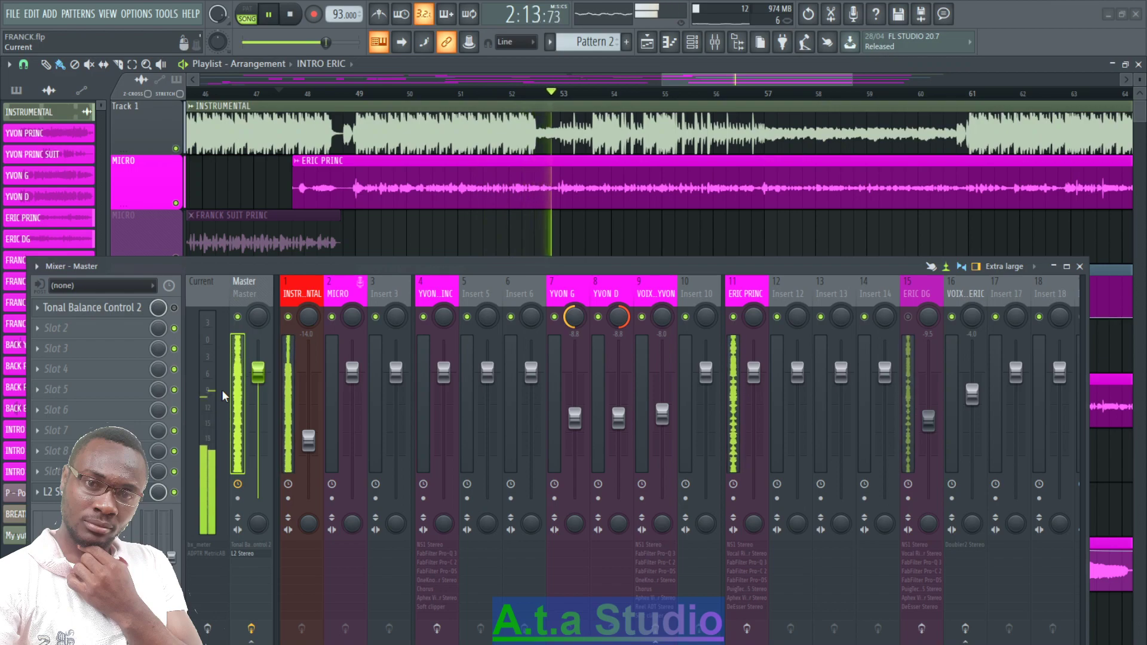
key("space")
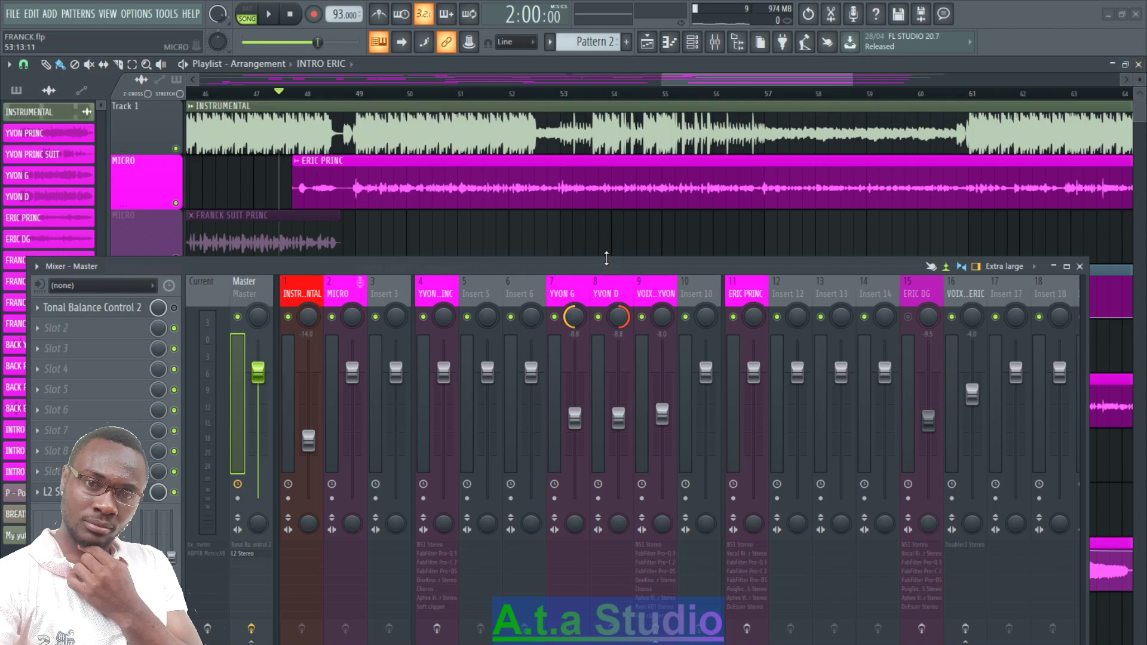
- Shrink the mixer and select the playlist range from the start of the lead vocal clip to just past bar 52
left_click_drag(607, 257, 612, 390)
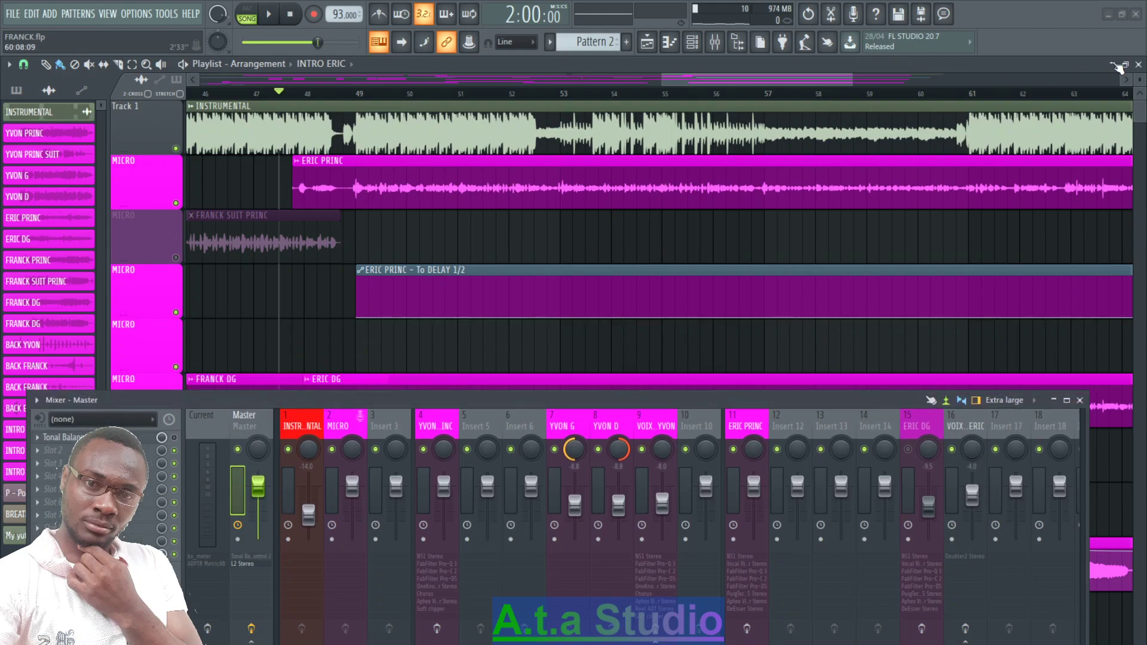
scroll(1010, 95, "up", 3)
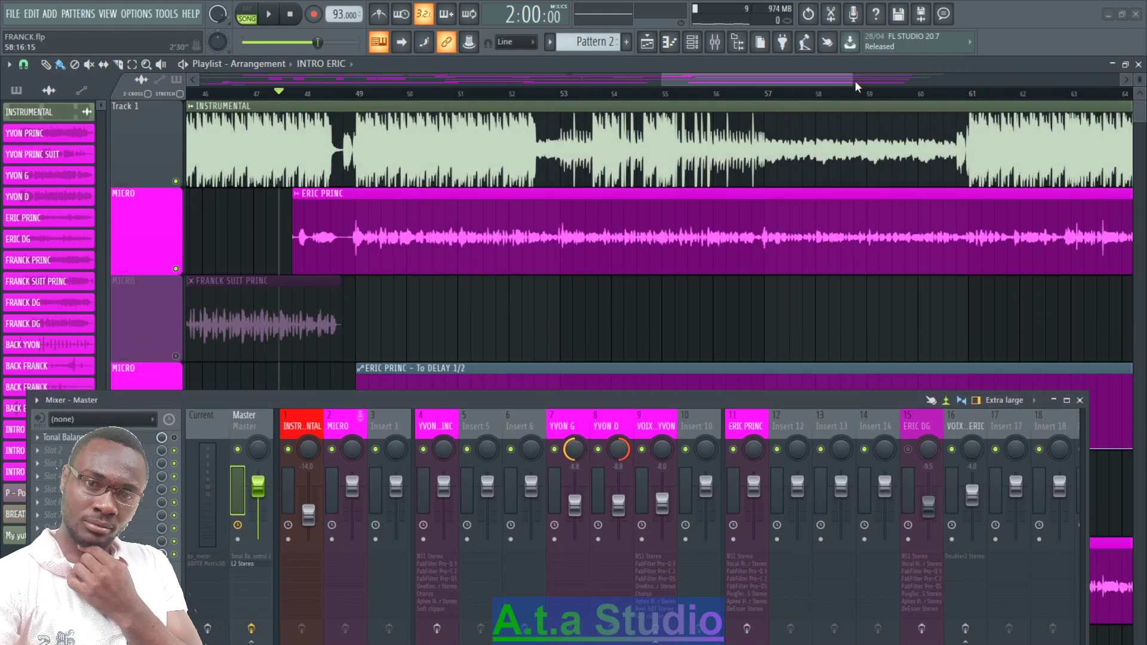
left_click_drag(850, 80, 762, 79)
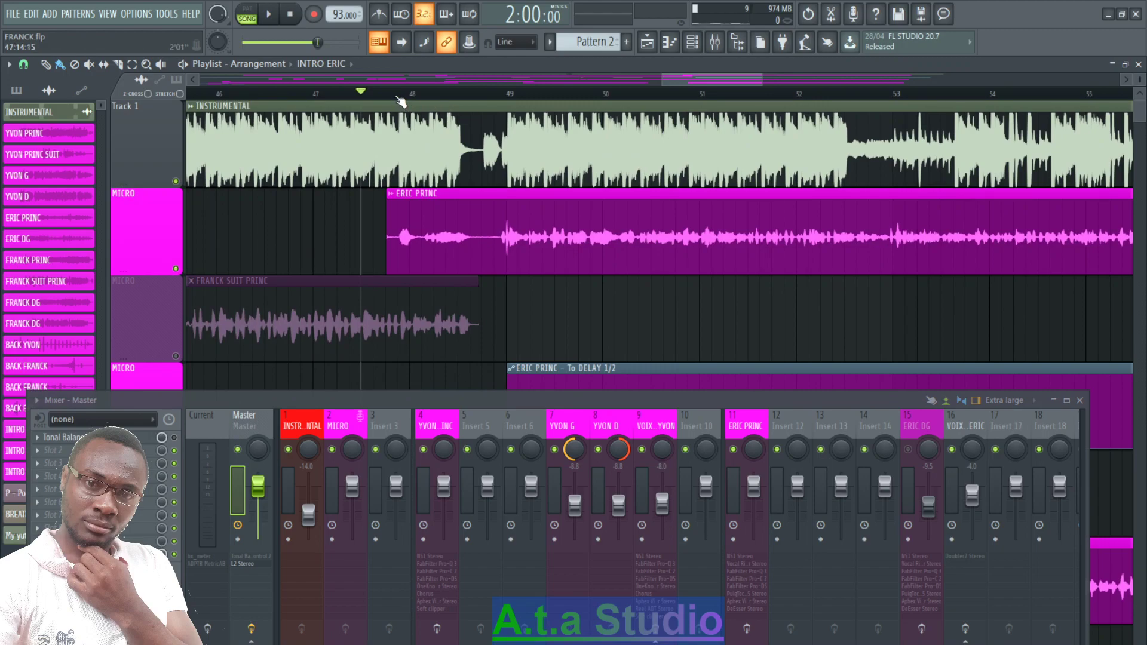
left_click_drag(402, 98, 853, 110)
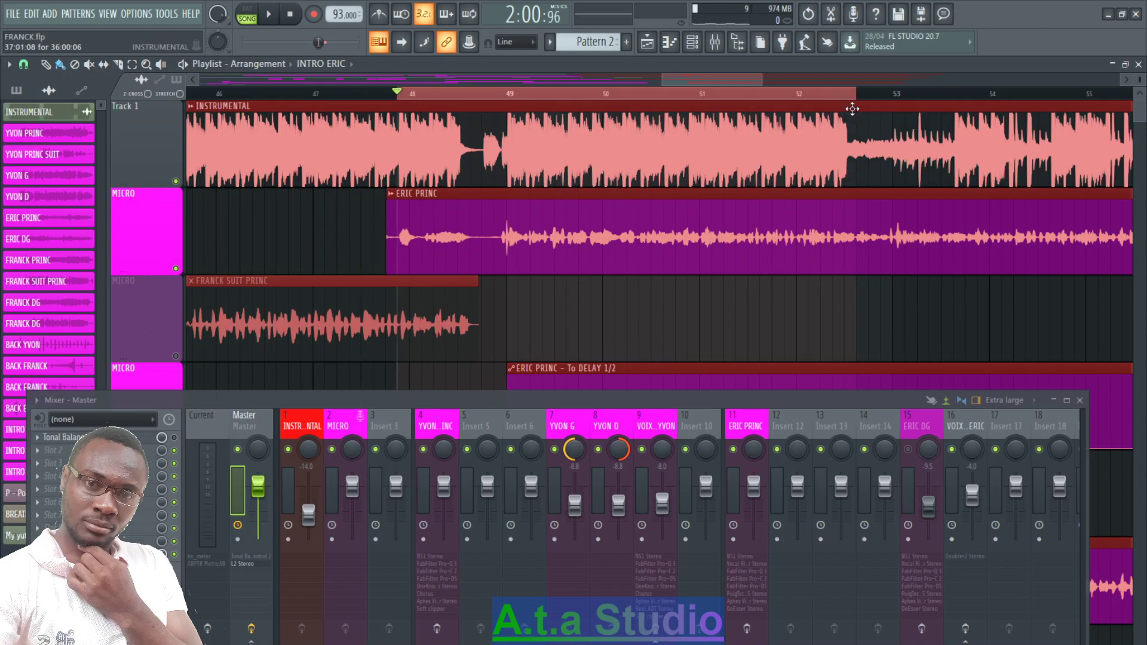
- Enlarge the mixer to view the Master effect slots and track faders, and shrink it again
scroll(686, 255, "down", 2)
left_click_drag(461, 391, 521, 154)
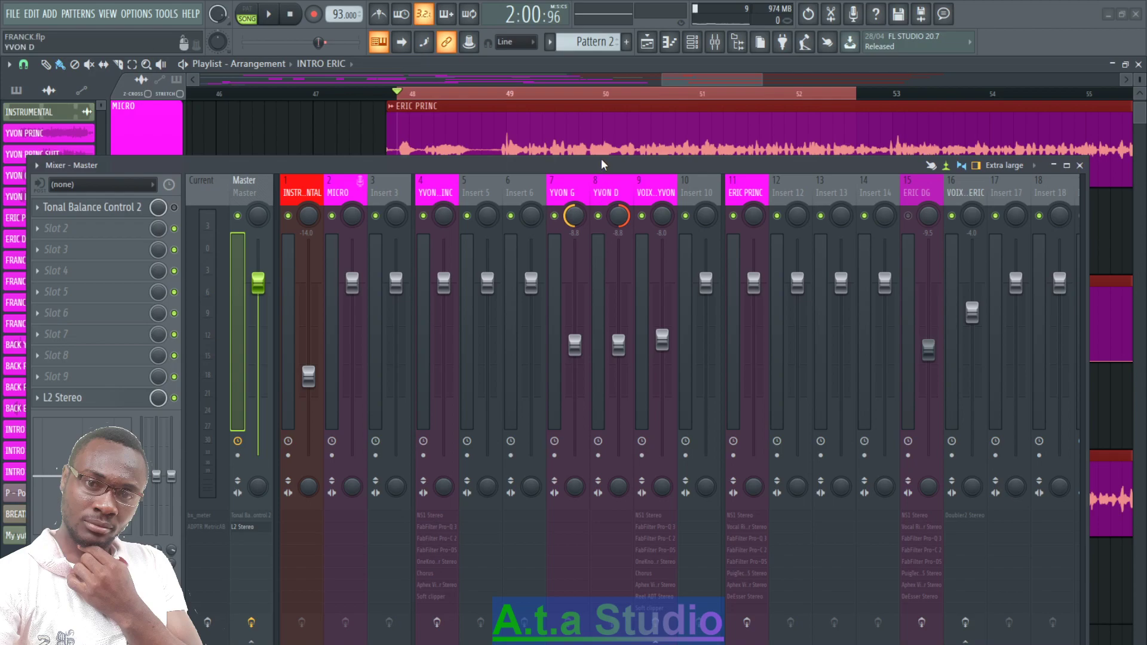
left_click_drag(601, 157, 603, 396)
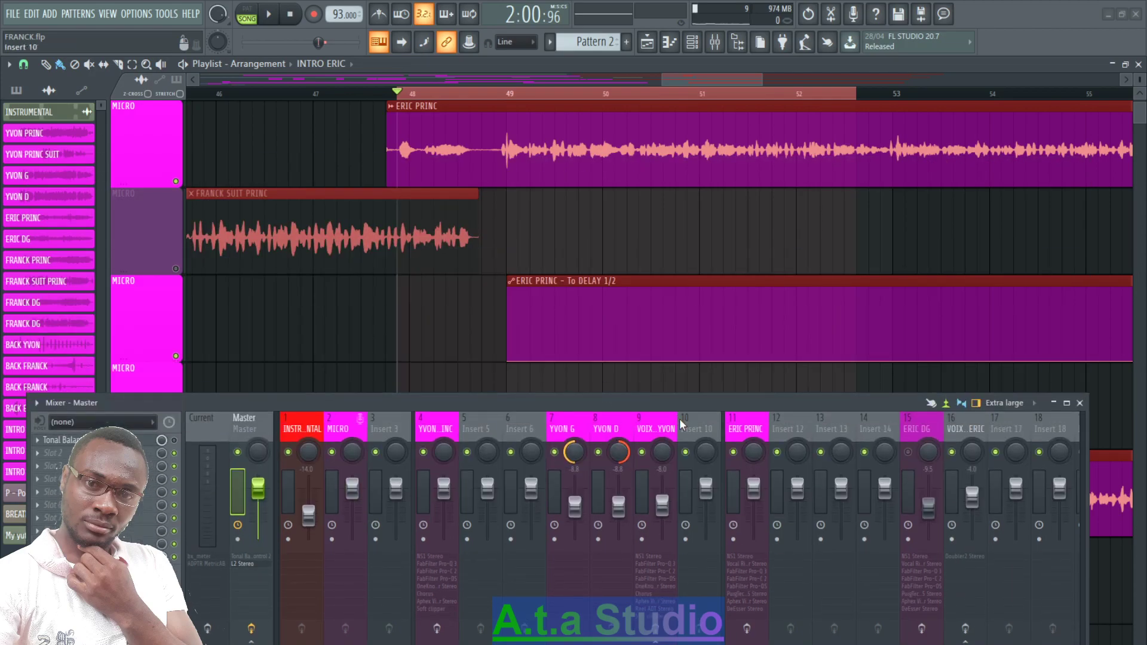
- Show the channel rack and assign the lead vocal channel on mixer track 11 to the empty mixer track 53
left_click(737, 432)
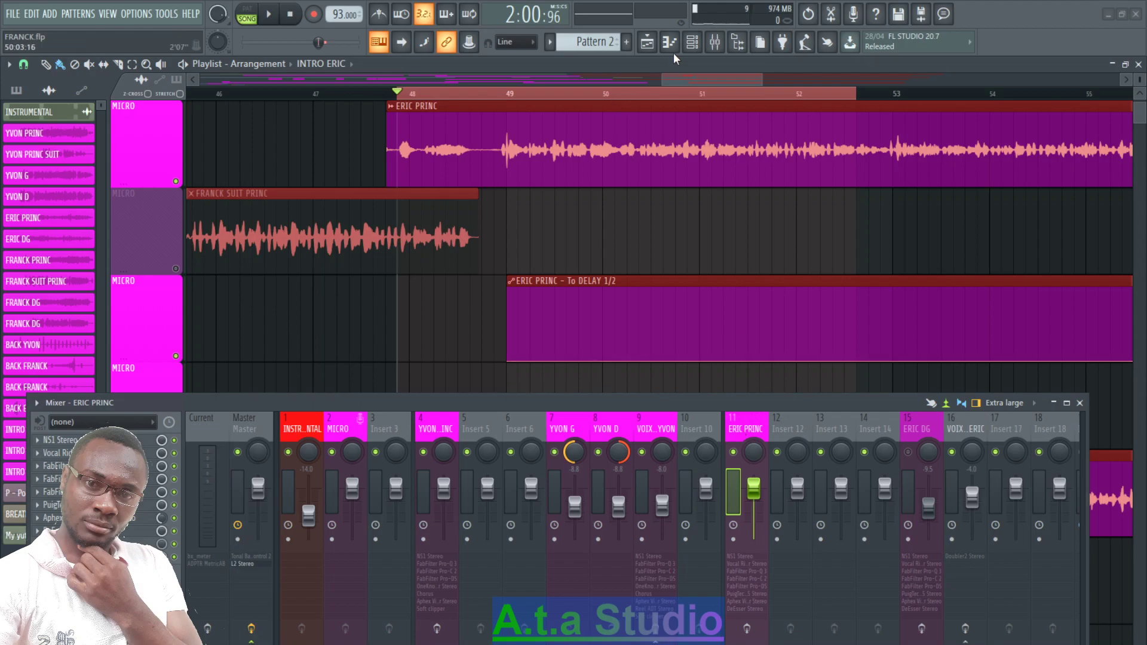
left_click(692, 42)
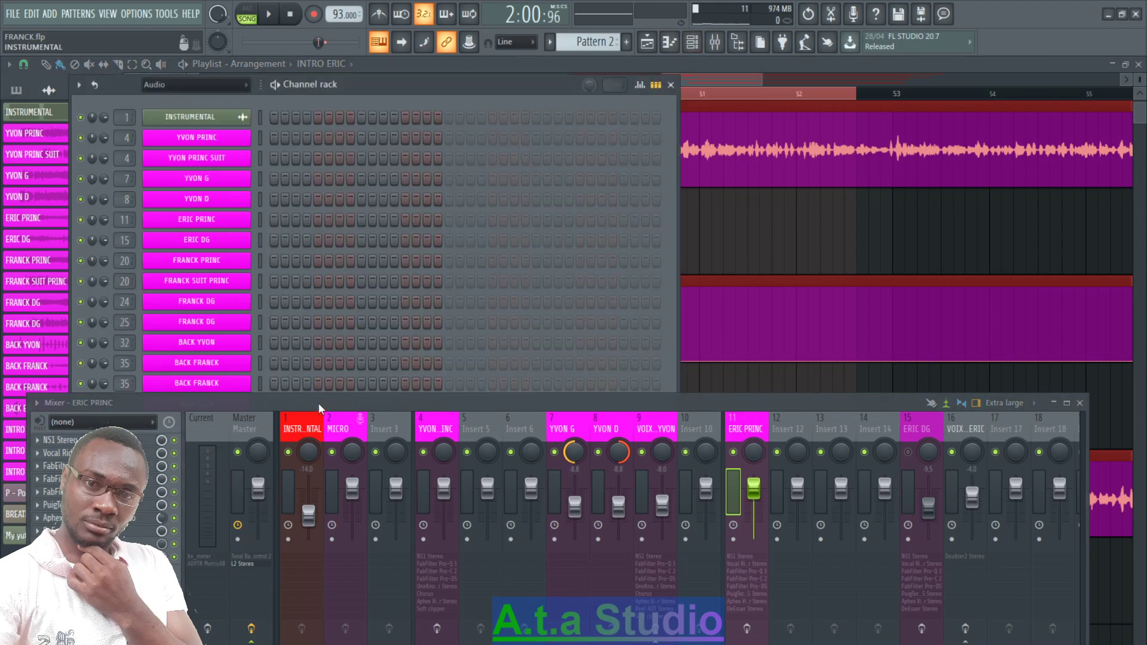
left_click_drag(318, 409, 320, 511)
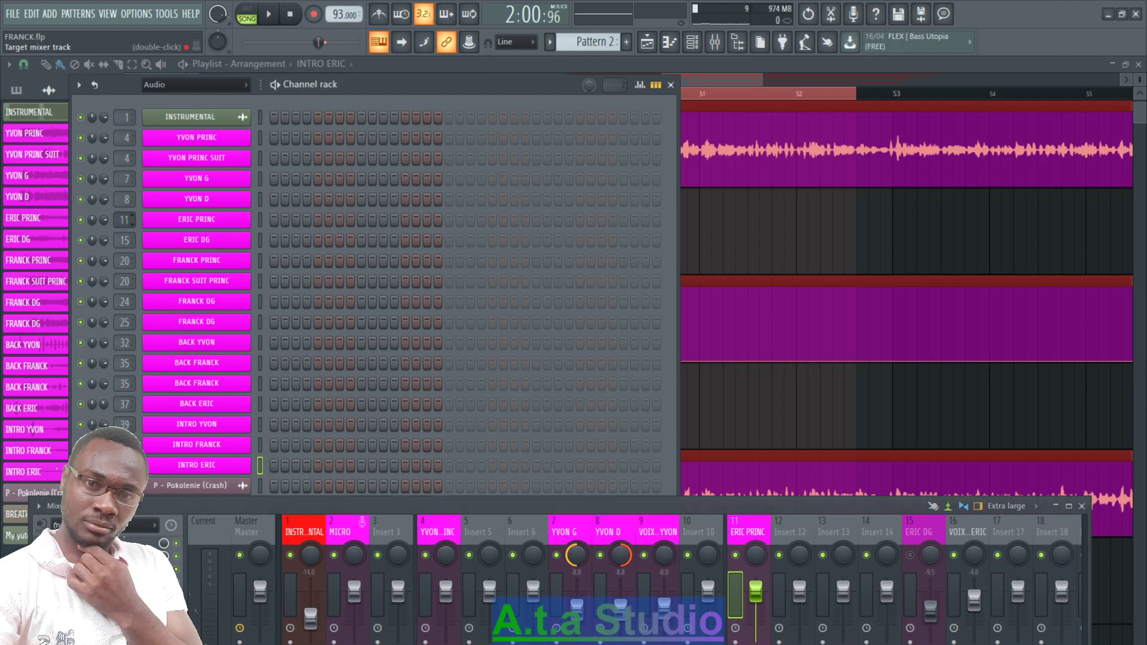
scroll(124, 219, "up", 6)
scroll(564, 525, "down", 8)
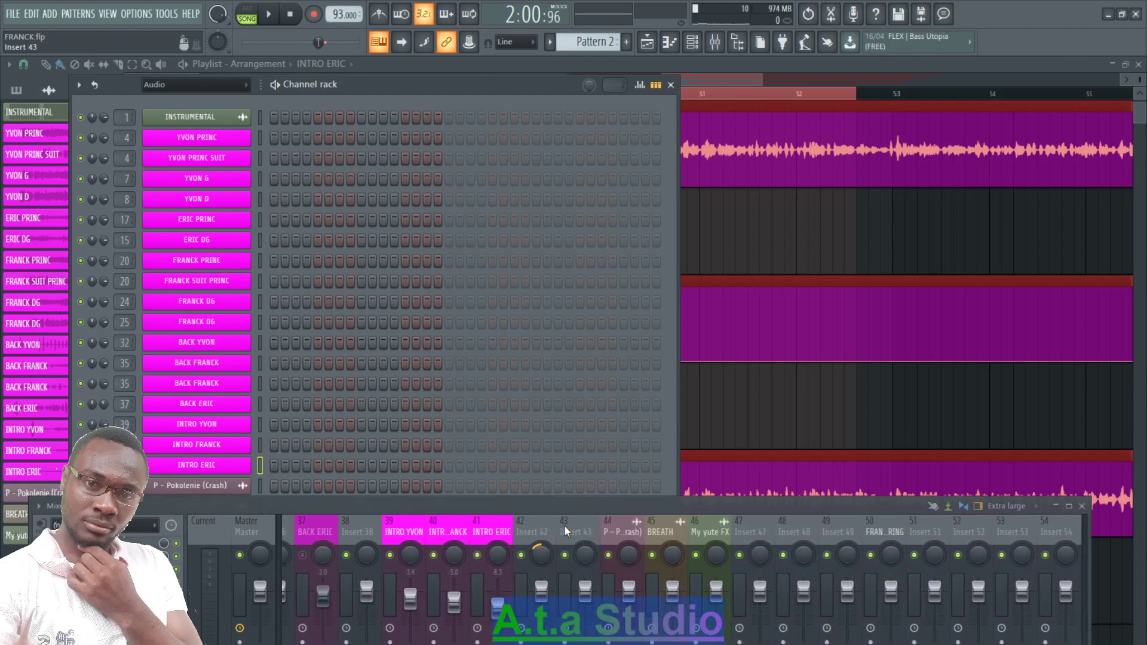
scroll(564, 525, "down", 6)
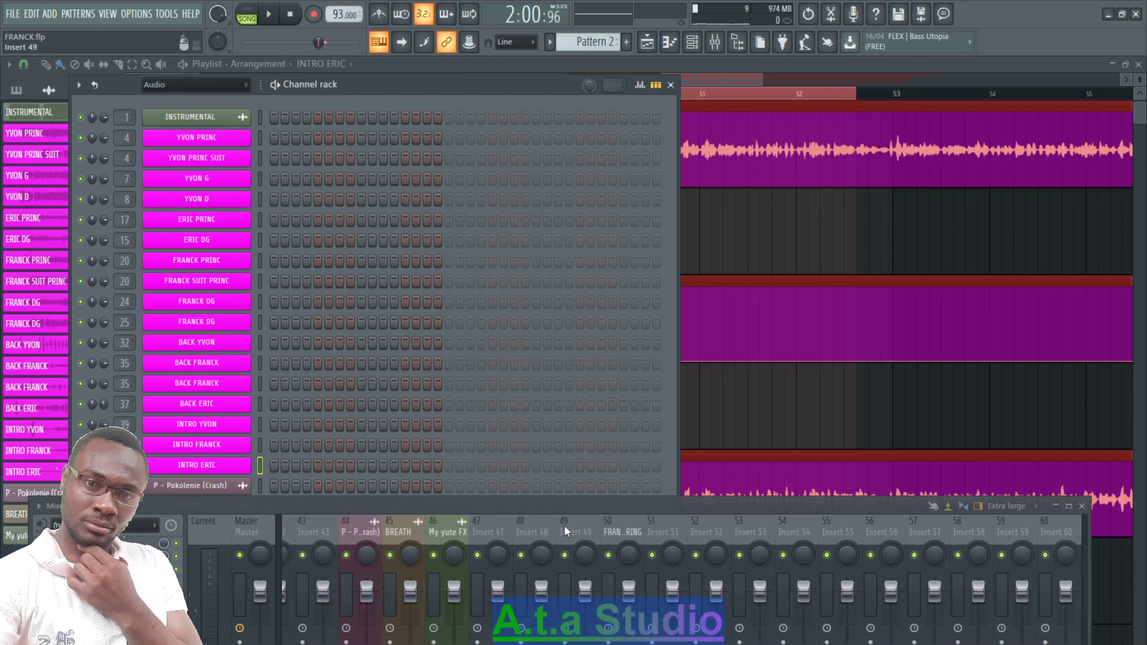
left_click(486, 526)
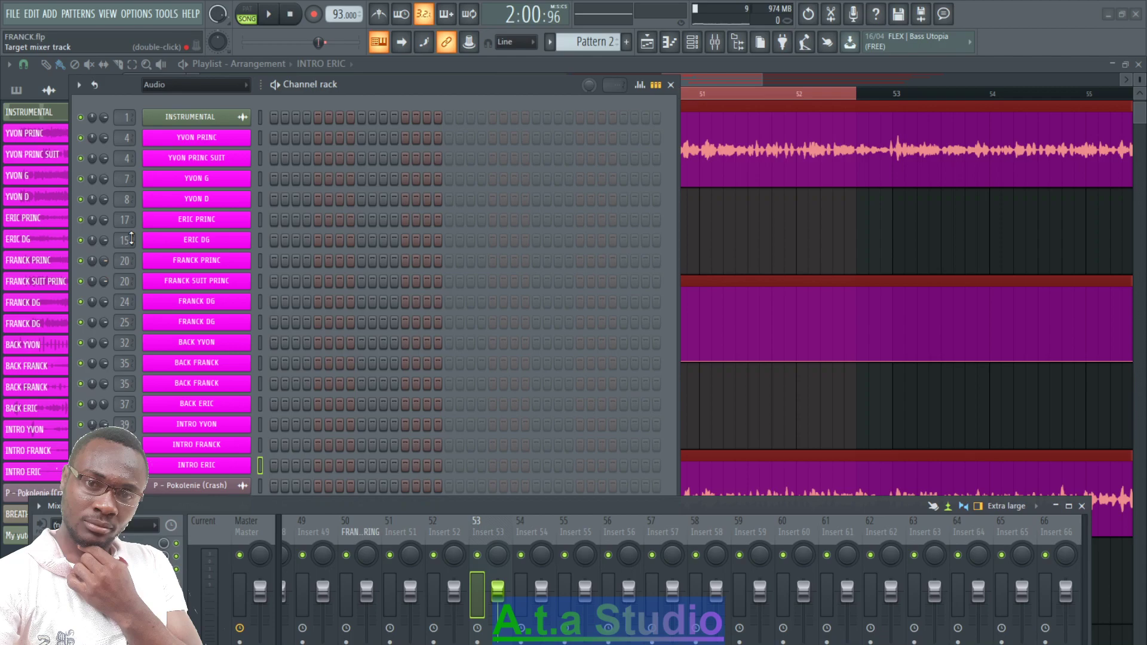
left_click_drag(126, 222, 126, 160)
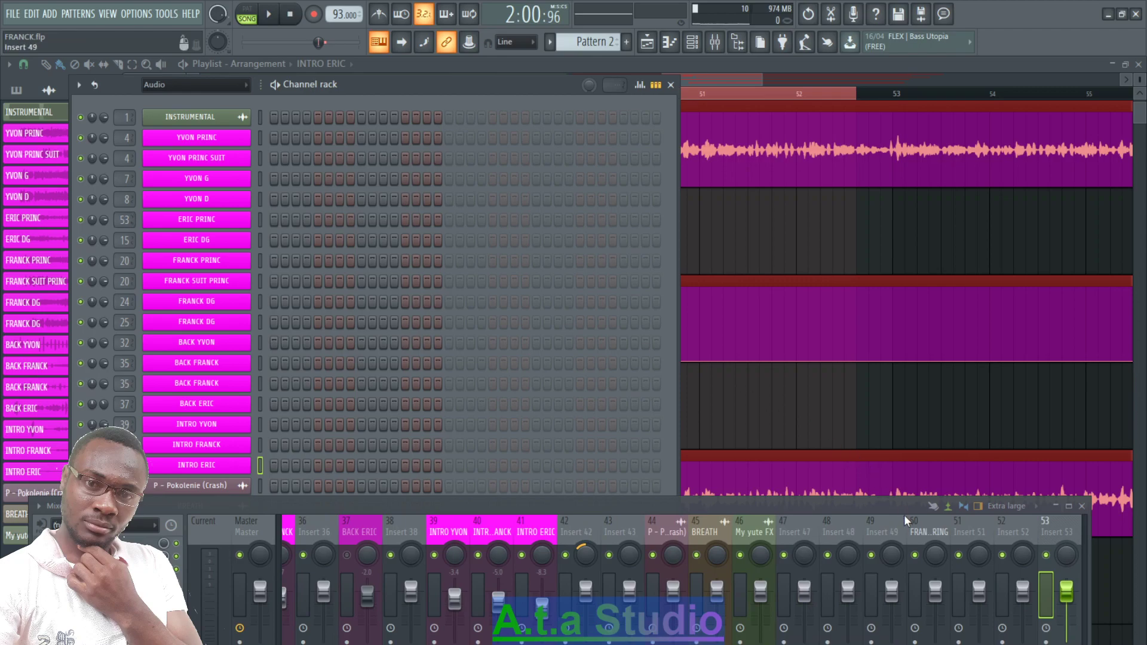
- Route the selected intro vocal channel to mixer track 53 and reposition the mixer to show its effect slots
scroll(902, 528, "down", 3)
right_click(658, 533)
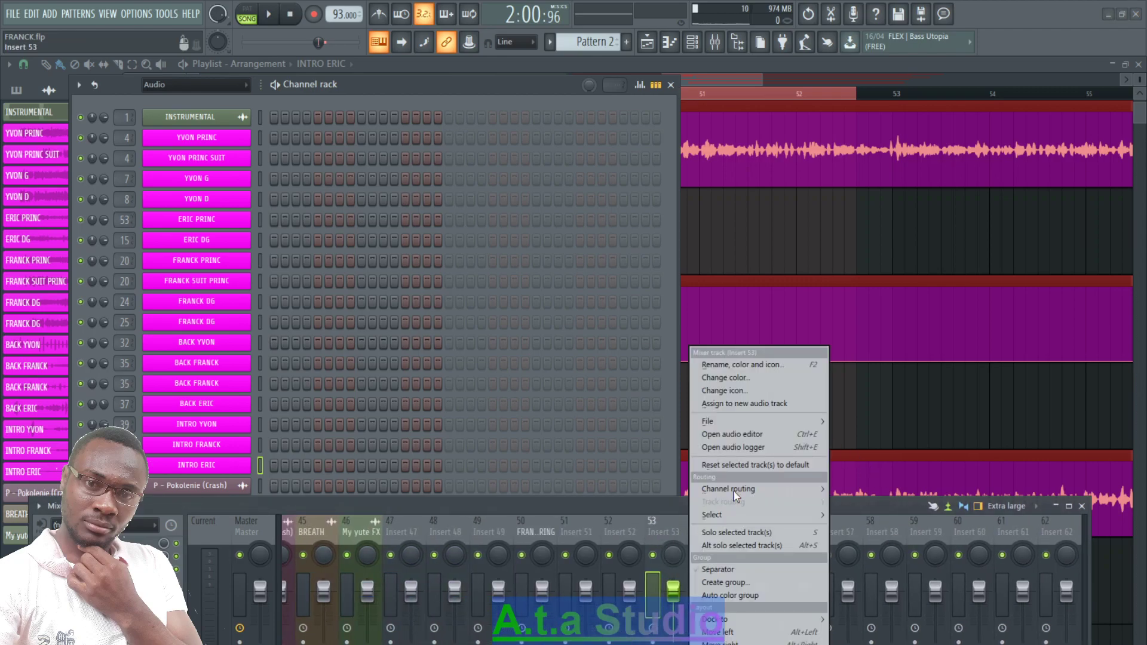
mouse_move(771, 426)
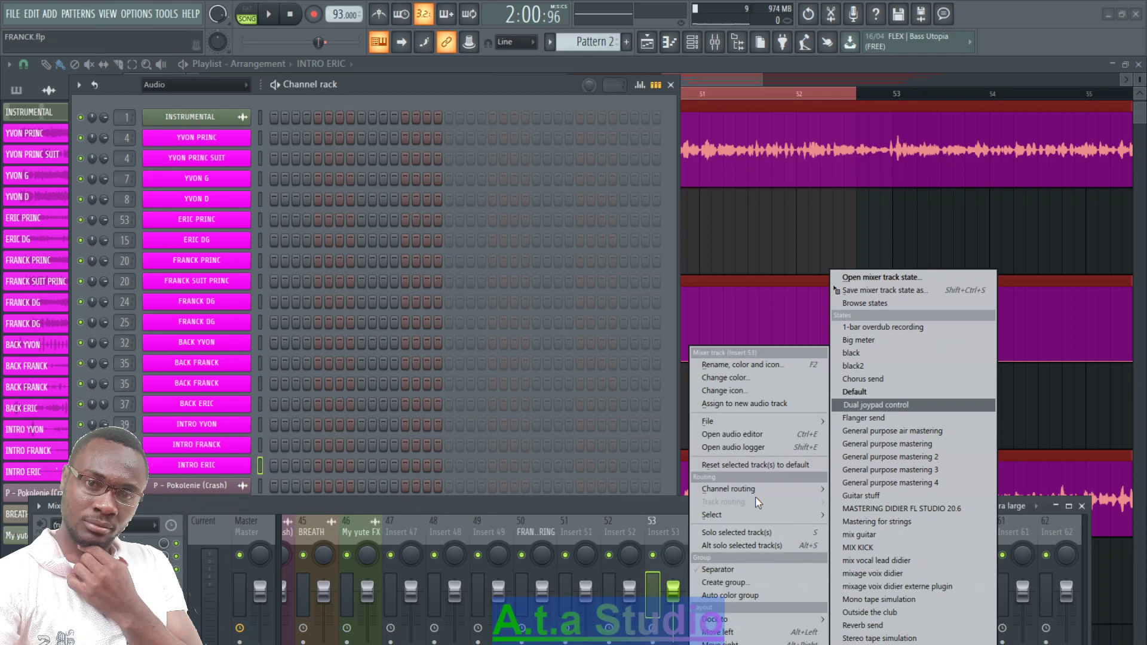
mouse_move(754, 489)
left_click(846, 488)
left_click_drag(715, 502, 693, 149)
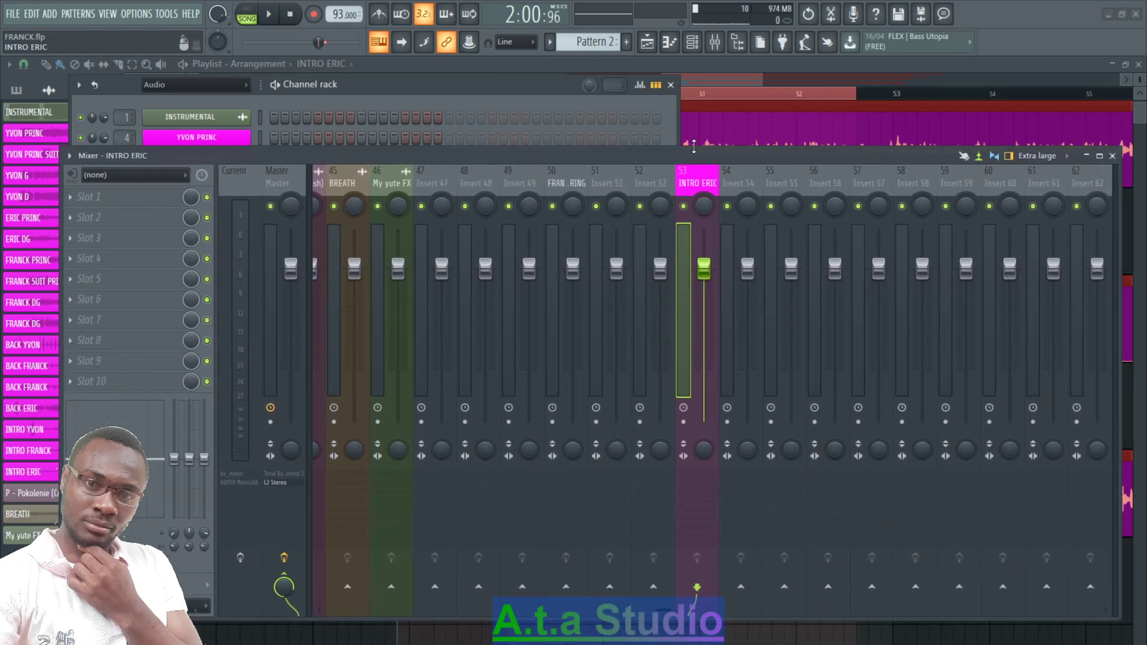
- Load NS1 Stereo in slot 1 and FabFilter Pro-Q 3 in slot 2 of mixer track 53
left_click(94, 198)
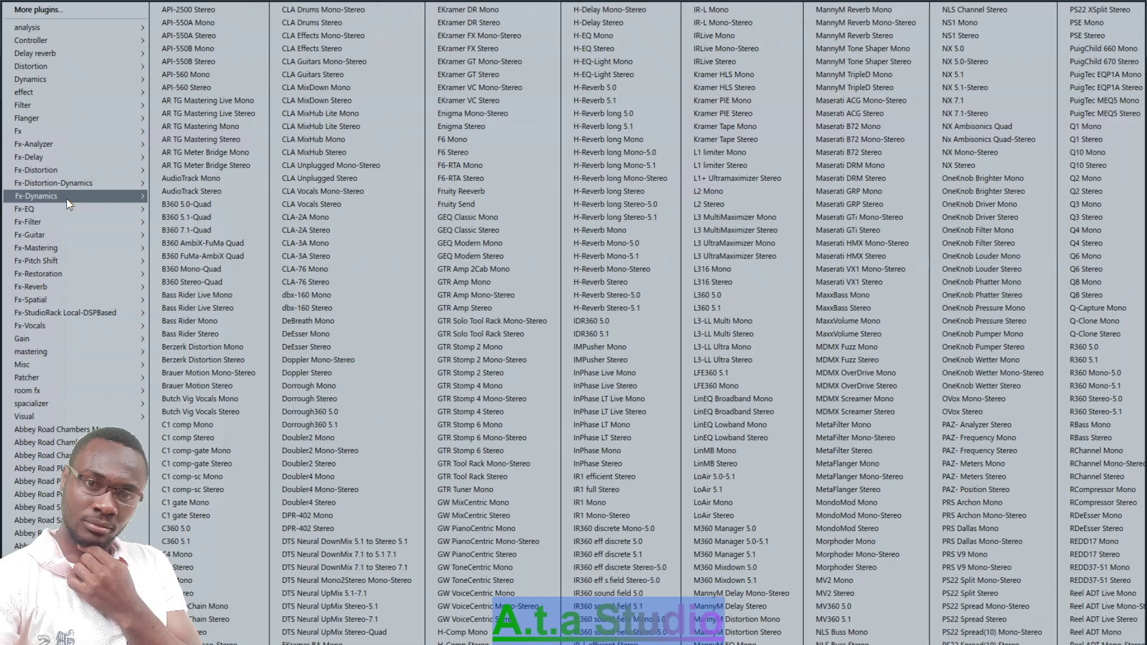
left_click(967, 35)
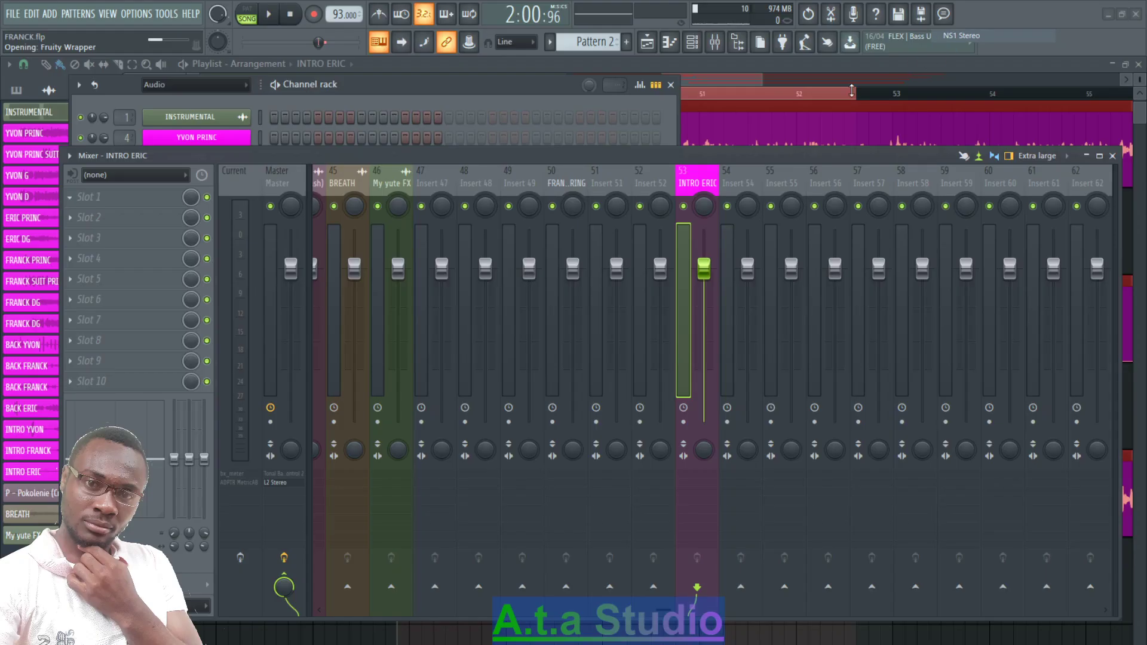
left_click(72, 225)
mouse_move(85, 211)
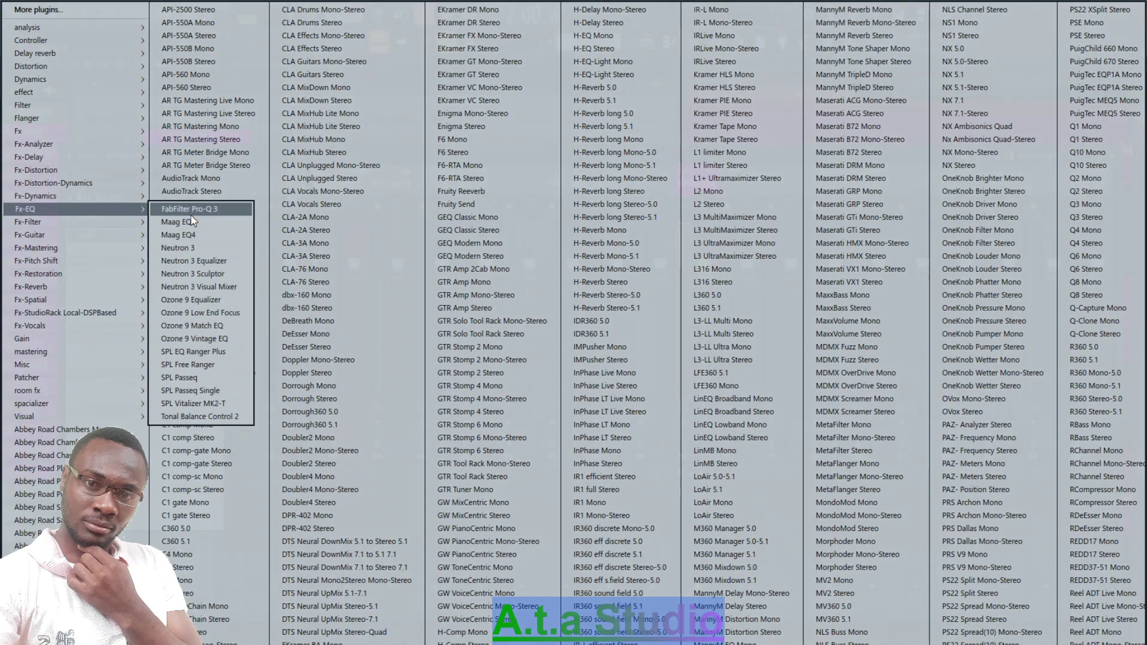
left_click(203, 216)
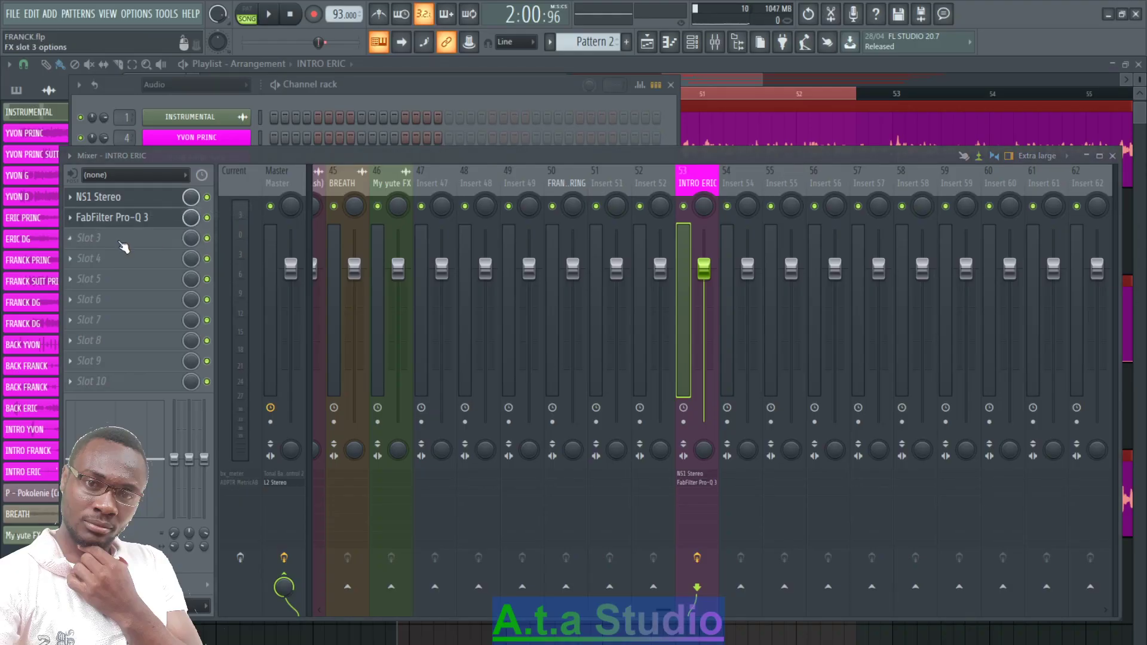
- Load the FabFilter Pro-C 2 compressor in effect slot 3 of mixer track 53
left_click(77, 243)
mouse_move(56, 195)
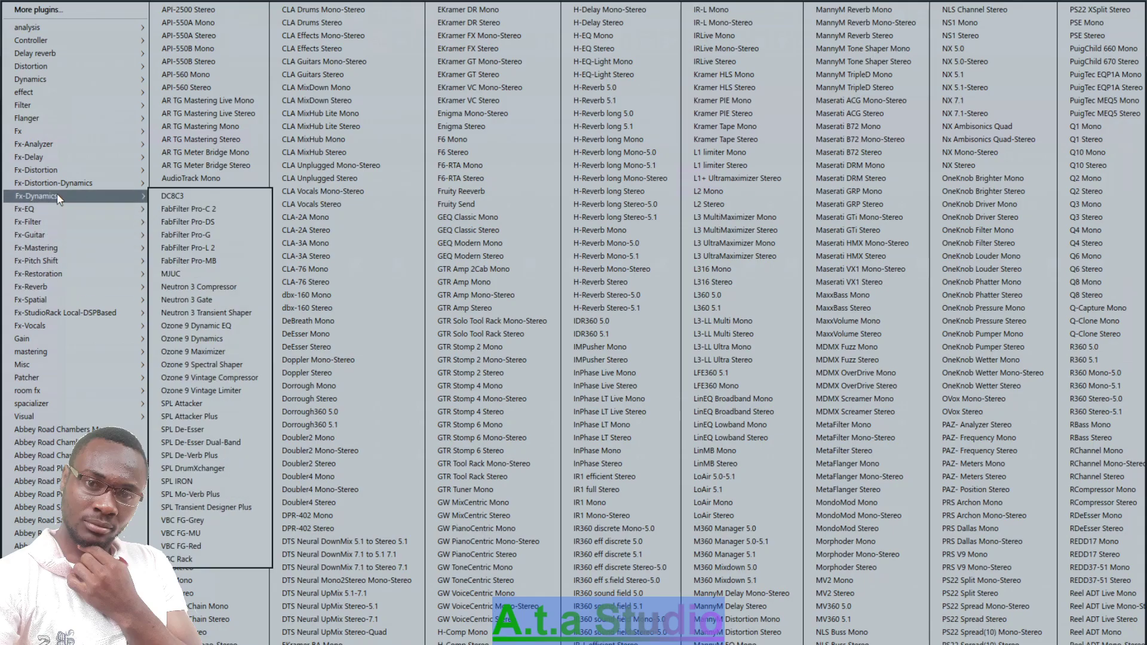
left_click(228, 210)
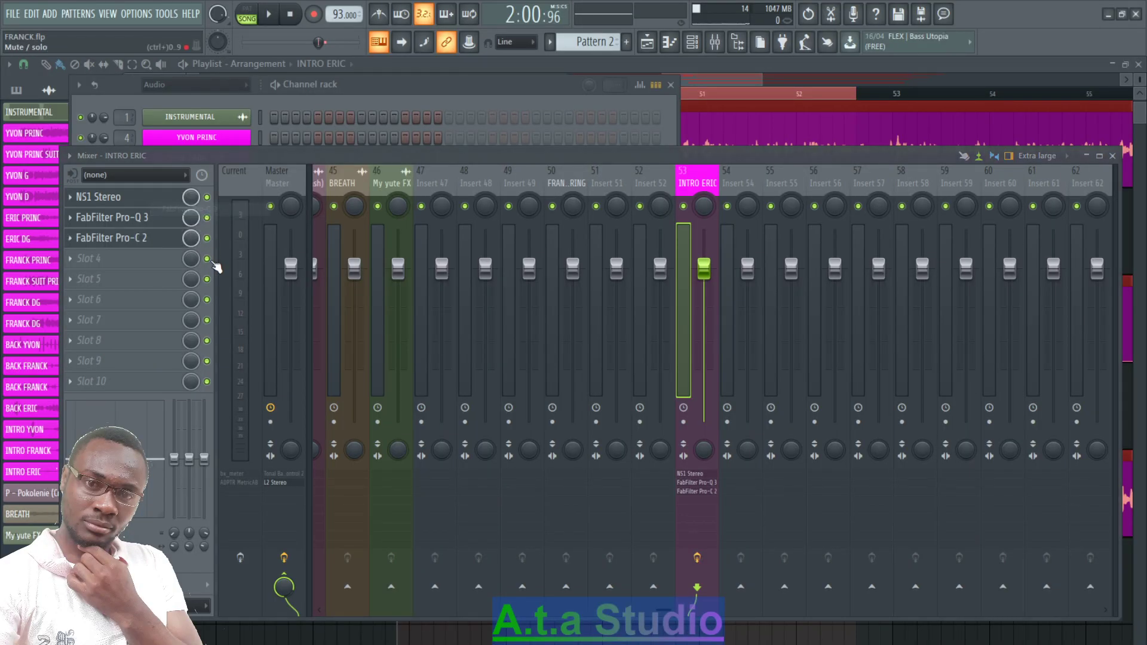
- Load Renaissance Axx Stereo in effect slot 4 of mixer track 53
left_click(74, 263)
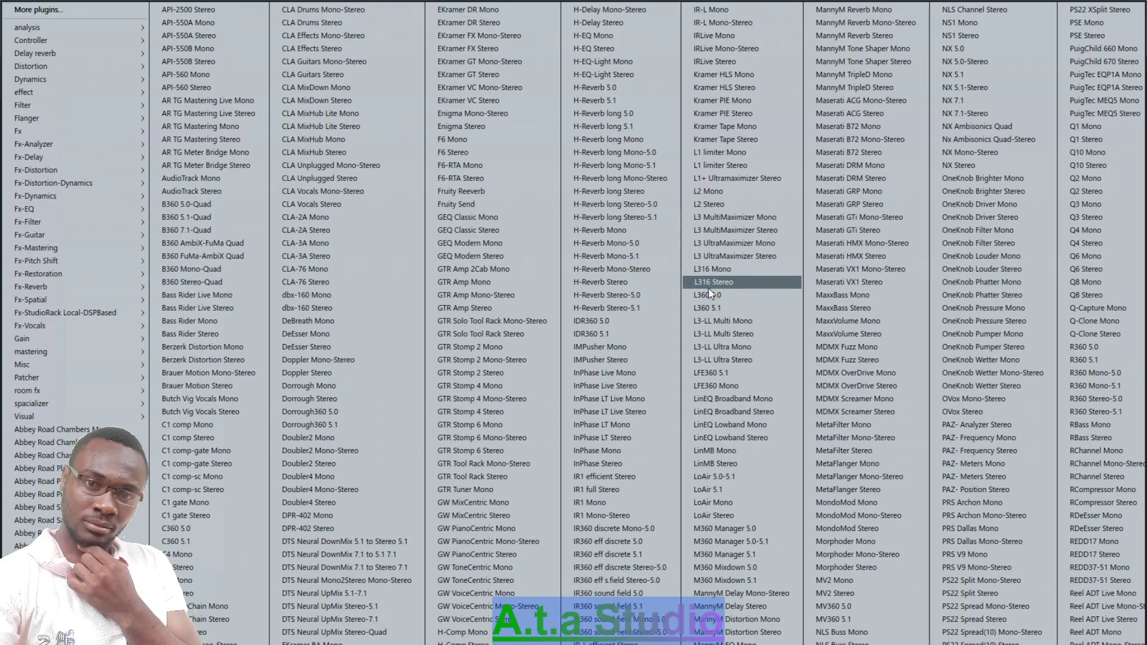
mouse_move(705, 293)
scroll(789, 371, "up", 5)
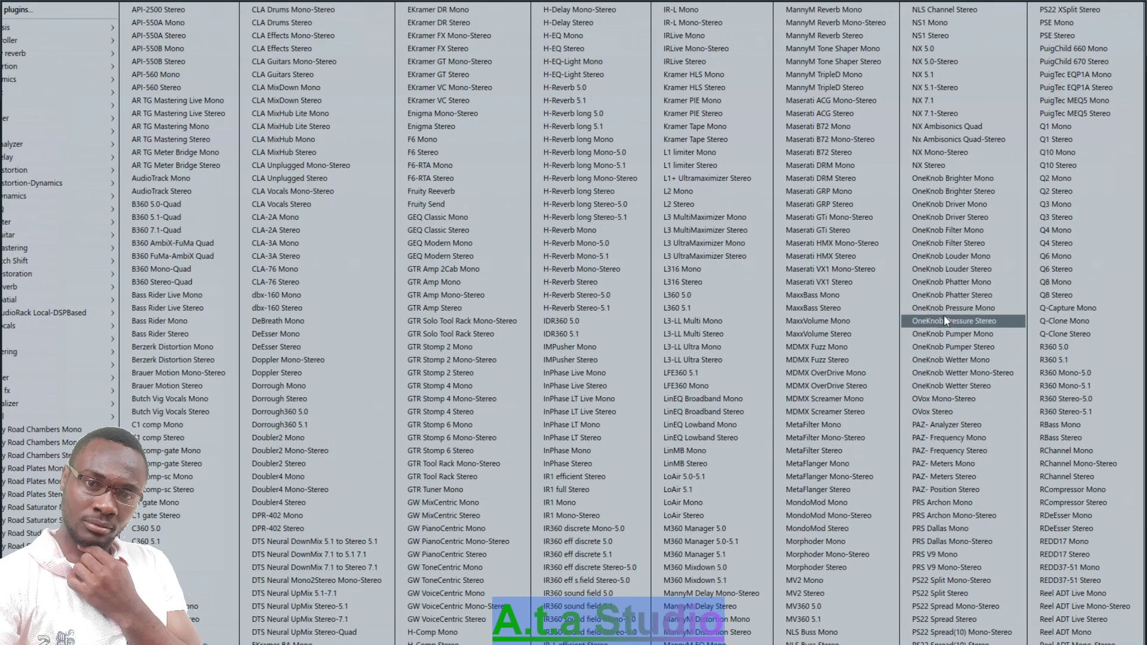
scroll(851, 602, "down", 3)
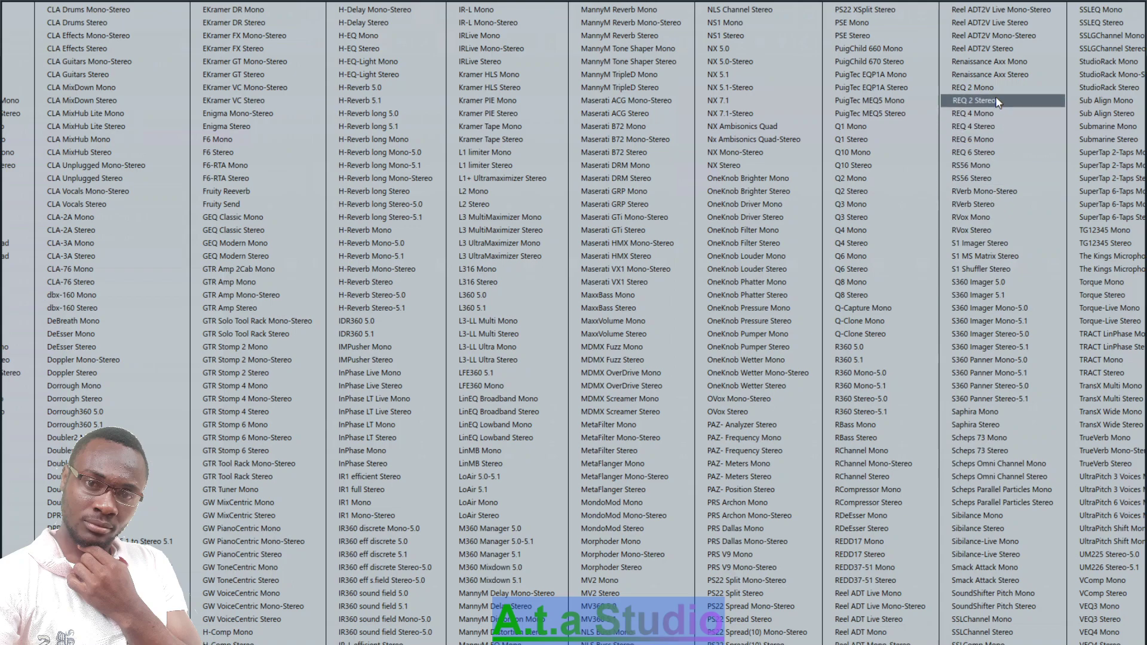
scroll(973, 283, "down", 3)
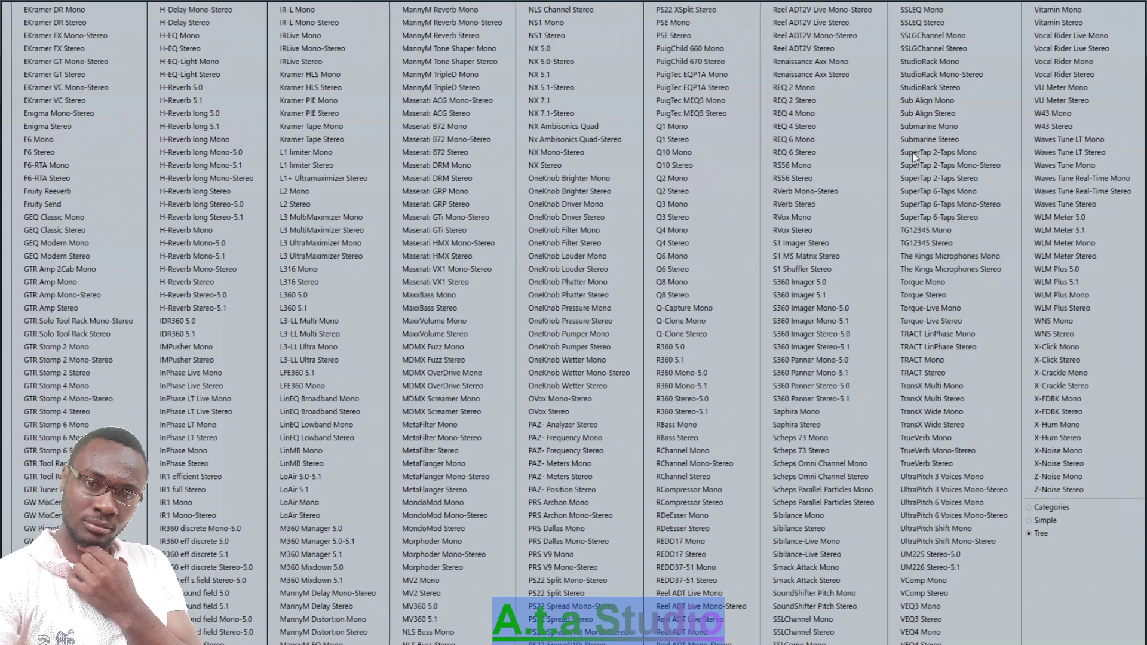
left_click(818, 79)
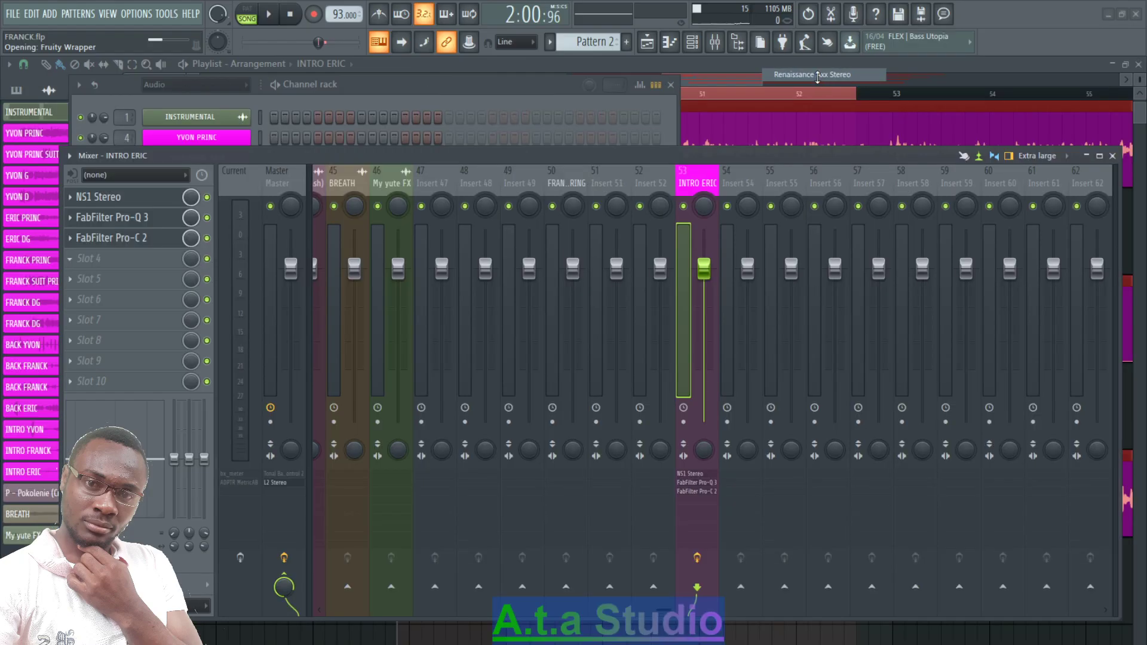
- Load FabFilter Pro-DS in effect slot 5 of mixer track 53 and close its plugin window
left_click(71, 283)
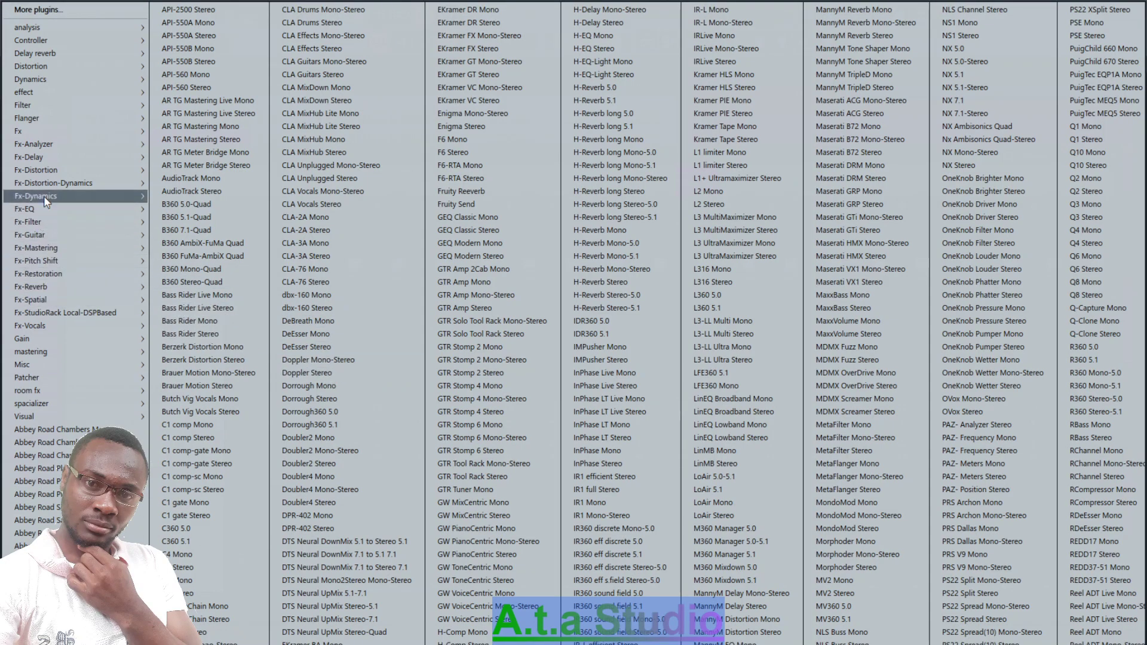
mouse_move(47, 200)
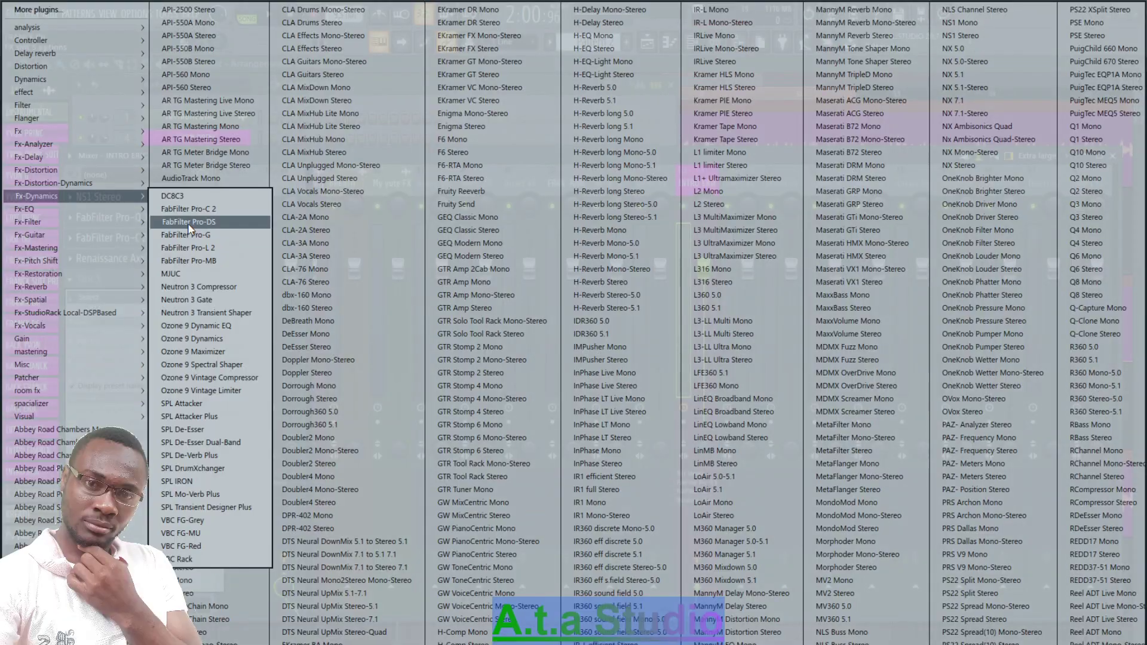
left_click(189, 222)
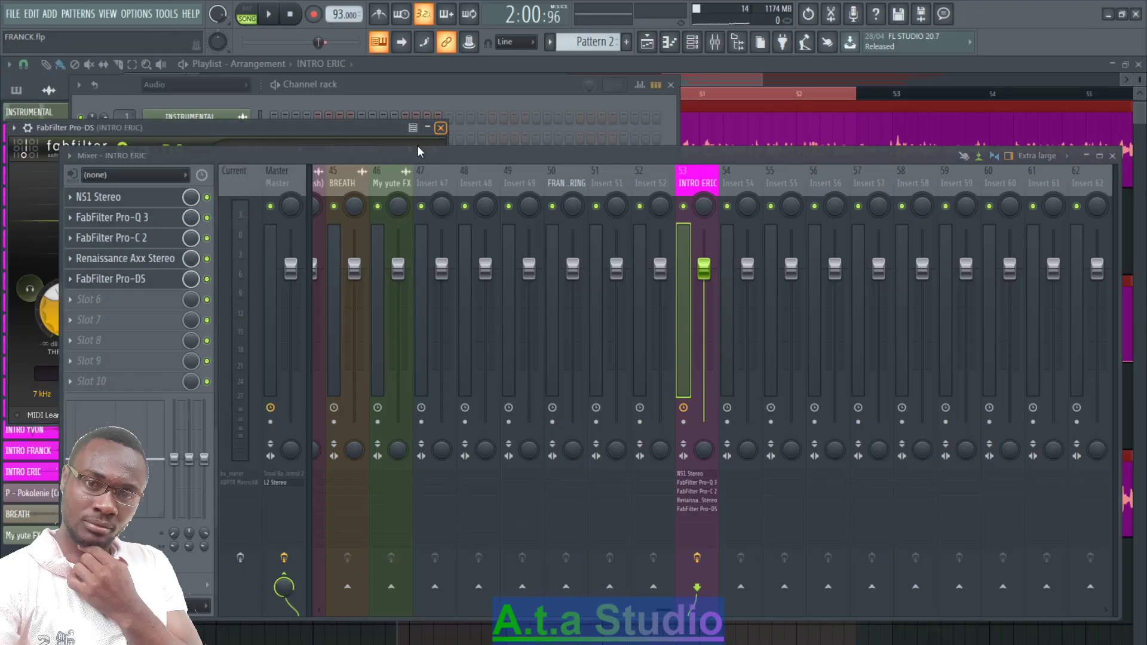
left_click(441, 128)
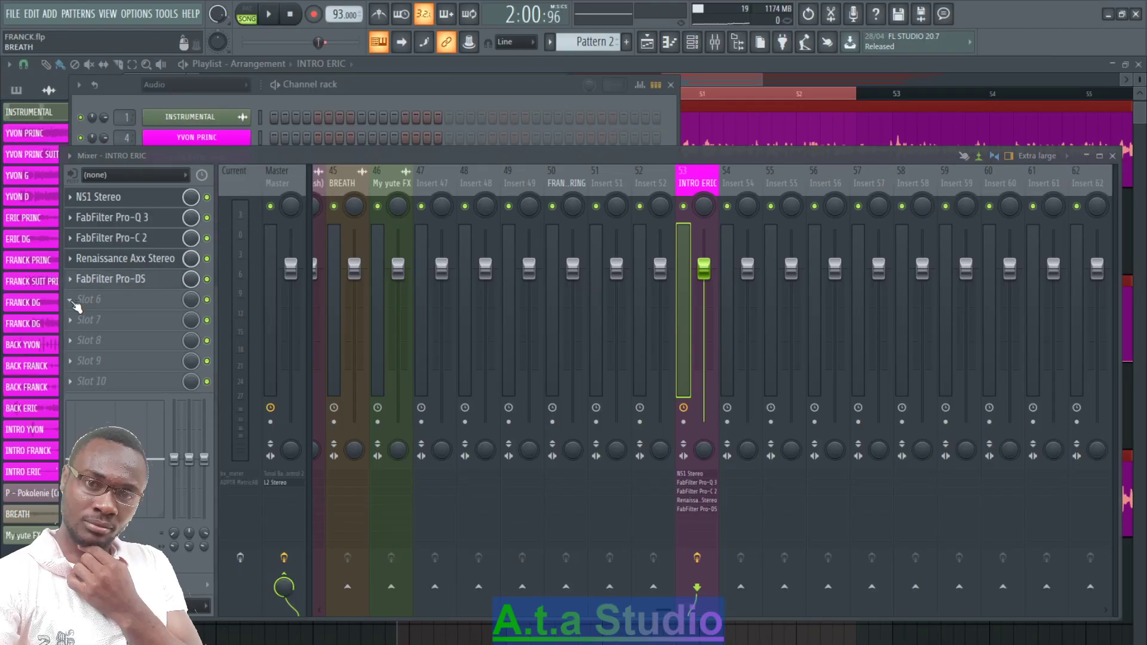
- Load PuigTec EQP1A Stereo in both effect slots 6 and 7 of mixer track 53 and close the plugin window
left_click(75, 302)
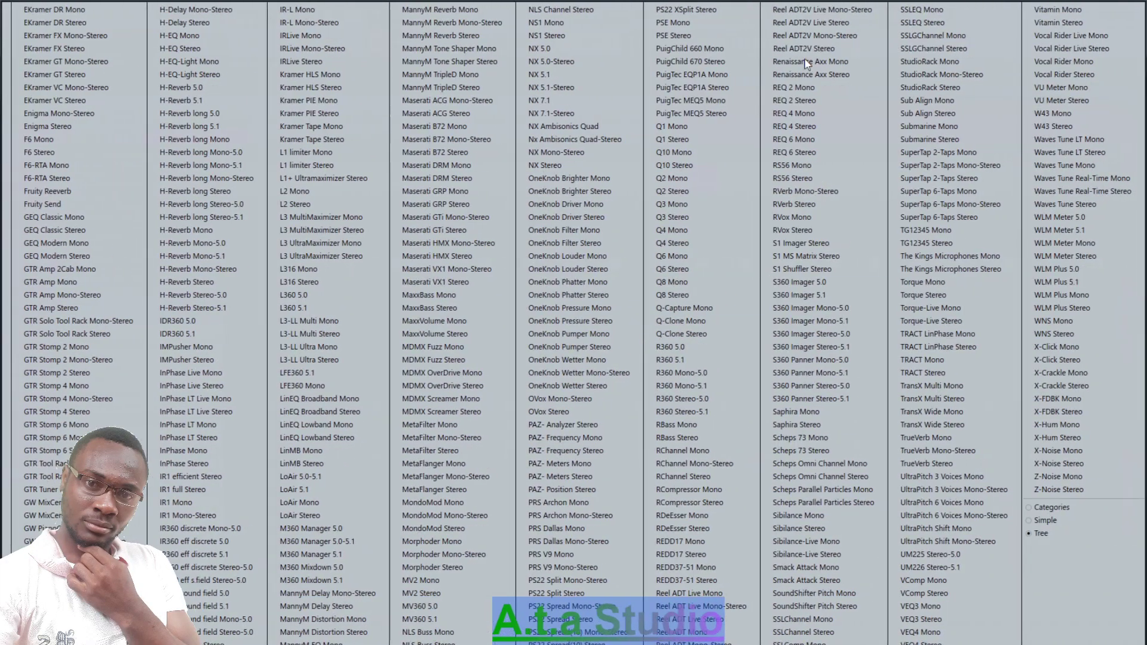
left_click(701, 87)
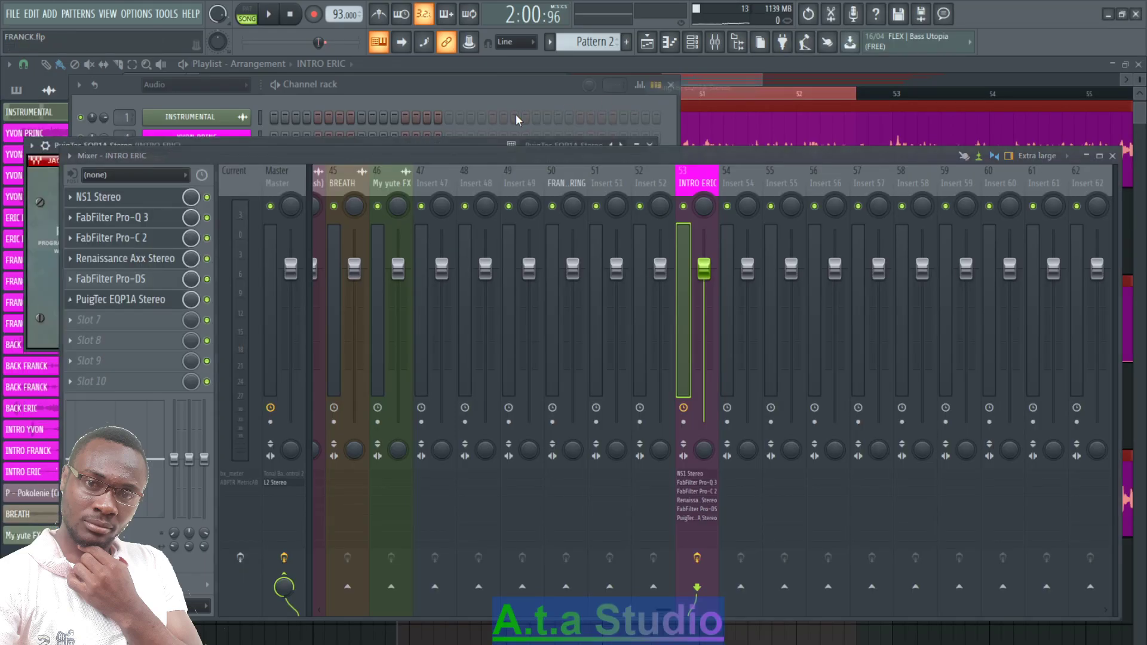
left_click(79, 322)
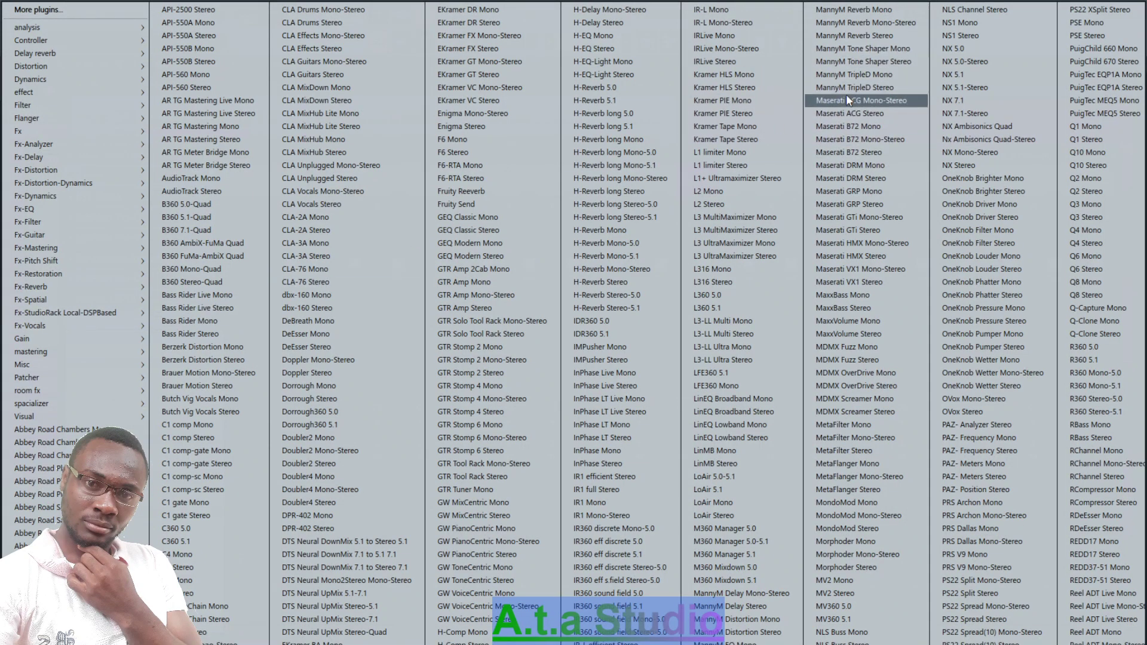
scroll(845, 98, "down", 3)
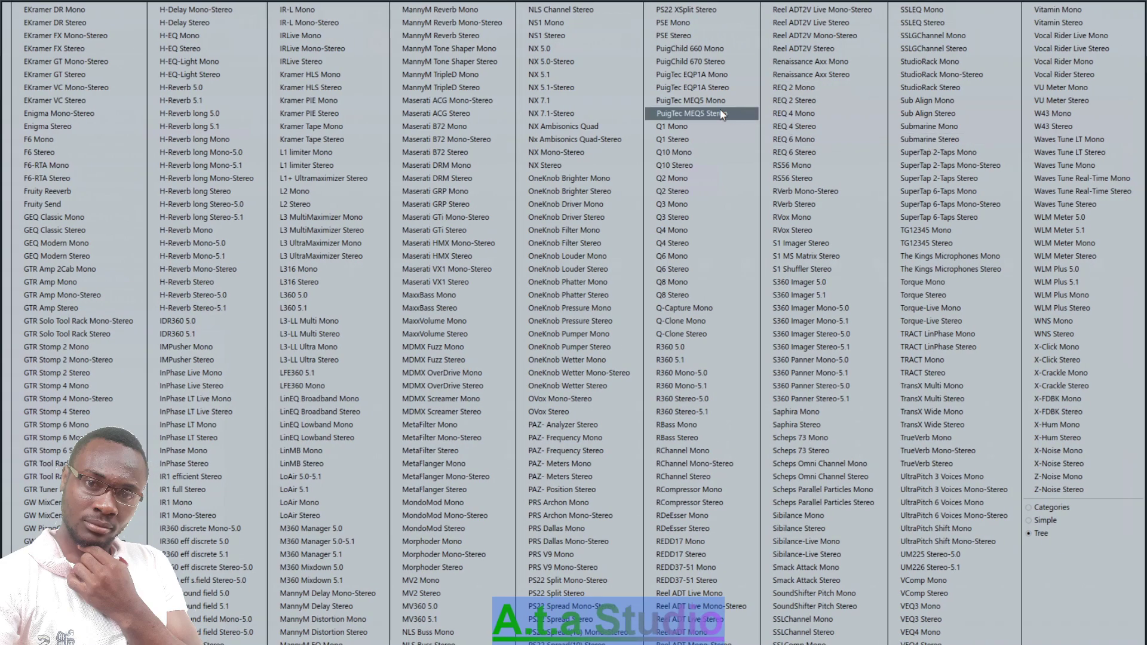
left_click(697, 87)
left_click_drag(567, 151, 616, 275)
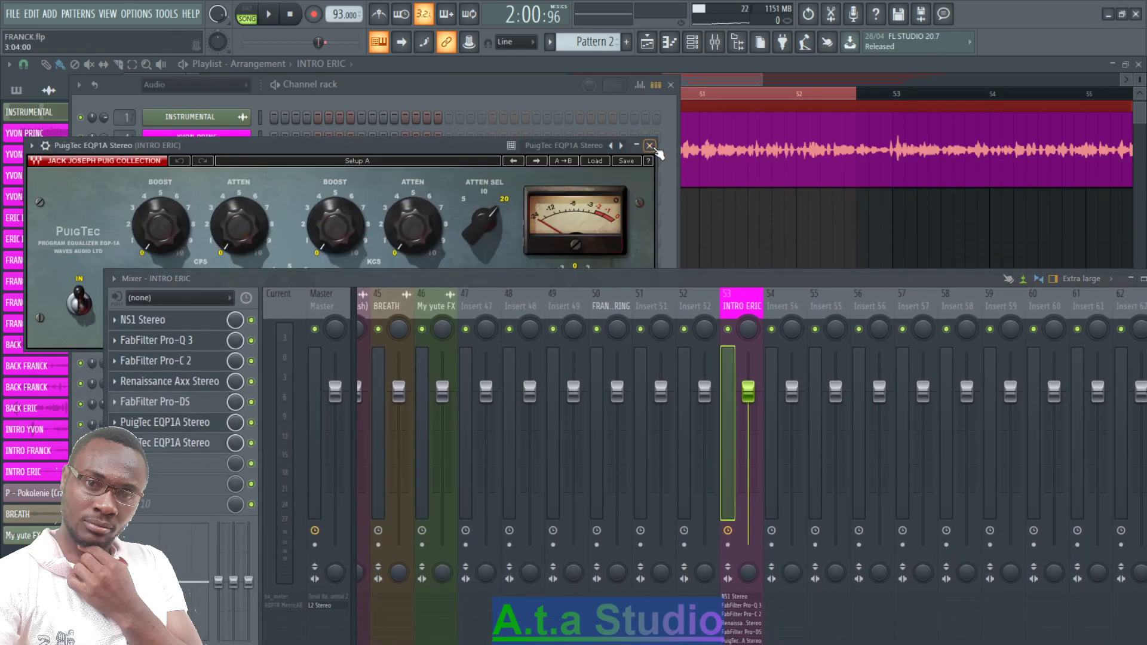
left_click(650, 146)
- Search the full effect plugin list for "flang" and load MetaFlanger Stereo in slot 8 of mixer track 53
left_click_drag(532, 280, 558, 147)
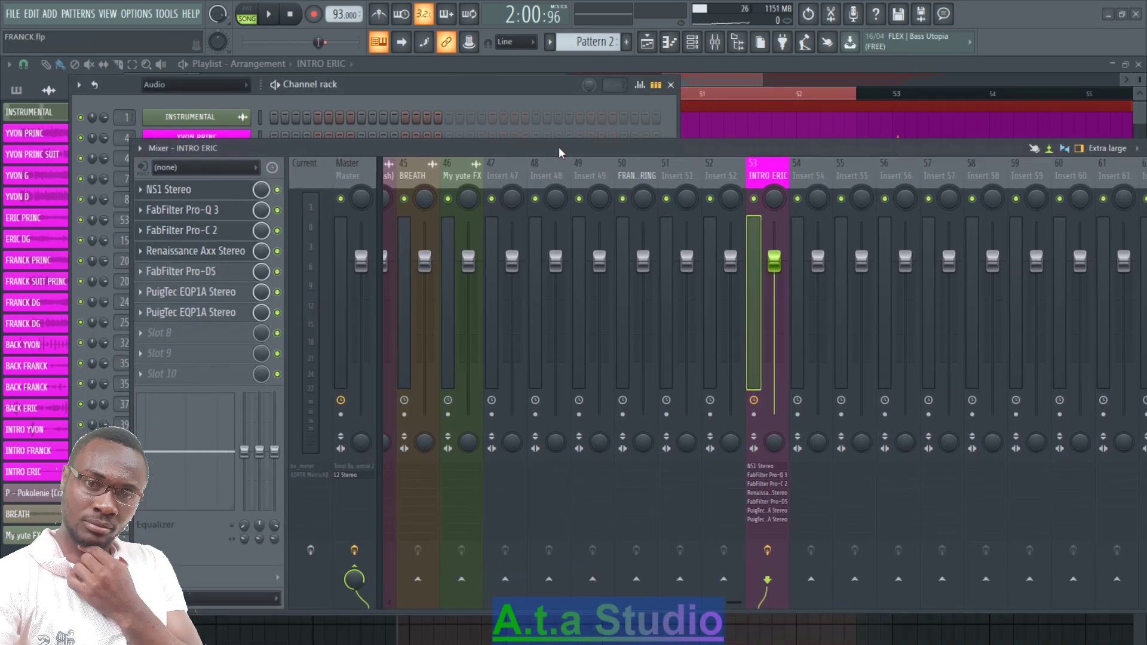
left_click(133, 334)
left_click(39, 9)
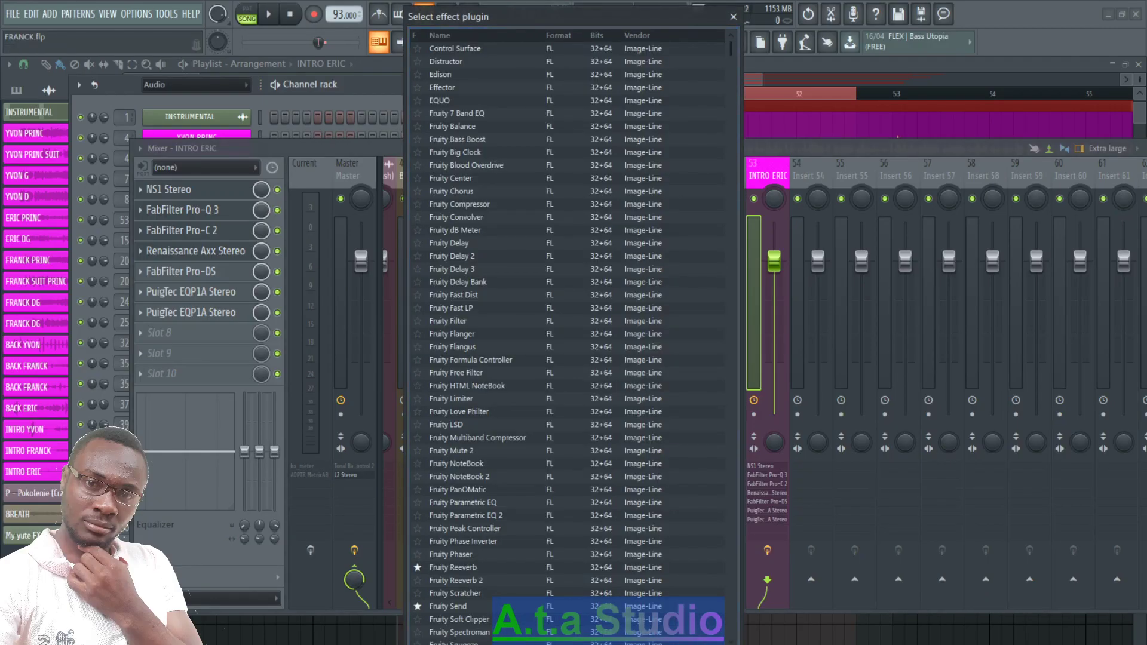
type("flang")
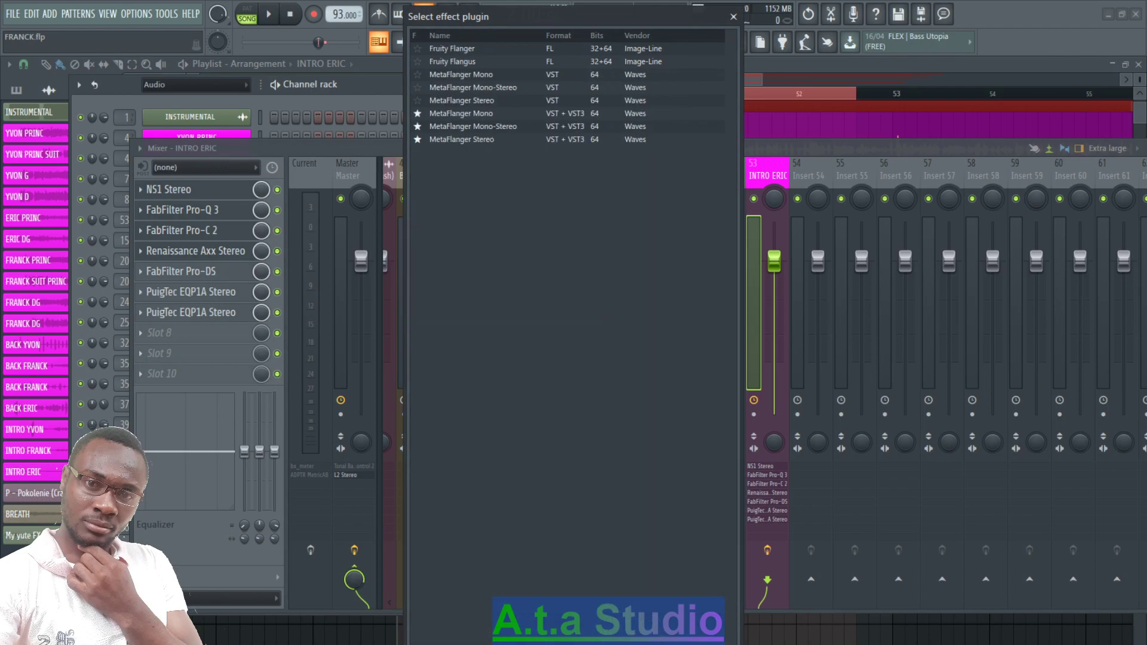
double_click(475, 140)
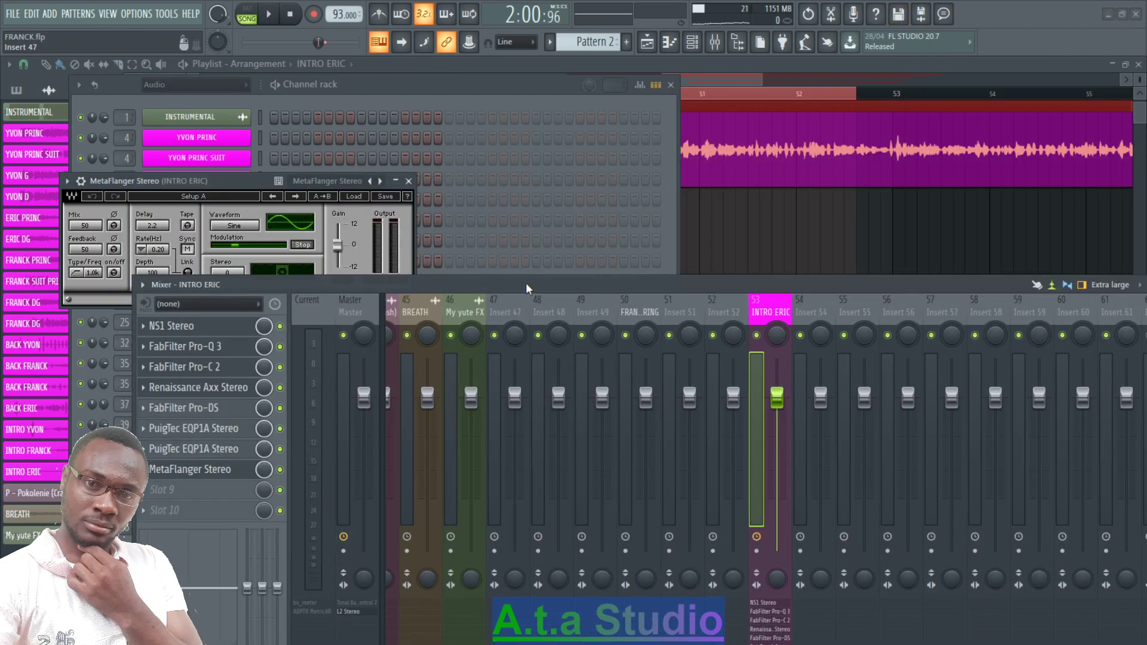
- Sidechain mixer track 53 to tracks 56 and 57
left_click_drag(526, 282, 397, 85)
right_click(769, 523)
left_click(823, 572)
right_click(813, 523)
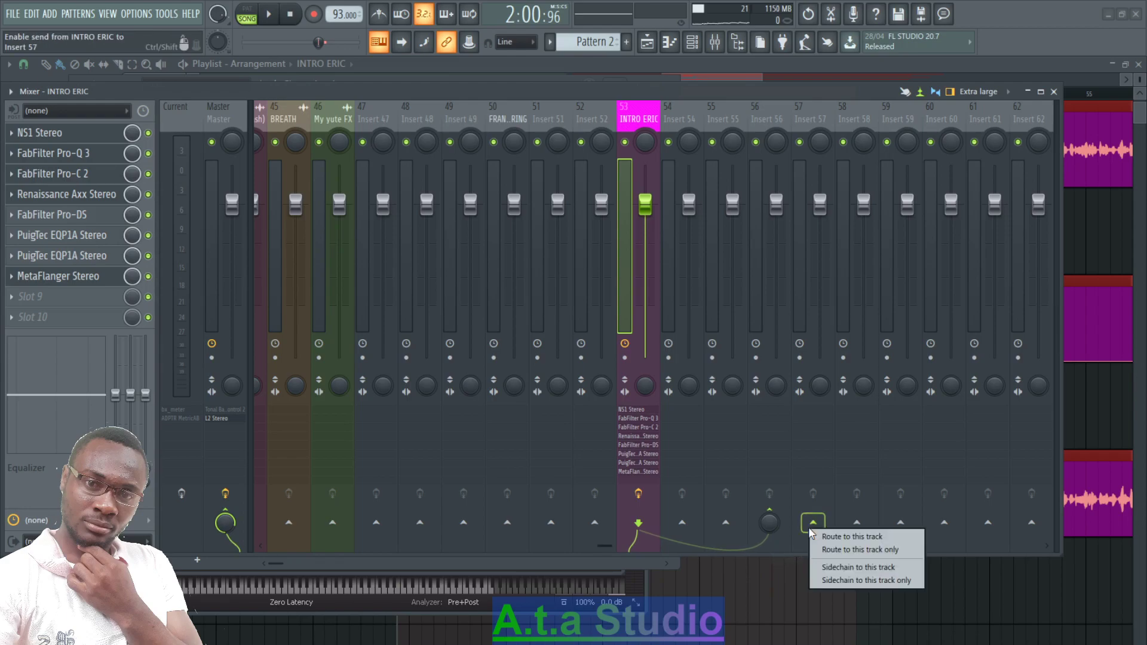
left_click(855, 567)
- Load H-Delay Stereo in effect slot 1 of mixer track 56
left_click(776, 239)
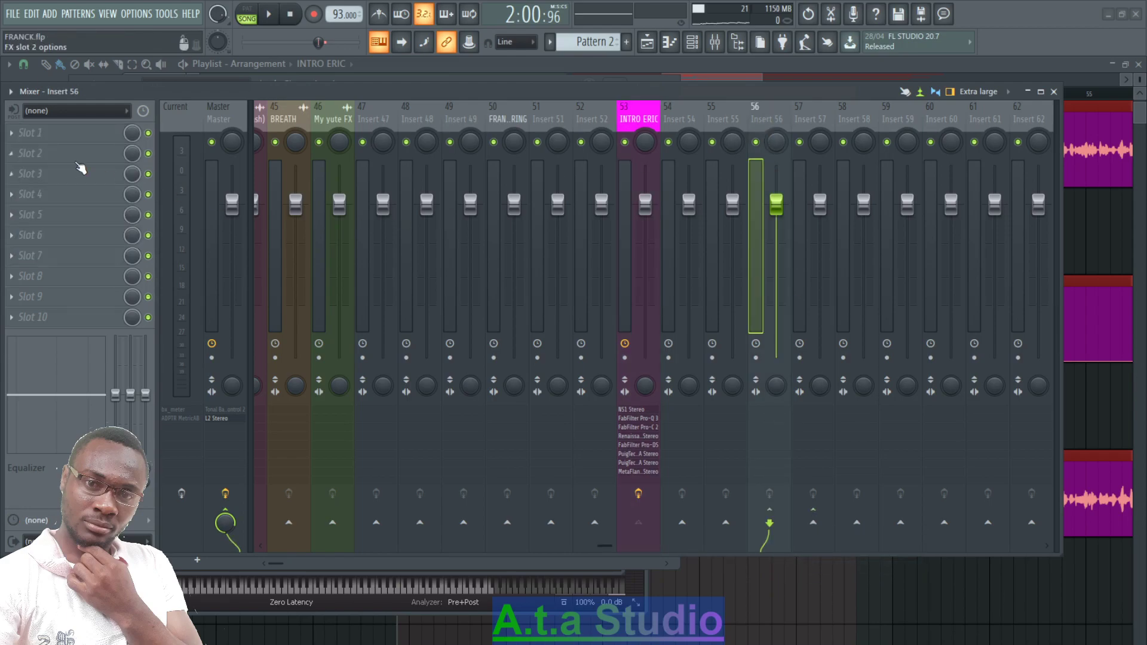
left_click(12, 137)
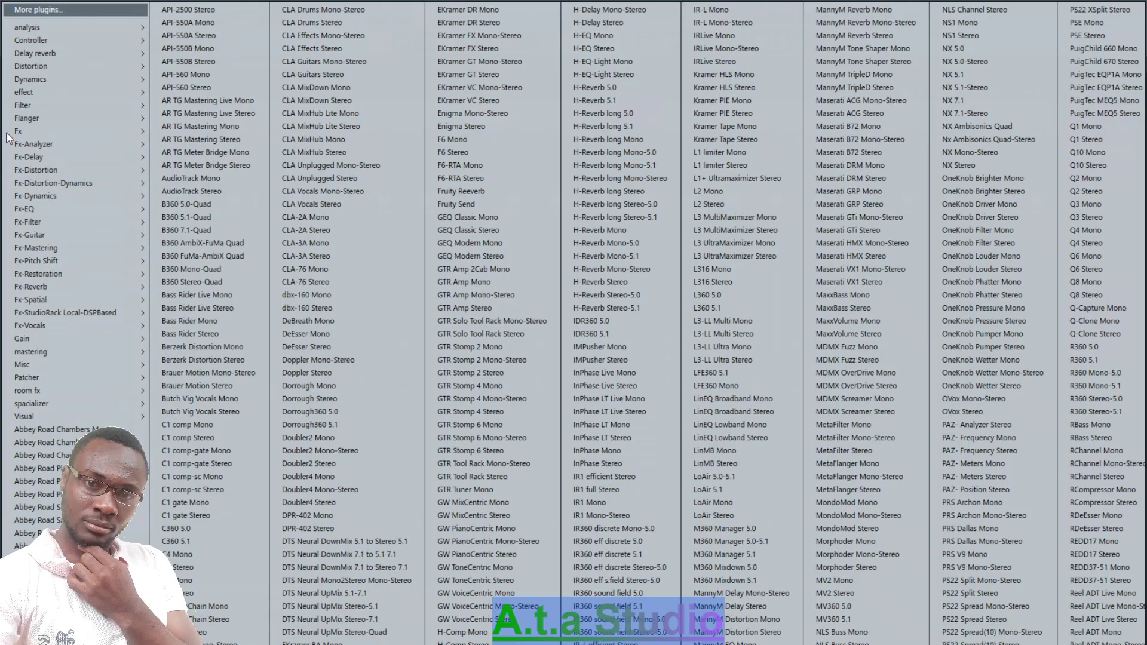
left_click(607, 23)
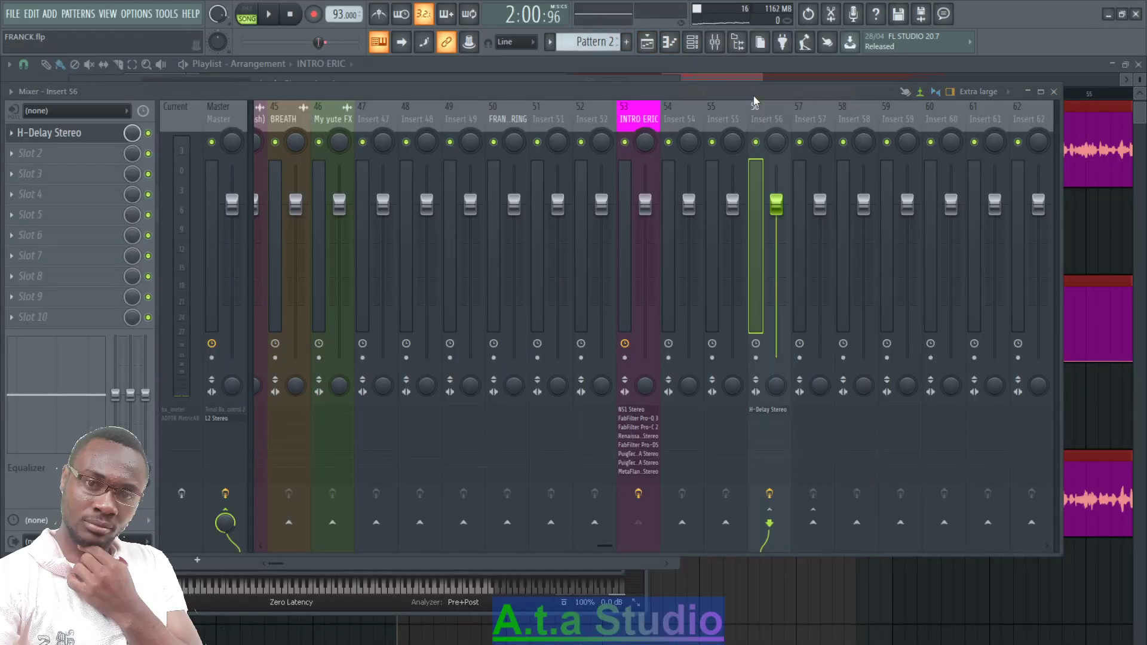
- Load ValhallaVintageVerb in effect slot 1 of mixer track 57
left_click(801, 117)
left_click(36, 146)
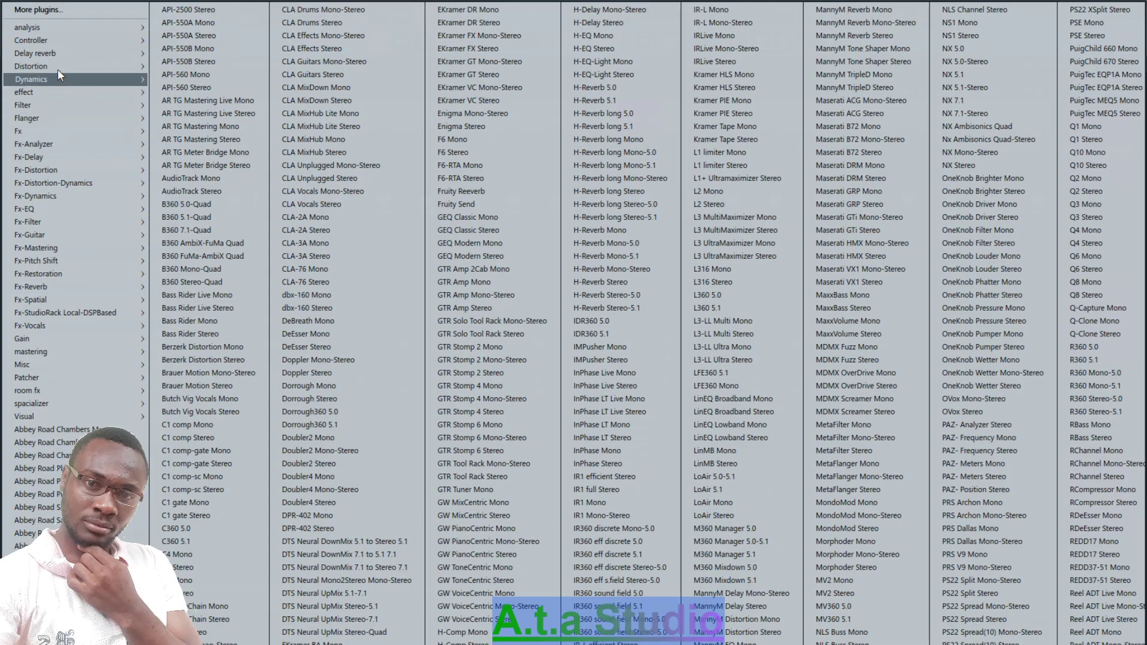
mouse_move(44, 89)
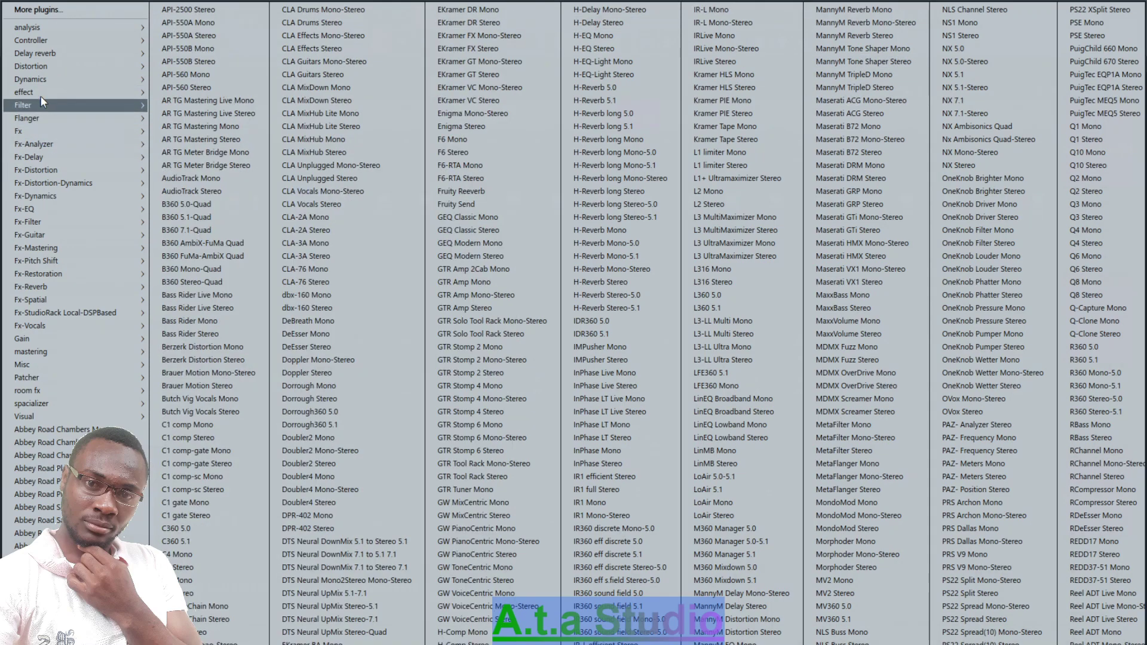
left_click(468, 258)
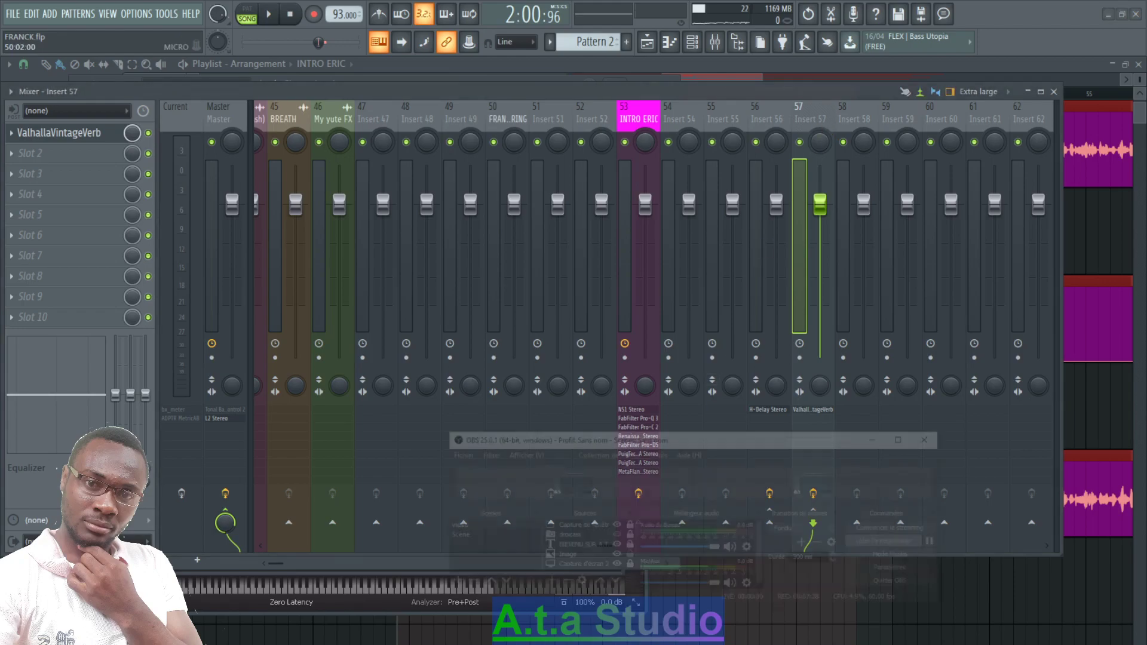
key("alt+Tab")
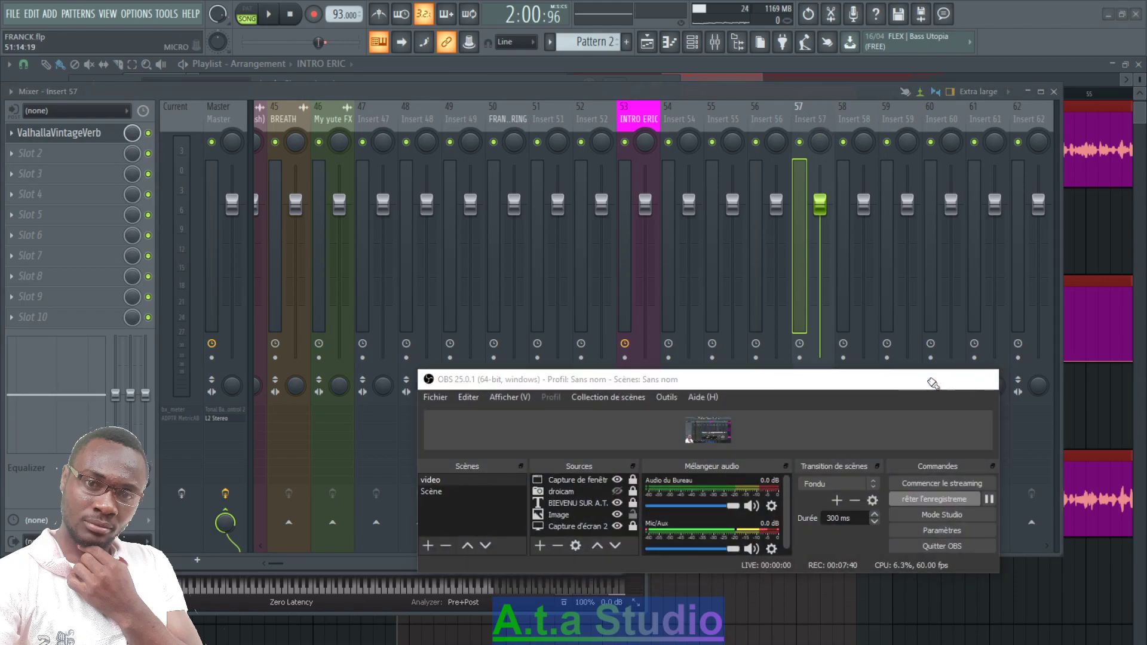
left_click(920, 379)
- Sidechain mixer track 53 to track 58 as well
left_click(639, 119)
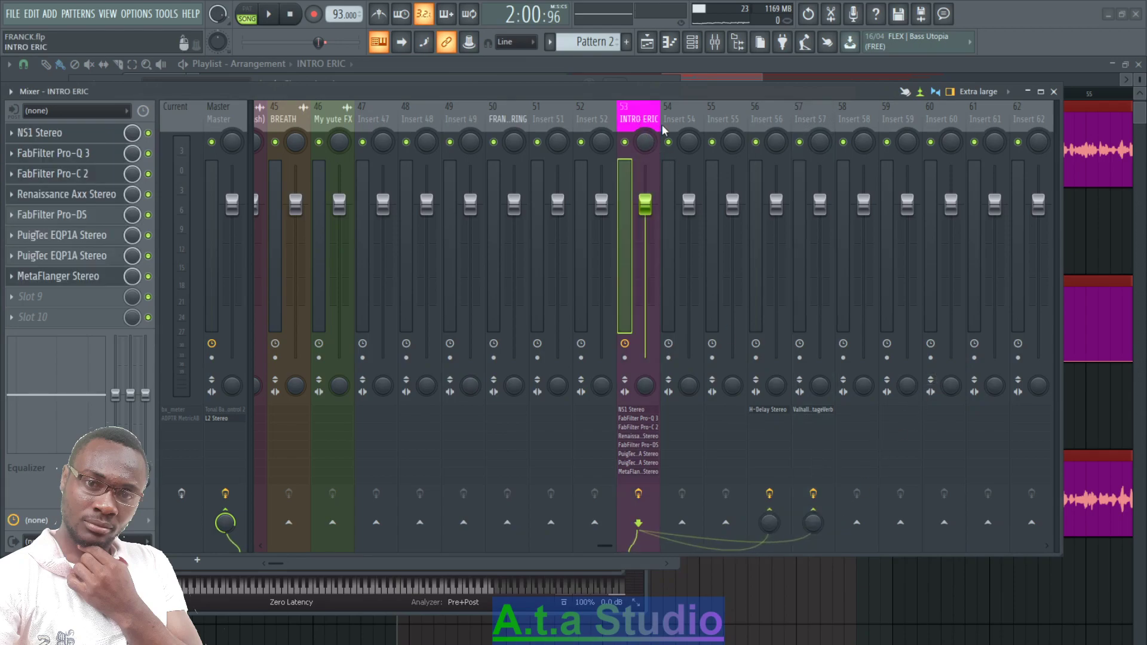
right_click(864, 530)
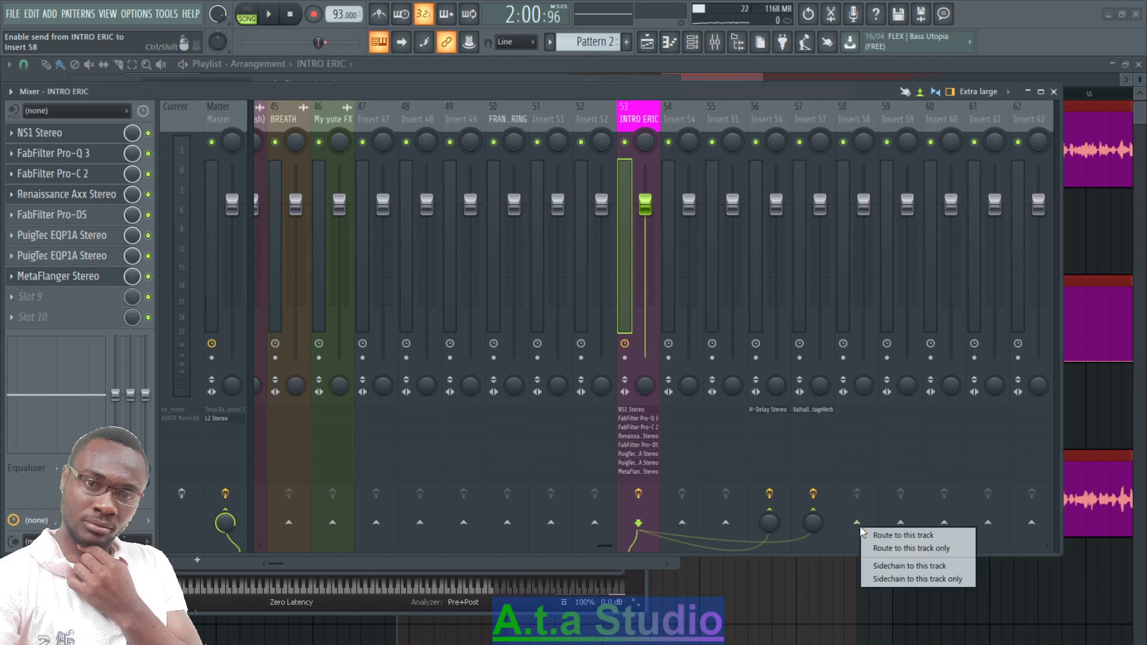
left_click(886, 565)
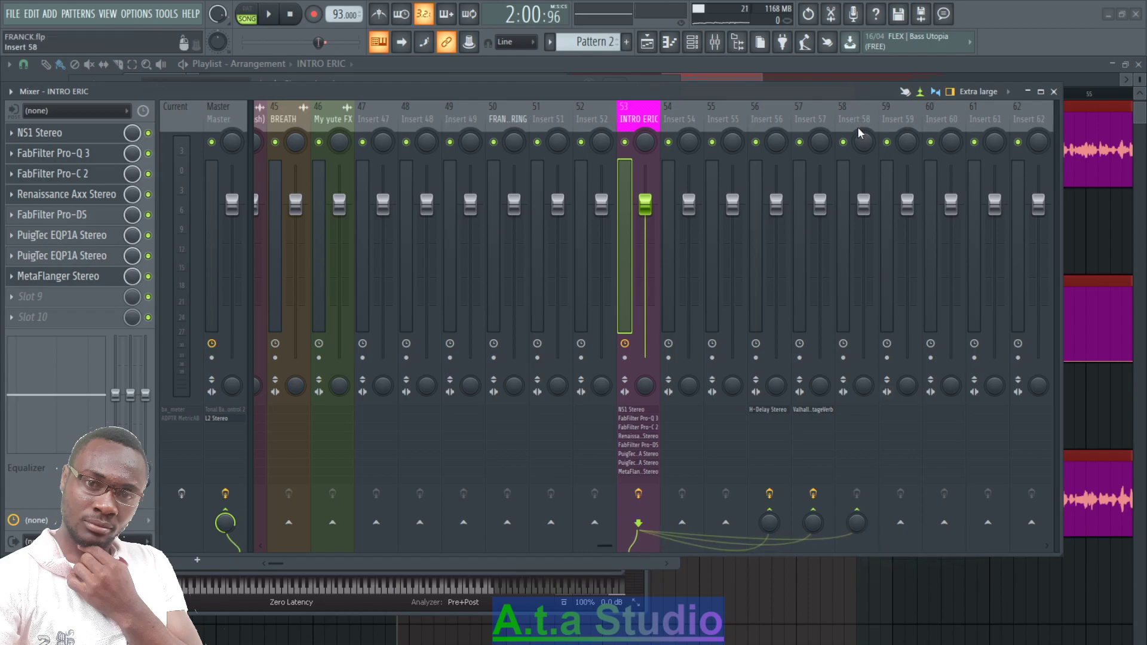
- Move the ValhallaVintageVerb track from position 57 to 58 and load H-Delay Stereo in effect slot 1 of the empty track 57
left_click(811, 124)
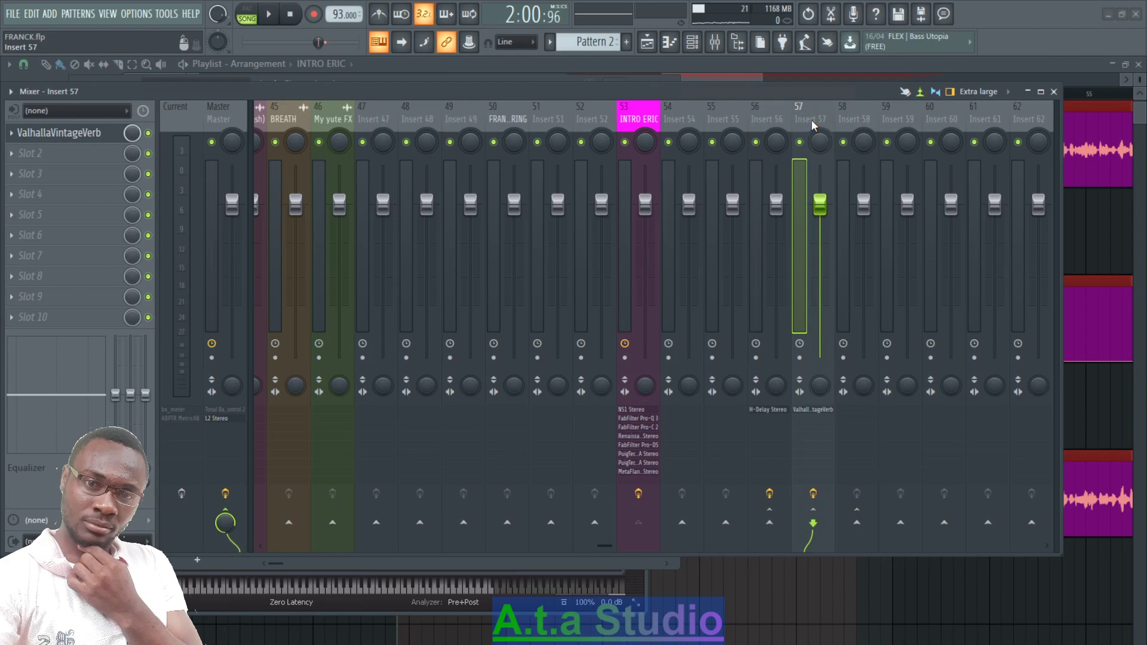
key("alt+Right")
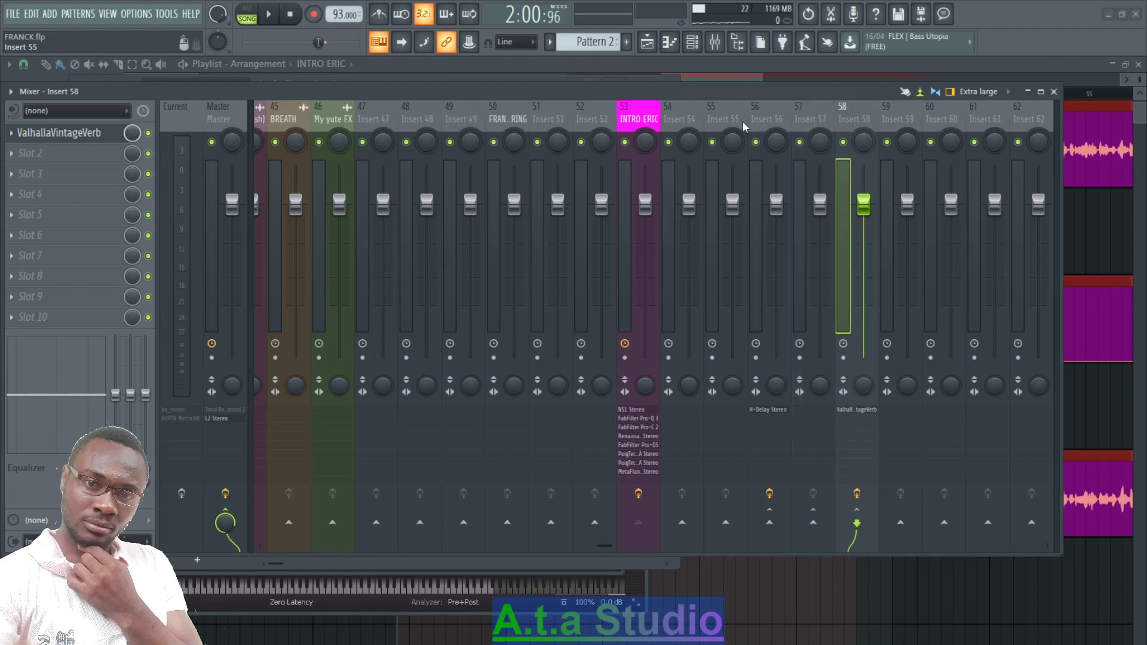
left_click(769, 119)
left_click(806, 120)
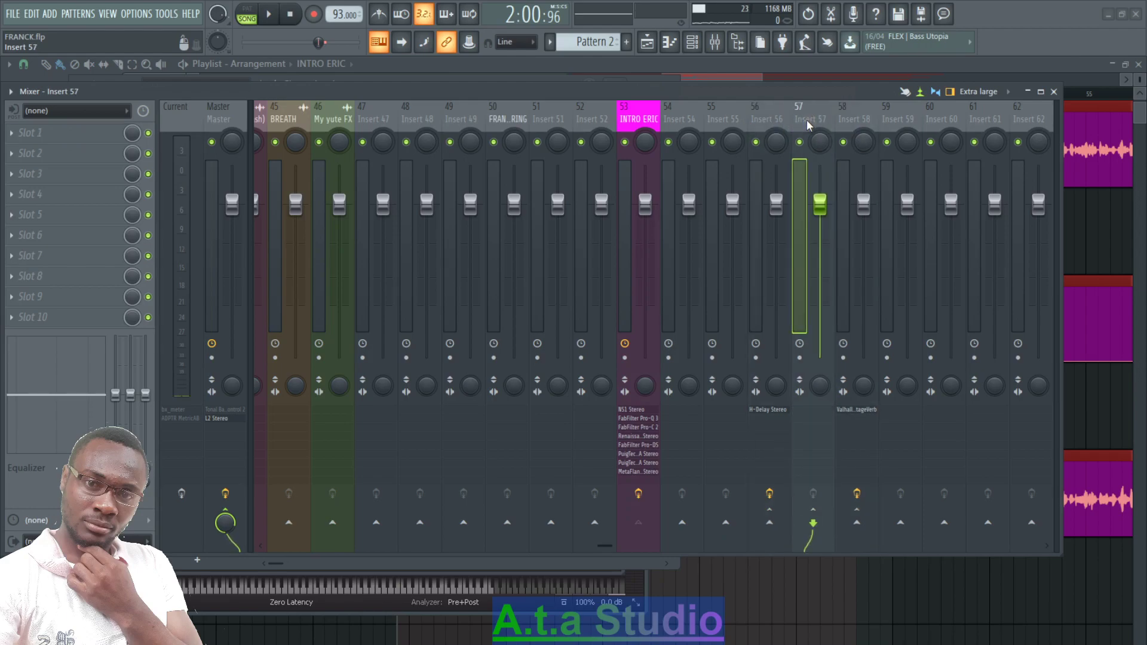
left_click(17, 134)
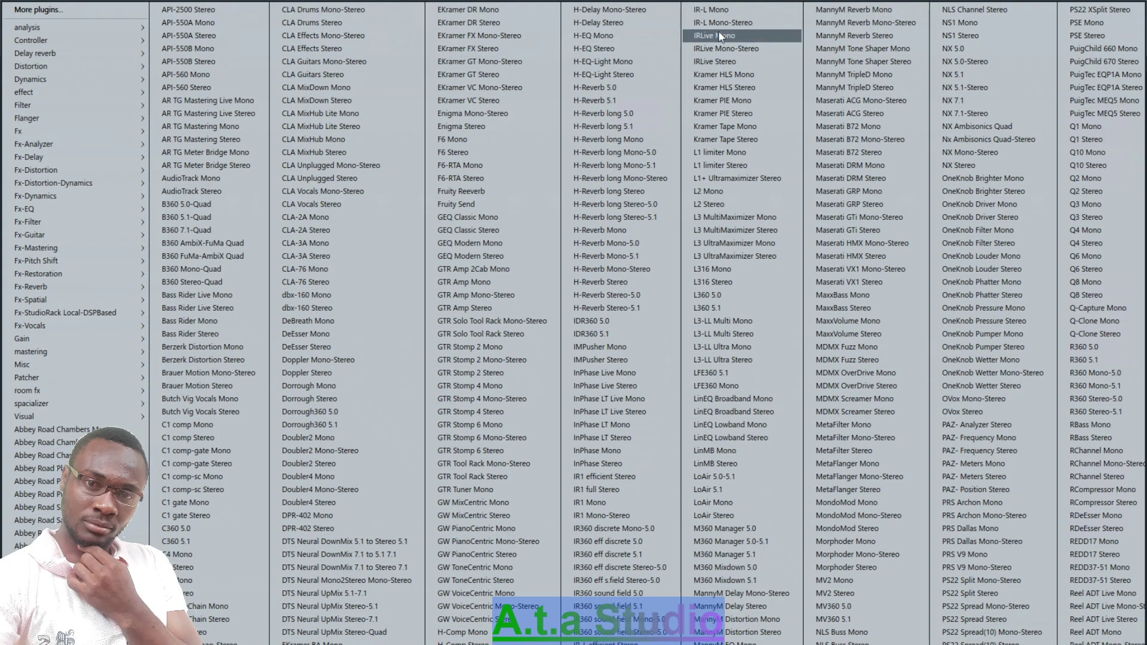
left_click(630, 29)
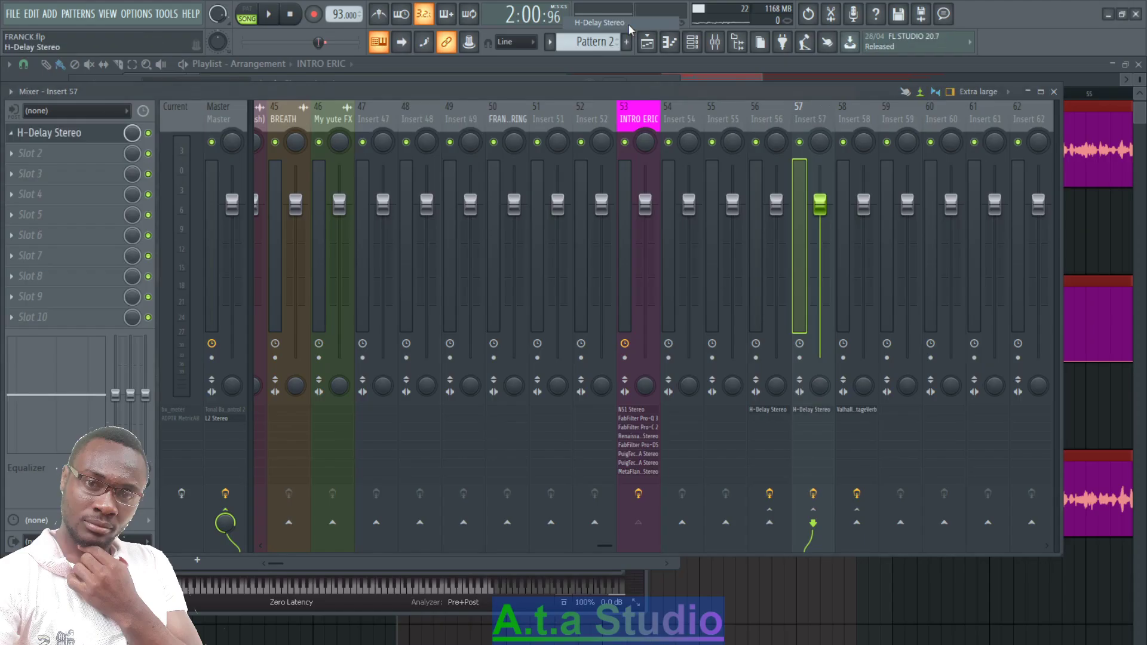
- Rename mixer track 56 as "SLAP BACL"
left_click(769, 122)
right_click(770, 121)
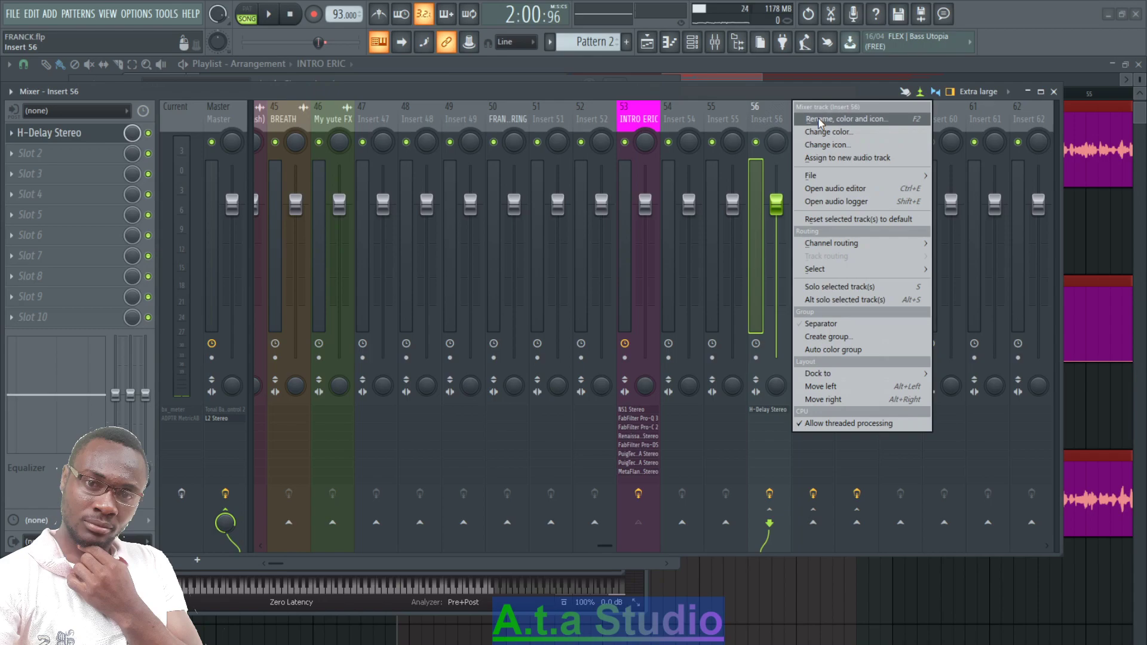
left_click(819, 118)
type("SLAP BAC")
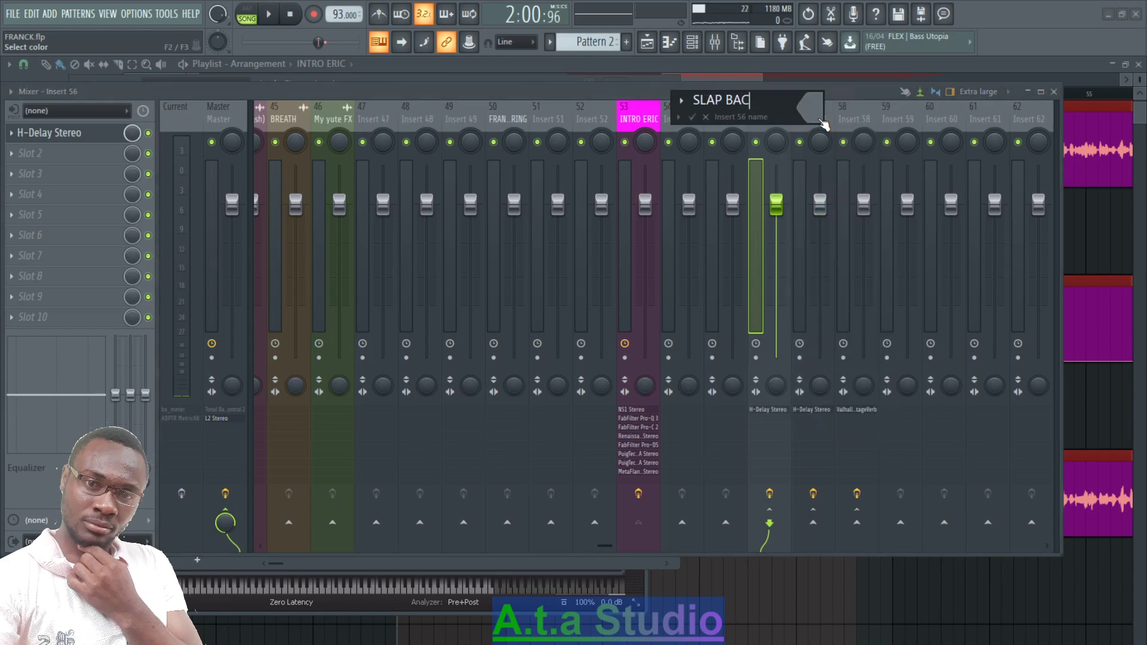
type("L")
key("Return")
- Rename mixer track 57 as "DELAY"
right_click(813, 119)
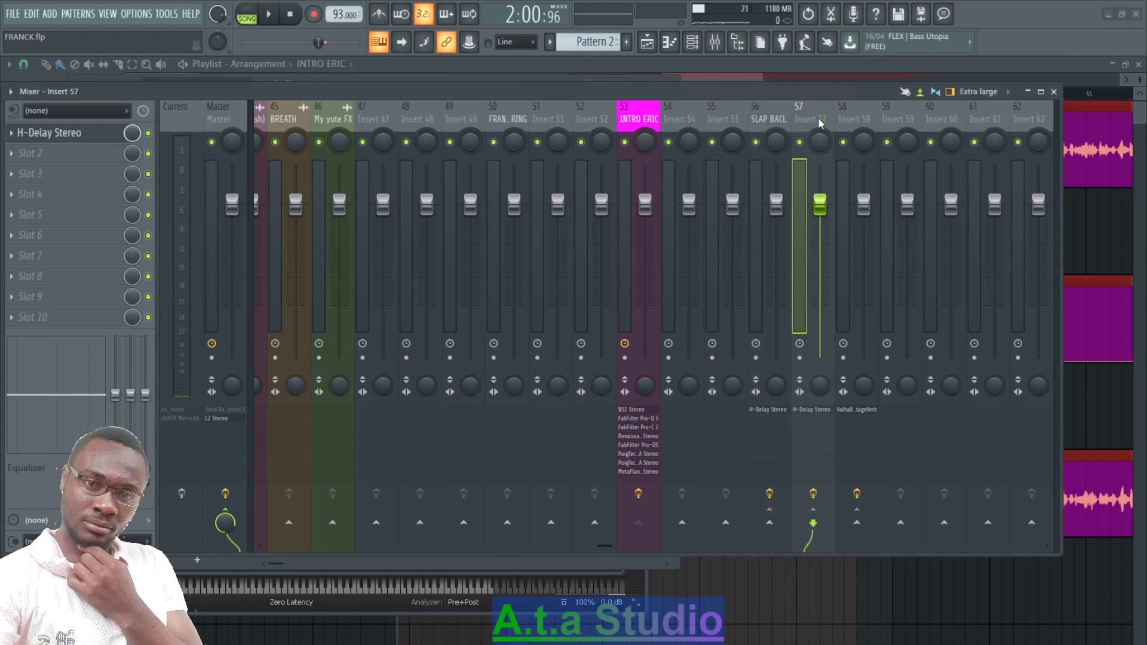
left_click(858, 120)
type("DELA")
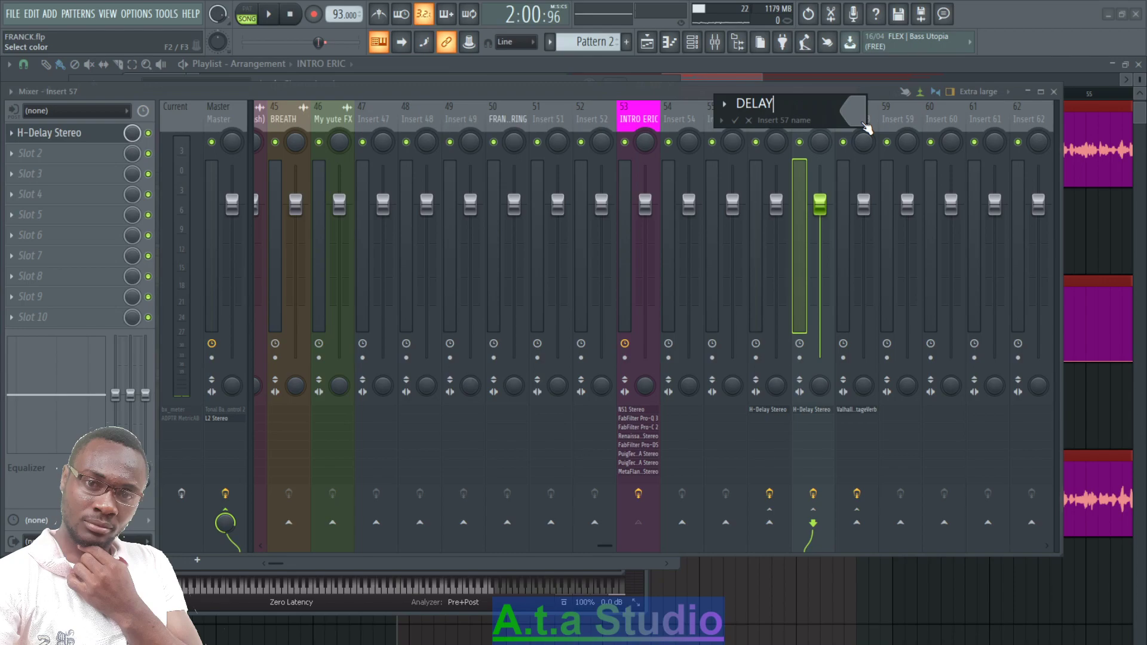
type("Y")
key("Return")
- Rename mixer track 58 as "REVERB"
right_click(854, 119)
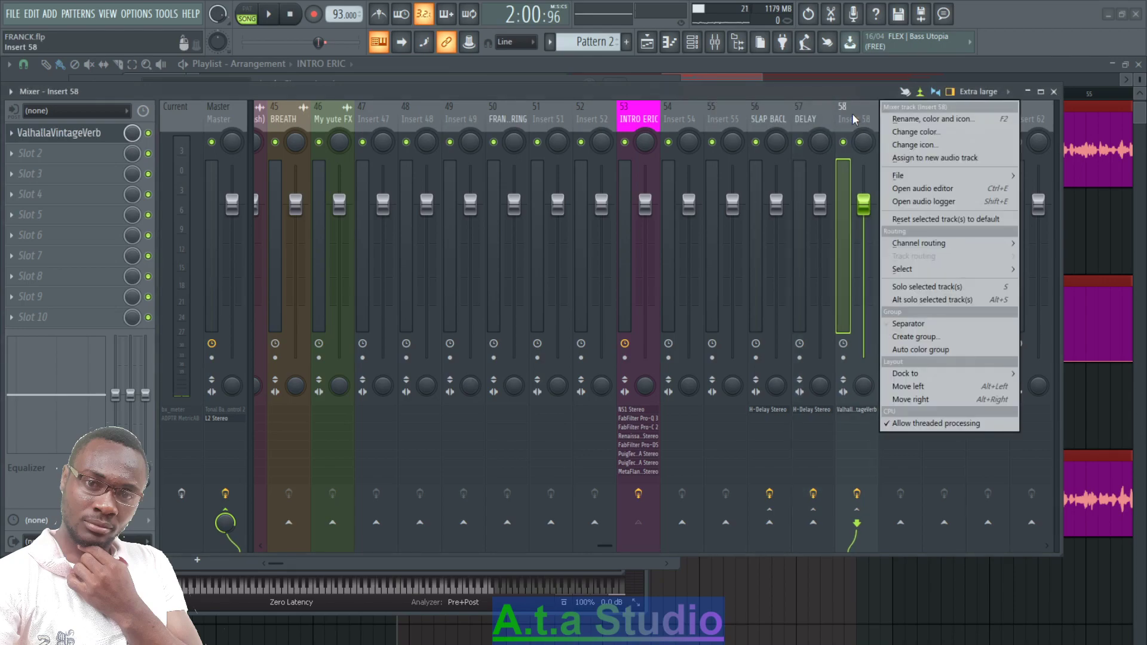
left_click(917, 120)
type("REVER")
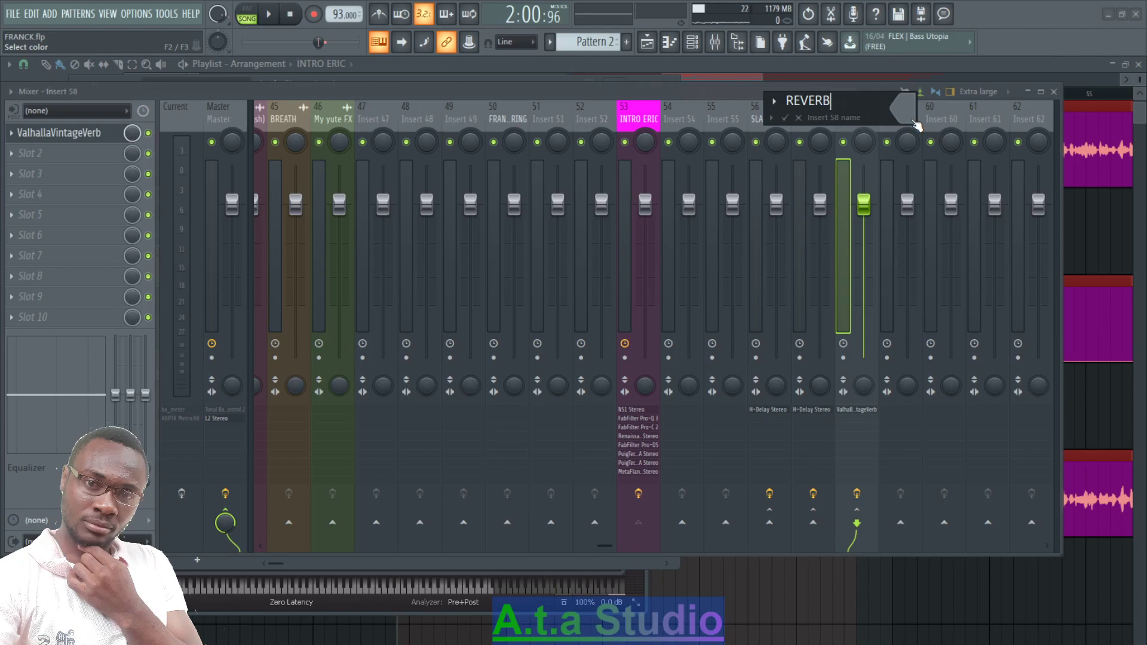
type("B")
key("Return")
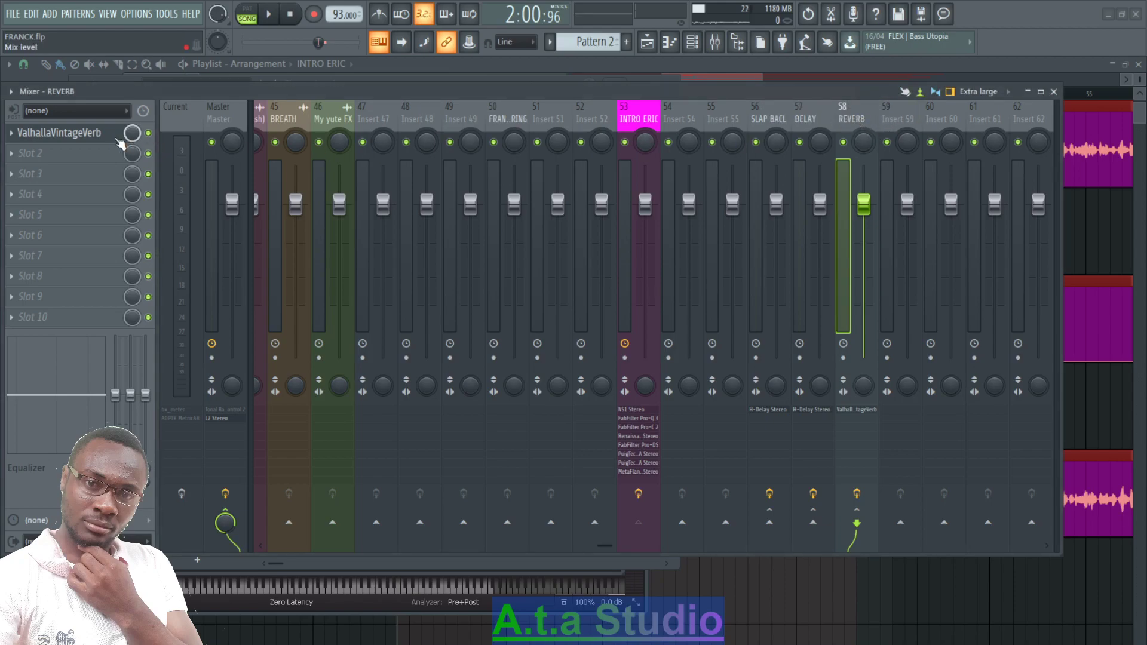
- Load FabFilter Pro-Q 3 in effect slot 2 and Fruity Limiter in slot 3 of the REVERB track
left_click_drag(430, 92, 505, 113)
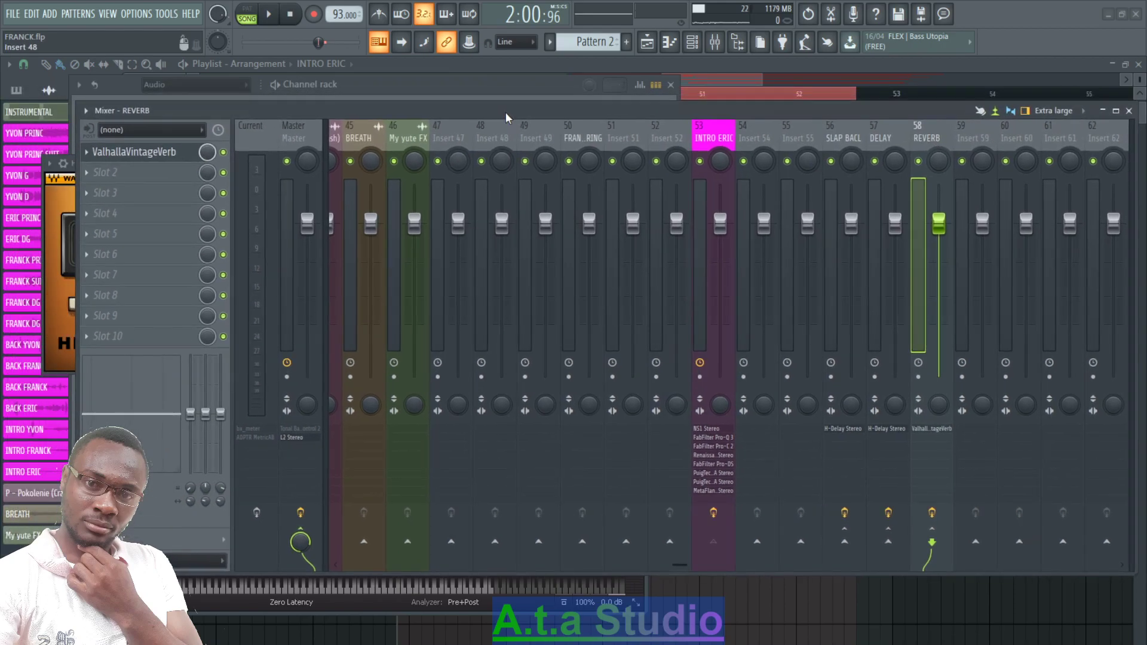
left_click(87, 174)
mouse_move(87, 174)
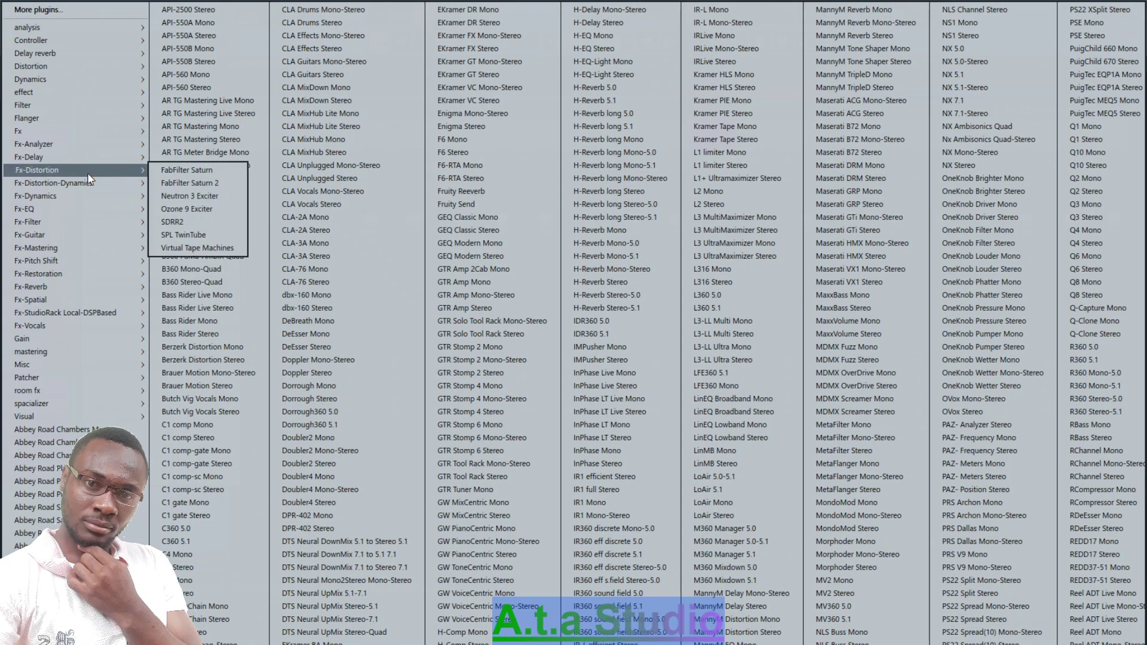
mouse_move(90, 209)
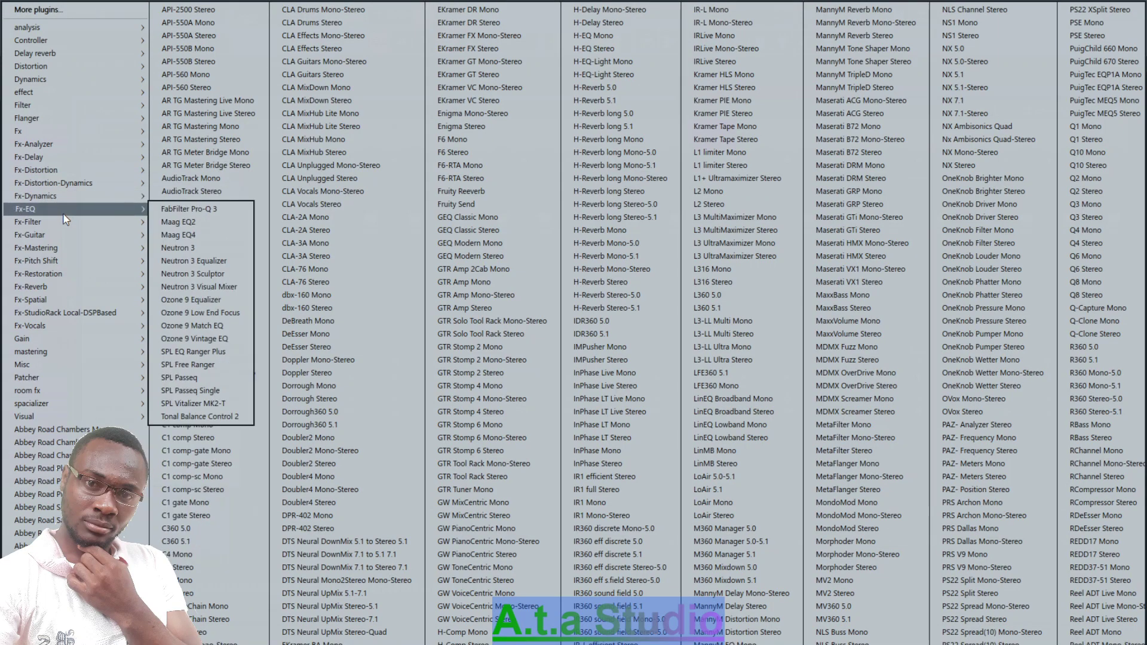
left_click(195, 209)
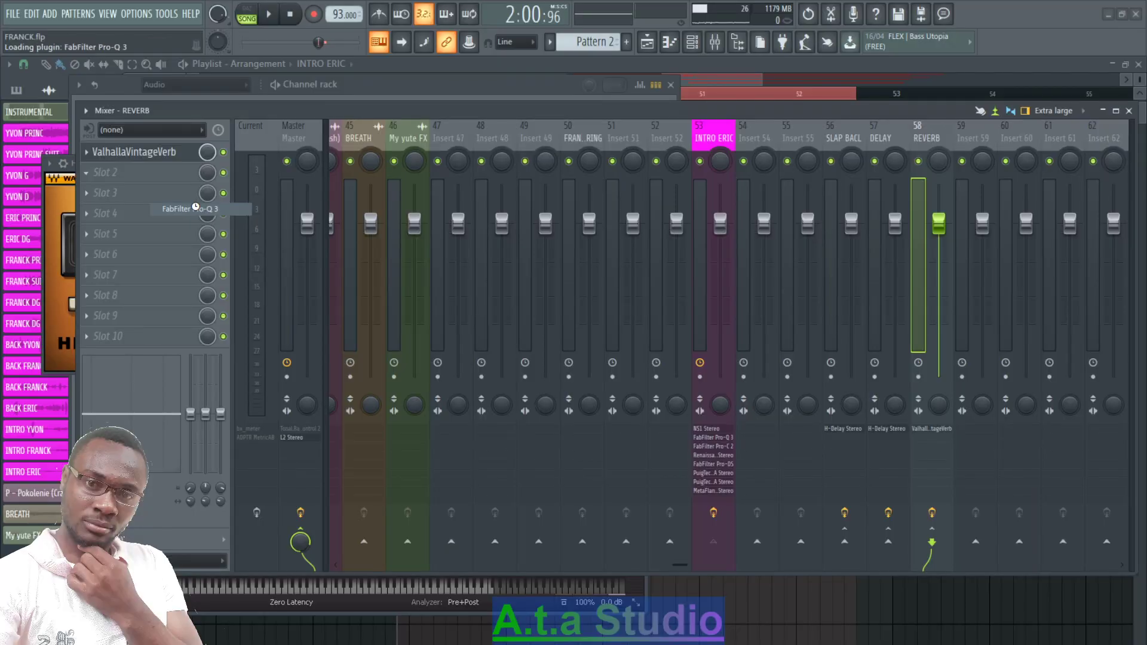
left_click(90, 193)
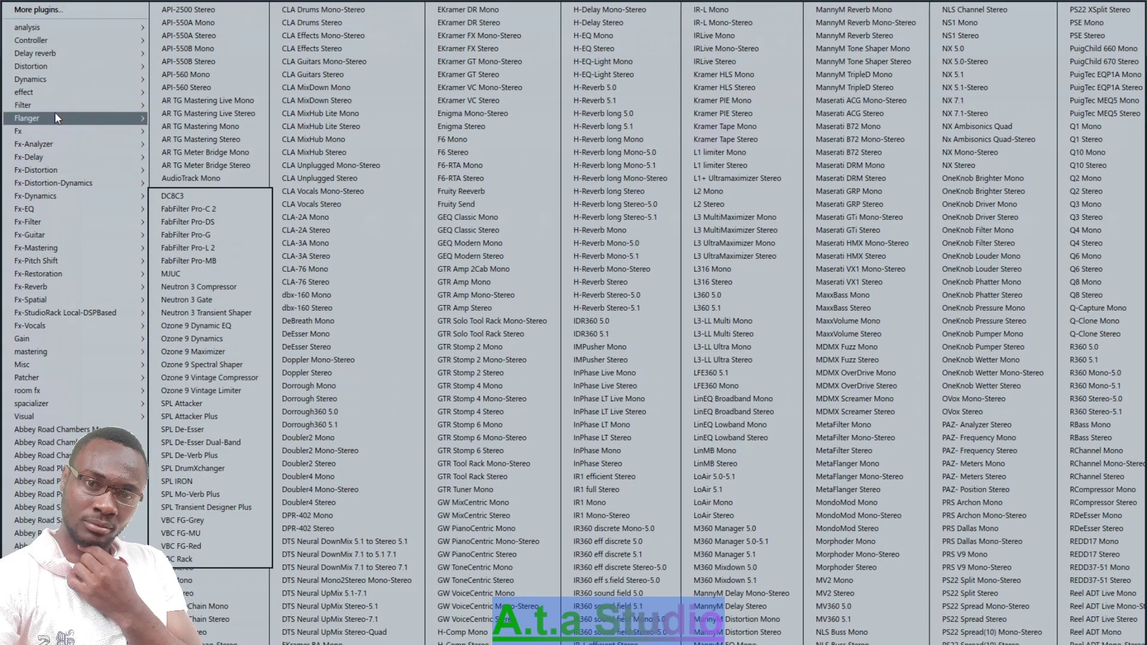
mouse_move(72, 79)
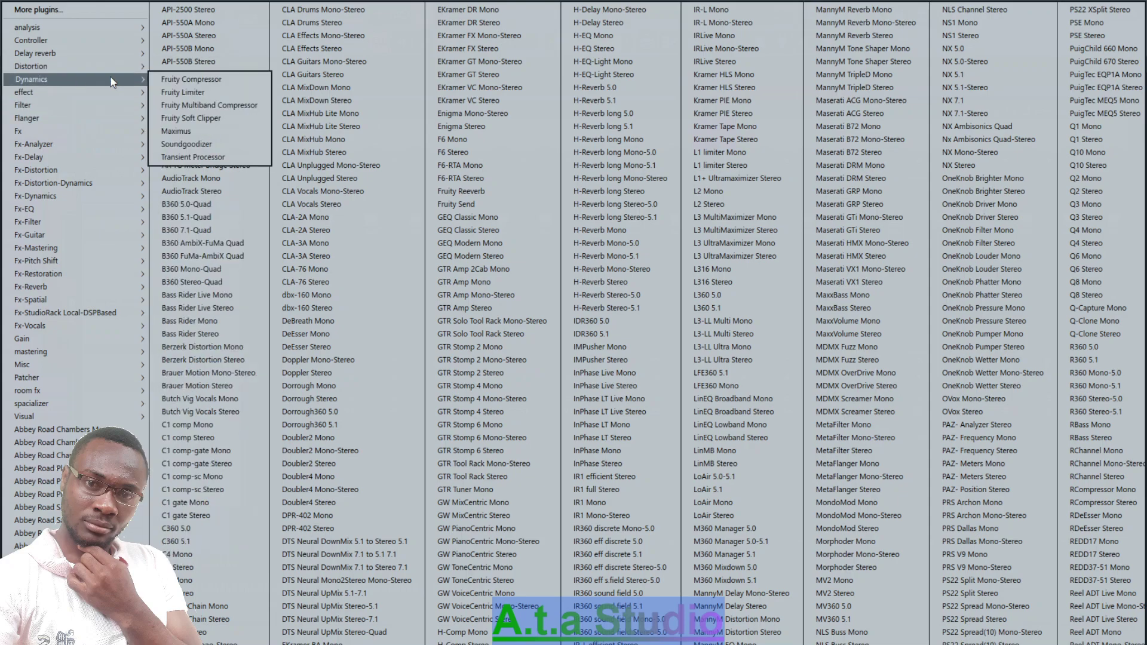
left_click(171, 91)
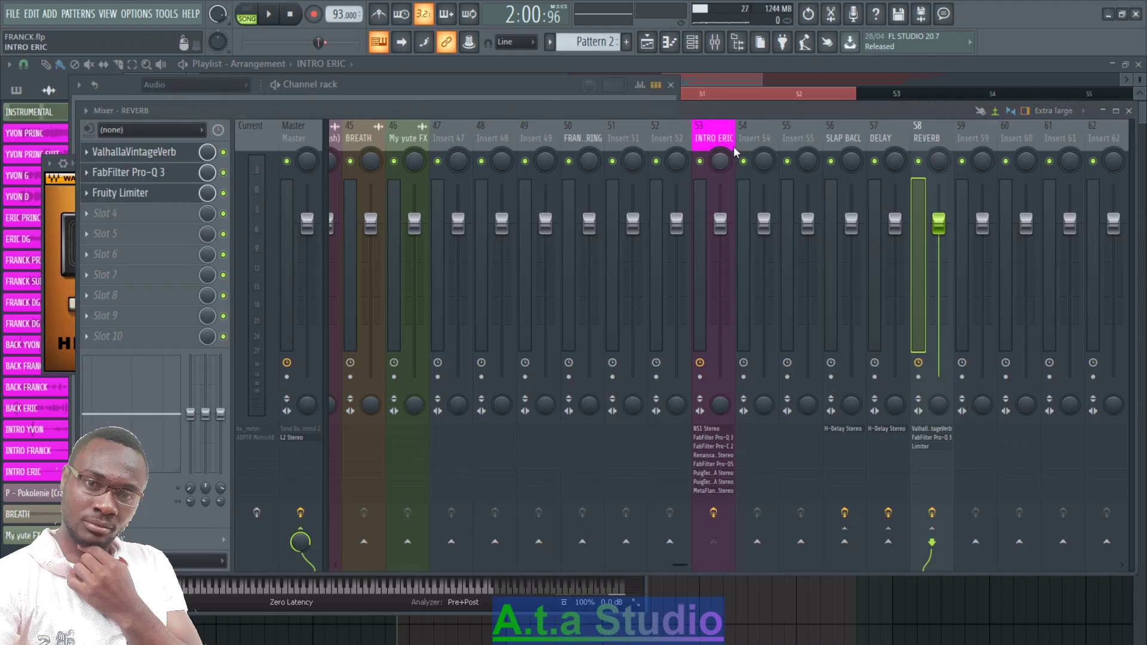
- Select mixer track 53 and review its sends to the slap back, delay and reverb tracks
left_click_drag(713, 116, 603, 198)
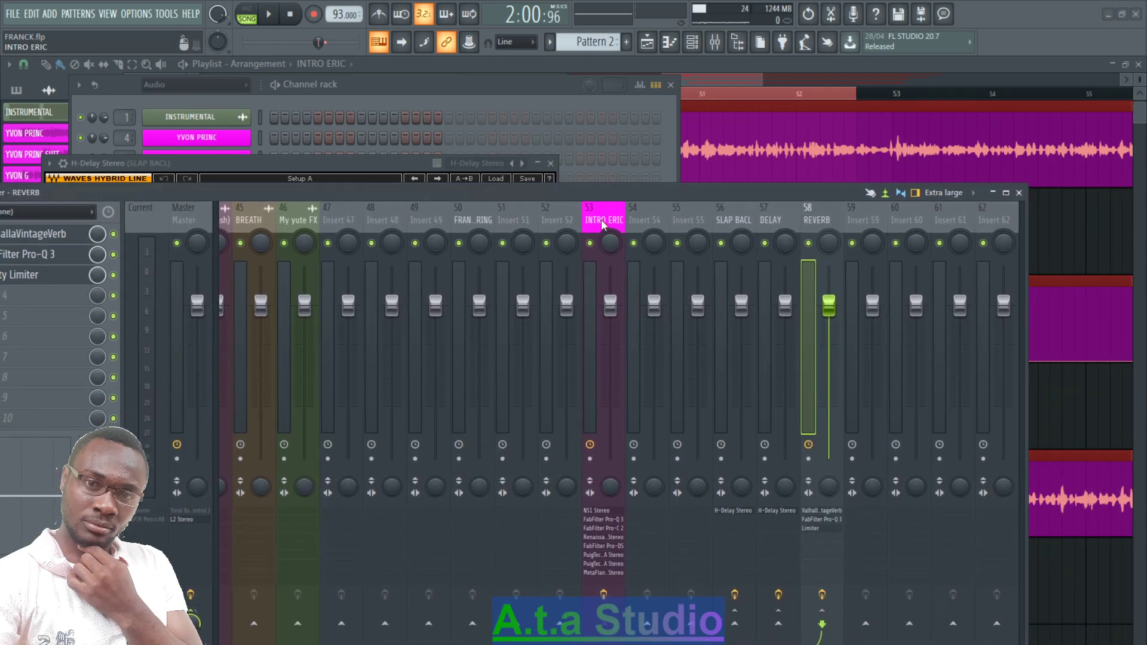
left_click(601, 213)
left_click_drag(604, 195, 623, 97)
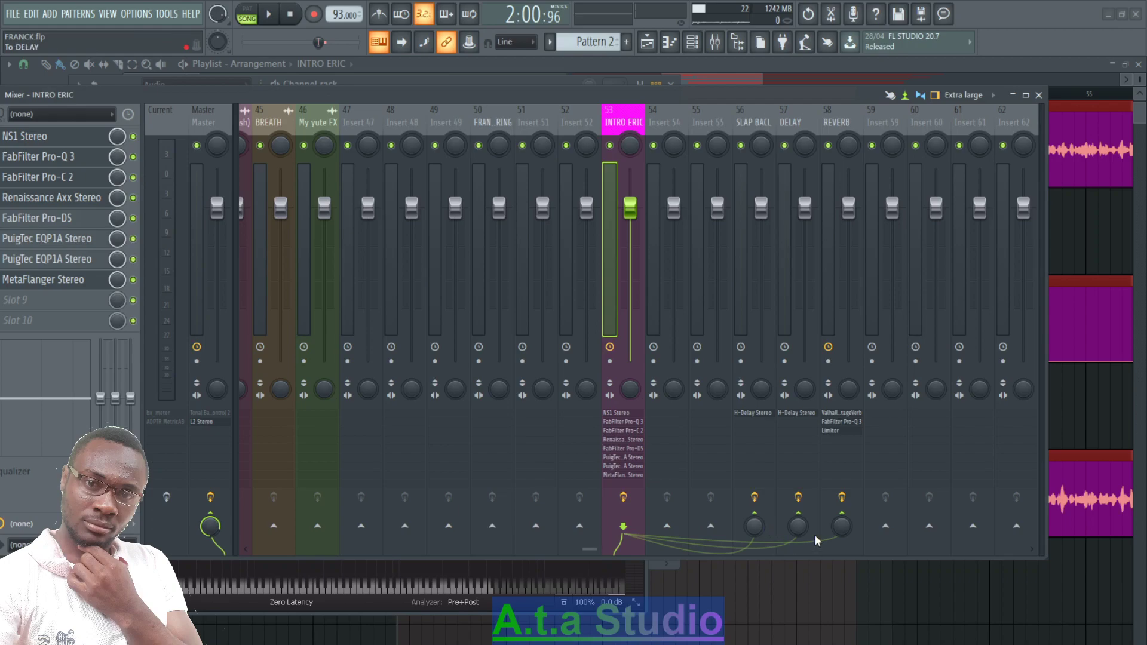
- Correct the name of mixer track 56 to "SLAP BACK" and select the REVERB track
right_click(760, 123)
left_click(814, 120)
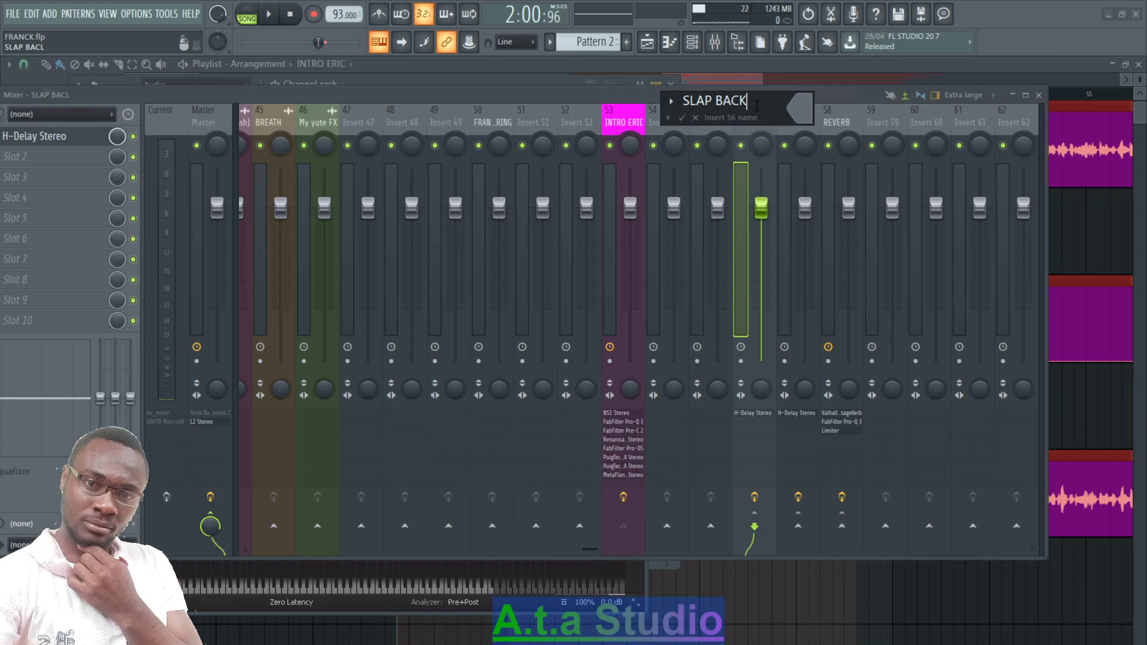
type("K")
key("Return")
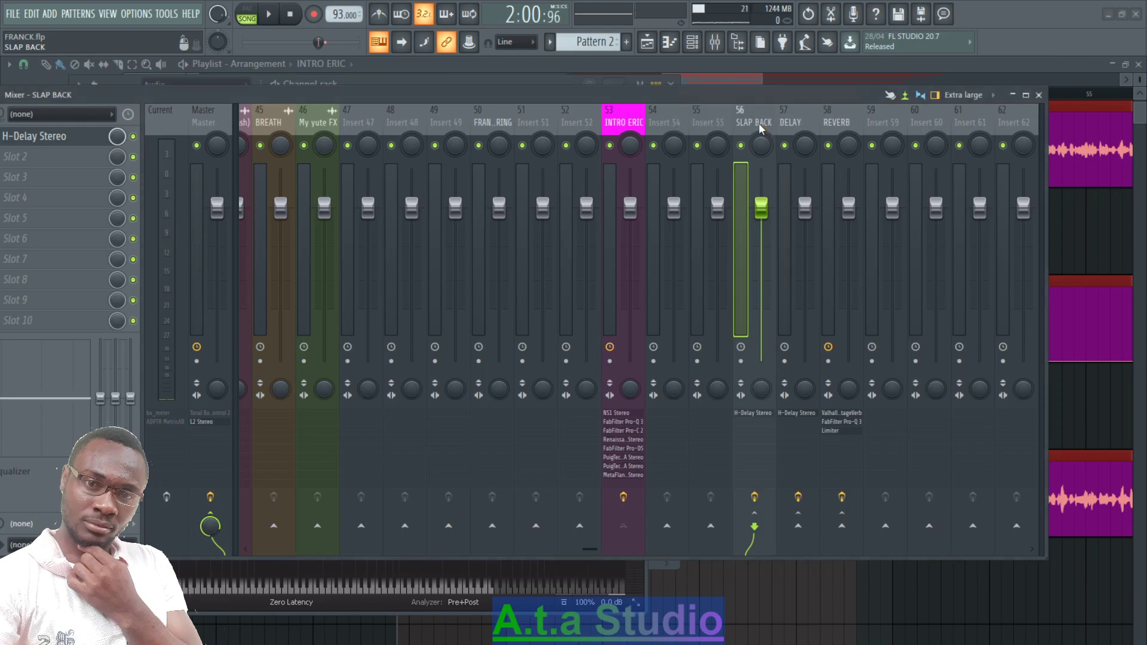
left_click(830, 121)
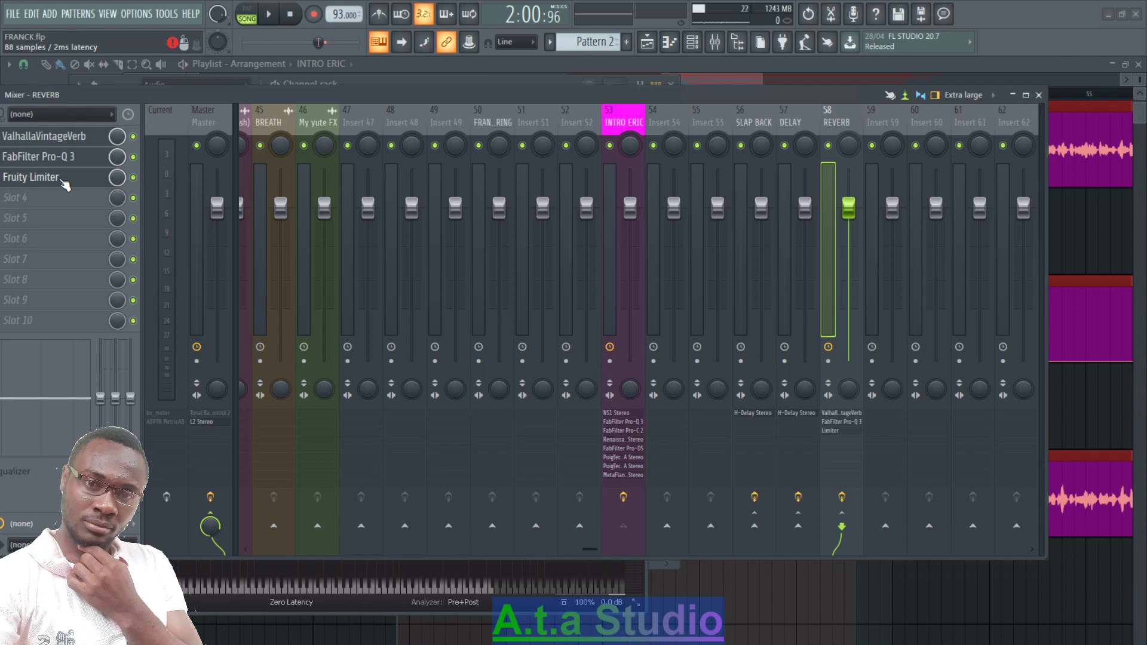
- Select the REVERB track, close the playlist and channel rack, and shrink the mixer so the plugin windows behind it are exposed
left_click(622, 124)
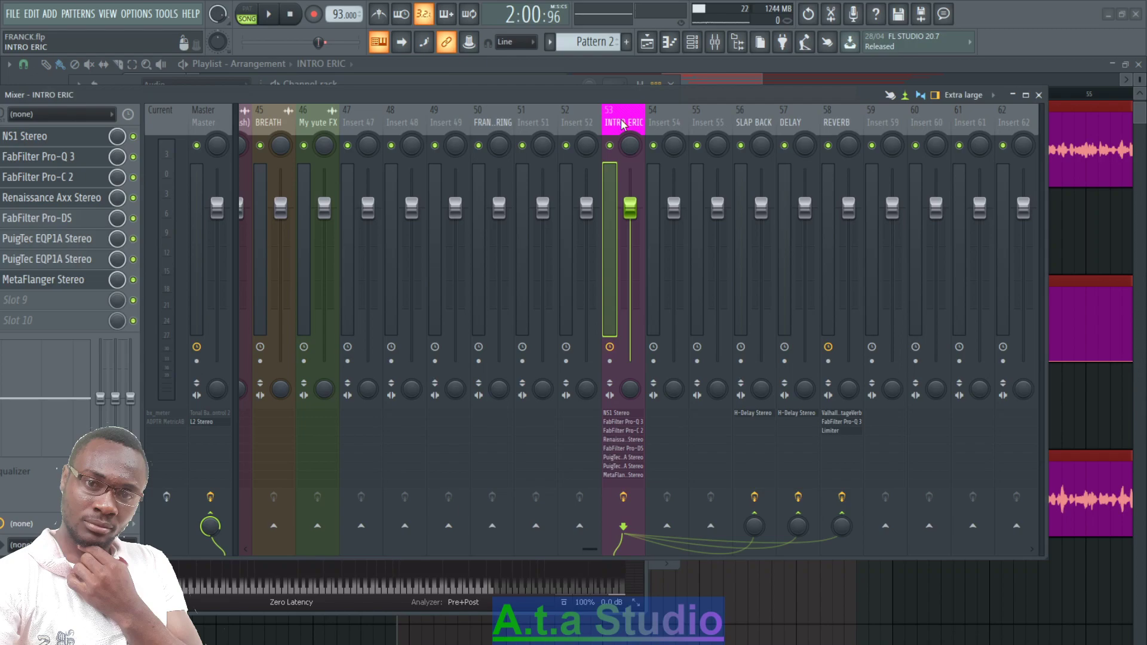
left_click(841, 126)
left_click(842, 141)
left_click_drag(803, 95, 895, 161)
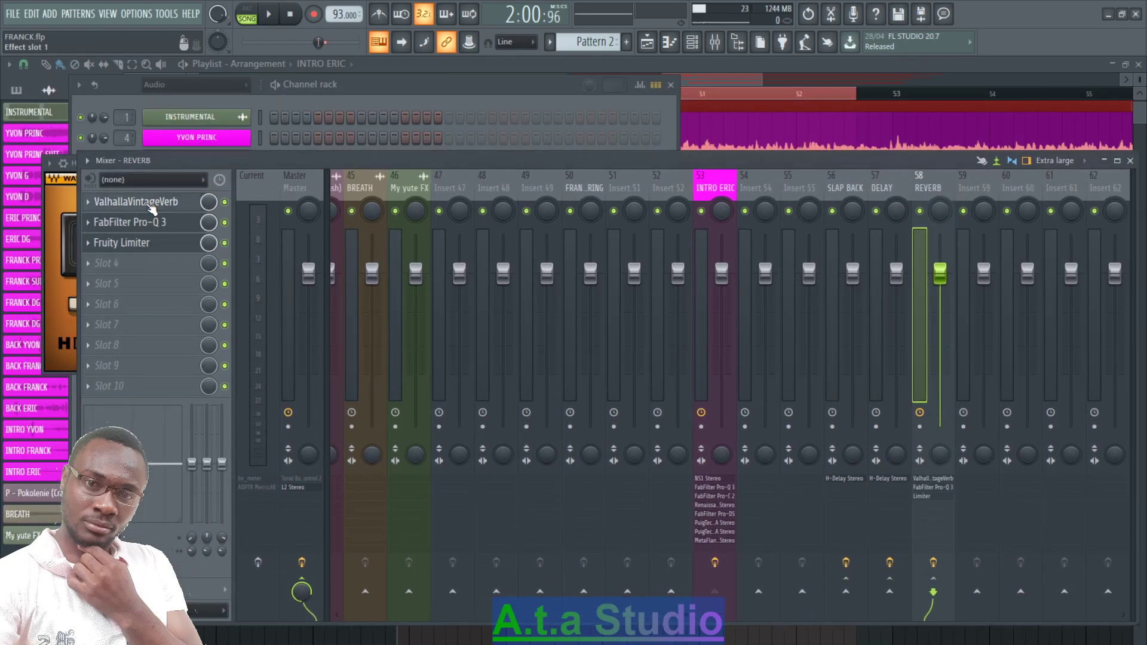
left_click(1137, 64)
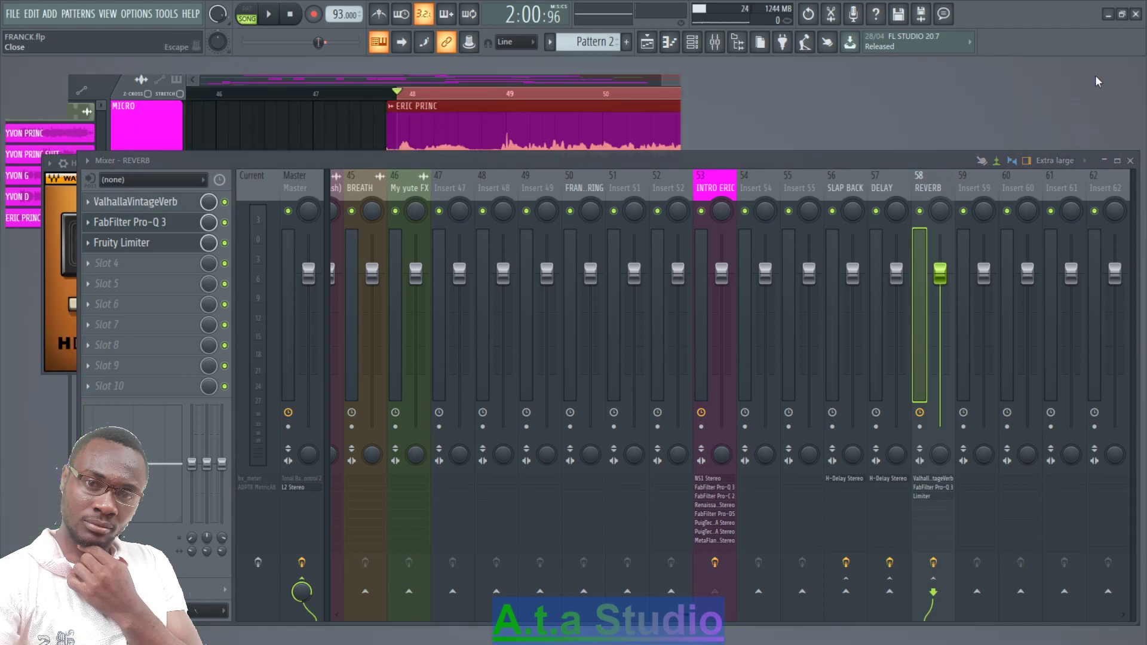
left_click(1122, 75)
left_click(670, 84)
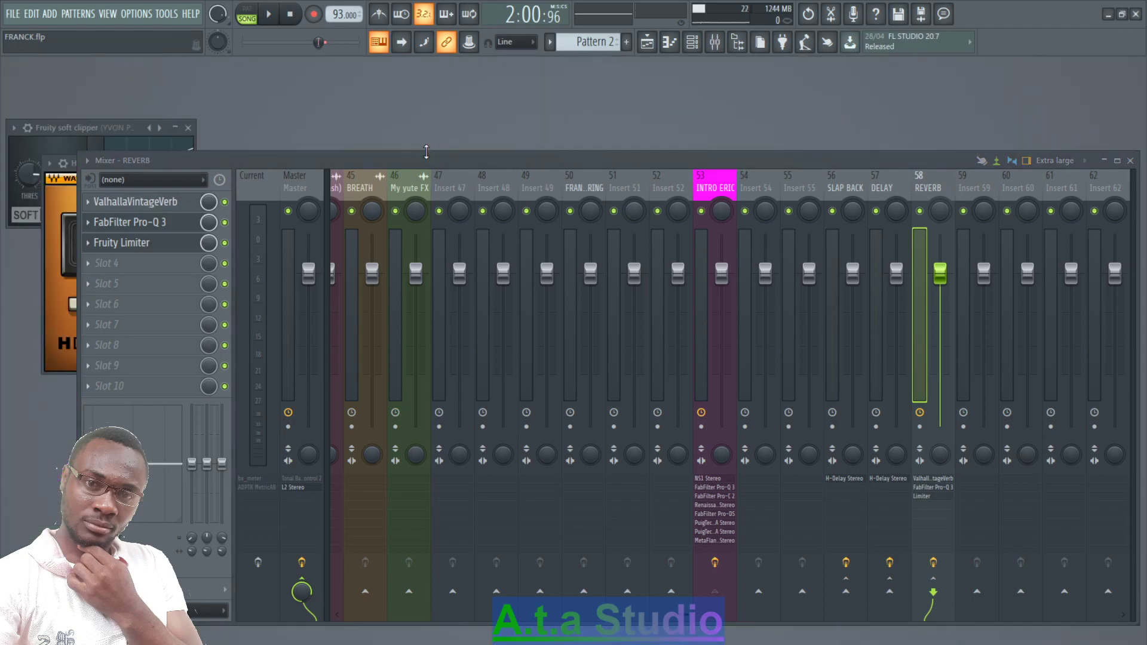
left_click_drag(426, 151, 426, 346)
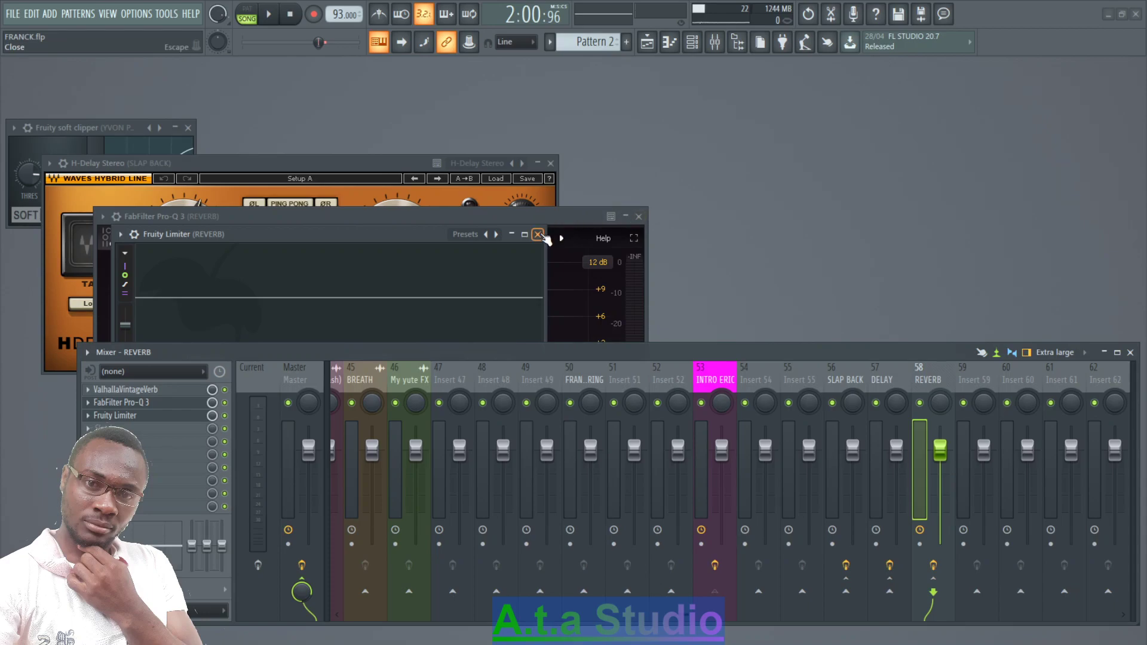
- Close all open plugin windows, including Fruity Limiter, FabFilter Pro-Q 3, H-Delay, MetaFlanger, NS1 and Fruity soft clipper
key("Escape")
key("Escape")
key("Escape")
key("Escape")
key("Escape")
key("Escape")
key("Escape")
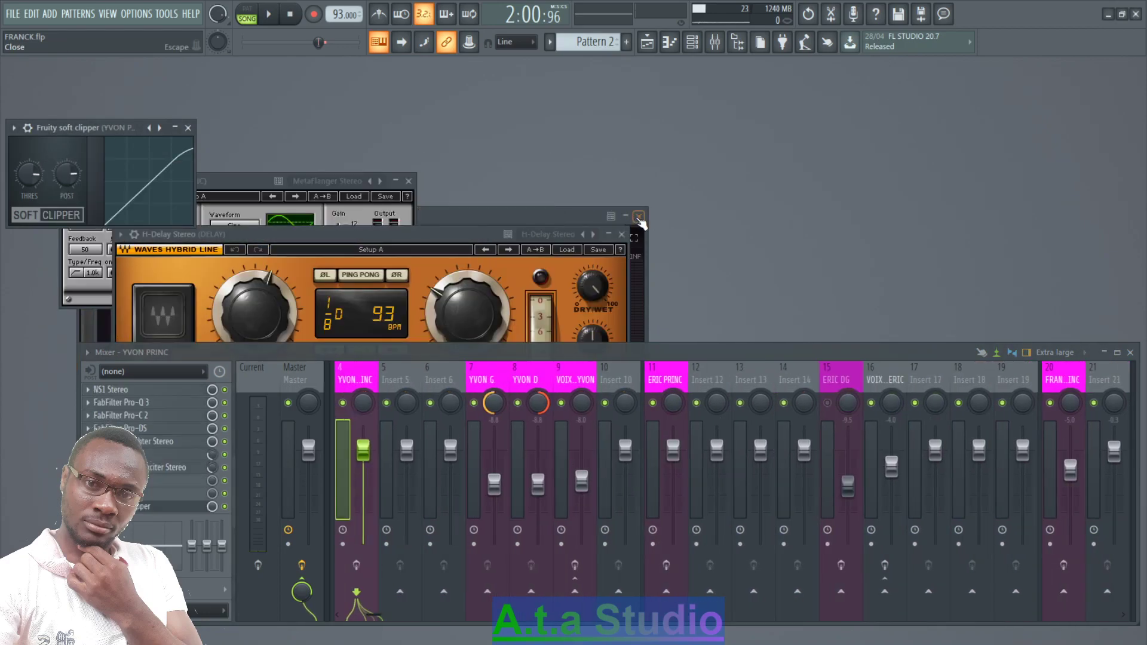
left_click(614, 239)
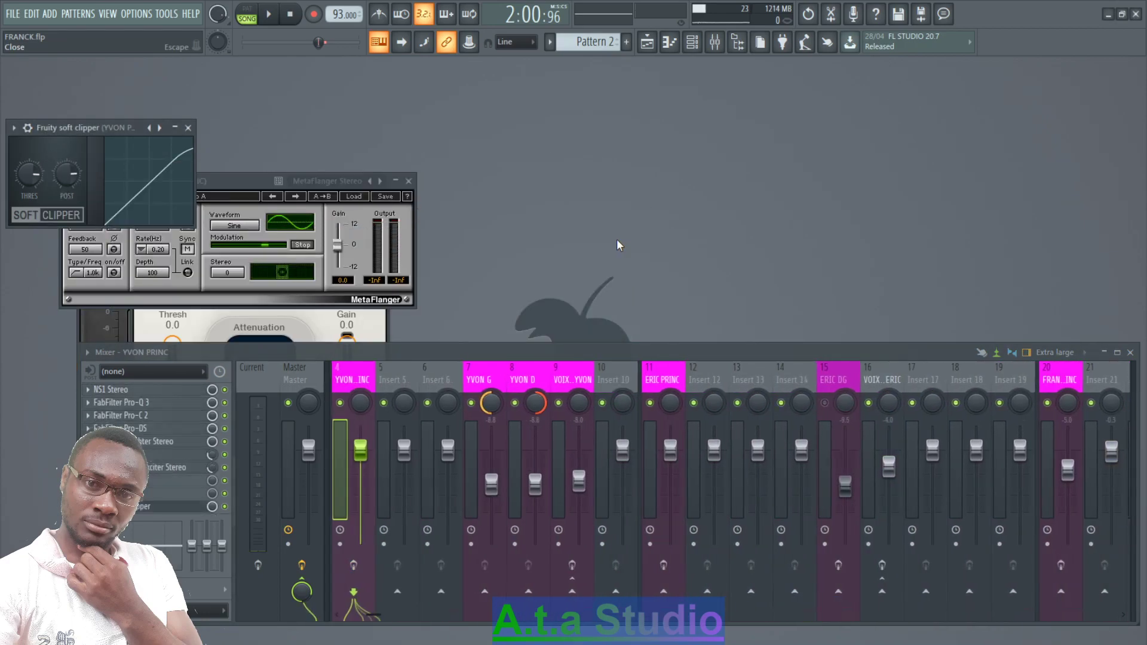
left_click(409, 180)
left_click(410, 180)
left_click(383, 253)
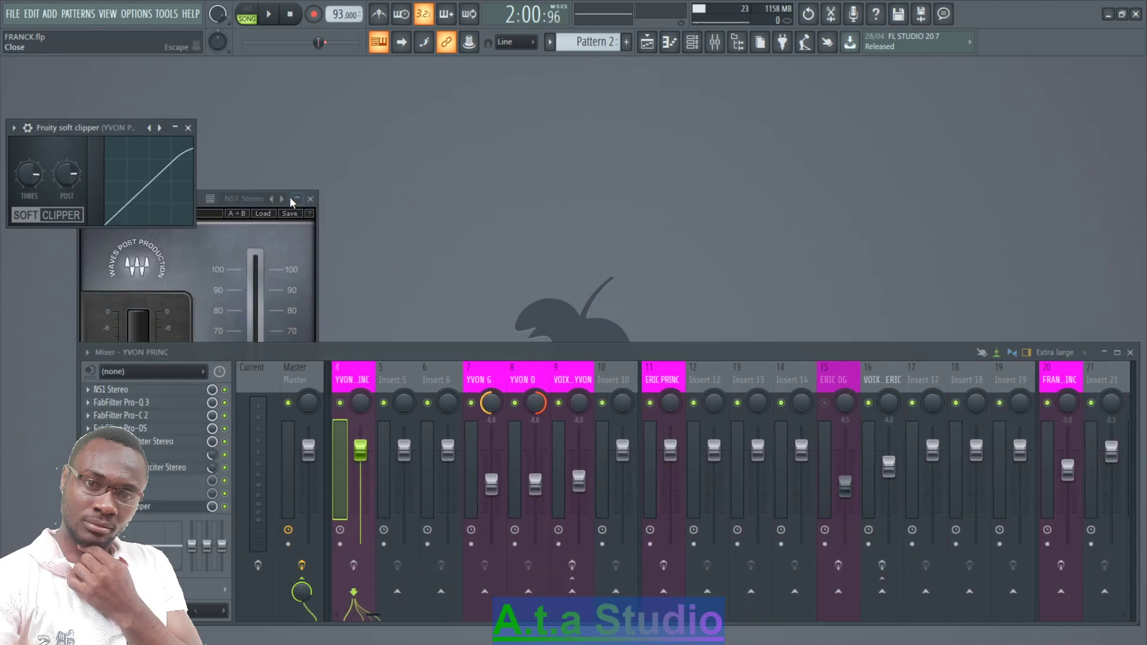
left_click(310, 198)
left_click(187, 128)
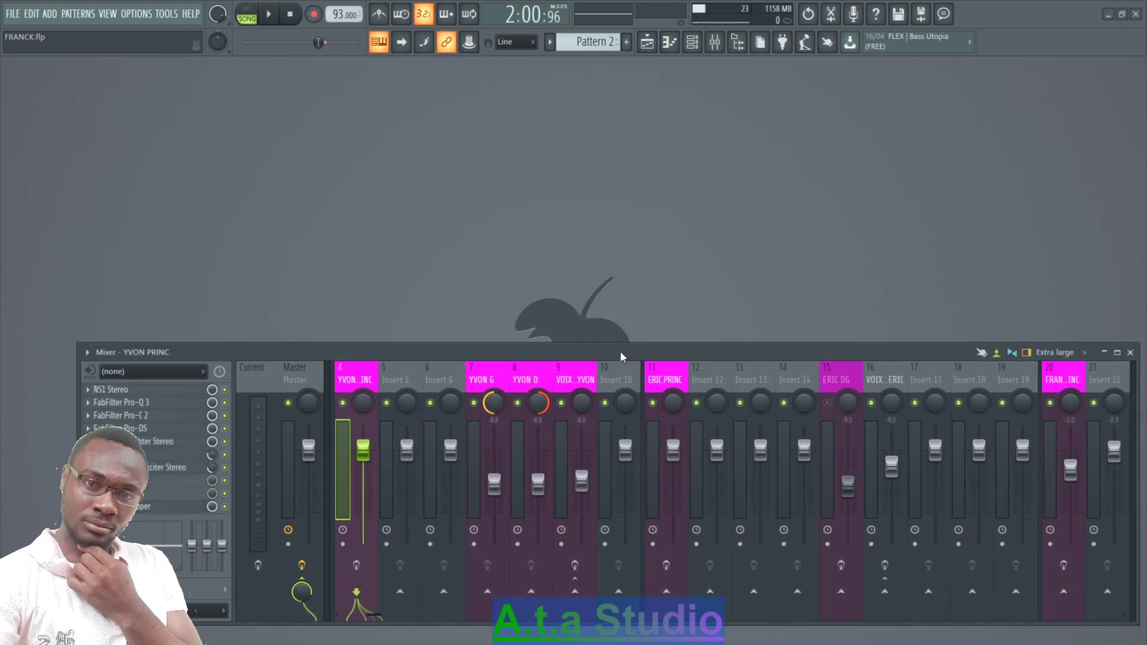
- Open ValhallaVintageVerb from the REVERB track and arrange its window fully visible above the mixer
scroll(680, 375, "down", 10)
left_click(680, 375)
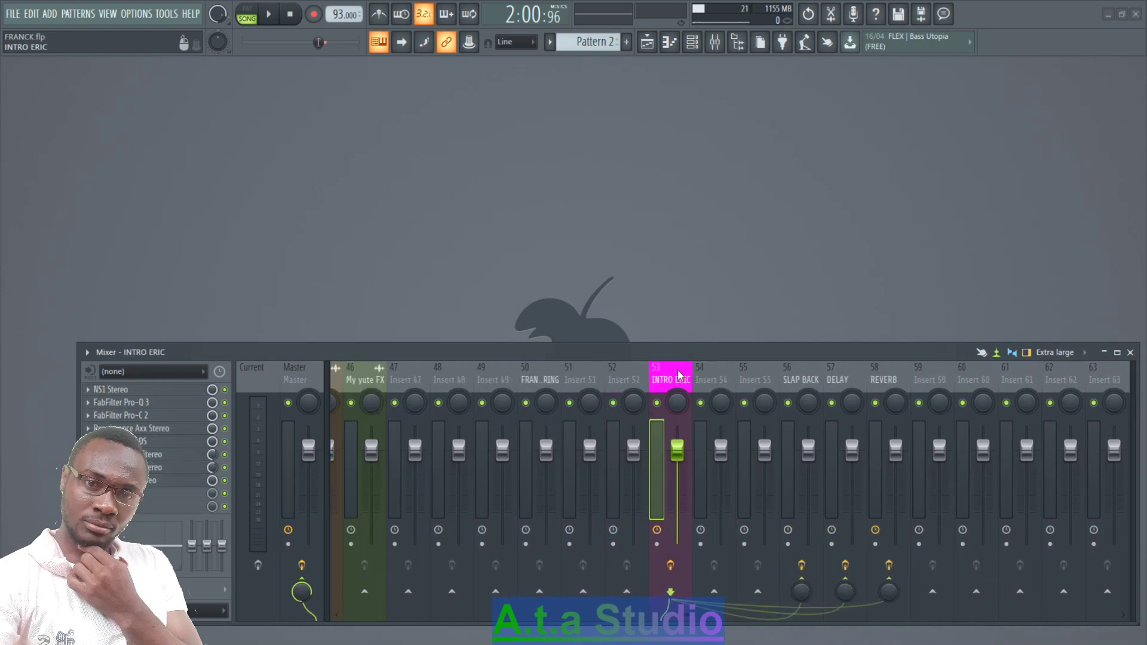
left_click_drag(677, 341, 677, 242)
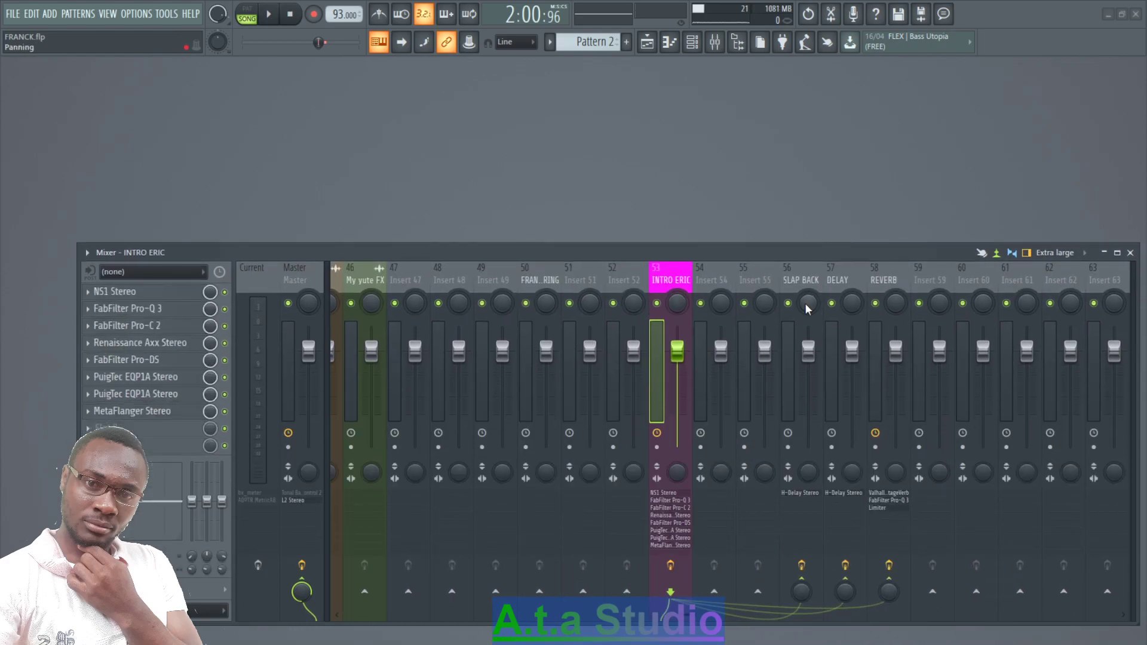
left_click(881, 280)
left_click(144, 292)
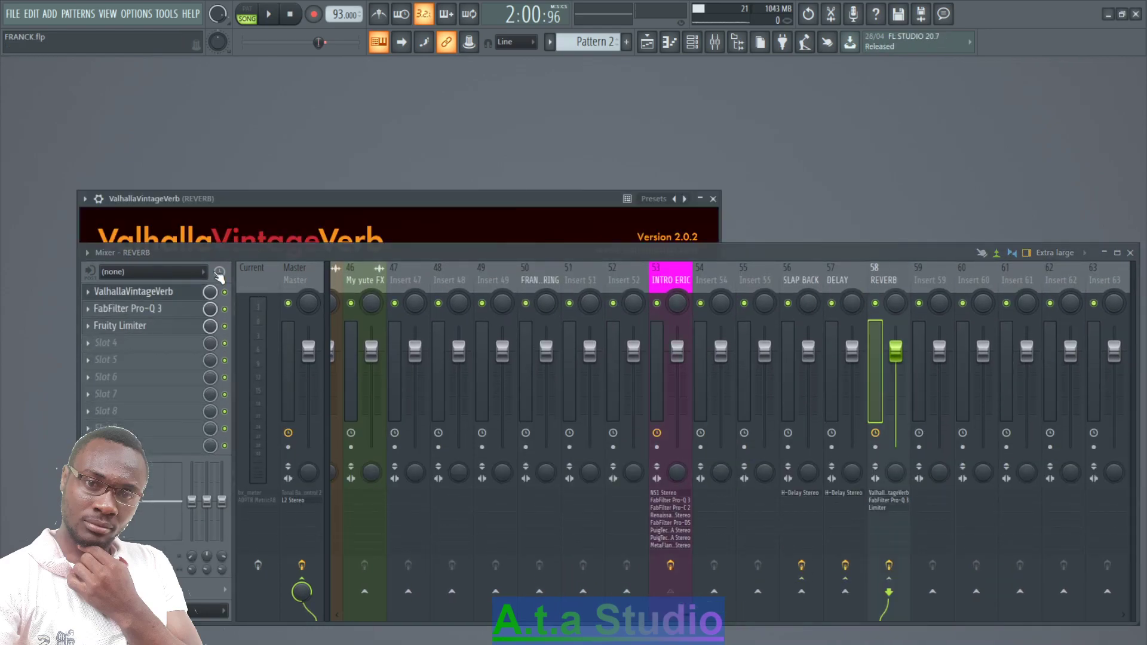
left_click_drag(239, 244, 239, 327)
left_click_drag(298, 198, 321, 83)
left_click_drag(325, 339, 306, 397)
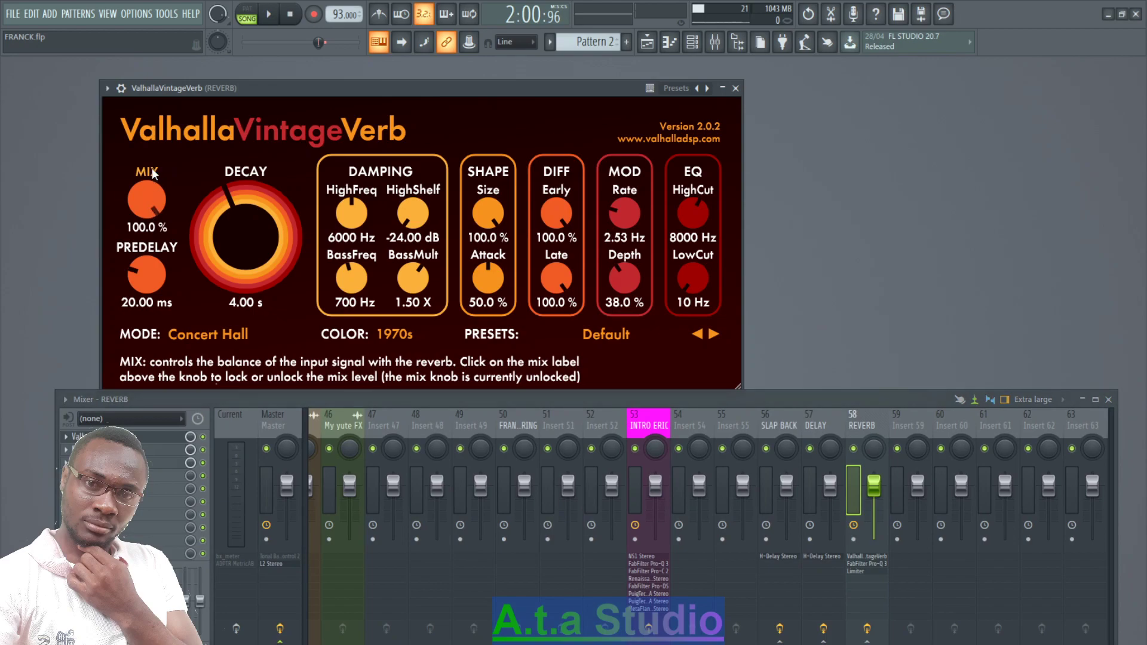
- Lower the ValhallaVintageVerb mix to 0% and try raising track 53's send to REVERB to about 95%
left_click_drag(144, 198, 181, 386)
left_click(668, 427)
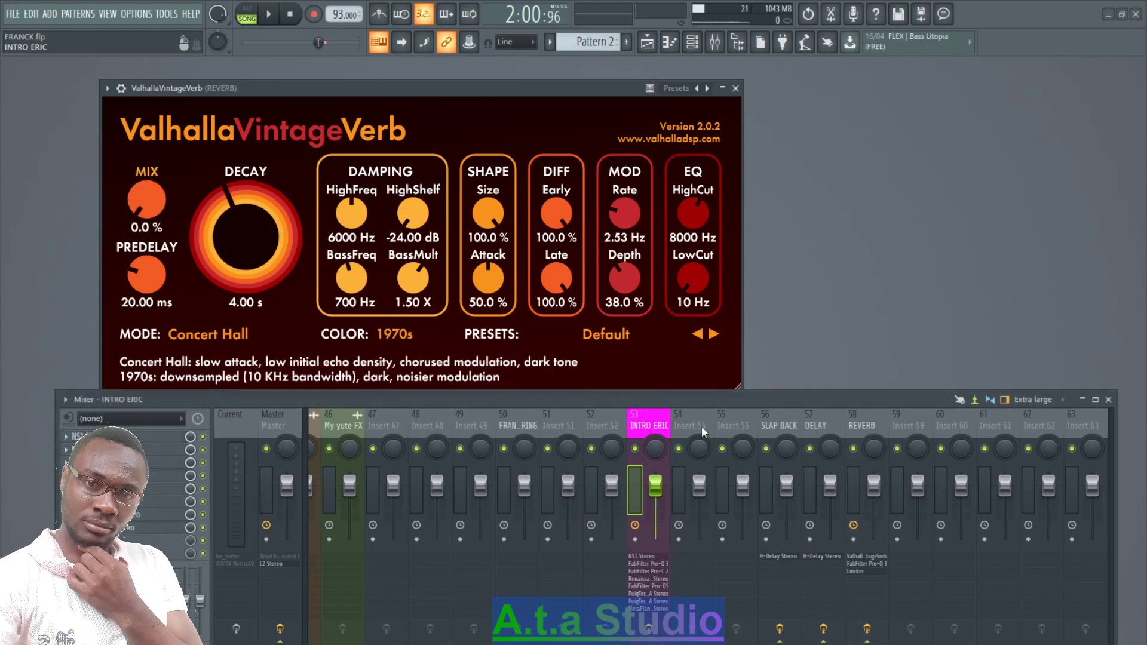
left_click_drag(769, 394, 767, 350)
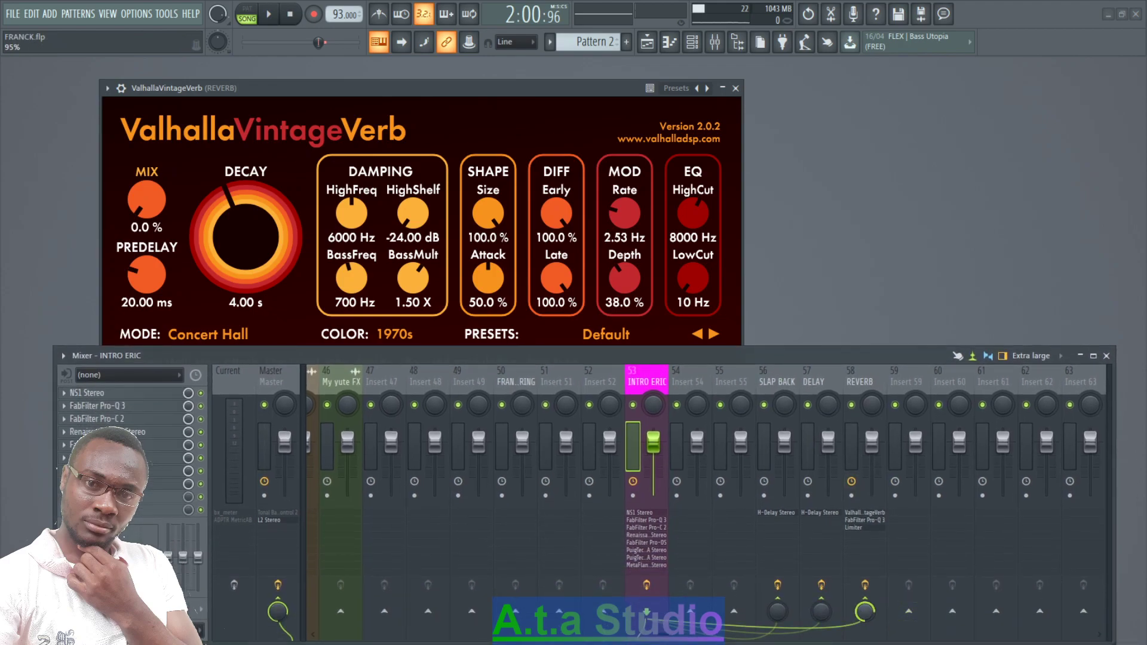
right_click(861, 609)
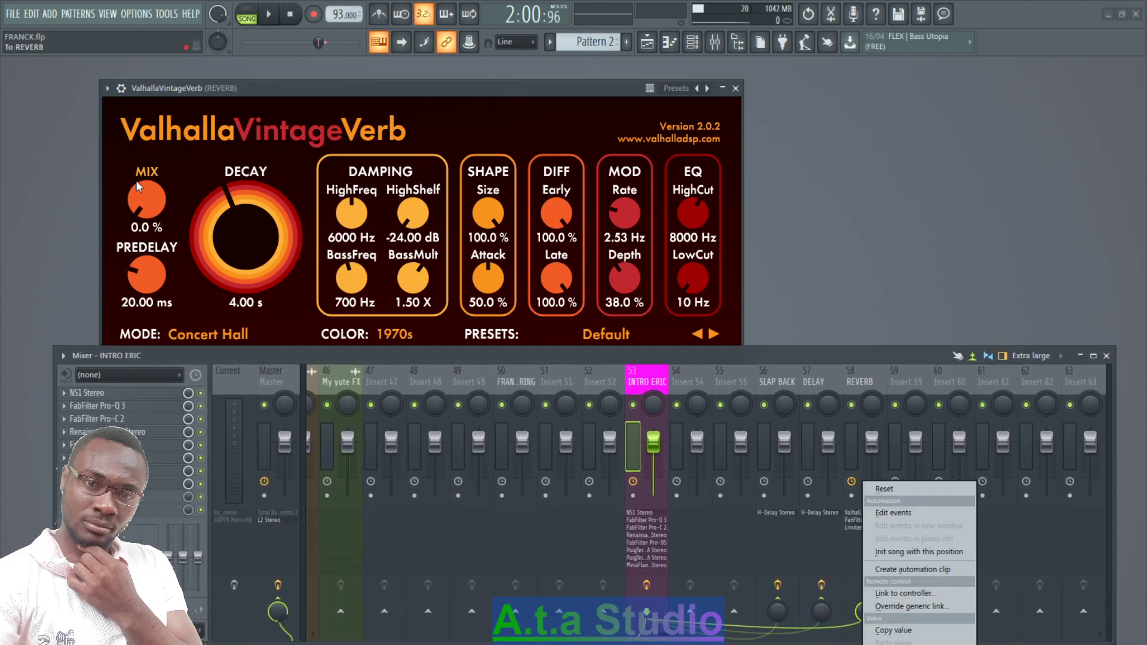
- Set the ValhallaVintageVerb mix to 100% and try out track 53's send level to the REVERB track
left_click_drag(144, 215, 152, 101)
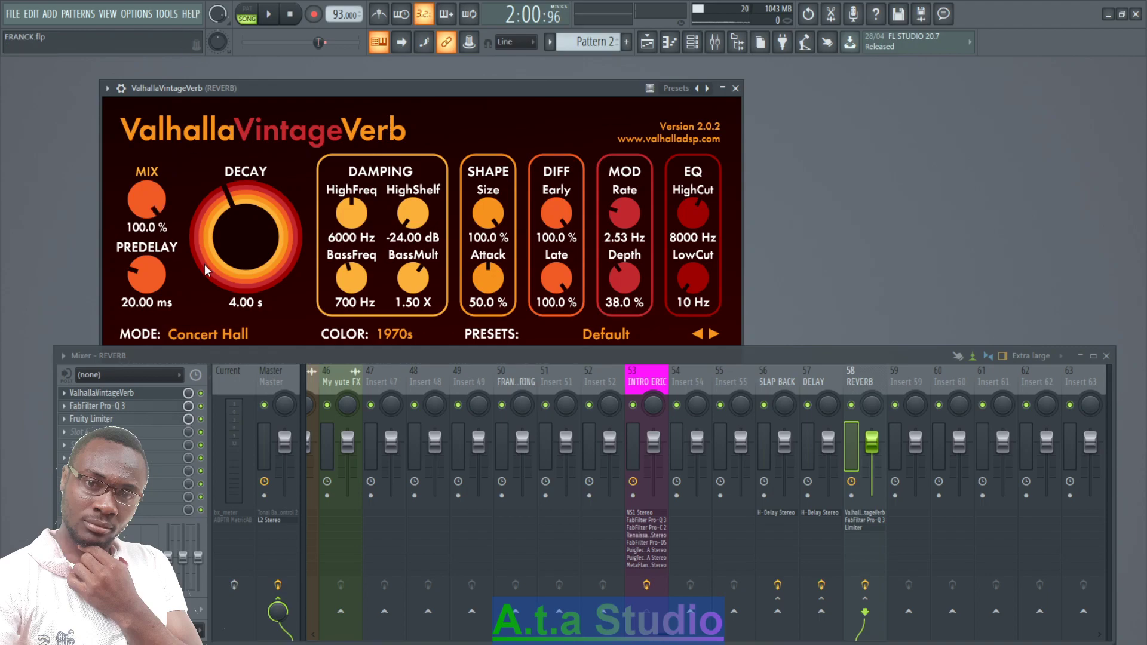
left_click(651, 382)
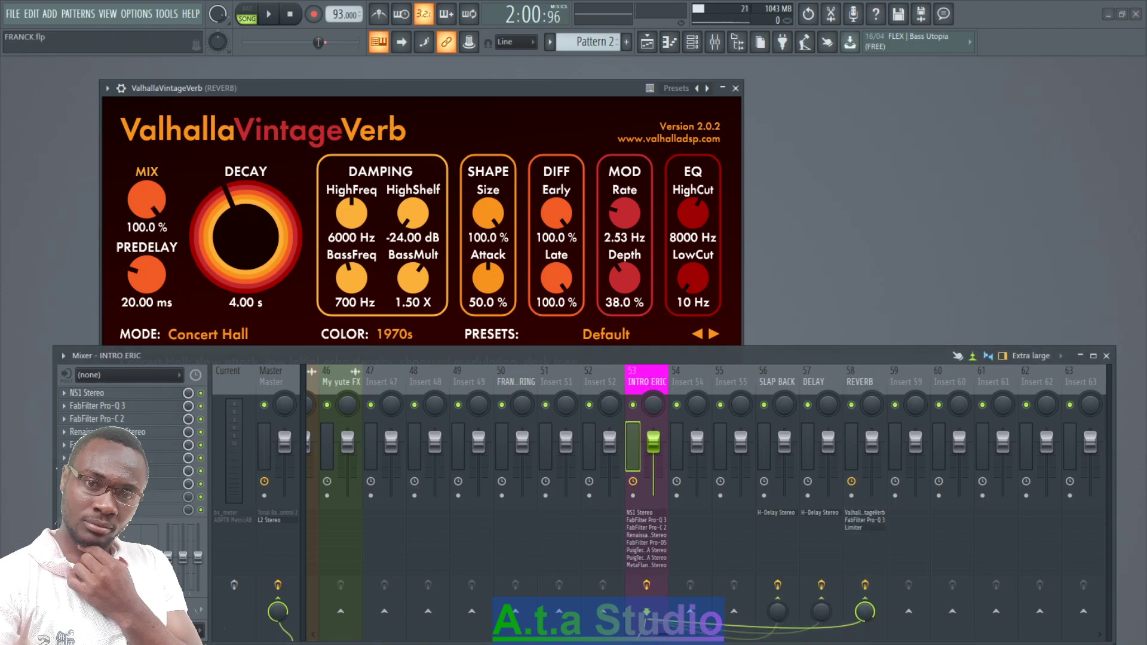
right_click(868, 612)
key("Escape")
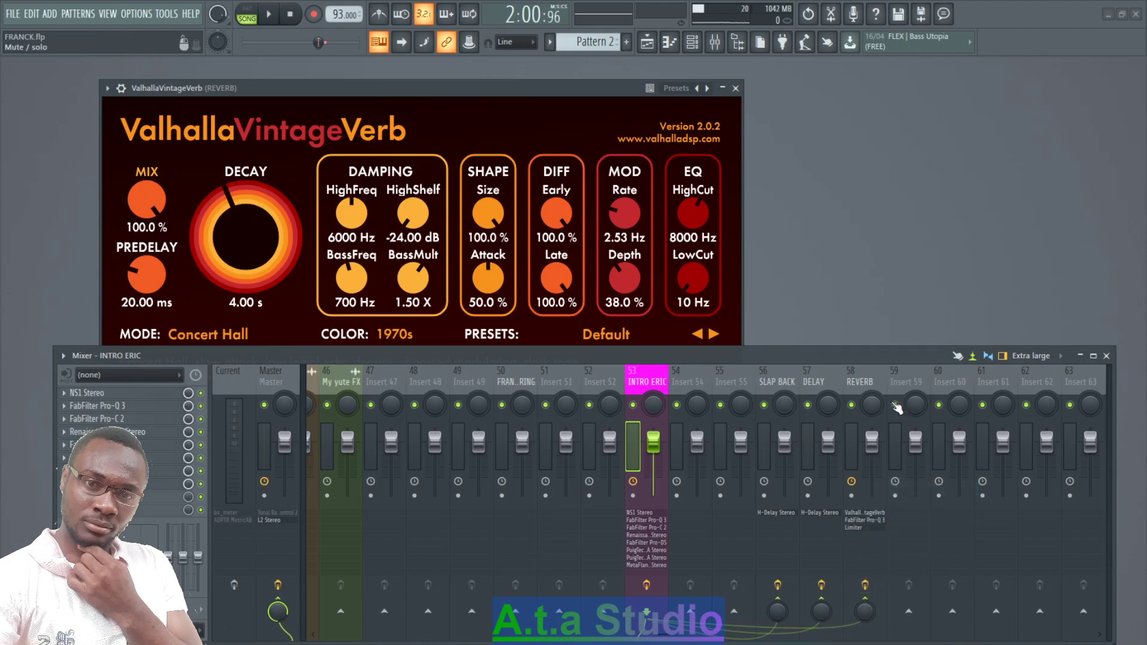
- Open FabFilter Pro-Q 3 from the REVERB track and place its window beside ValhallaVintageVerb
left_click(863, 388)
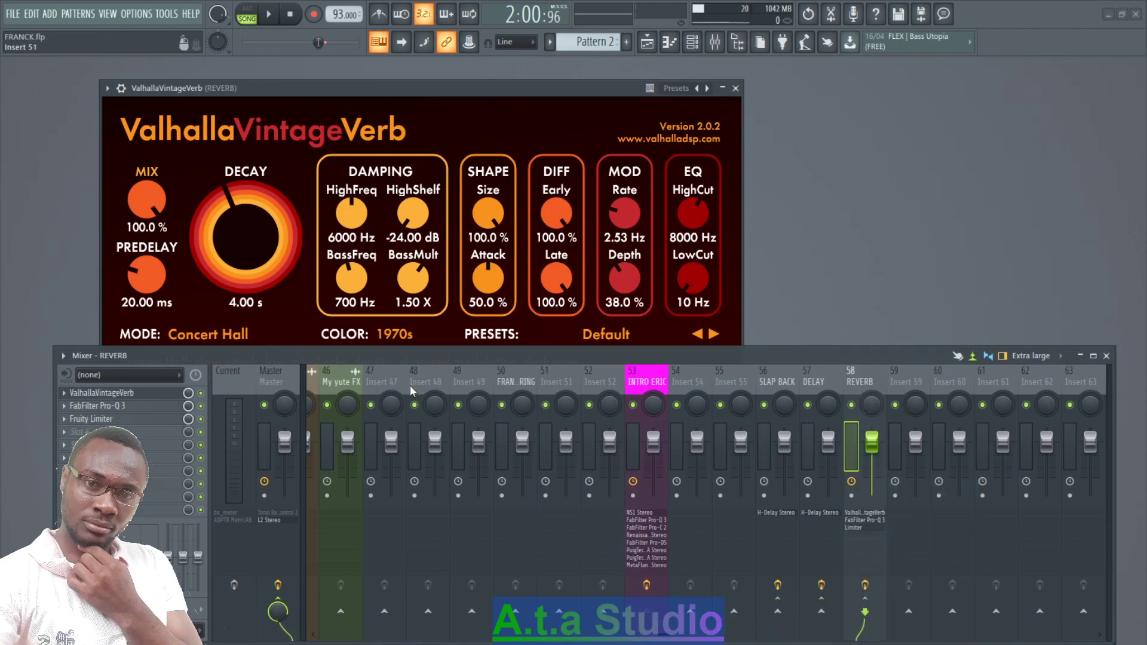
left_click(105, 407)
left_click_drag(382, 218, 814, 74)
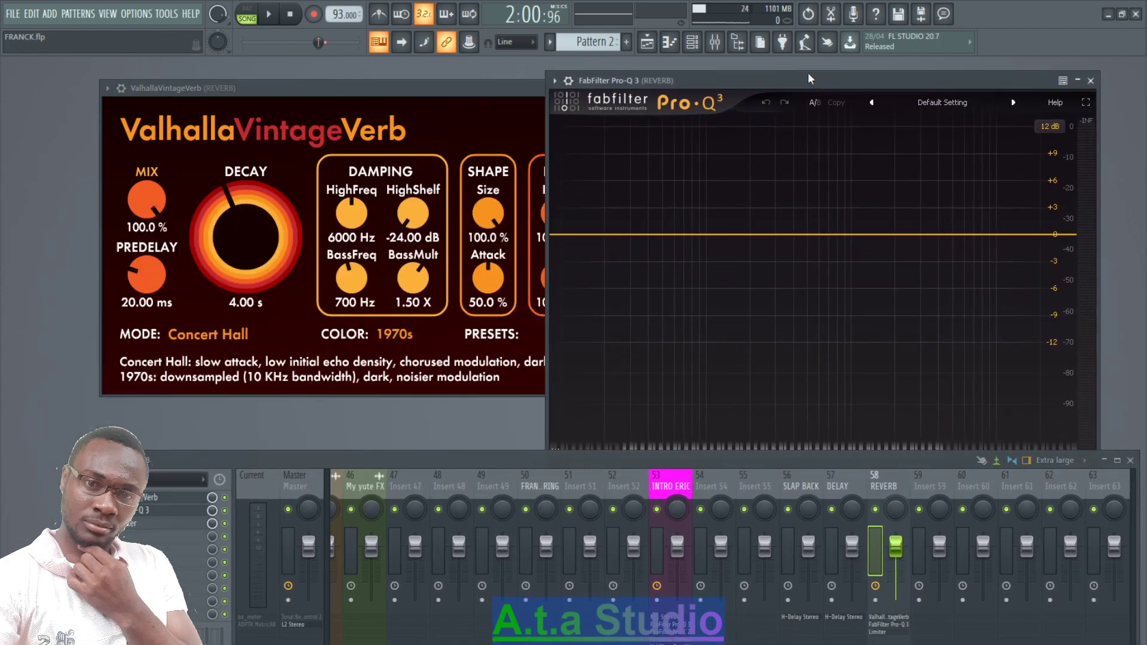
left_click_drag(642, 80, 724, 130)
left_click_drag(520, 88, 331, 86)
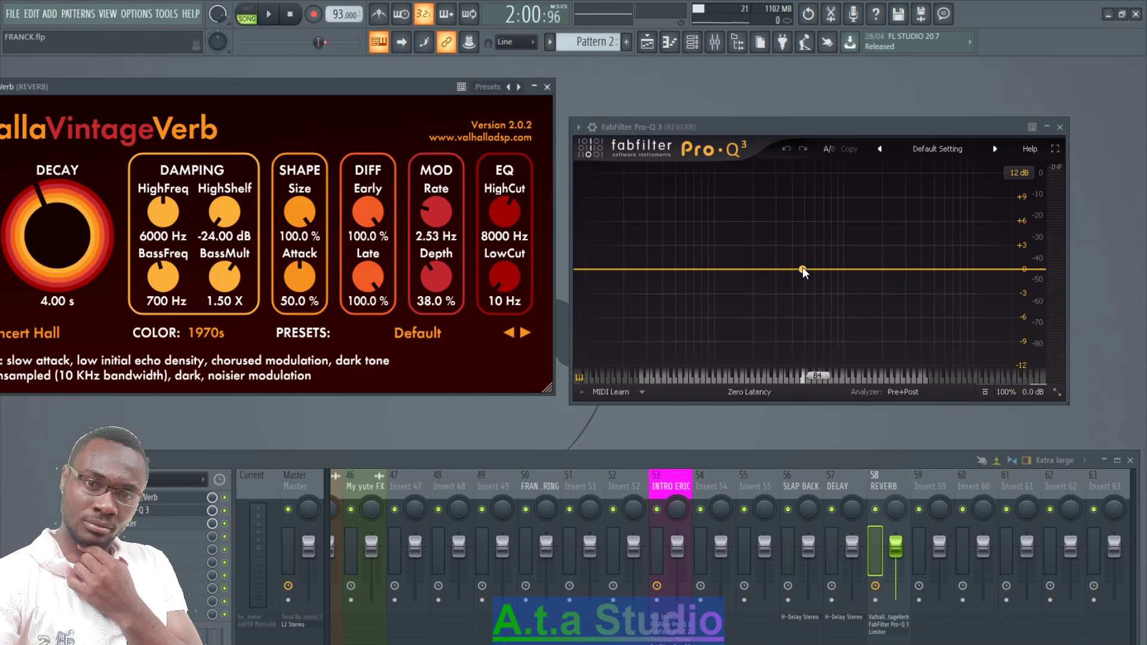
- Try a bell boost of about 9 dB near 747 Hz in the REVERB track's Pro-Q 3, and remove the band
left_click_drag(805, 266, 826, 198)
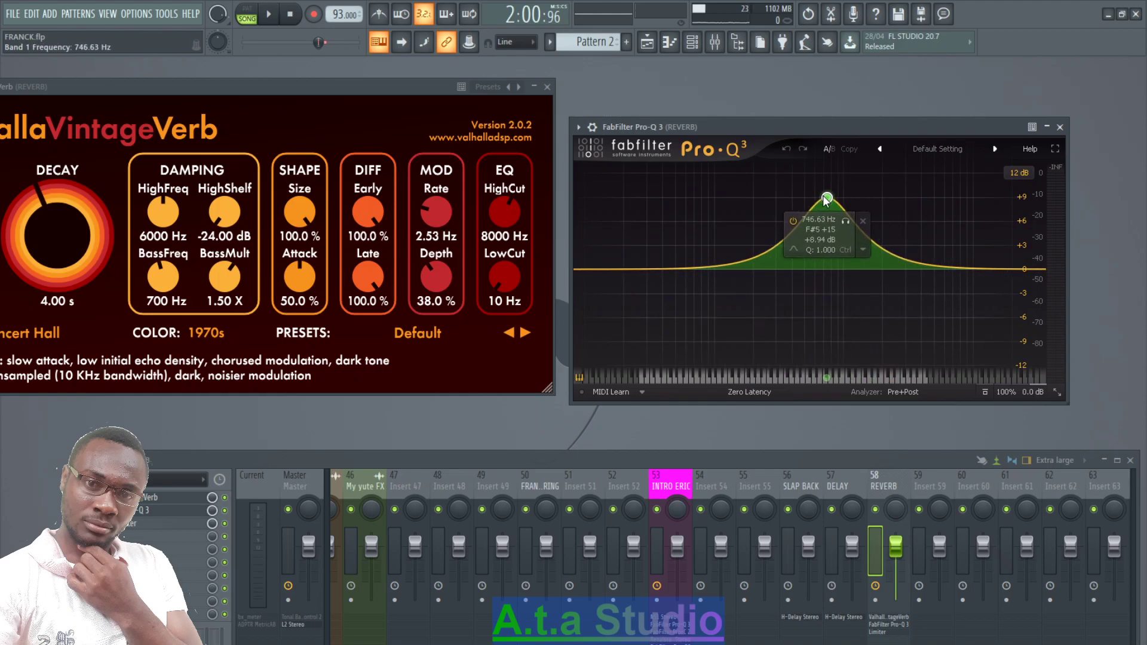
left_click(863, 222)
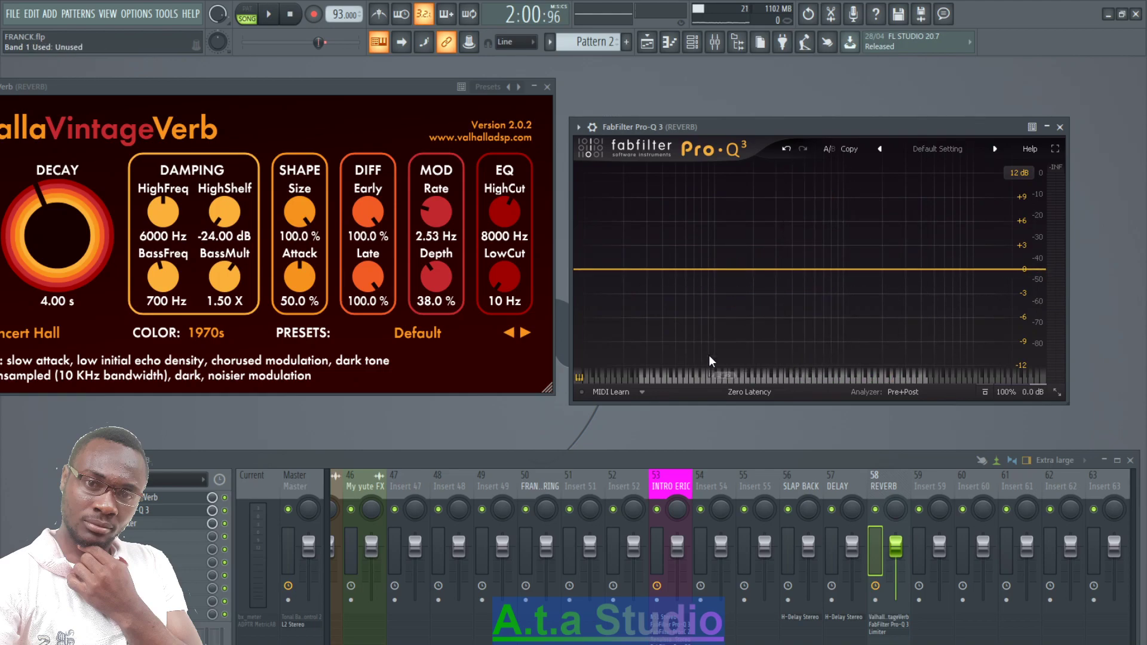
- Open Fruity Limiter from the REVERB track, switch it to compressor mode and look up its available sidechain sources
left_click(130, 525)
left_click_drag(413, 230, 474, 82)
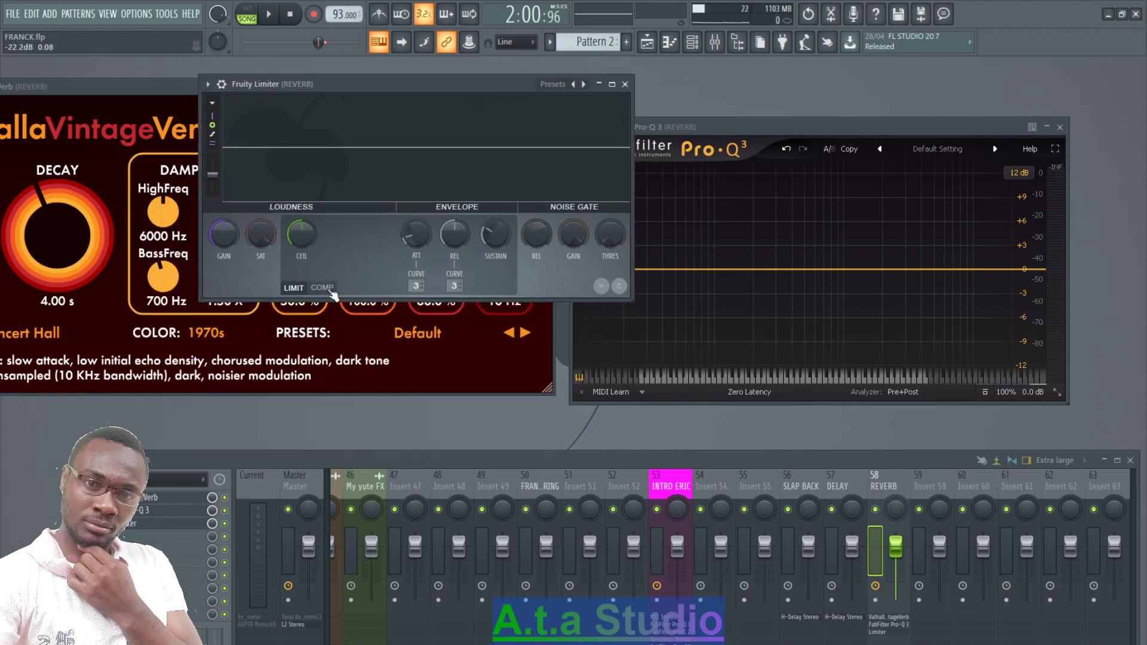
left_click(323, 288)
left_click(454, 286)
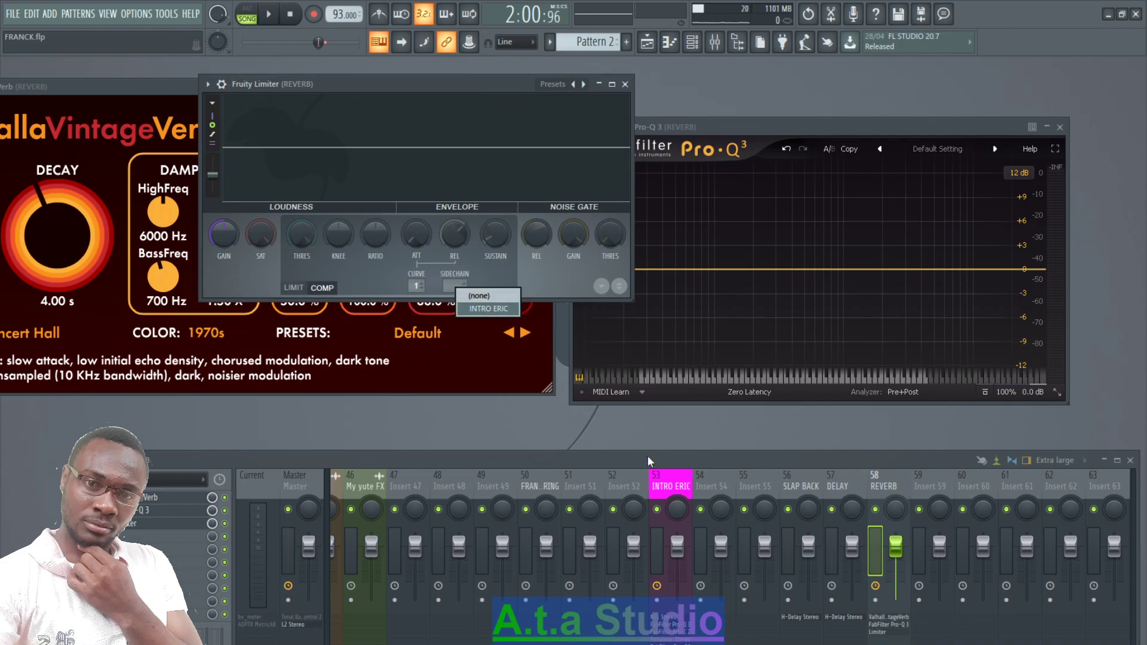
left_click(550, 474)
- Show the channel rack, route its selected channel to mixer track 53, and close the channel rack
left_click(691, 41)
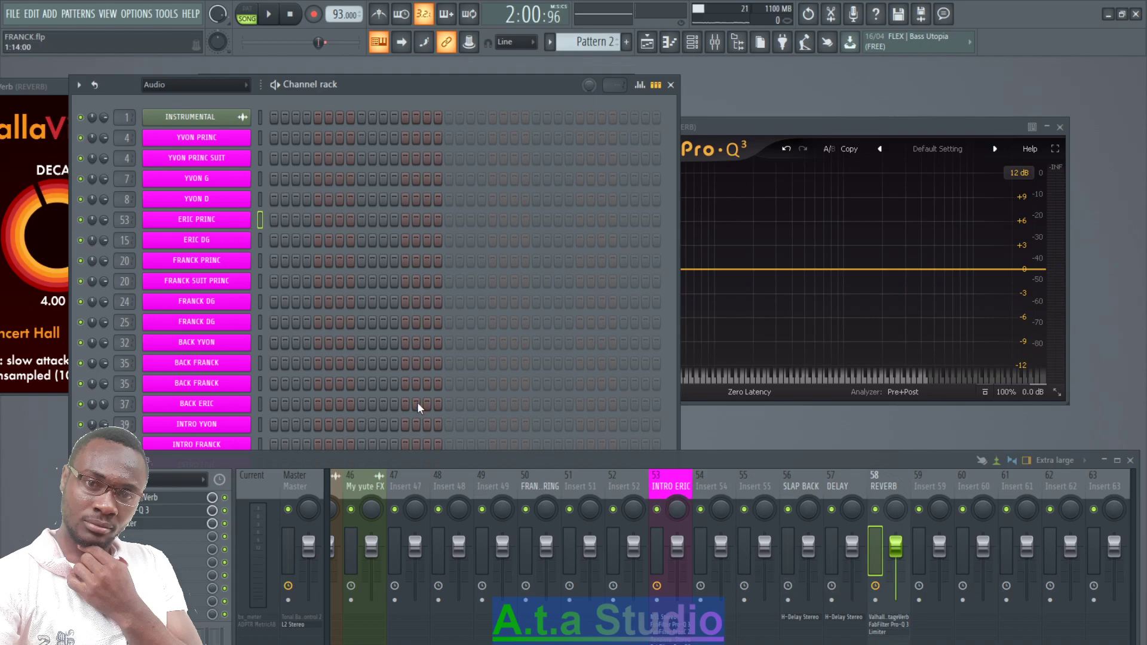
right_click(677, 502)
mouse_move(778, 496)
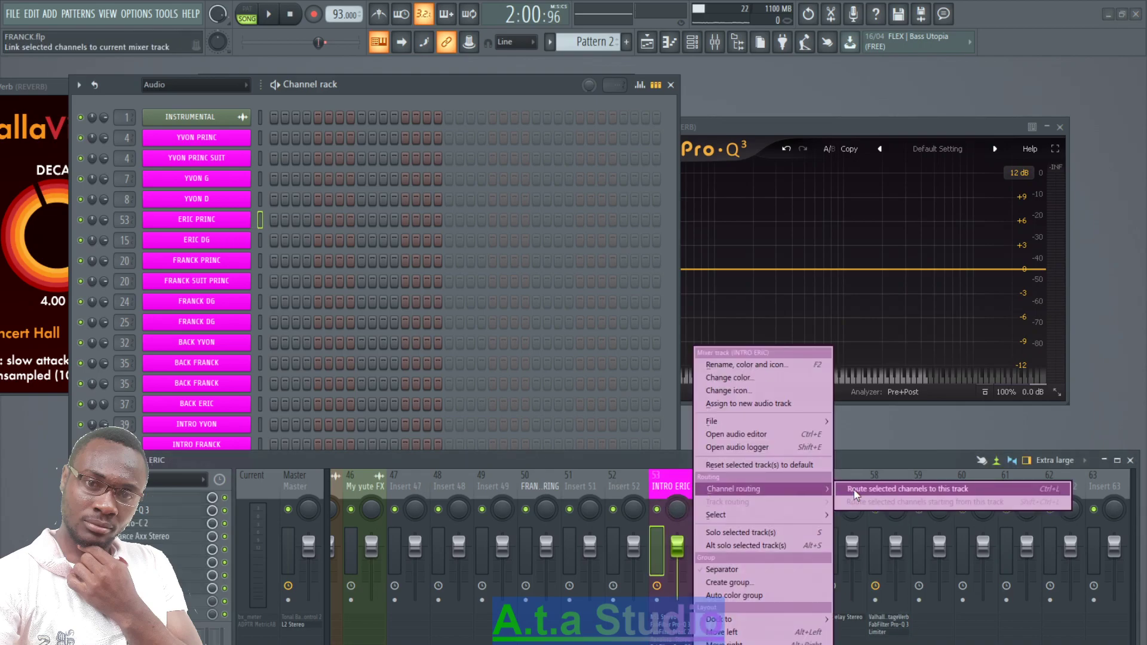
left_click(855, 488)
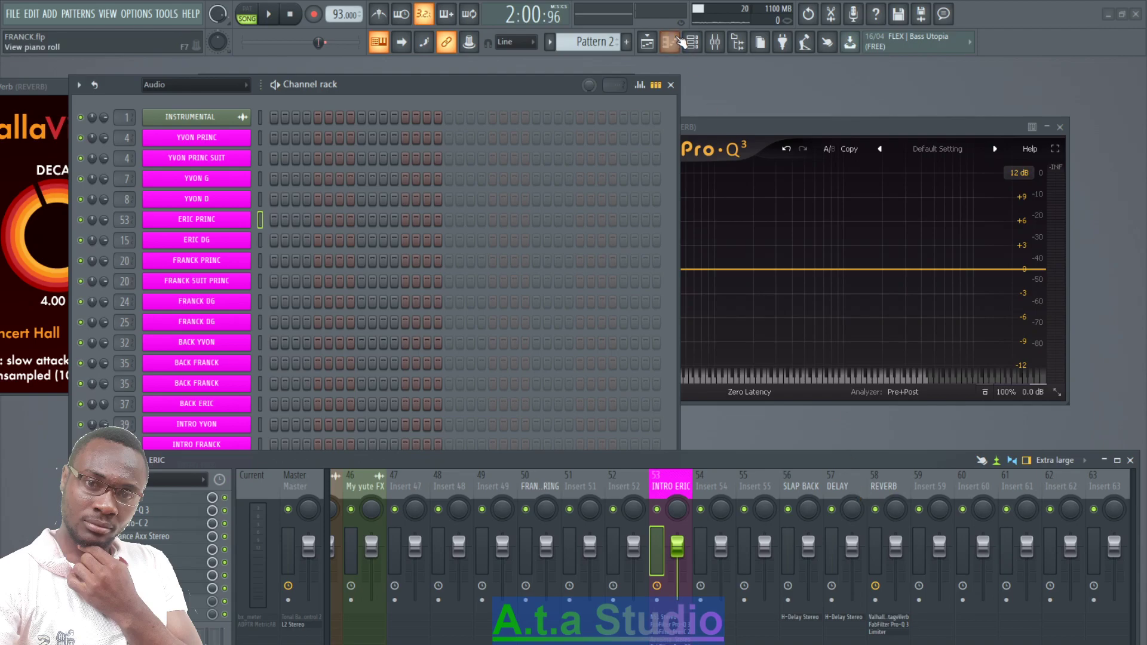
left_click(670, 85)
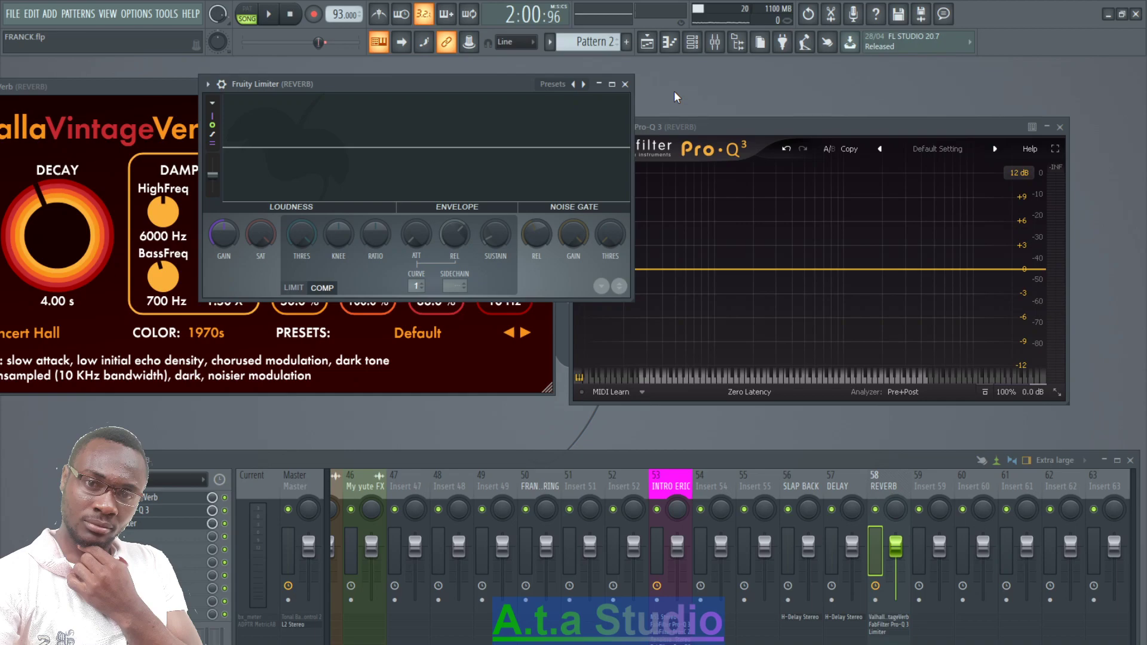
- Play the vocal in the playlist, bypass track 53's effects from FabFilter Pro-C 2 through MetaFlanger, and stop playback
left_click(658, 50)
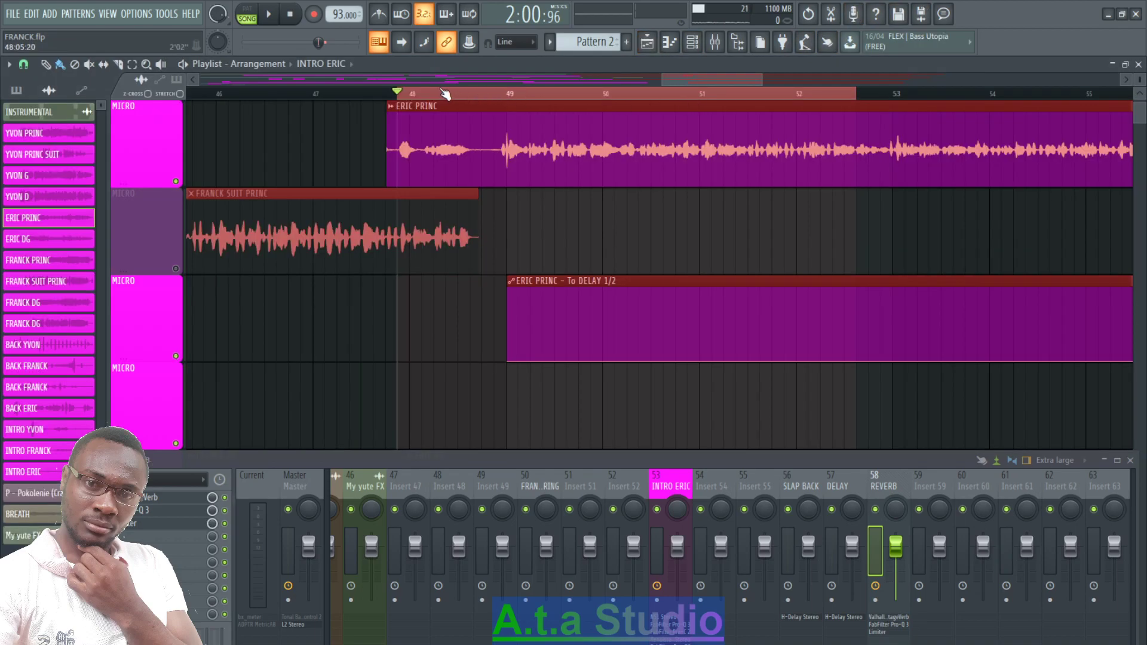
key("space")
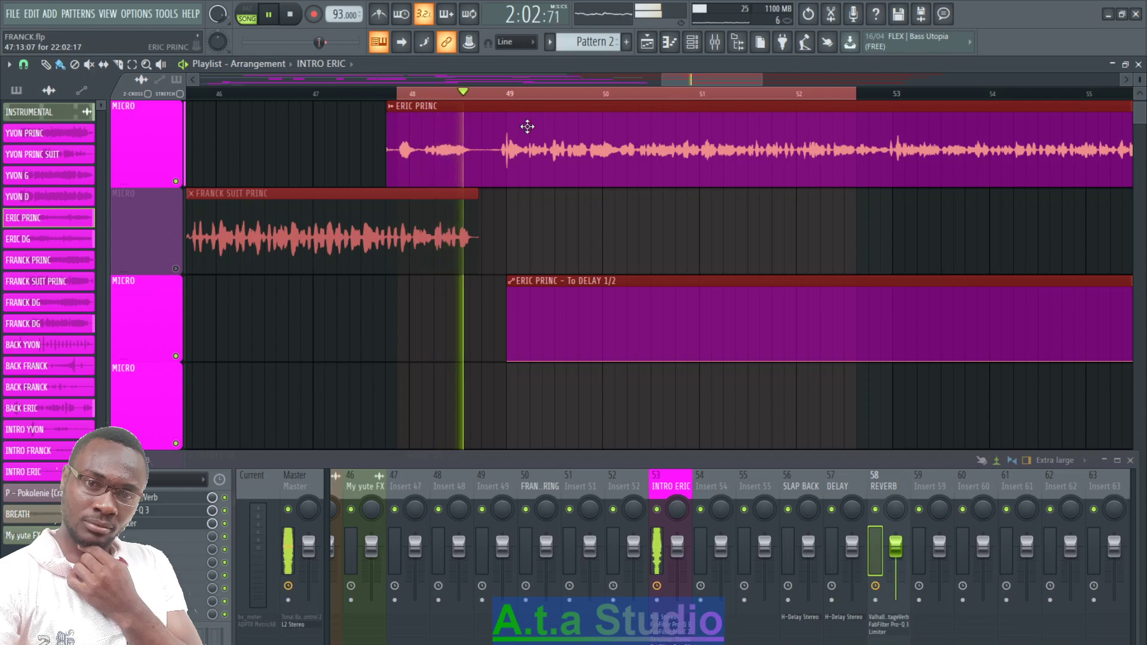
left_click_drag(658, 464, 658, 201)
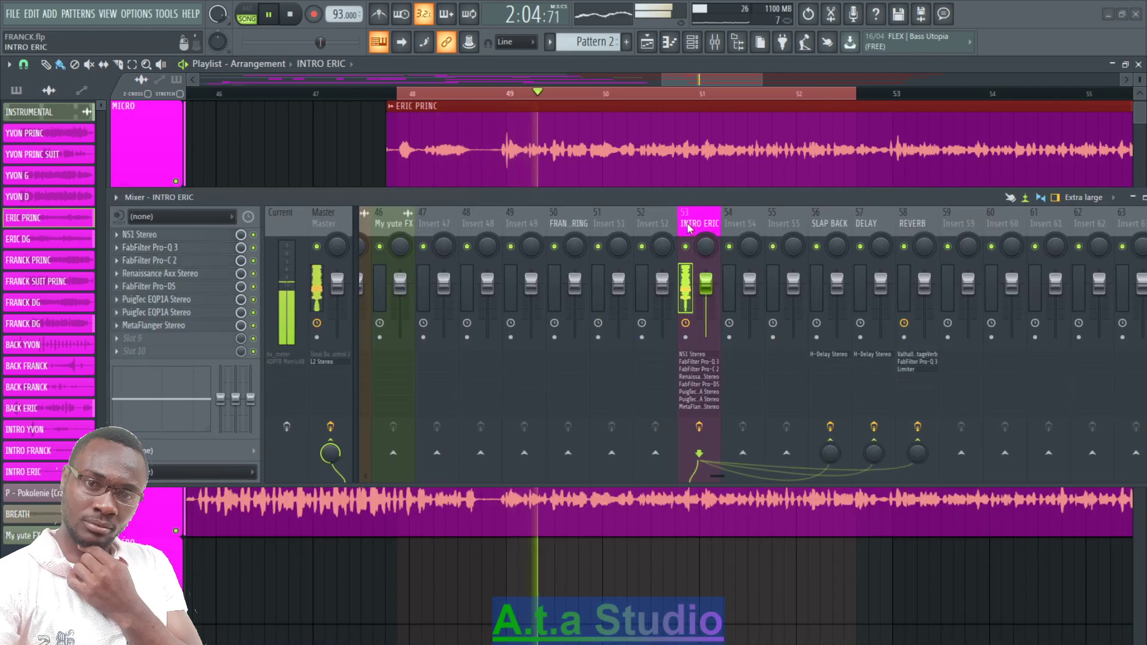
left_click_drag(254, 330, 256, 264)
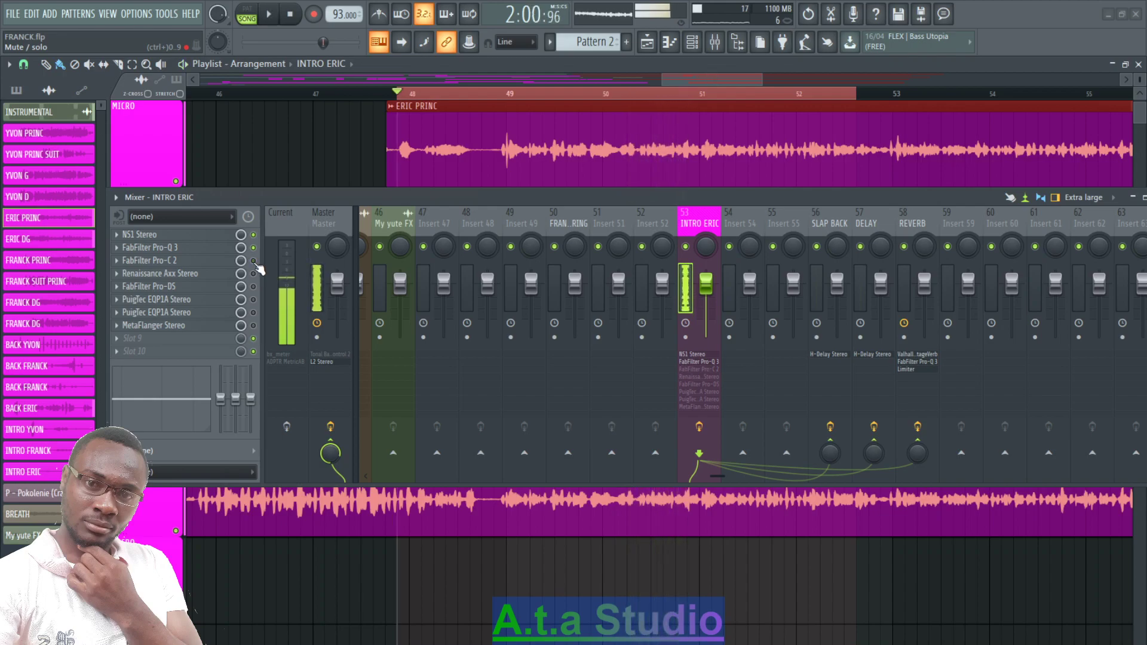
key("space")
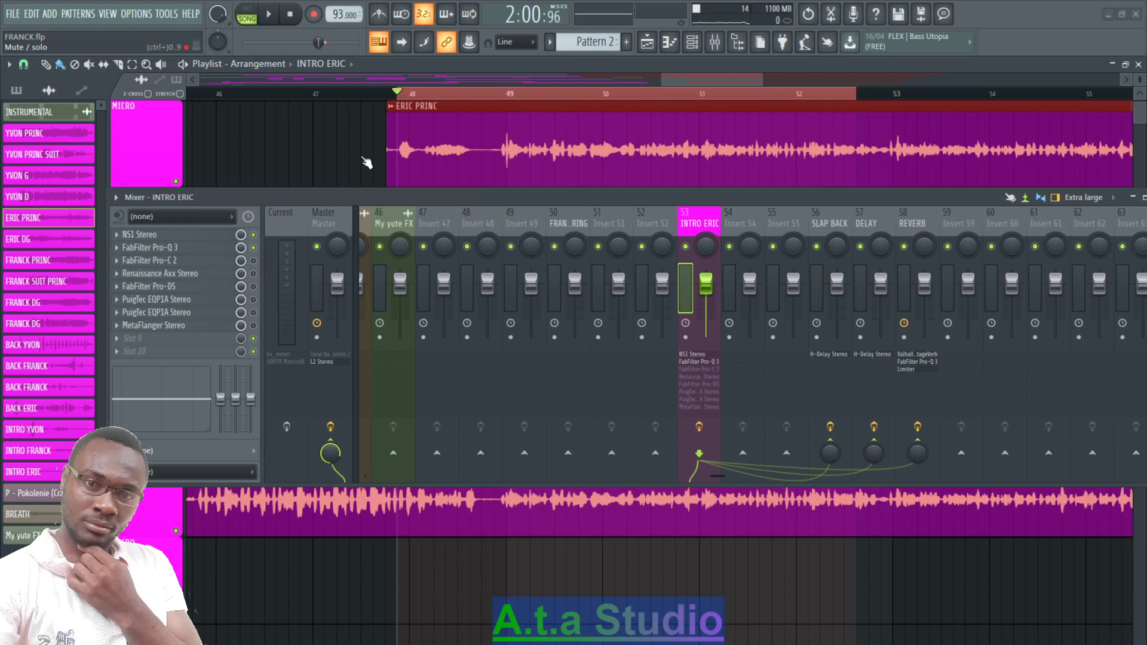
- Close the playlist and select mixer track 53
left_click_drag(485, 198, 330, 353)
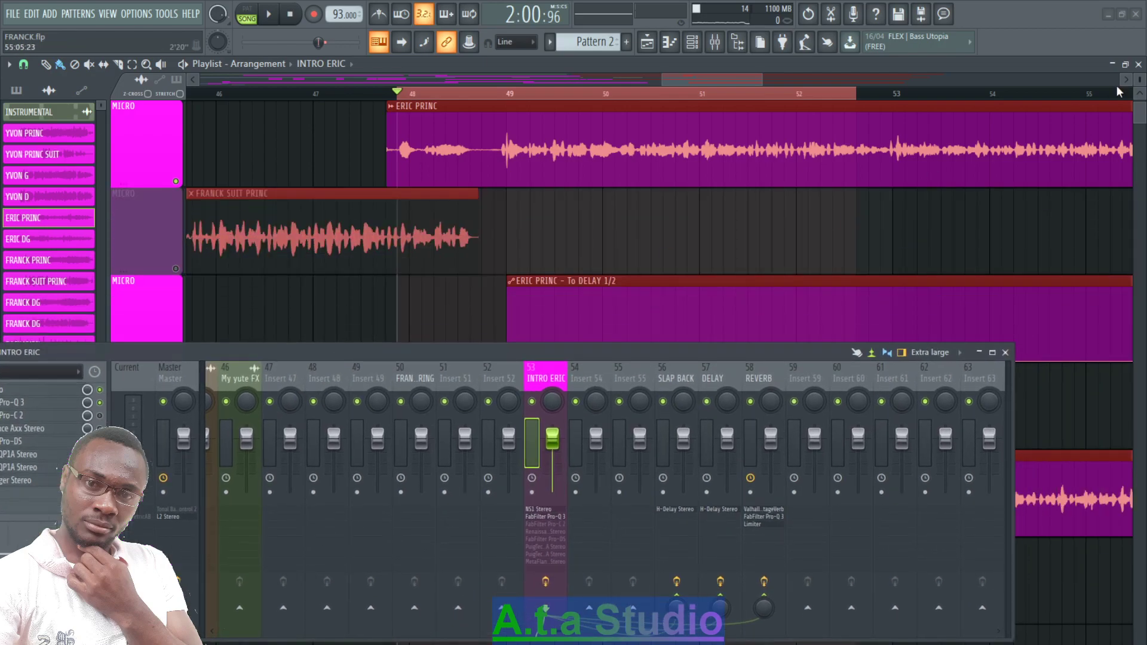
left_click(1138, 64)
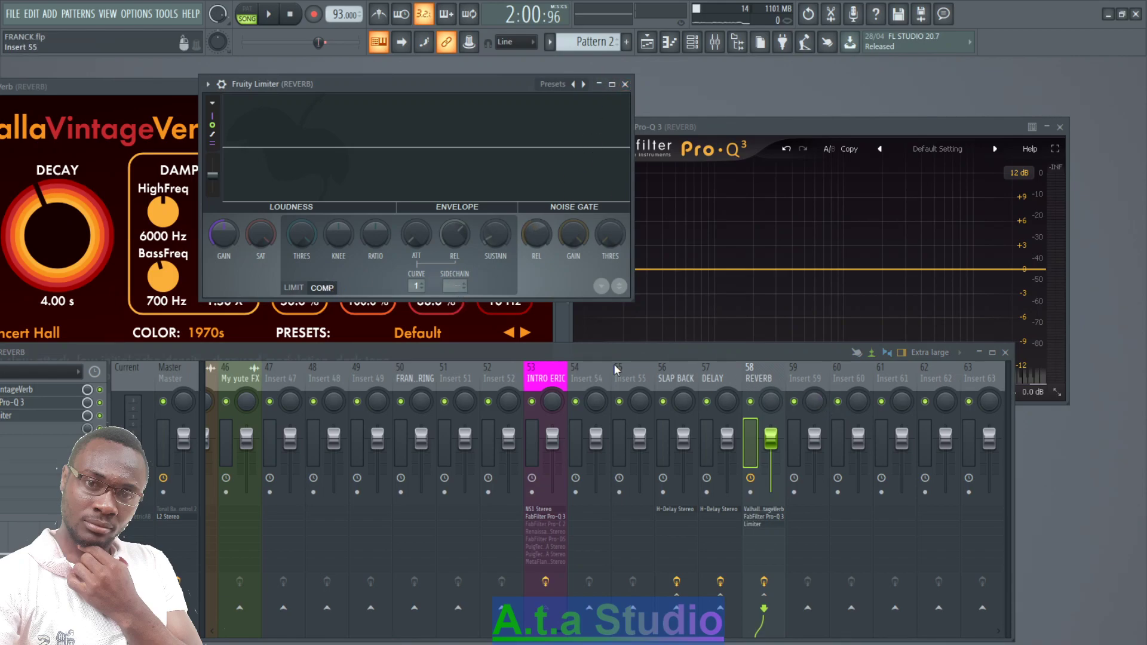
left_click(545, 380)
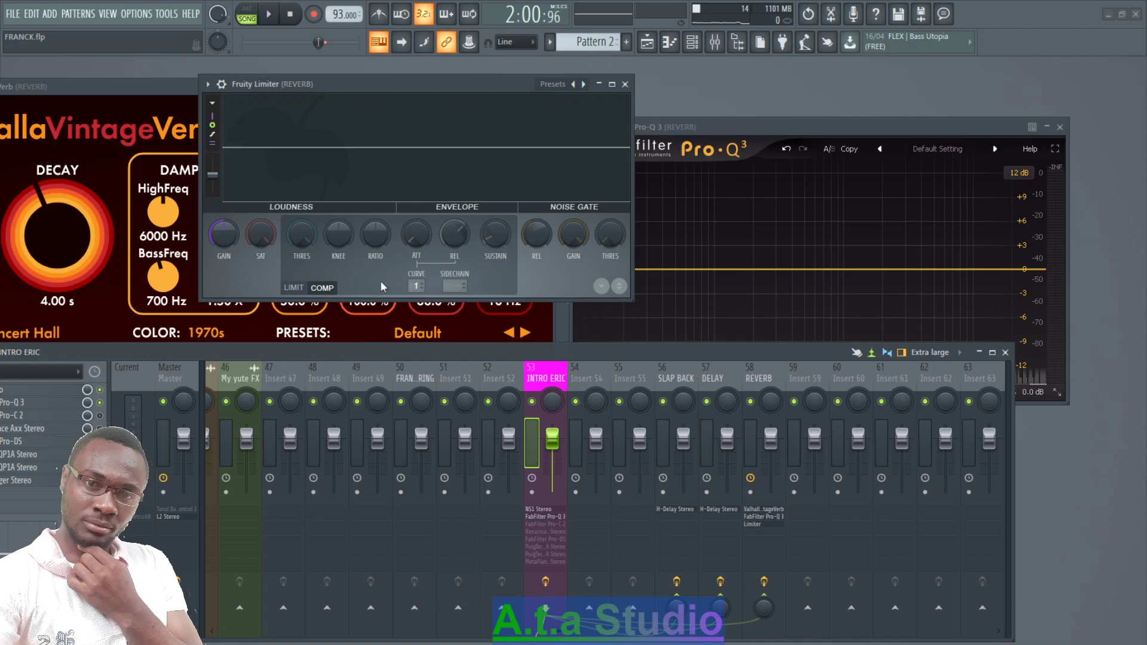
- Look up the sidechain sources for the REVERB track's Fruity Limiter in compressor mode, and close the limiter
left_click(322, 289)
left_click(455, 286)
left_click(480, 295)
left_click(625, 84)
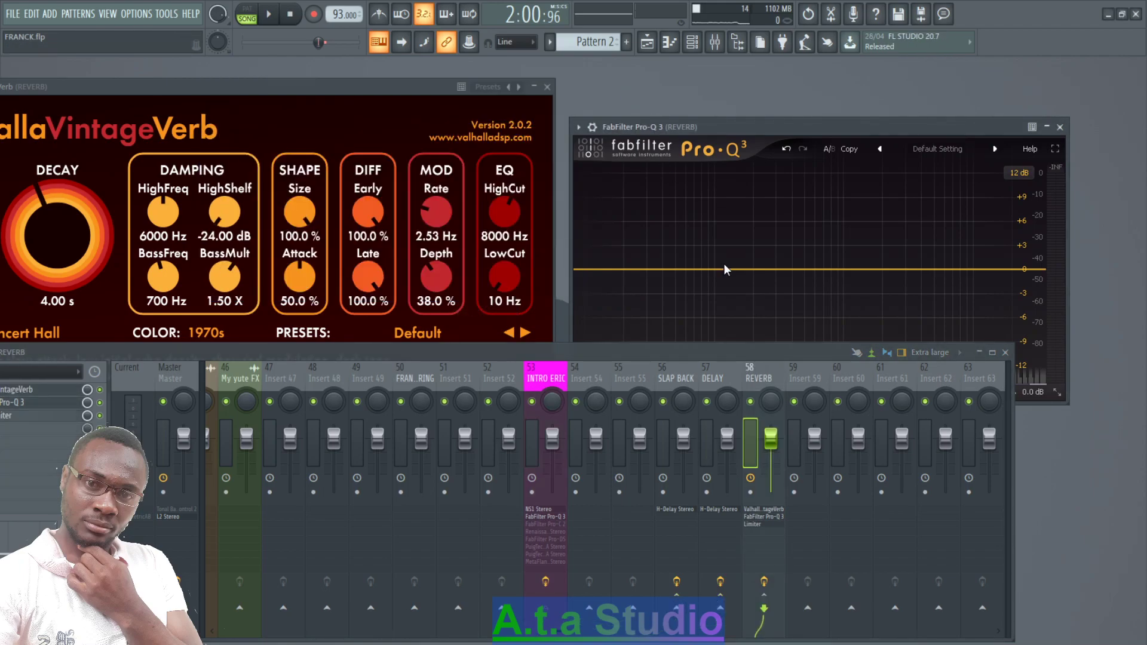
- Close the REVERB track's ValhallaVintageVerb and Pro-Q 3 windows and select mixer track 53
left_click_drag(657, 356, 688, 404)
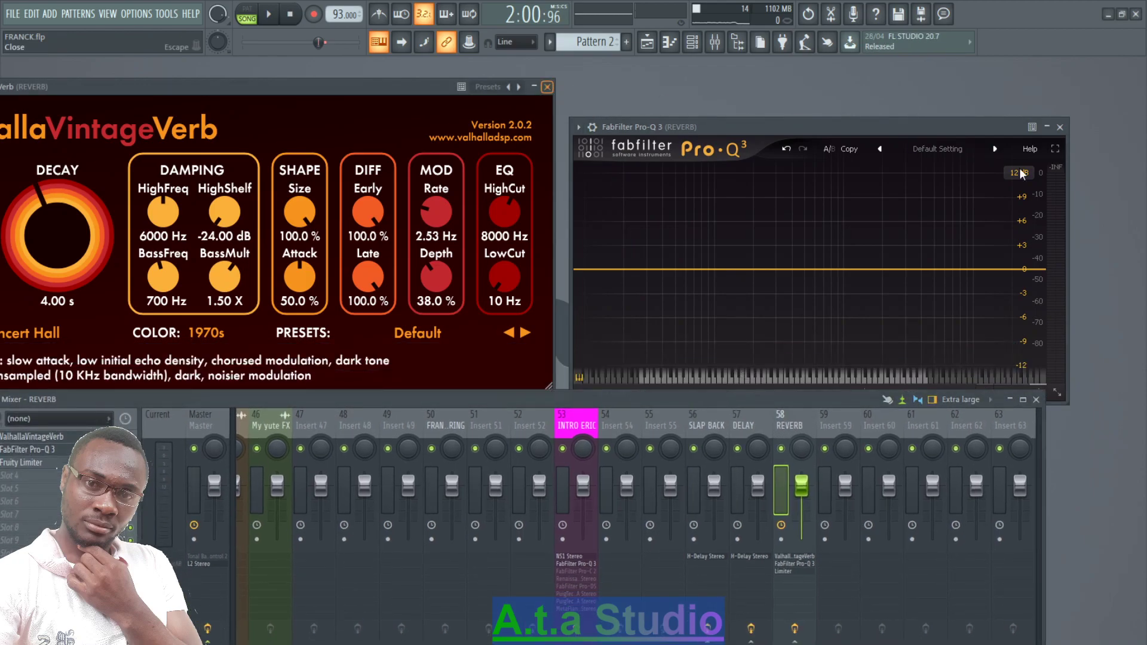
left_click(546, 87)
left_click(1060, 126)
left_click(562, 427)
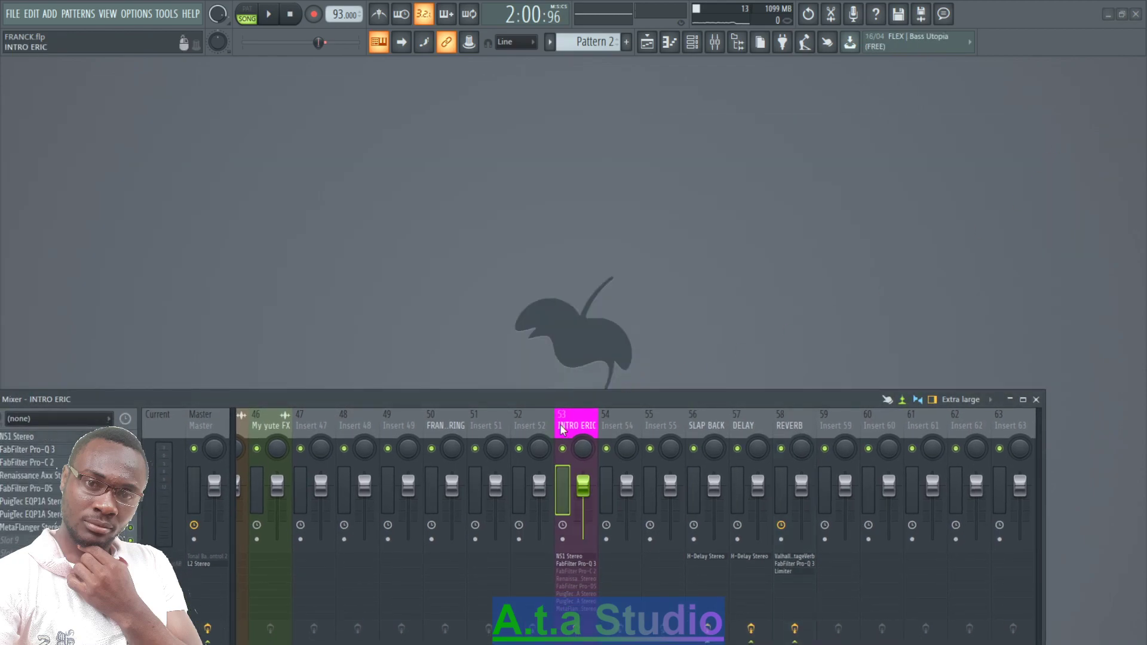
- Open H-Delay from the SLAP BACK track and set its feedback to 0
left_click_drag(683, 399, 790, 323)
left_click(807, 349)
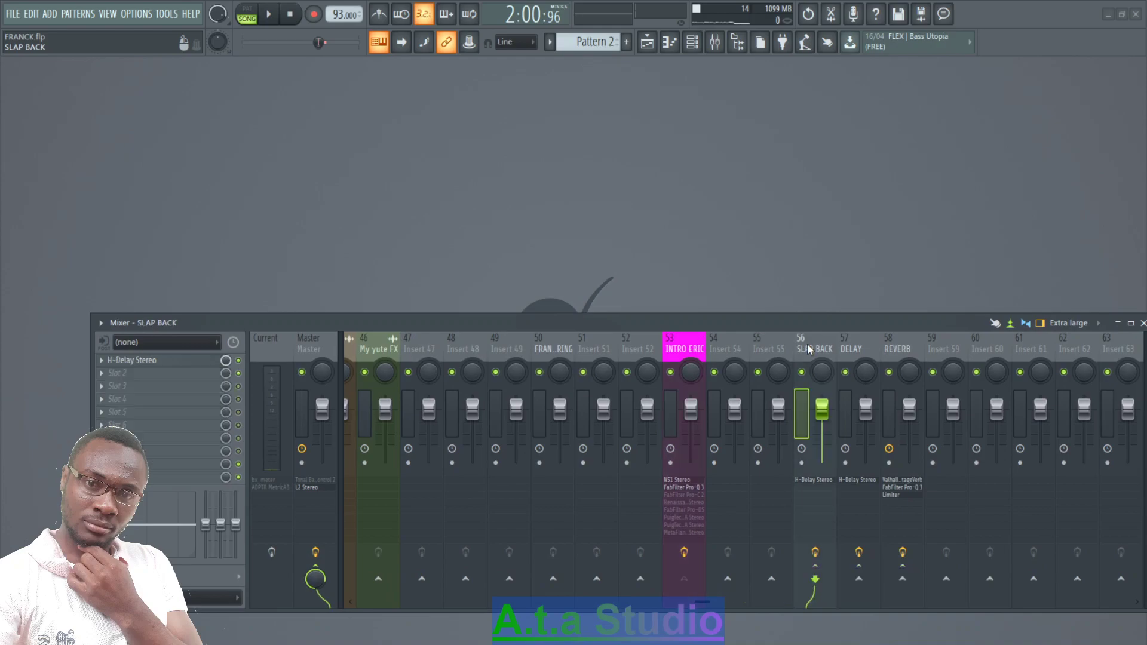
left_click(165, 360)
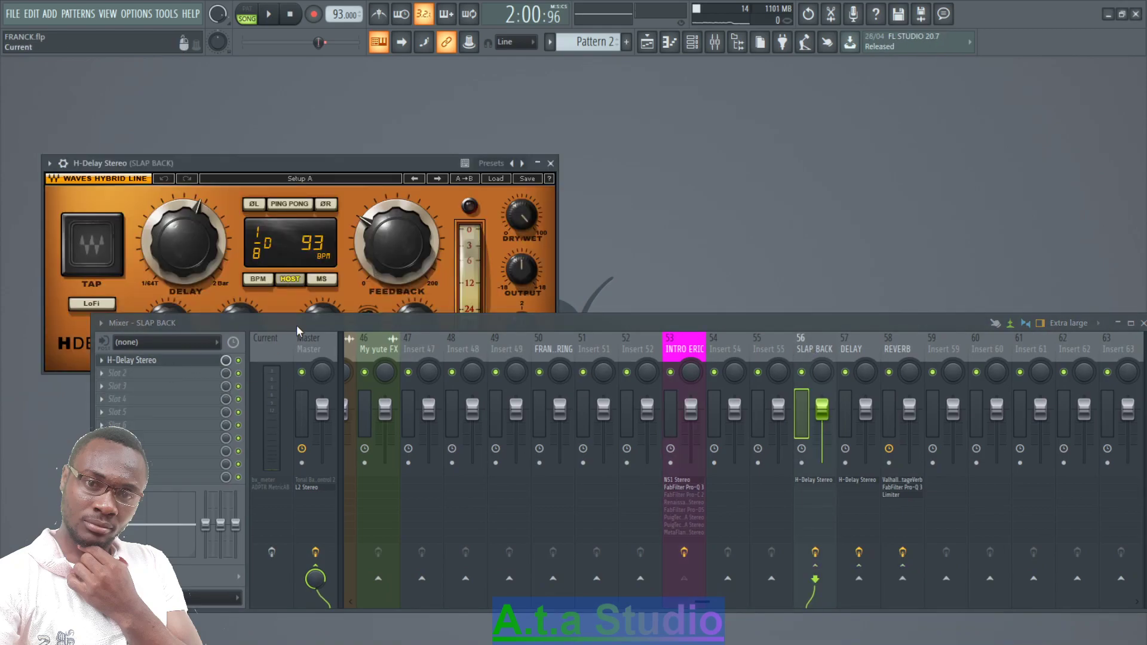
left_click_drag(297, 325, 291, 422)
left_click_drag(391, 245, 391, 287)
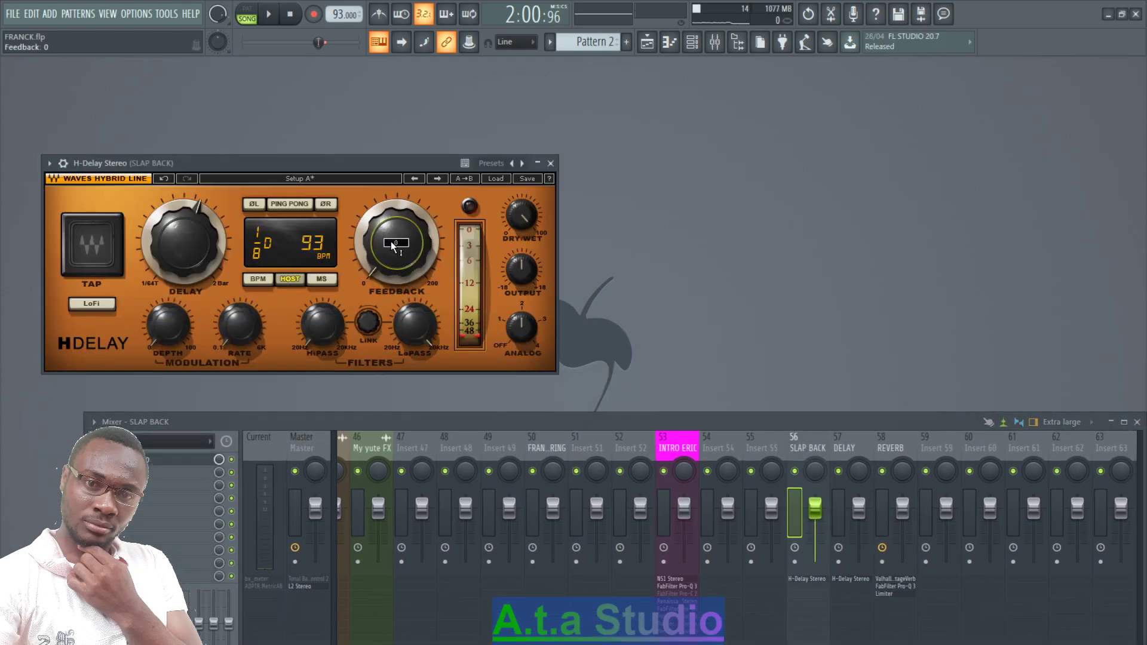
- In the SLAP BACK H-Delay, set the modulation rate to 6.00k, turn Analog off, raise HiPass and lower LoPass to about 6.16k
left_click_drag(243, 332, 242, 299)
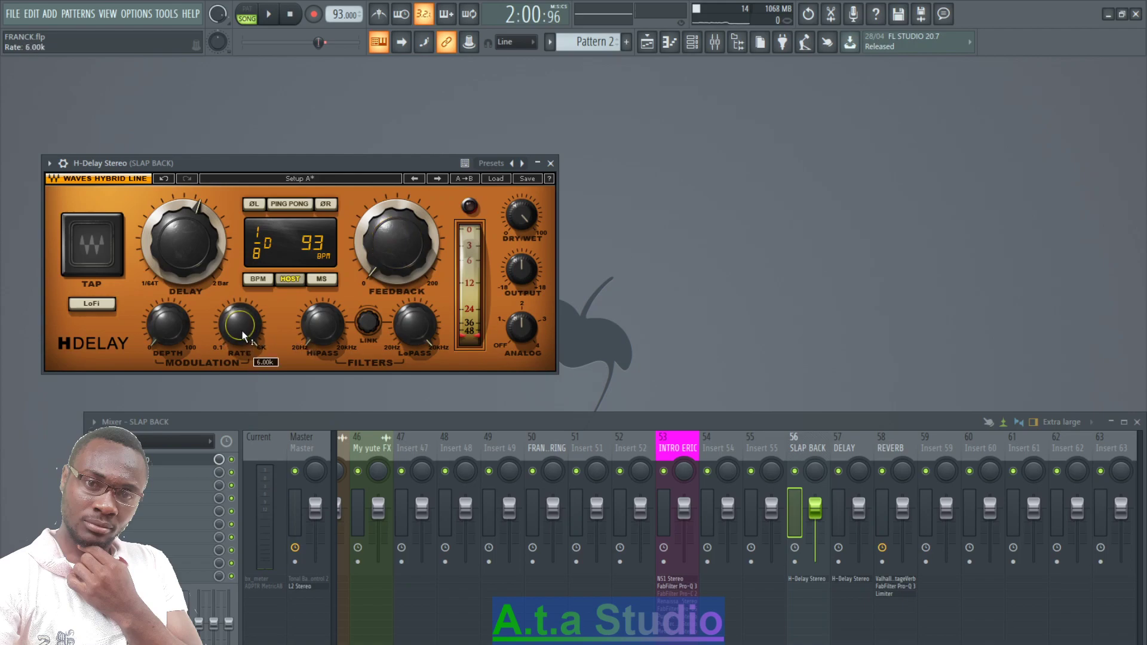
left_click_drag(519, 337, 517, 349)
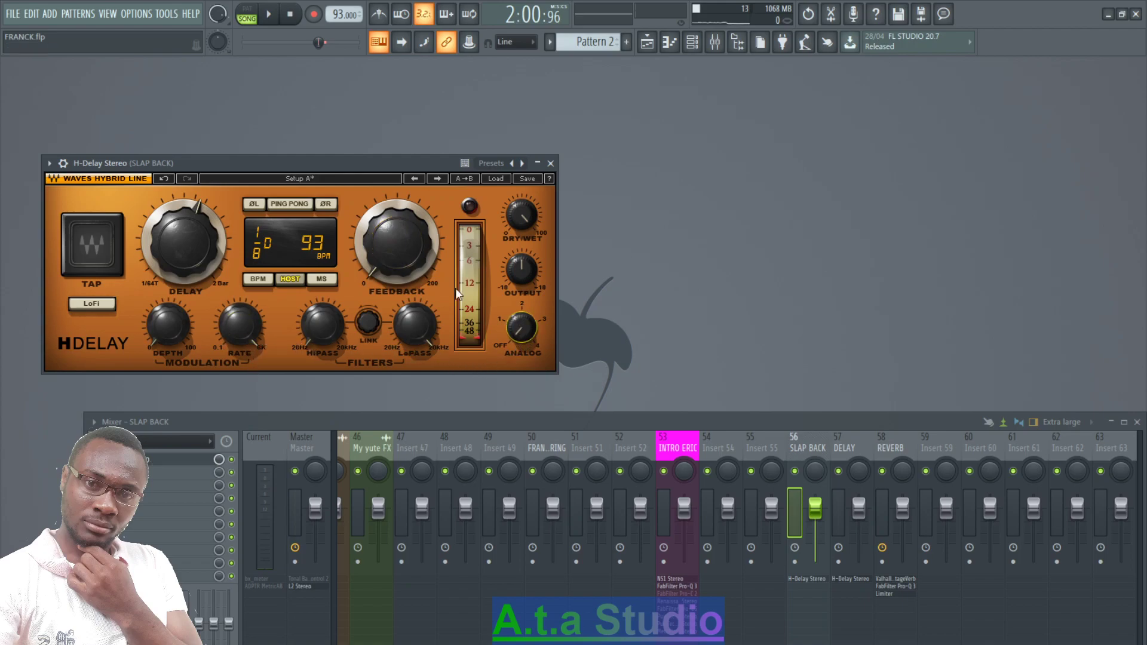
left_click_drag(324, 332, 325, 306)
left_click_drag(418, 334, 418, 358)
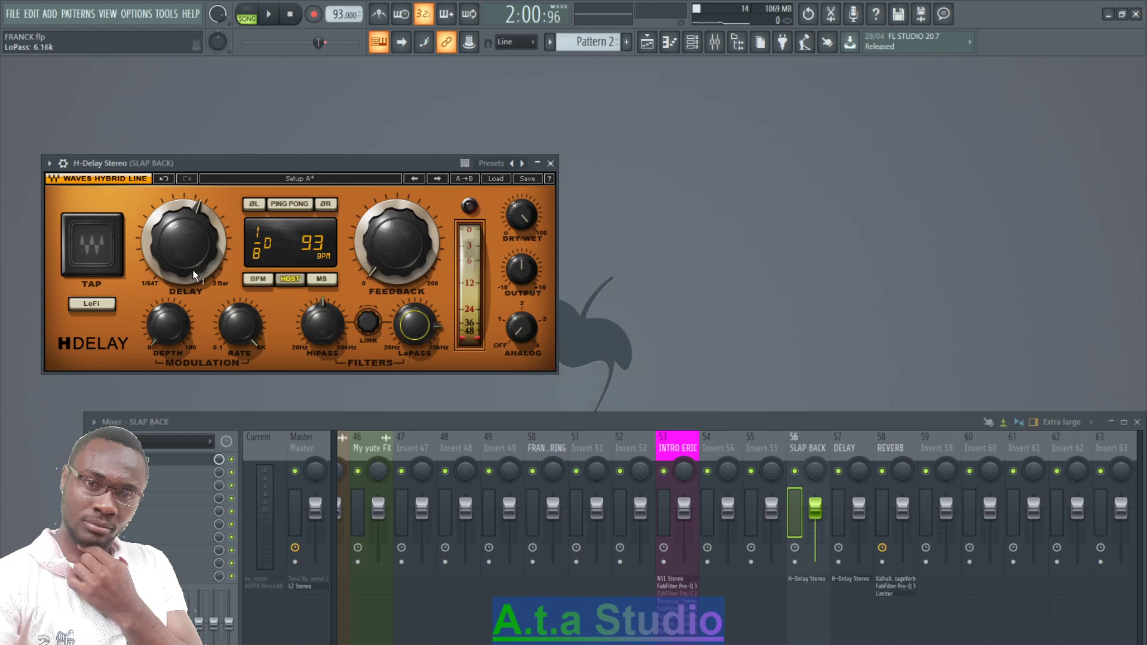
- Switch the SLAP BACK H-Delay to millisecond timing, set the delay to 70 ms and close the plugin
left_click(323, 279)
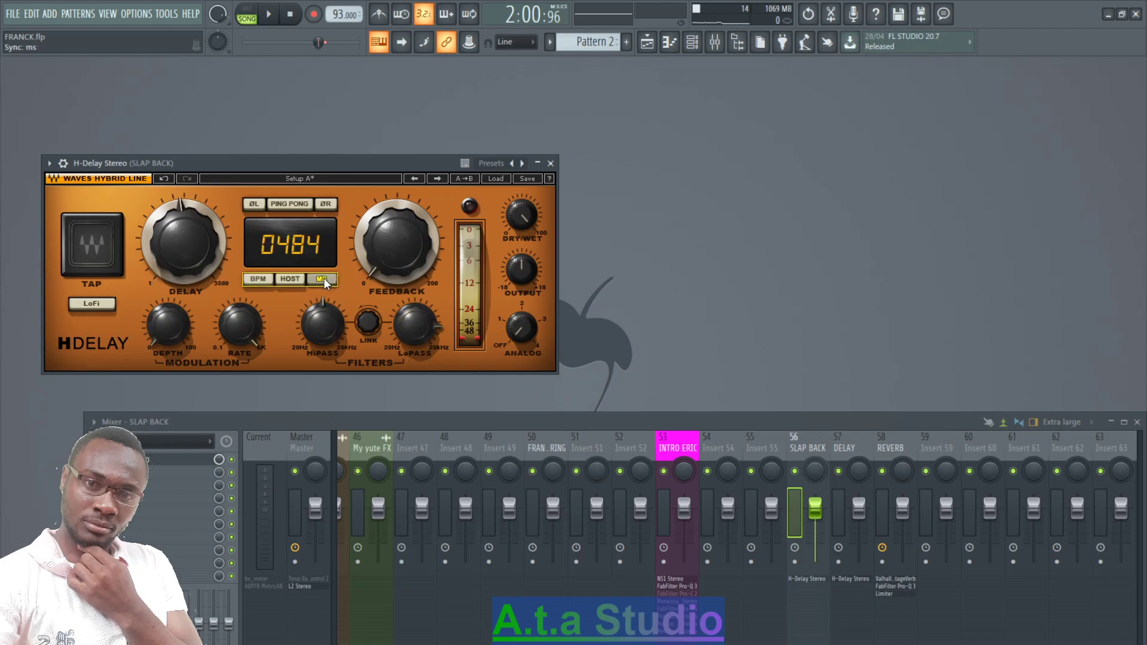
mouse_move(181, 246)
left_click_drag(181, 236, 181, 329)
left_click(180, 231)
type("70")
key("Return")
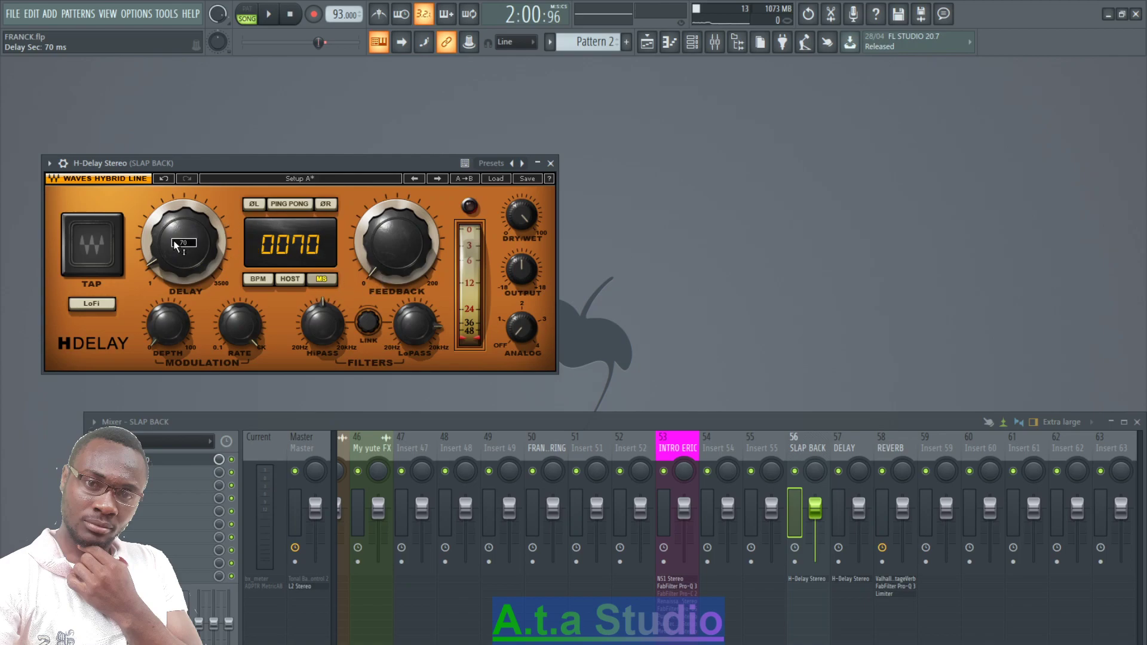
left_click(551, 163)
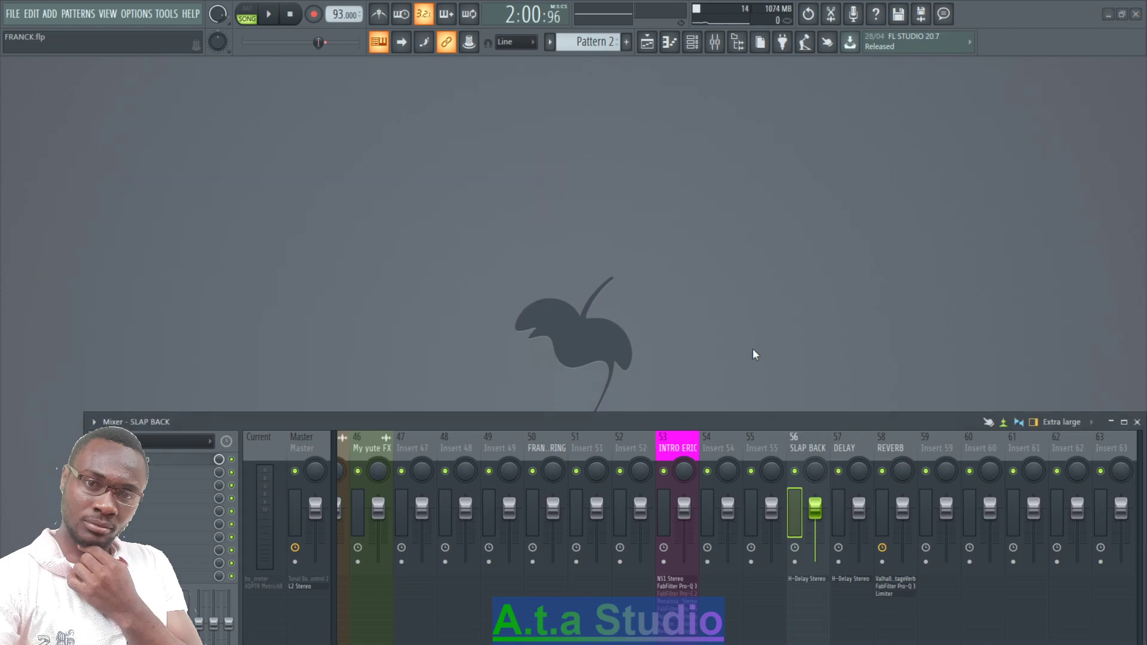
- In the DELAY track's H-Delay, raise the modulation rate to maximum, raise HiPass, lower LoPass to about 3.71k and turn Analog off
left_click(845, 454)
left_click(180, 459)
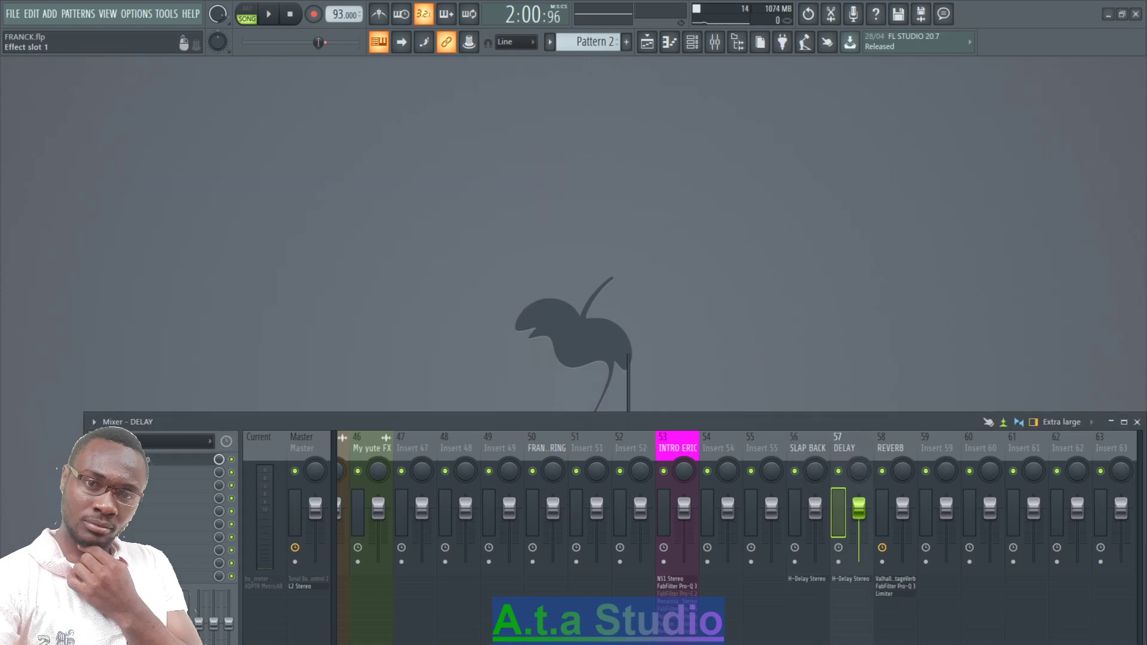
left_click_drag(354, 232, 357, 109)
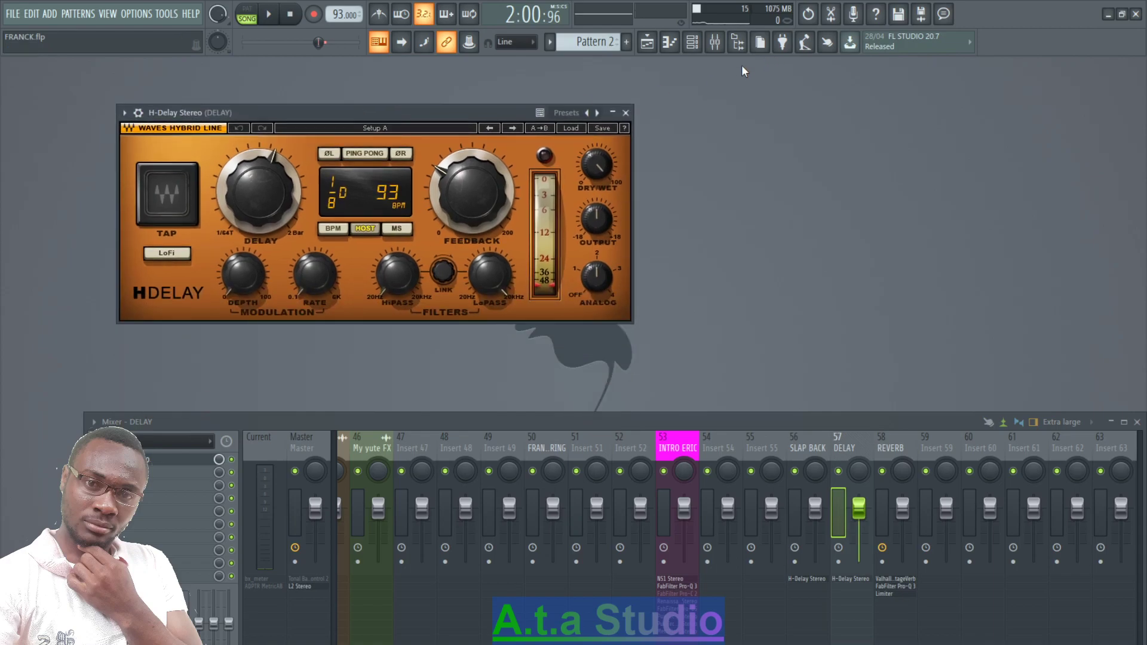
left_click_drag(329, 267, 331, 239)
left_click_drag(396, 281, 395, 260)
left_click_drag(500, 269, 501, 283)
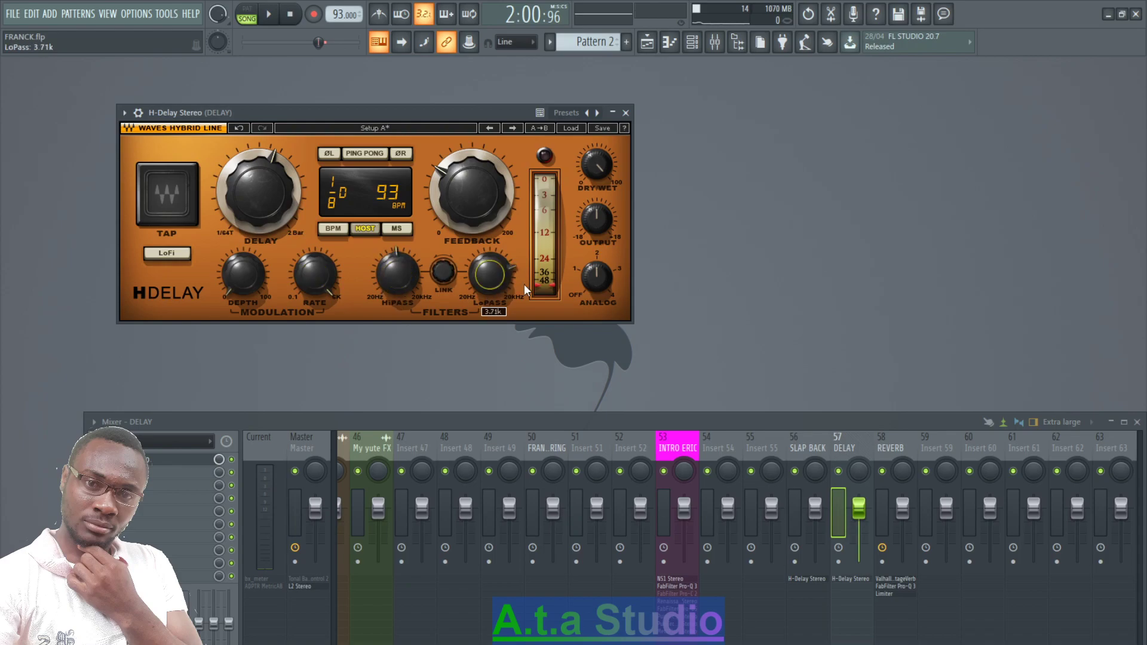
left_click_drag(596, 276, 596, 292)
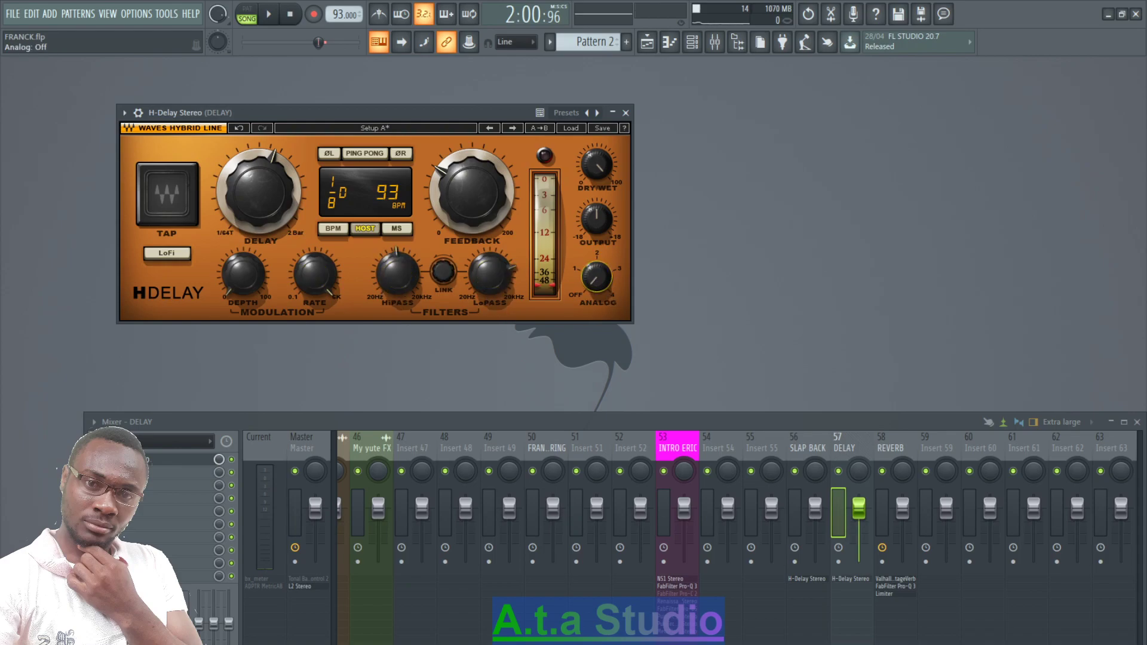
- Set the DELAY track's H-Delay feedback to 20 and its host-synced delay time to 1/4, and close the plugin
double_click(466, 197)
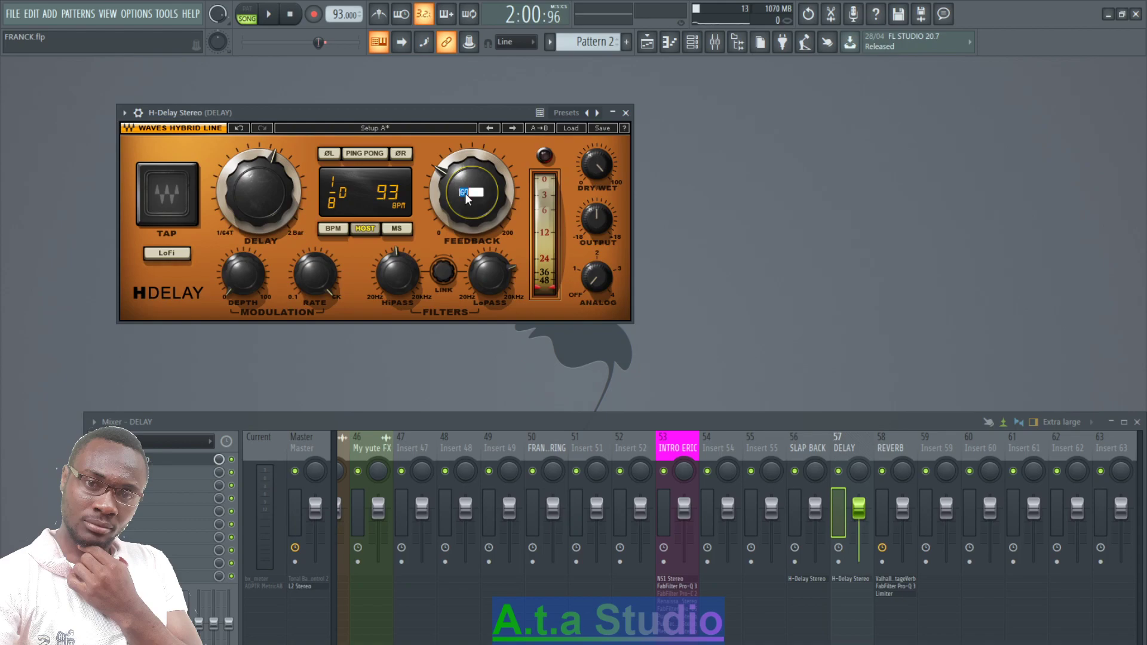
key("Return")
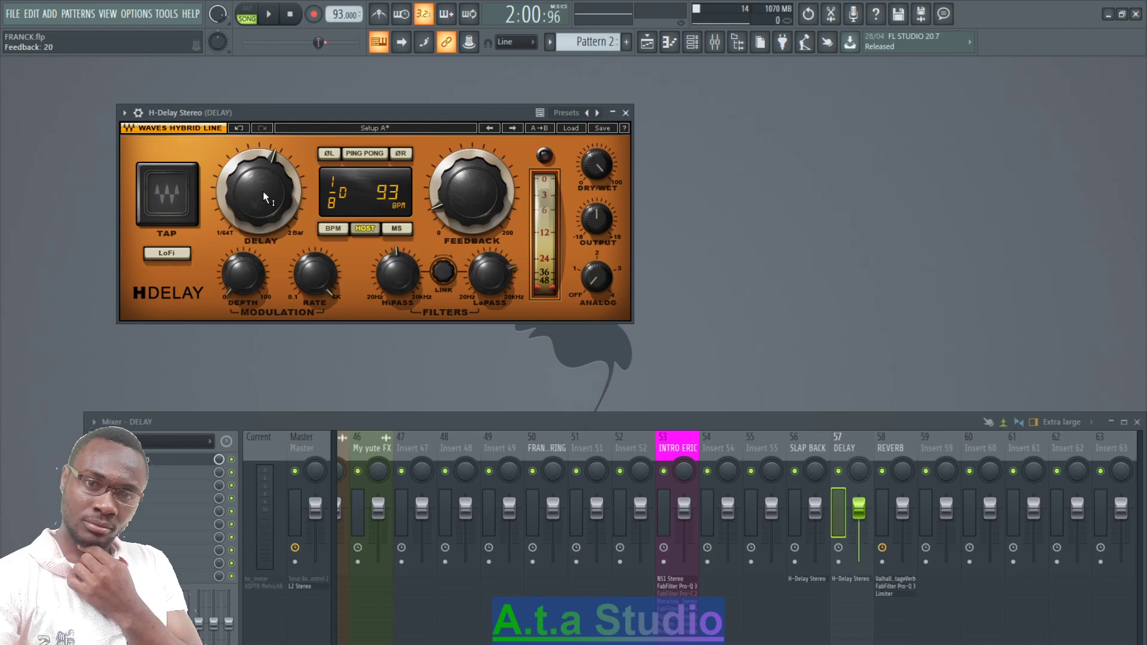
left_click_drag(263, 191, 263, 168)
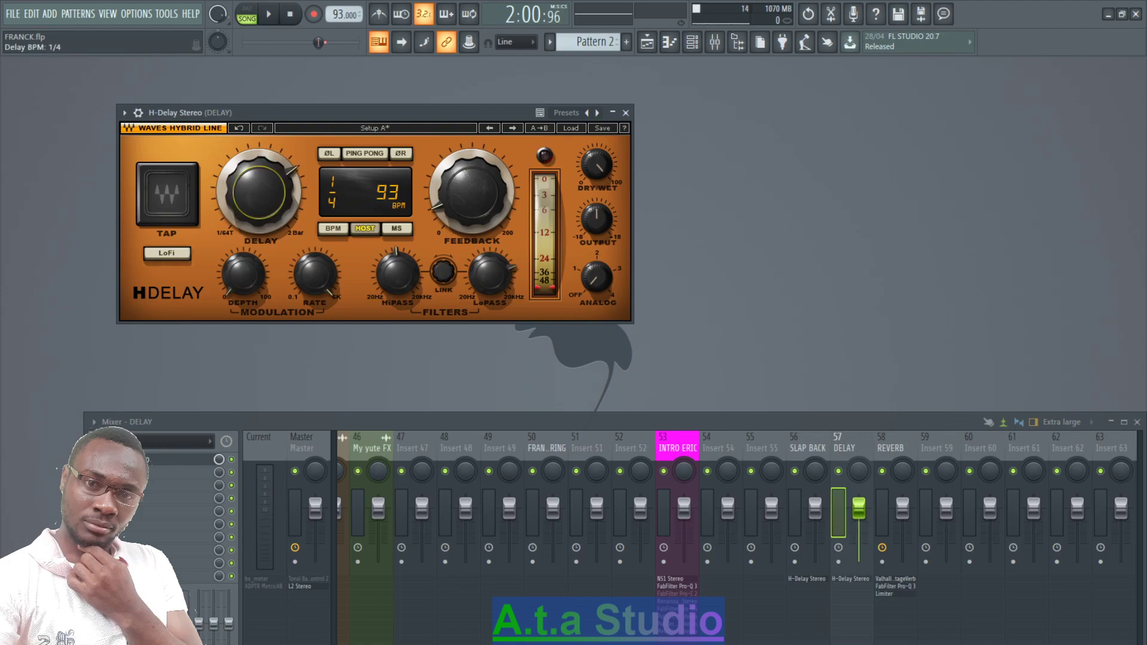
left_click(626, 113)
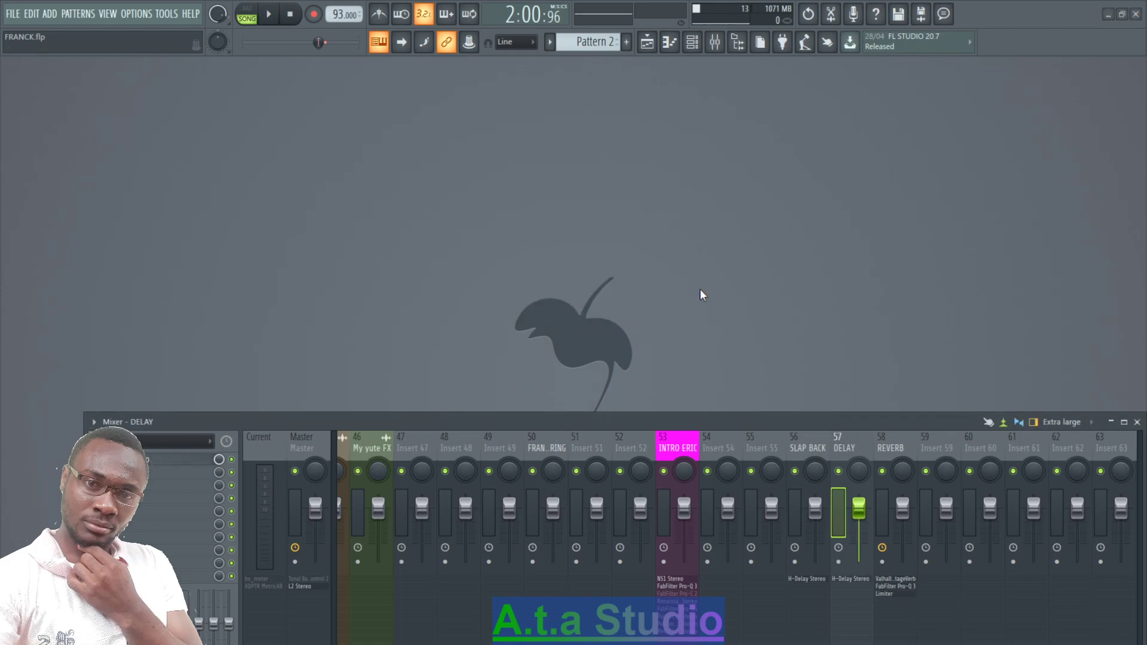
- Show the playlist together with the mixer
left_click(715, 42)
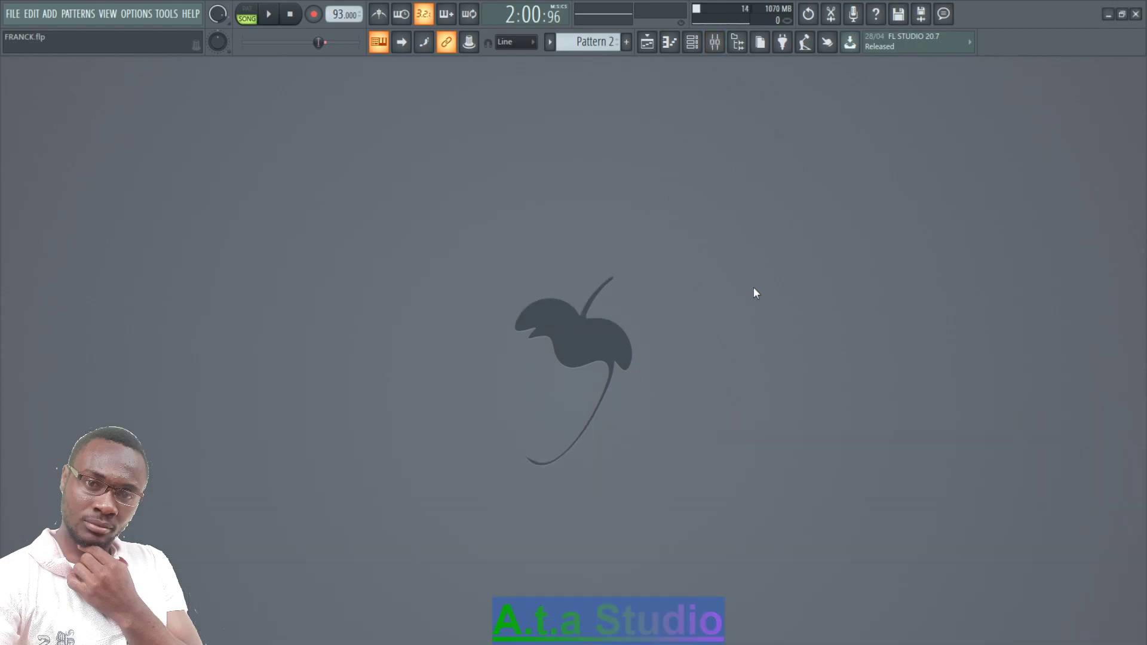
left_click(714, 41)
left_click(647, 41)
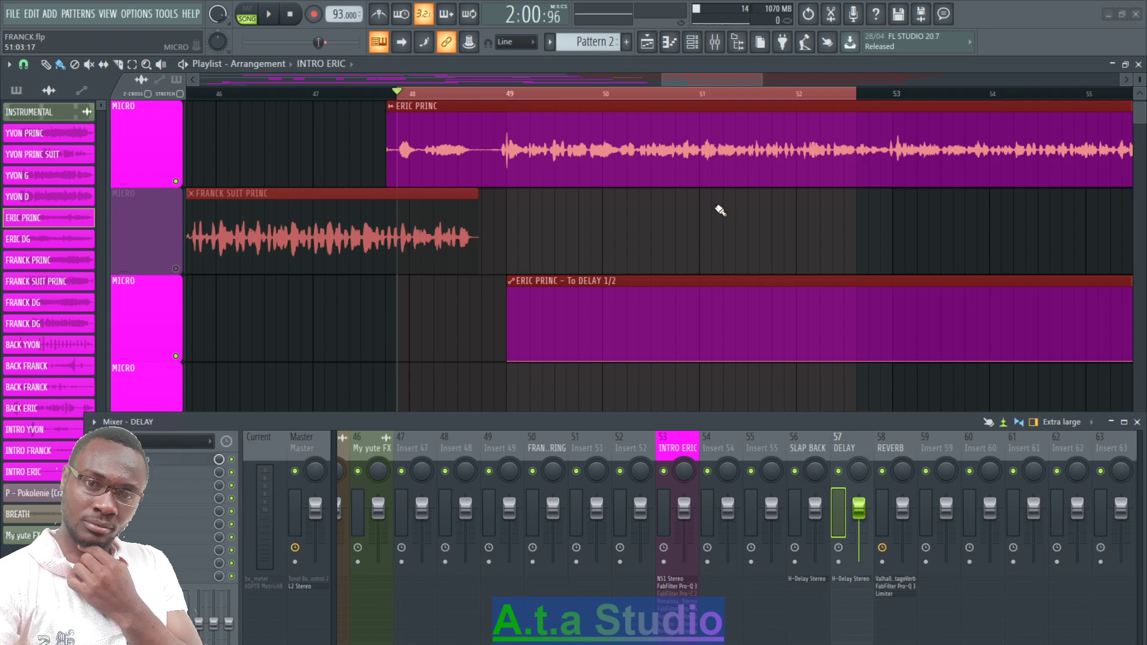
- Examine the vocal's To DELAY 1/2 automation clip in the playlist against the vocal and INSTRUMENTAL clips, especially its raised section near the end
scroll(778, 88, "down", 5)
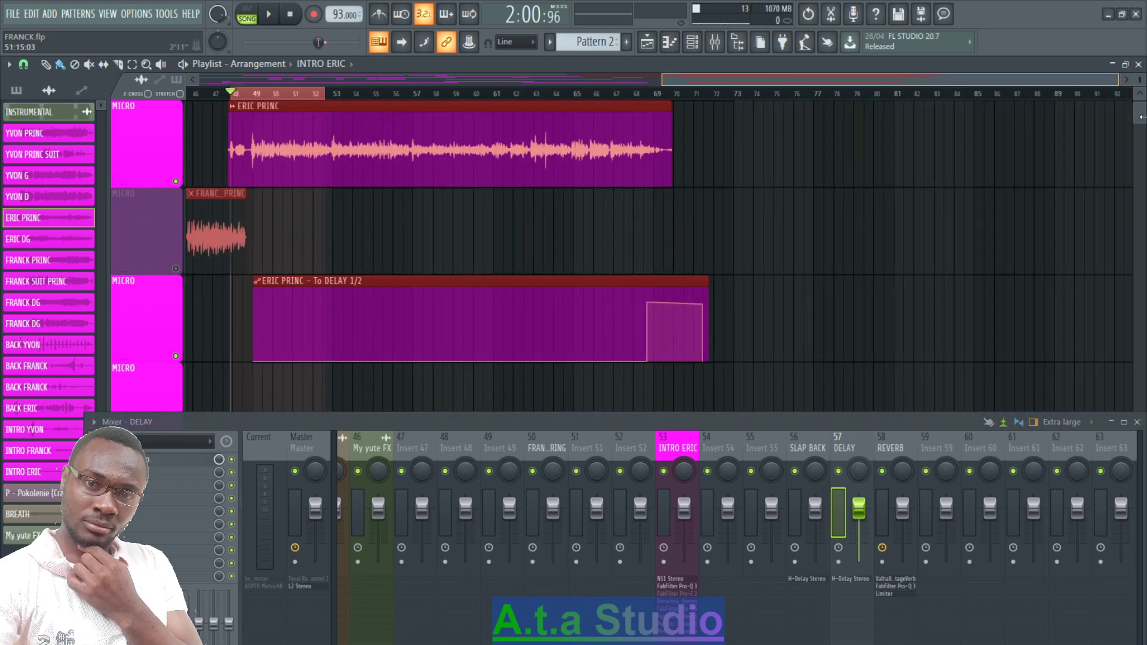
scroll(1042, 182, "up", 1)
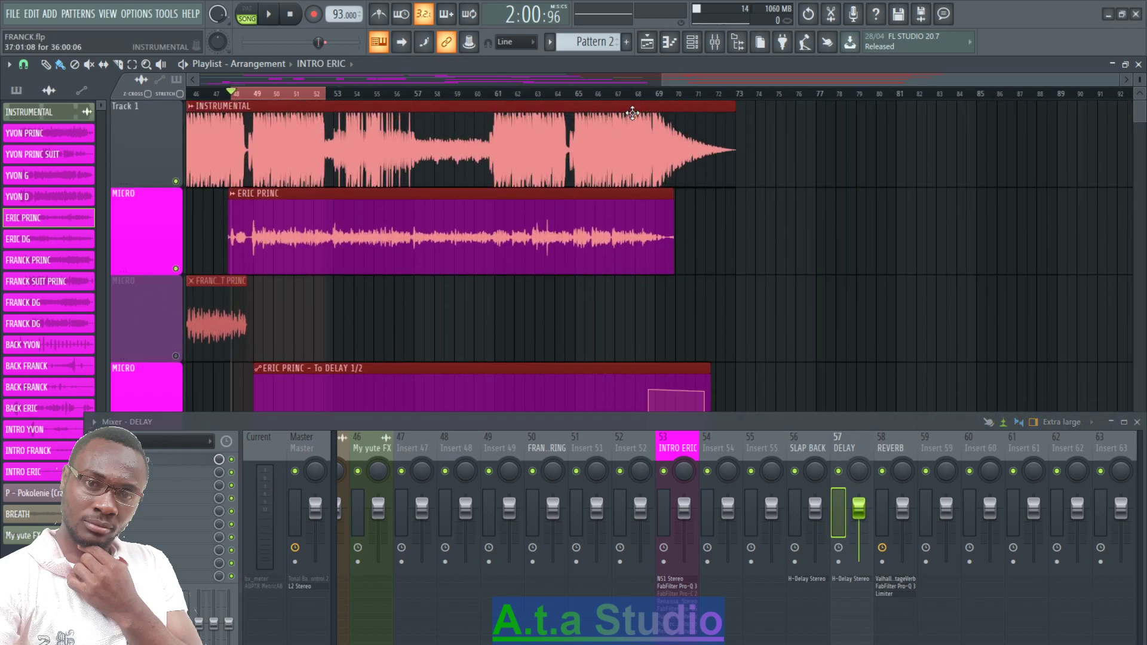
scroll(833, 133, "down", 2)
scroll(836, 135, "up", 2)
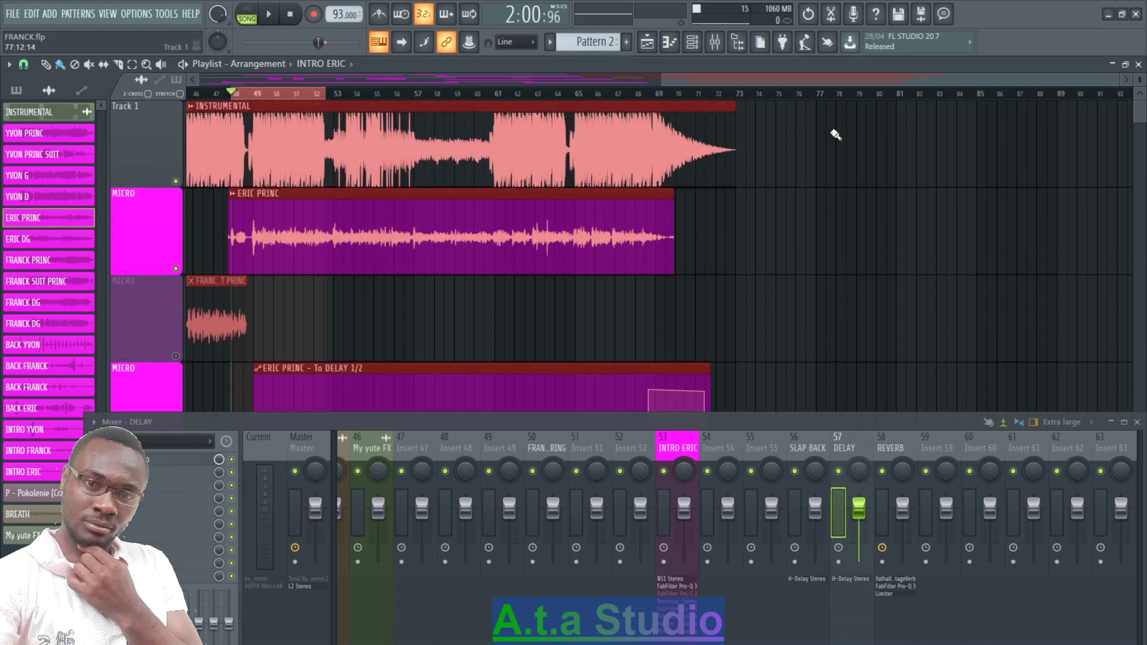
scroll(836, 135, "down", 3)
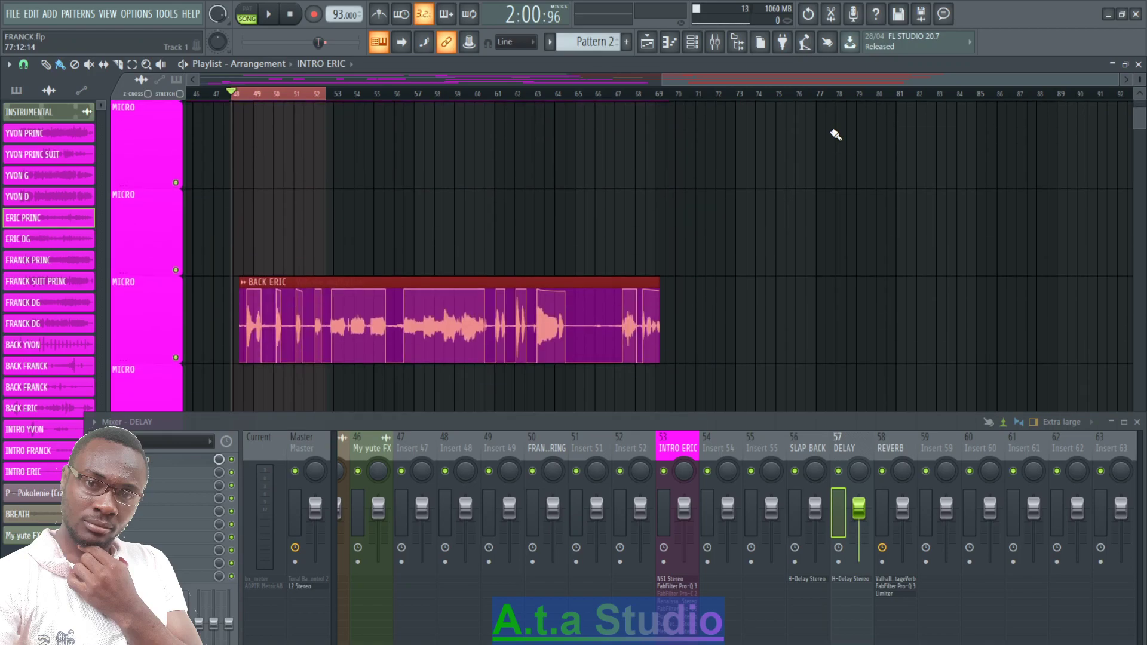
scroll(836, 135, "up", 2)
scroll(836, 135, "down", 2)
scroll(835, 135, "up", 2)
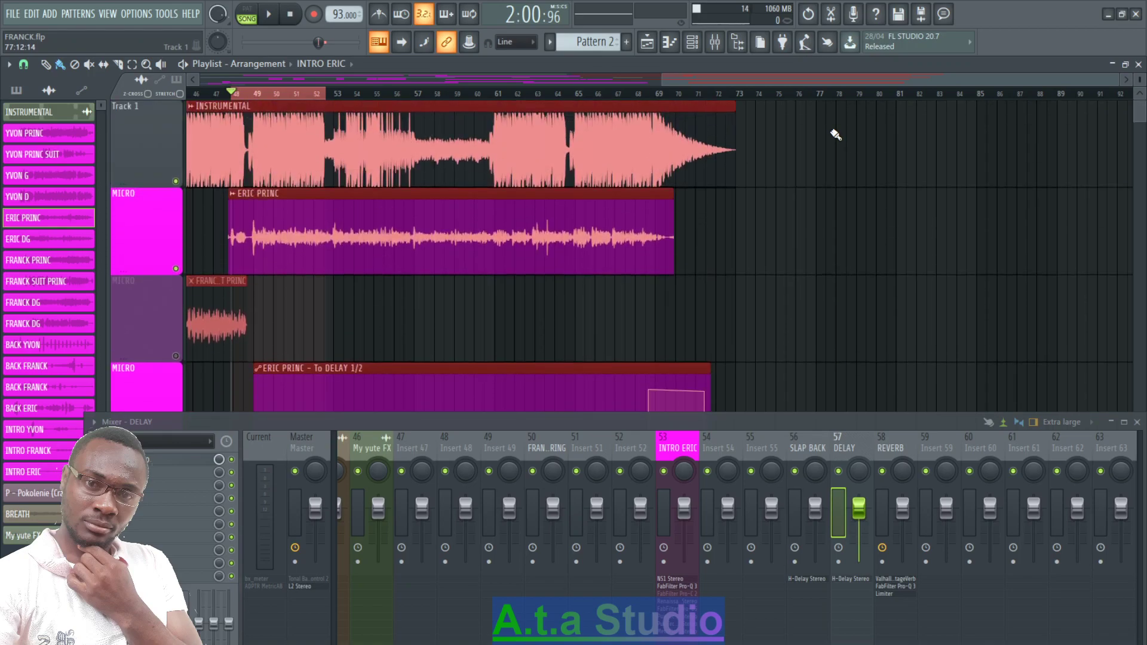
scroll(836, 135, "down", 1)
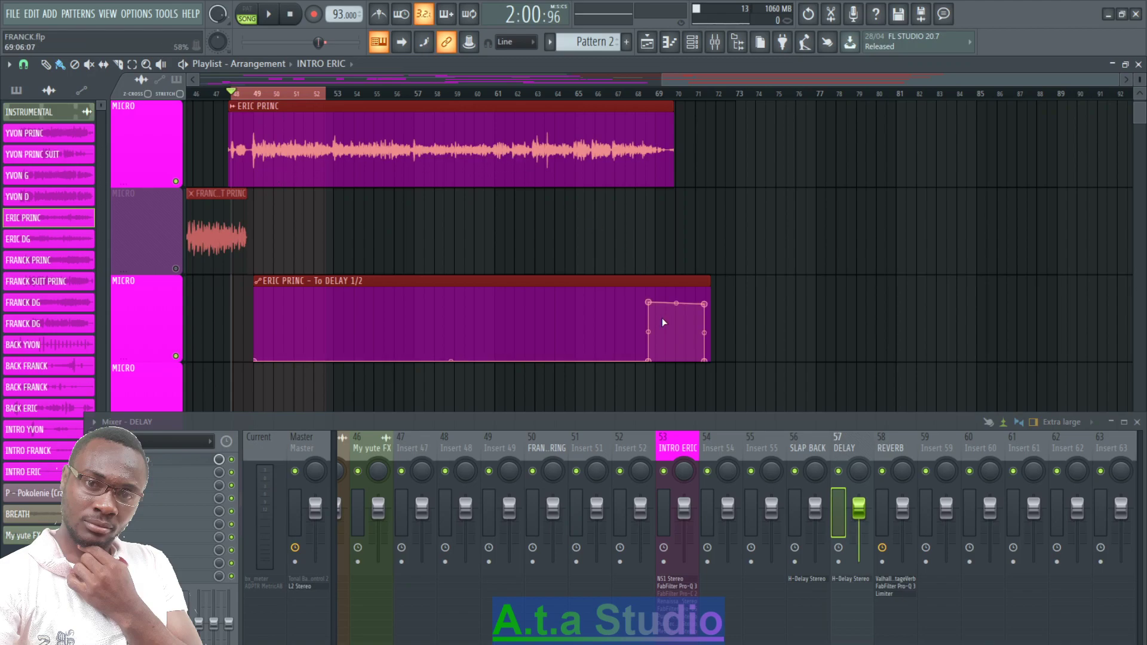
scroll(663, 322, "up", 1)
scroll(711, 323, "down", 2)
scroll(697, 281, "up", 1)
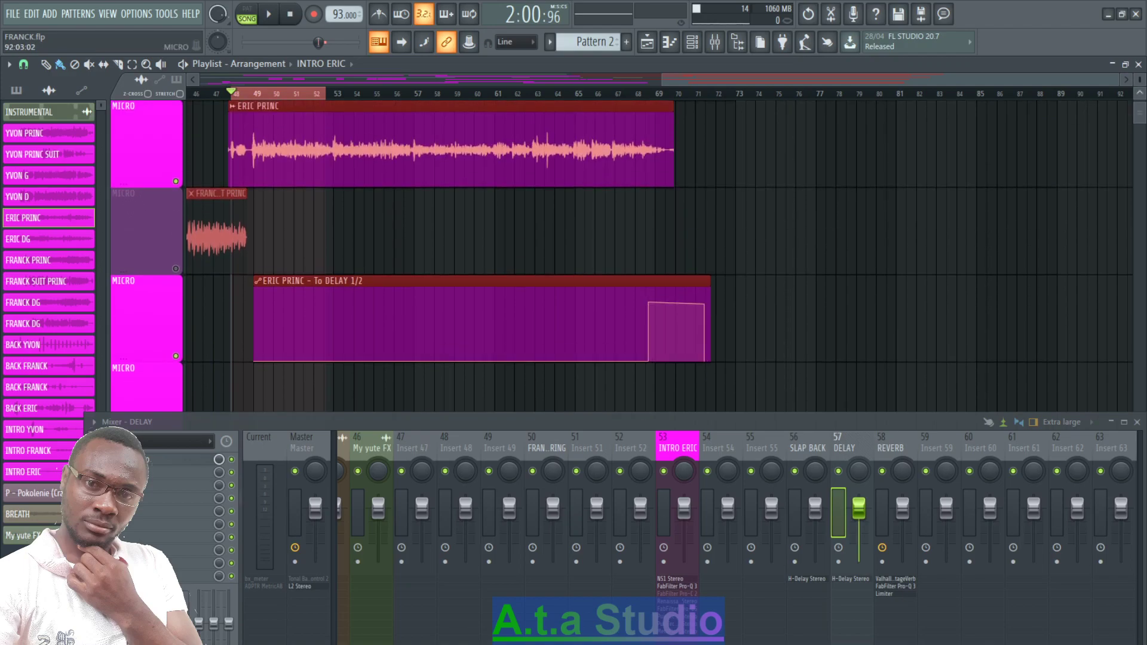
left_click_drag(1141, 91, 1140, 89)
scroll(942, 246, "down", 1)
scroll(973, 263, "up", 2)
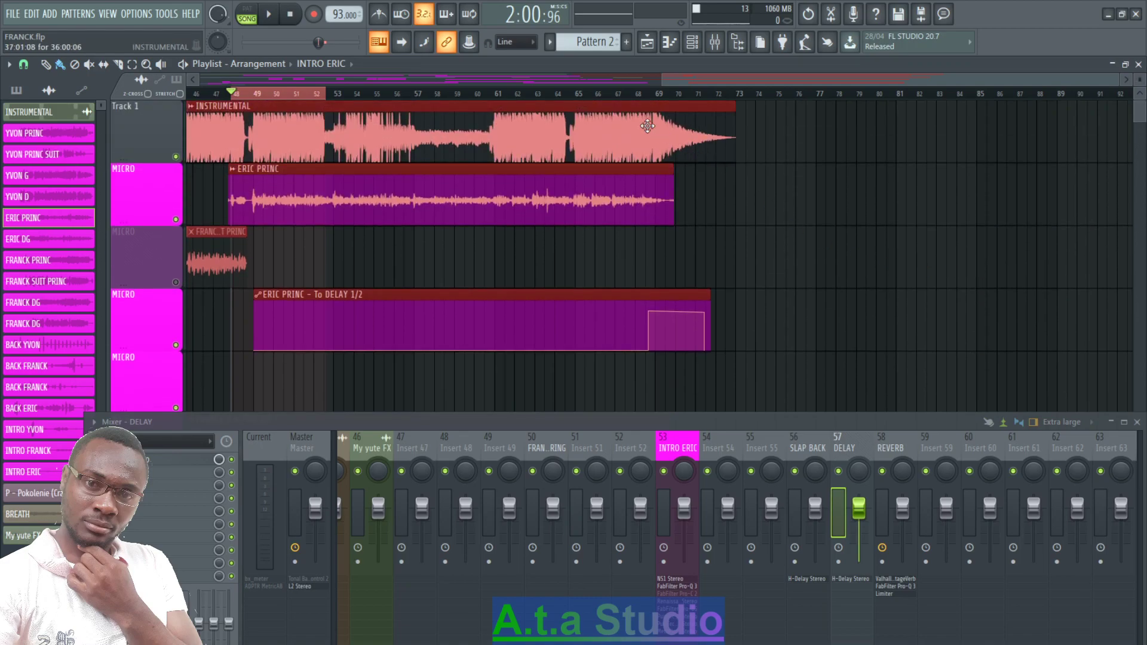
mouse_move(671, 325)
mouse_move(322, 334)
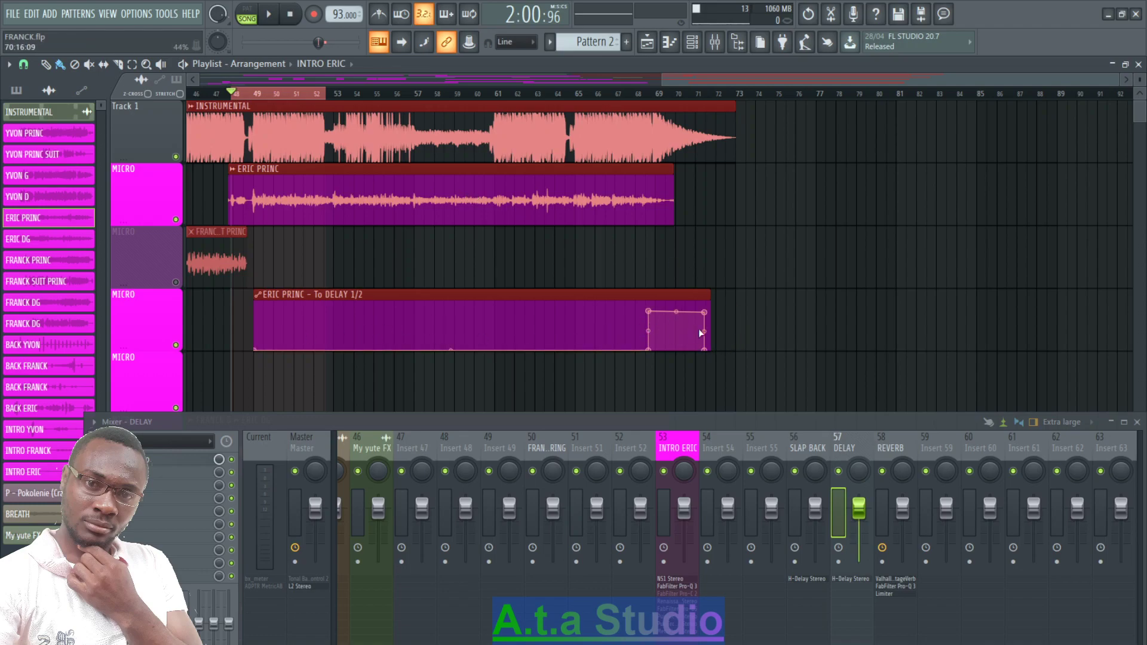
- Select mixer track 53 and shift the mixer window slightly upward
left_click(677, 442)
mouse_move(679, 420)
left_mouse_down()
mouse_move(675, 388)
mouse_move(671, 408)
left_mouse_up()
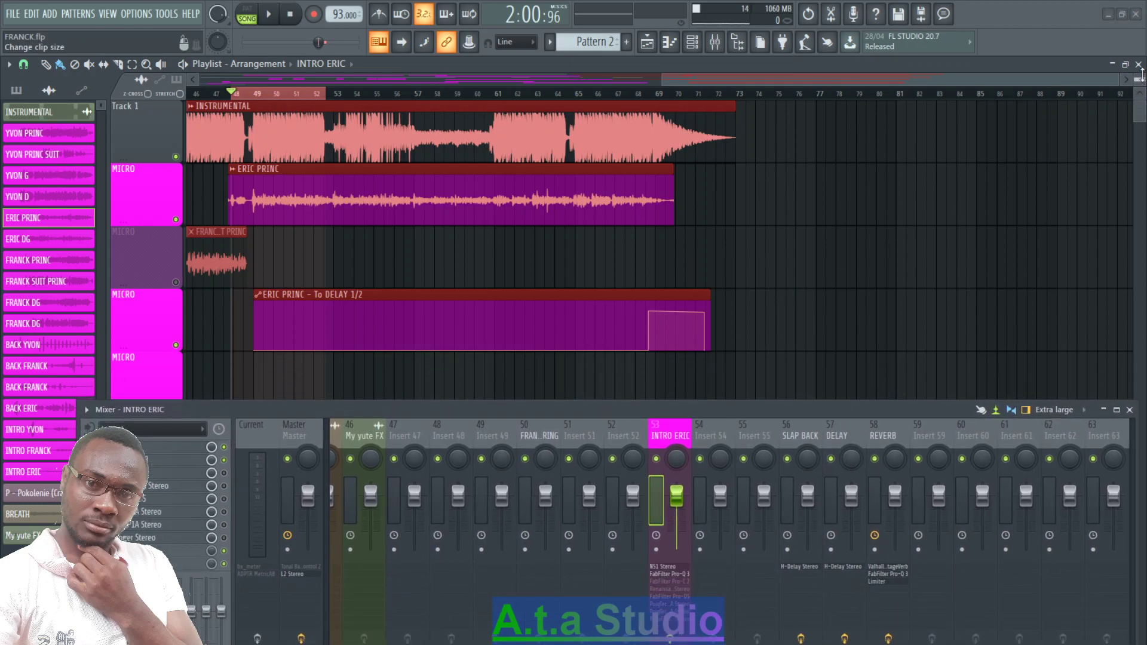
- Create a volume automation clip for the lead vocal clip that starts just before bar 48 in the playlist
scroll(1139, 81, "up", 2)
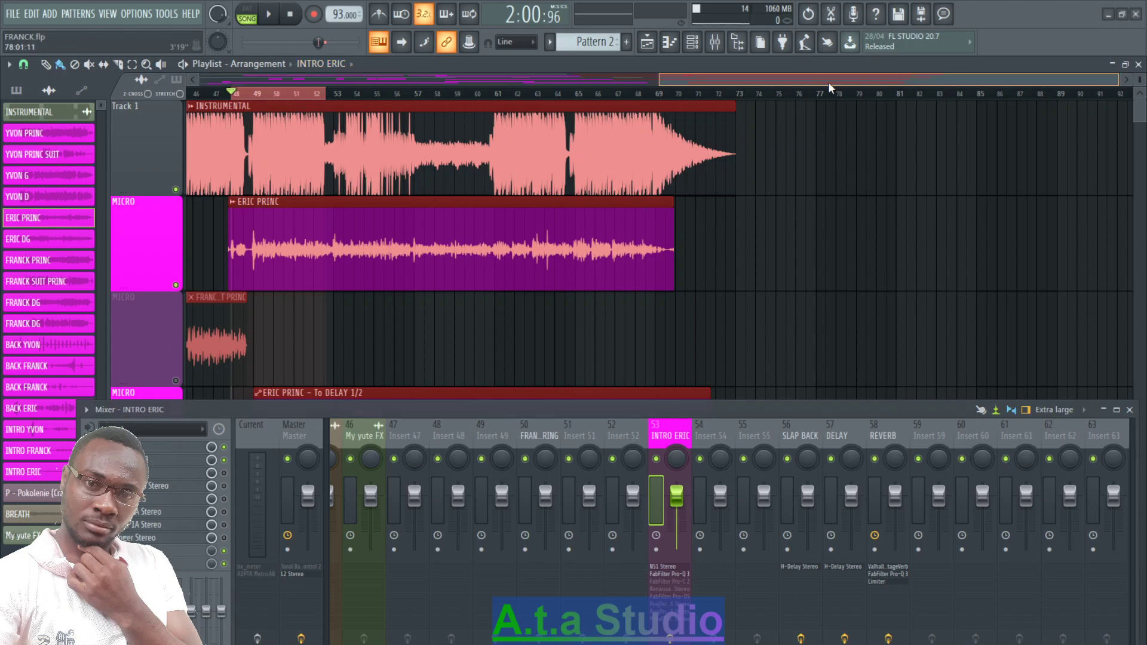
scroll(832, 84, "left", 5)
left_click_drag(939, 82, 727, 106)
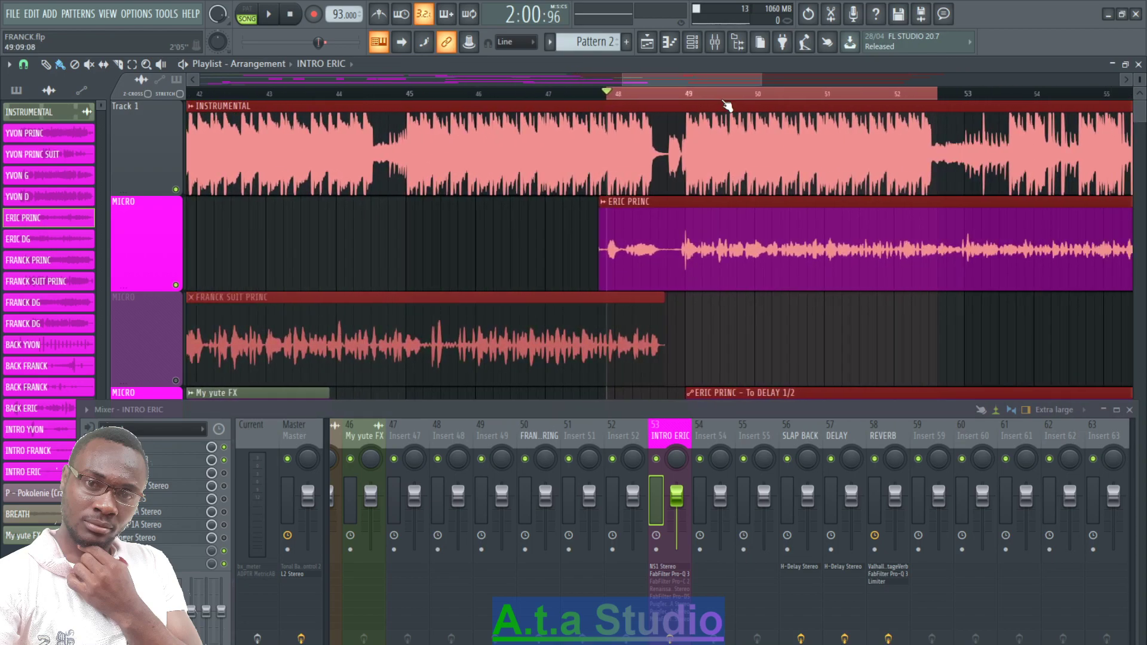
left_click_drag(761, 84, 794, 85)
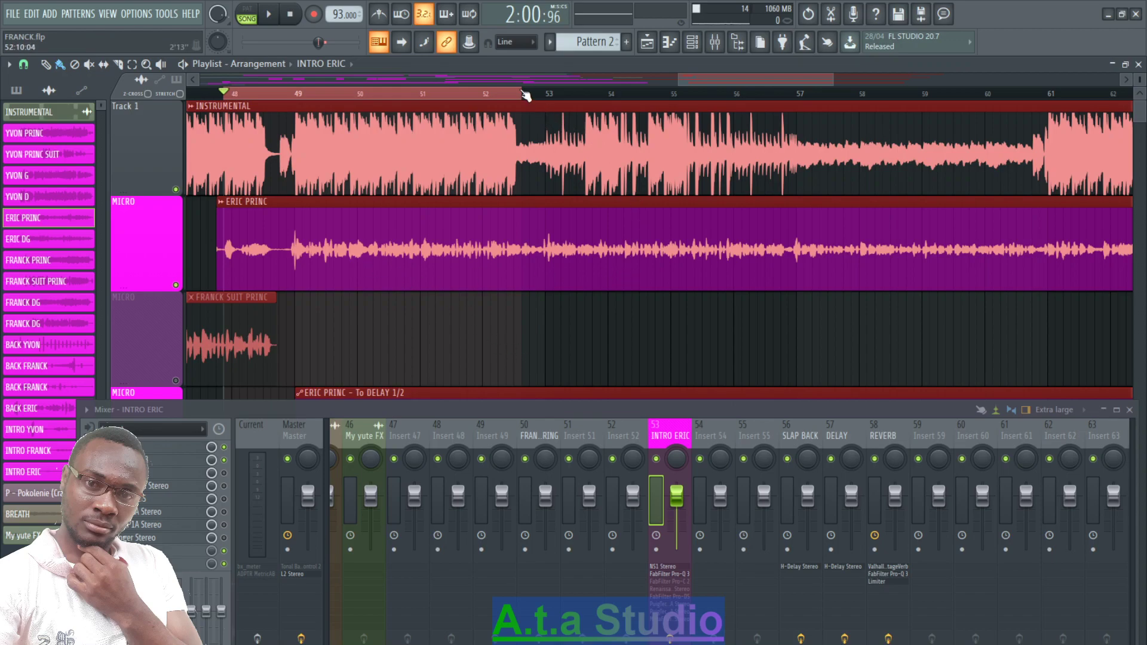
scroll(685, 85, "down", 3)
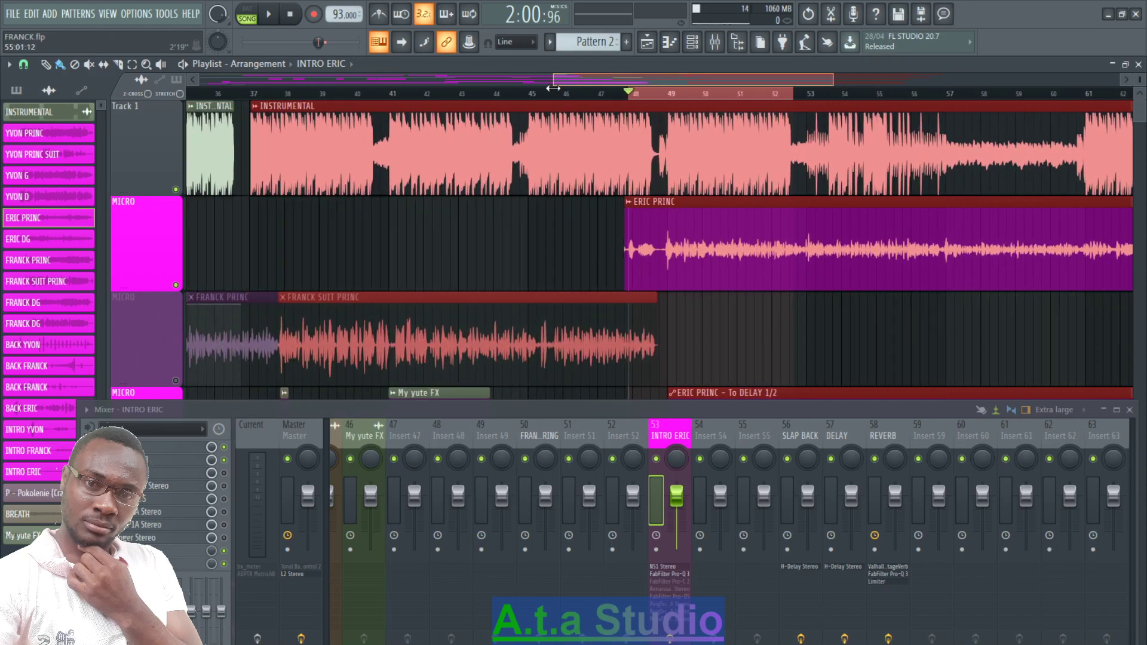
scroll(748, 96, "right", 4)
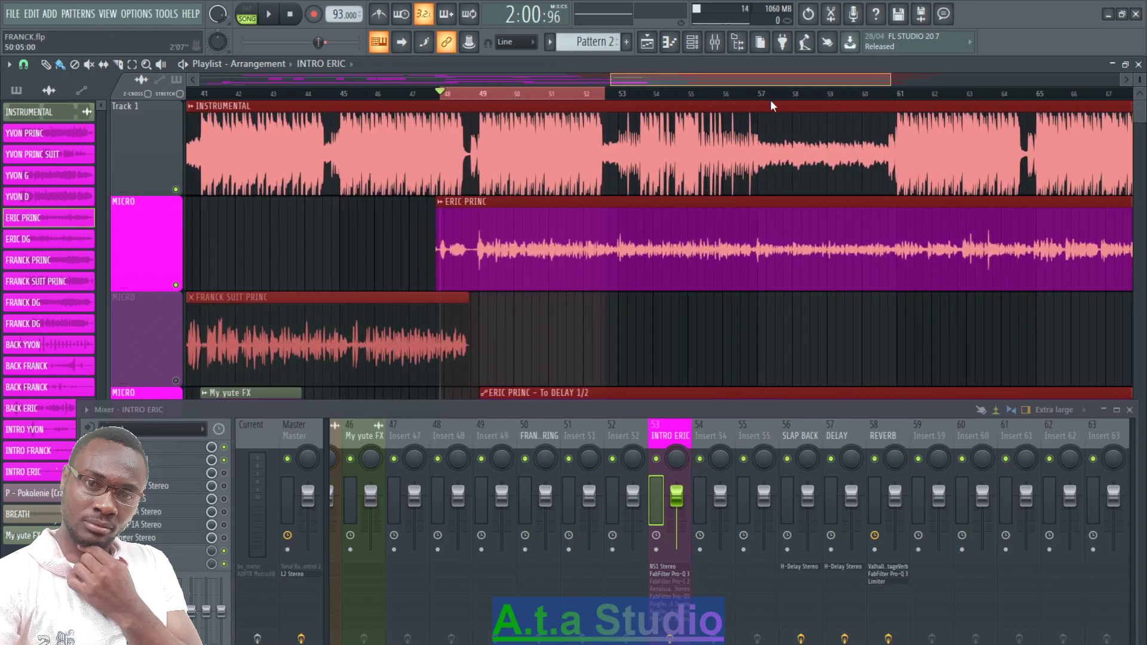
left_click(436, 202)
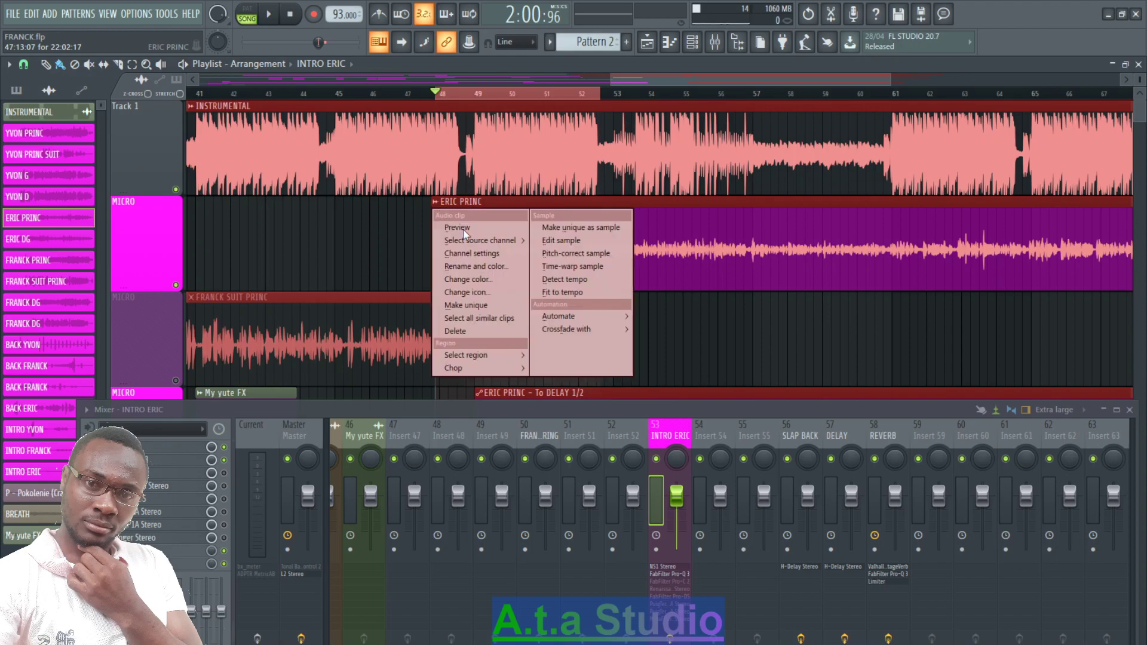
mouse_move(580, 332)
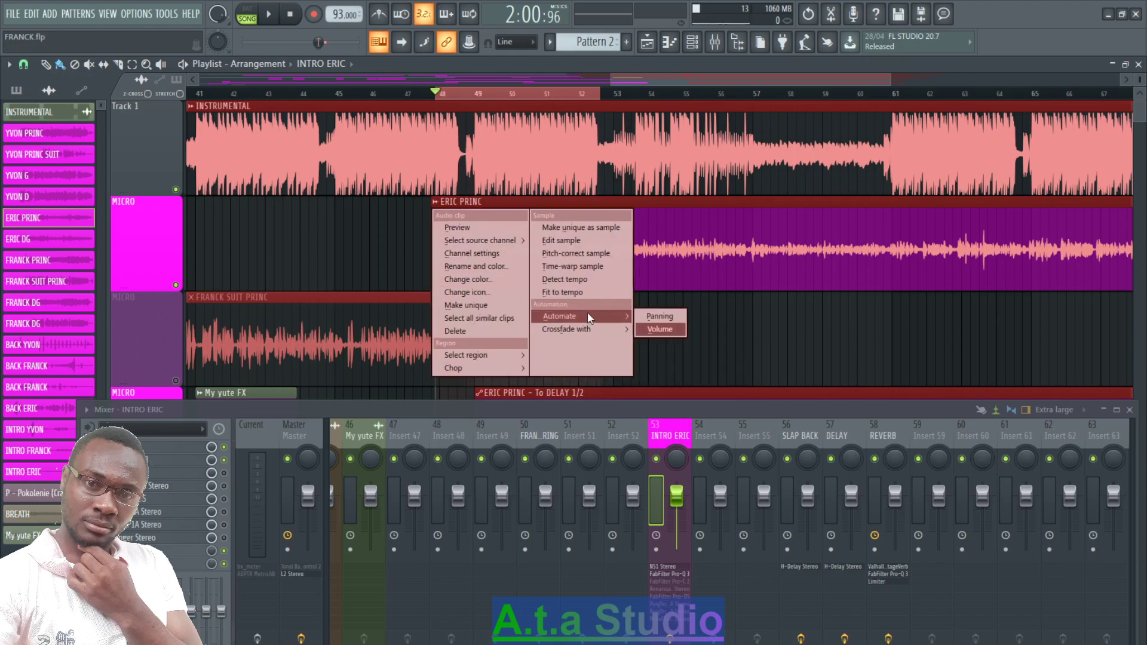
left_click(654, 329)
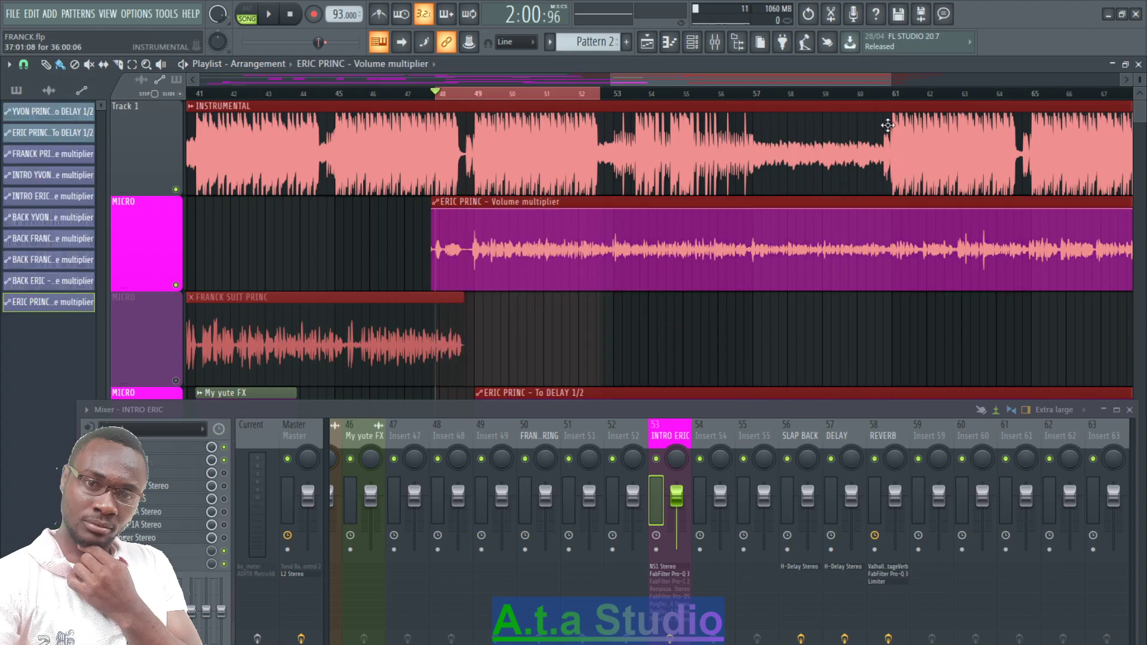
left_click(585, 323)
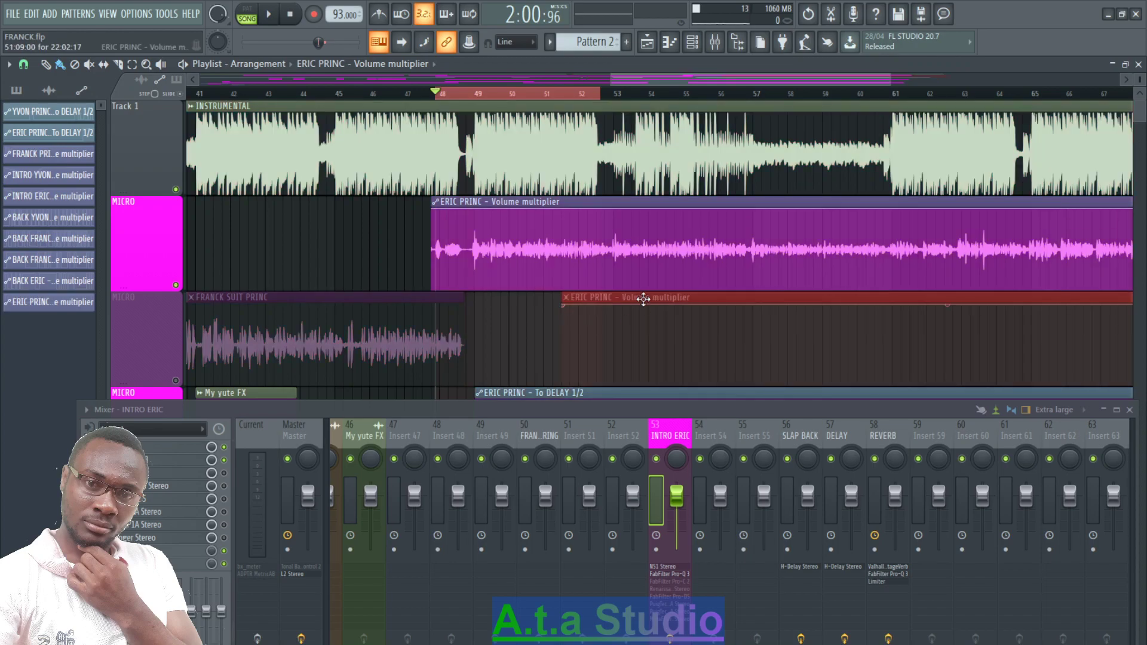
- Add points around bar 49 to the vocal's volume automation and pull the middle one down to about 64%, forming a dip
mouse_move(630, 80)
left_mouse_down()
mouse_move(581, 85)
mouse_move(650, 83)
left_mouse_up()
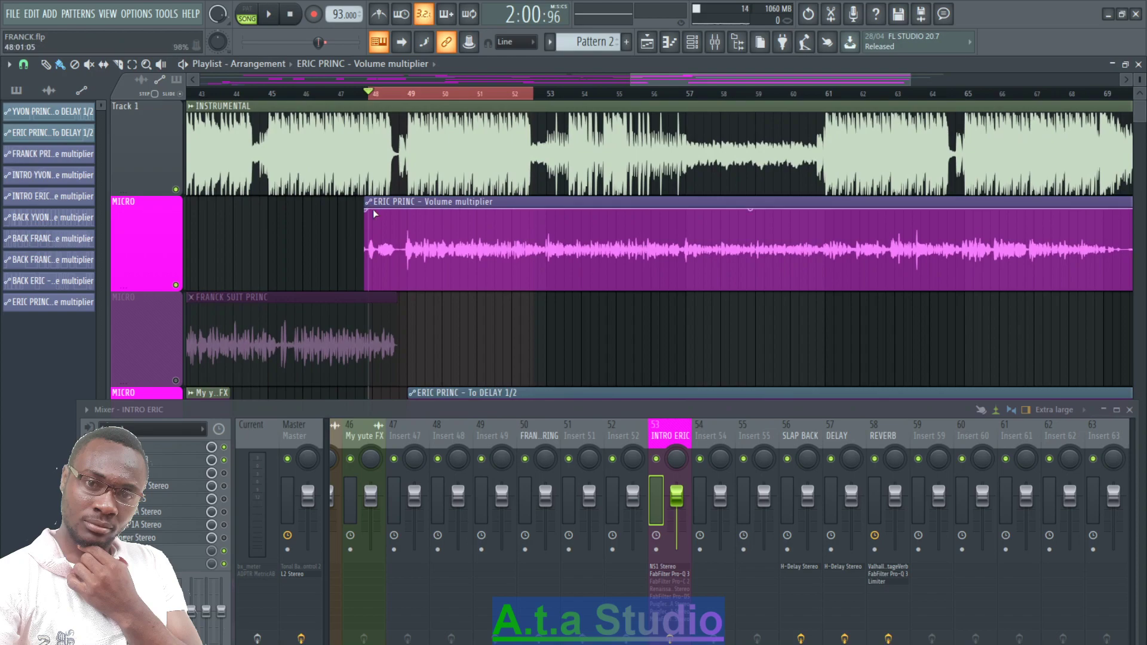
mouse_move(371, 209)
left_mouse_down()
mouse_move(368, 246)
mouse_move(368, 203)
left_mouse_up()
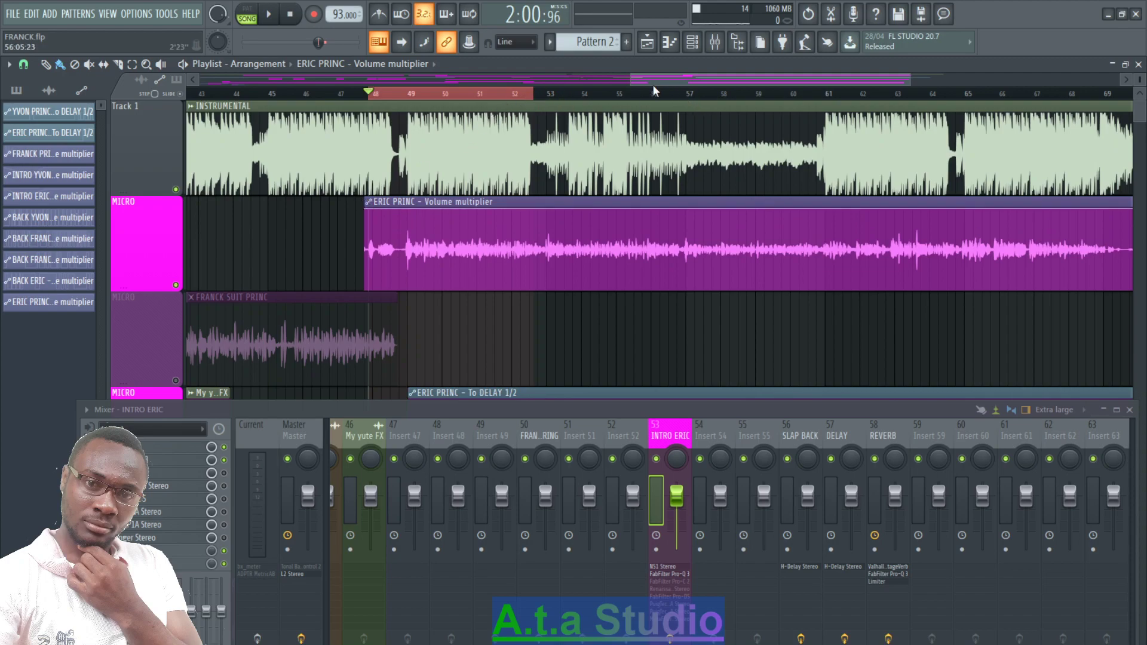
left_click_drag(632, 78, 603, 85)
left_click_drag(911, 79, 963, 79)
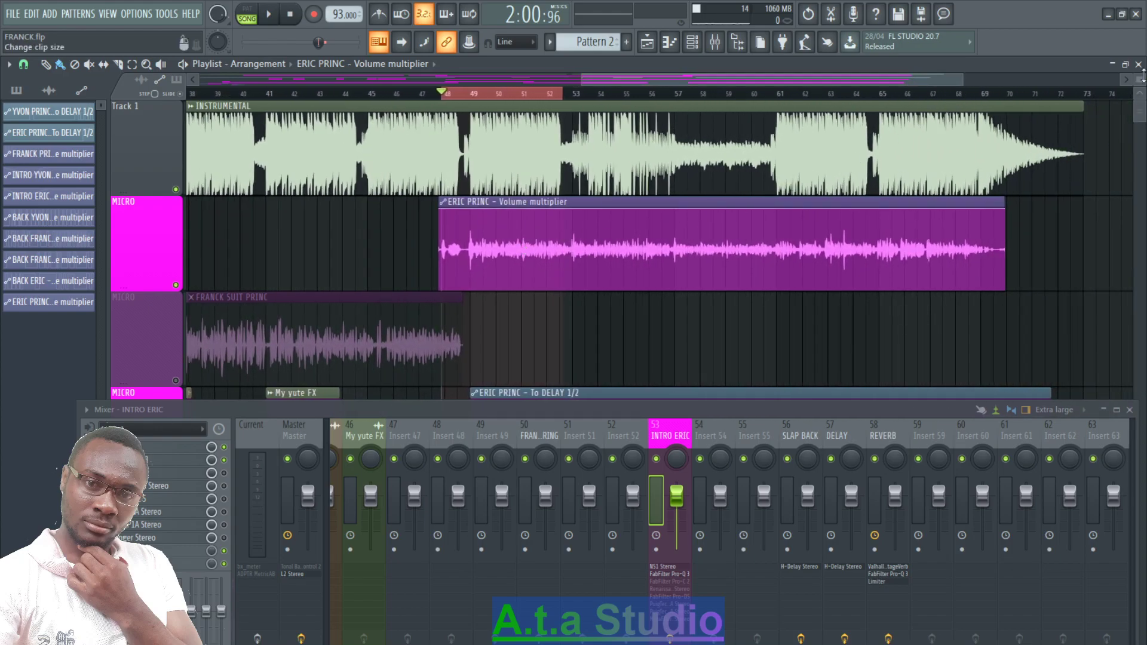
left_click_drag(1139, 67, 1139, 80)
scroll(1111, 226, "up", 3)
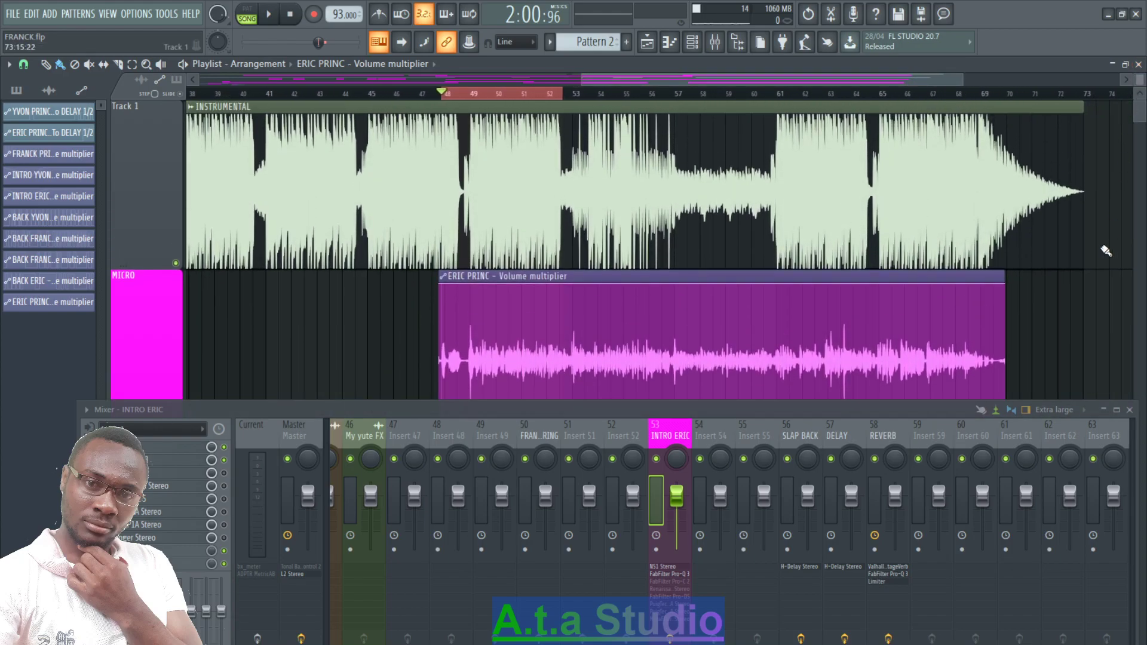
scroll(1098, 283, "up", 2)
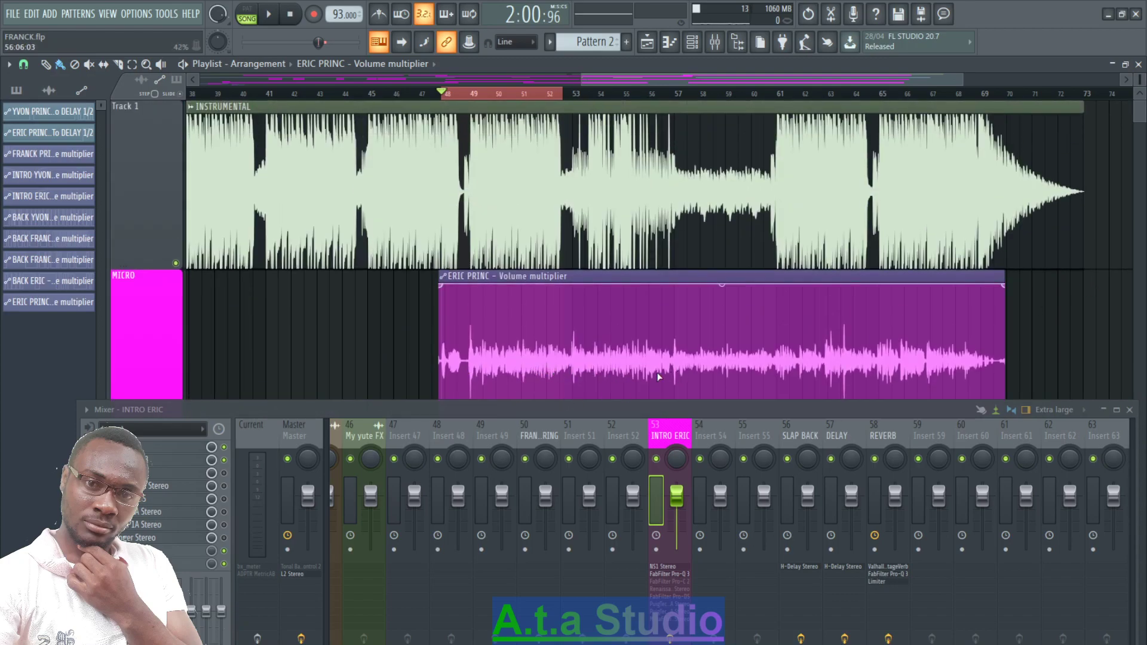
right_click(469, 285)
right_click(496, 287)
left_click_drag(475, 287, 470, 339)
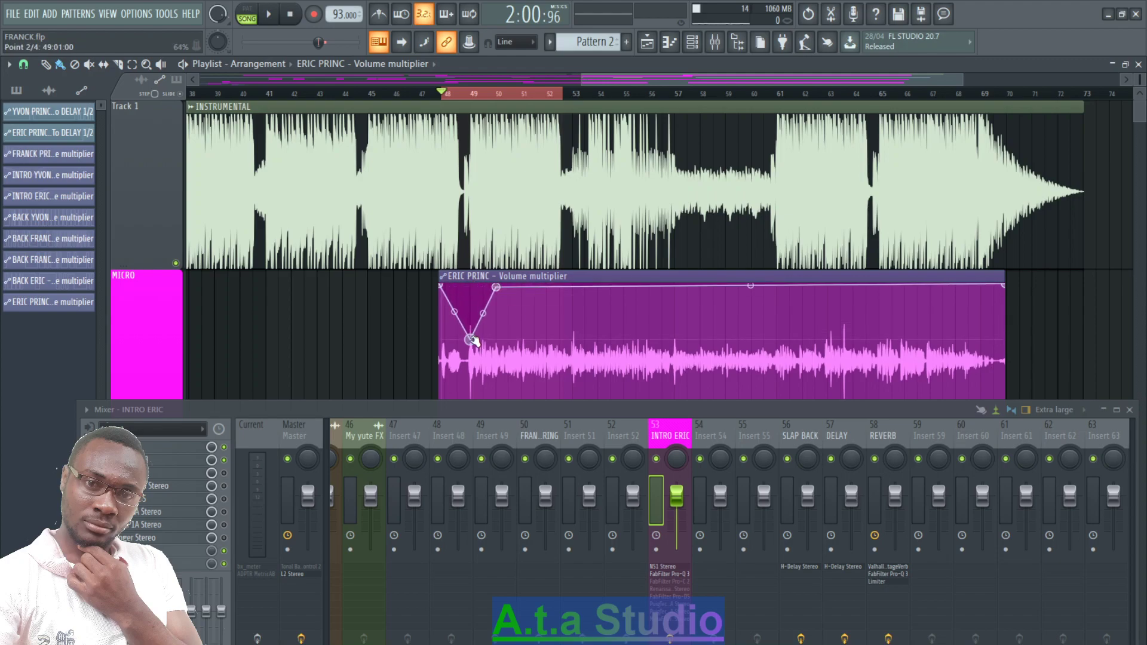
- Add a second V-shaped dip at the vocal peak near bar 53 and slightly raise the bottom of the bar 49 dip
right_click(559, 286)
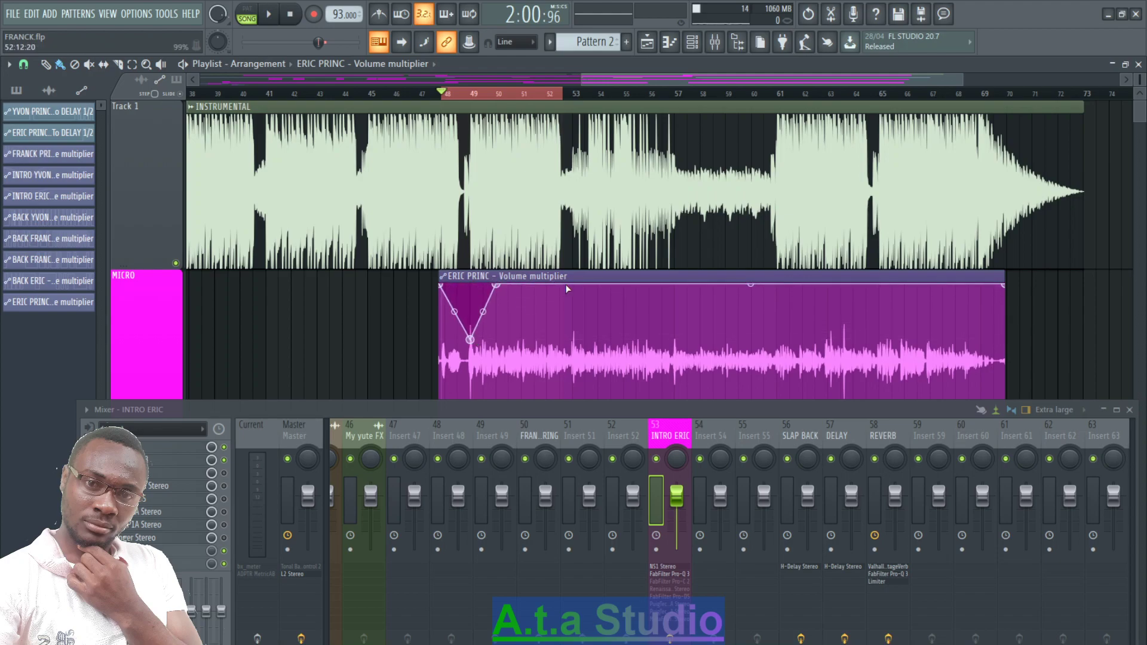
right_click(598, 286)
right_click(572, 286)
left_click_drag(573, 286, 572, 339)
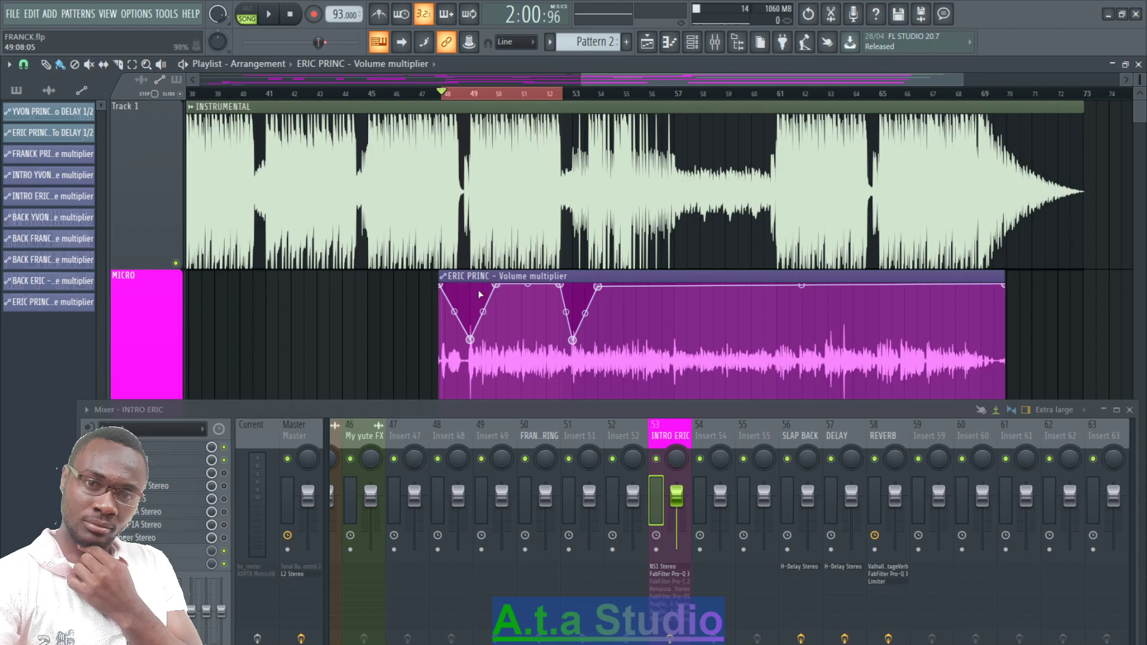
left_click_drag(472, 339, 470, 336)
- Add a third V-shaped dip to the vocal's volume automation, with its lowest point at about 62% on bar 64
right_click(840, 288)
right_click(853, 287)
right_click(865, 288)
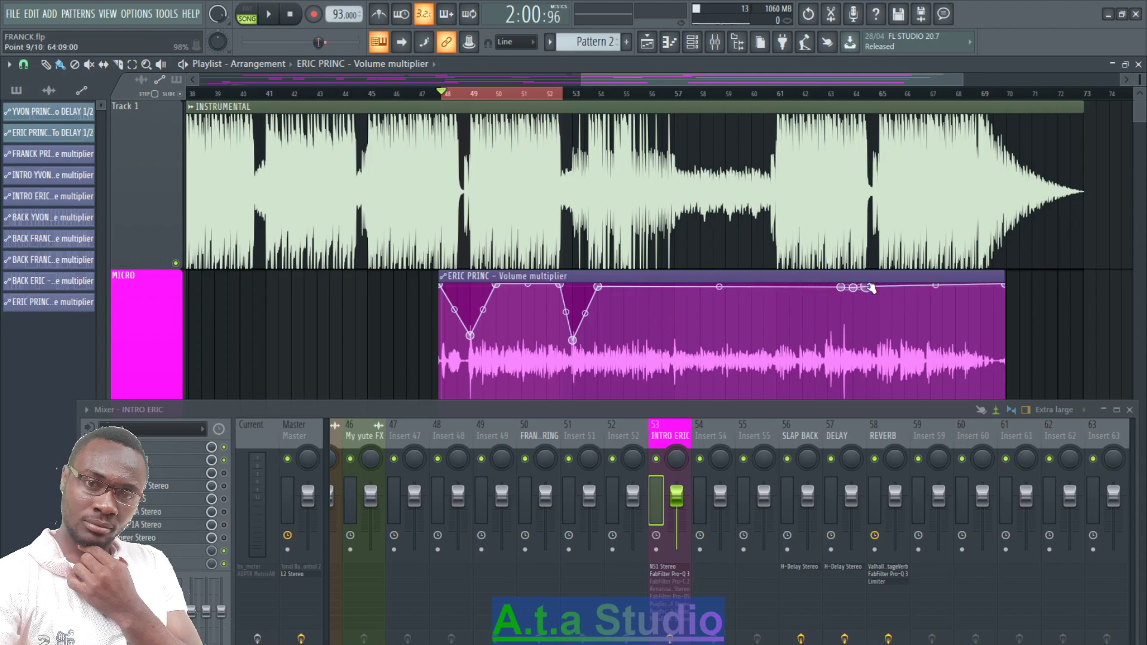
left_click_drag(855, 288, 843, 338)
left_click_drag(841, 287, 828, 285)
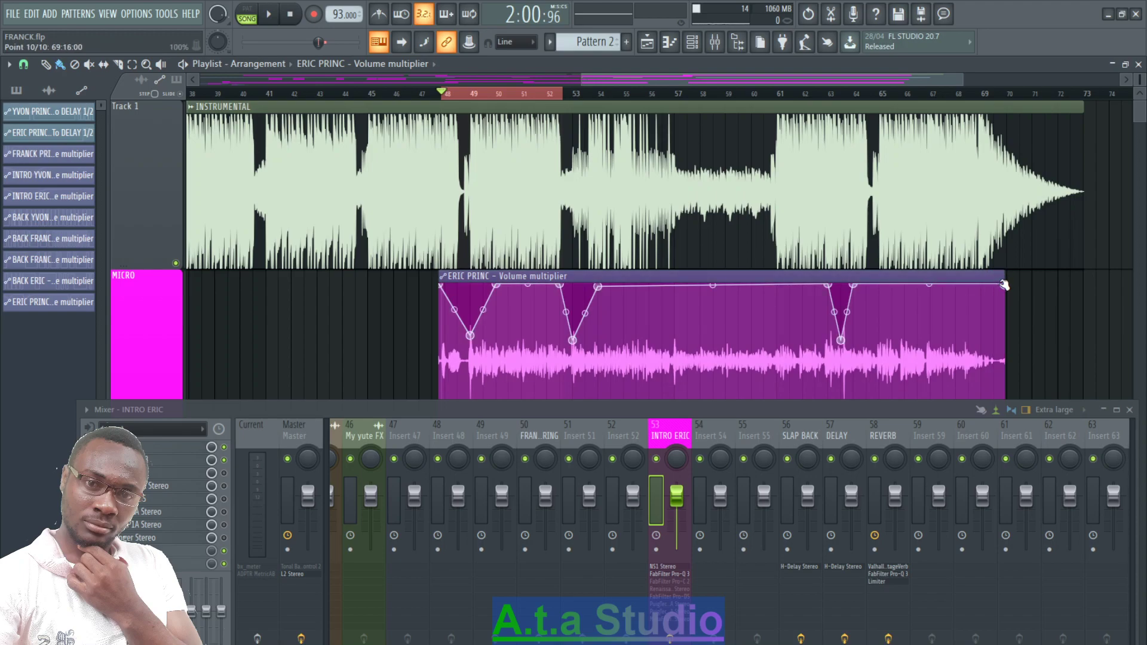
left_click_drag(841, 340, 852, 340)
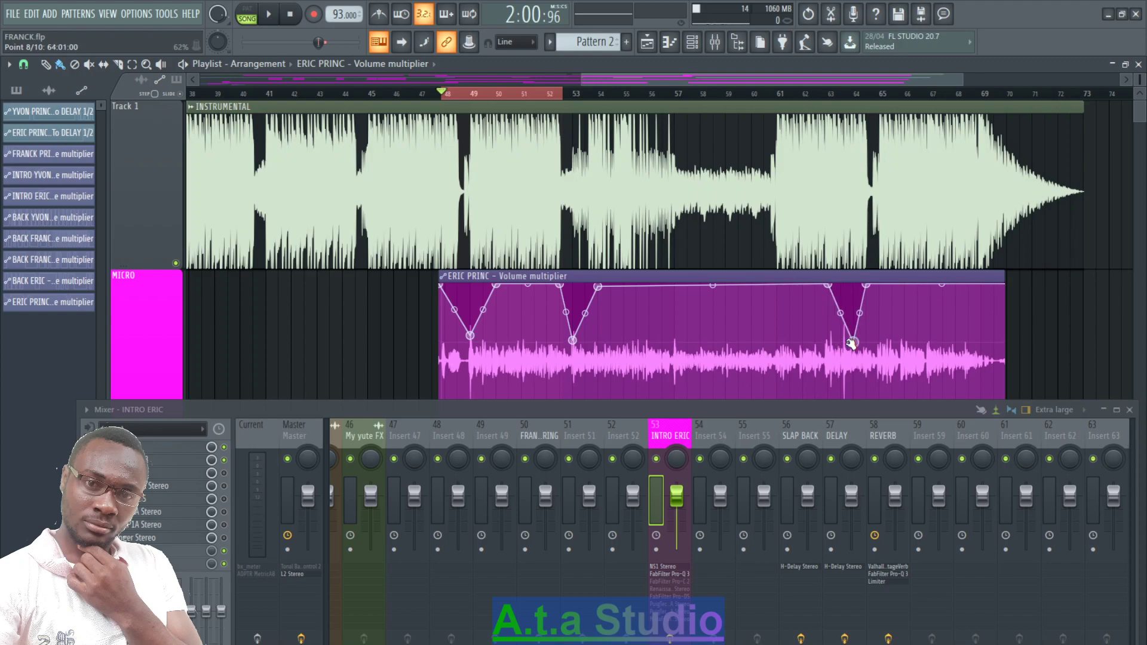
- Turn the playlist snap to (none) and fine-align the volume dips near bars 53 and 64 with the vocal peaks
right_click(43, 70)
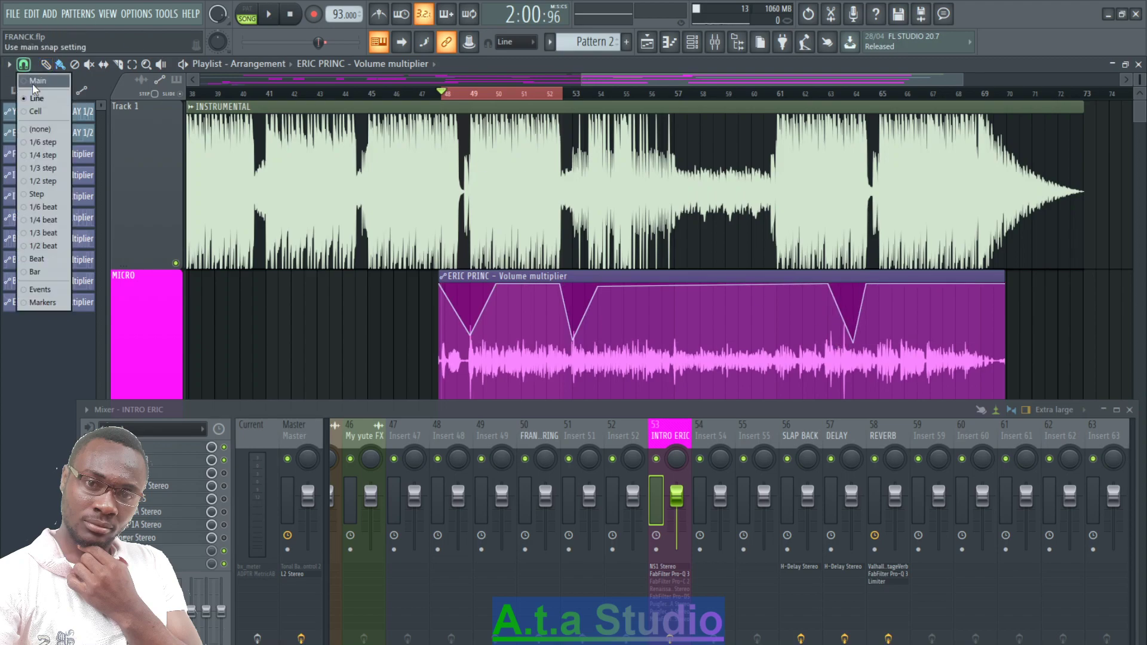
left_click(43, 134)
mouse_move(874, 355)
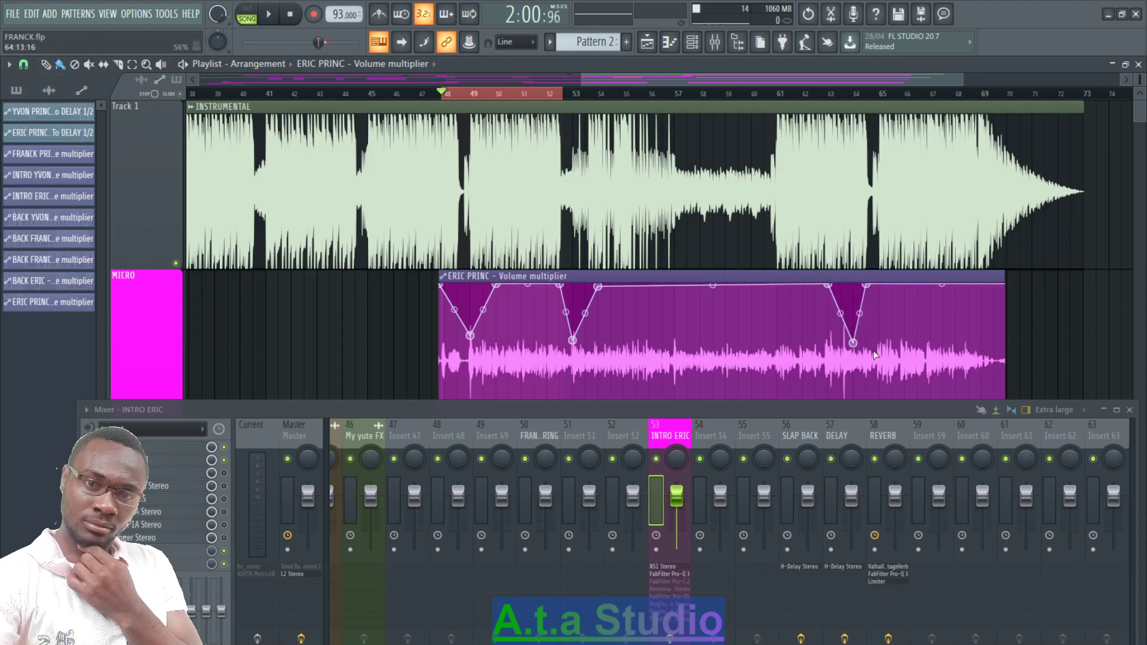
left_click_drag(859, 346, 847, 338)
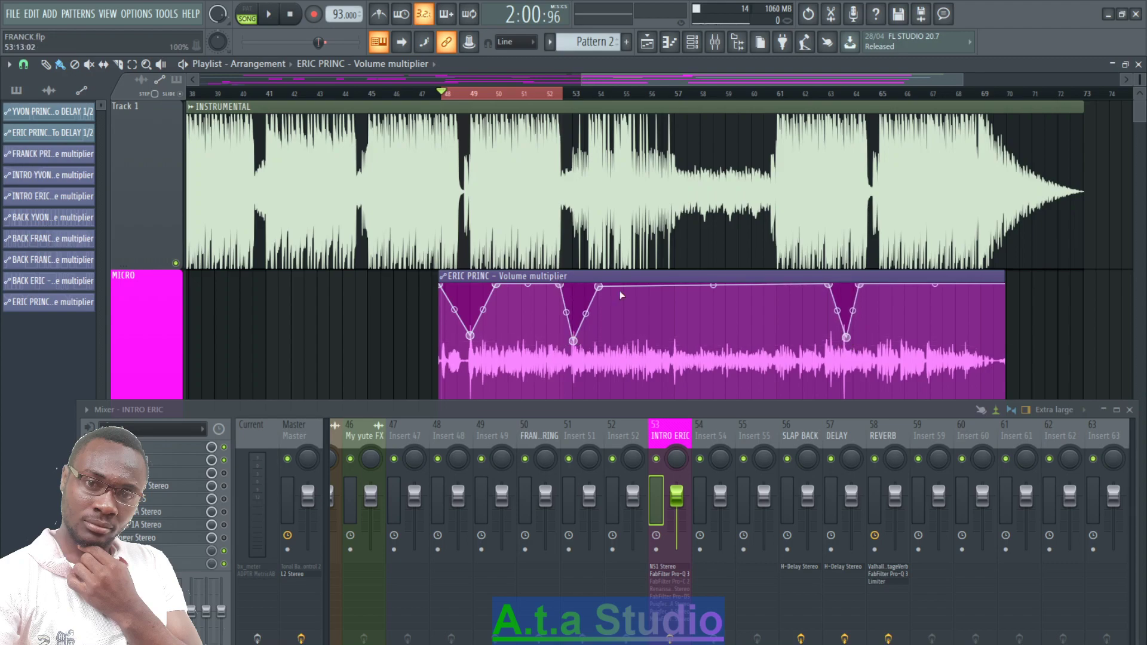
left_click_drag(600, 286, 603, 286)
left_click_drag(574, 341, 573, 343)
left_click_drag(849, 338, 845, 343)
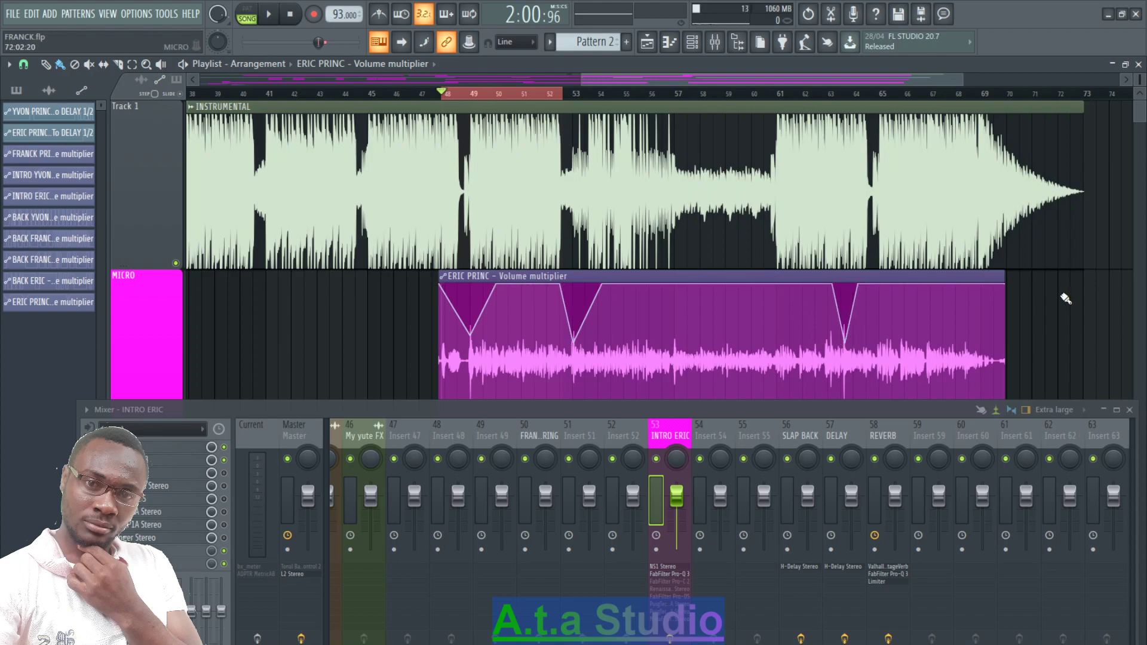
- Open NS1 Stereo from mixer track 53 and arrange the plugin and mixer windows so both are fully reachable
scroll(1067, 298, "down", 5)
scroll(1015, 311, "up", 5)
scroll(1133, 95, "down", 2)
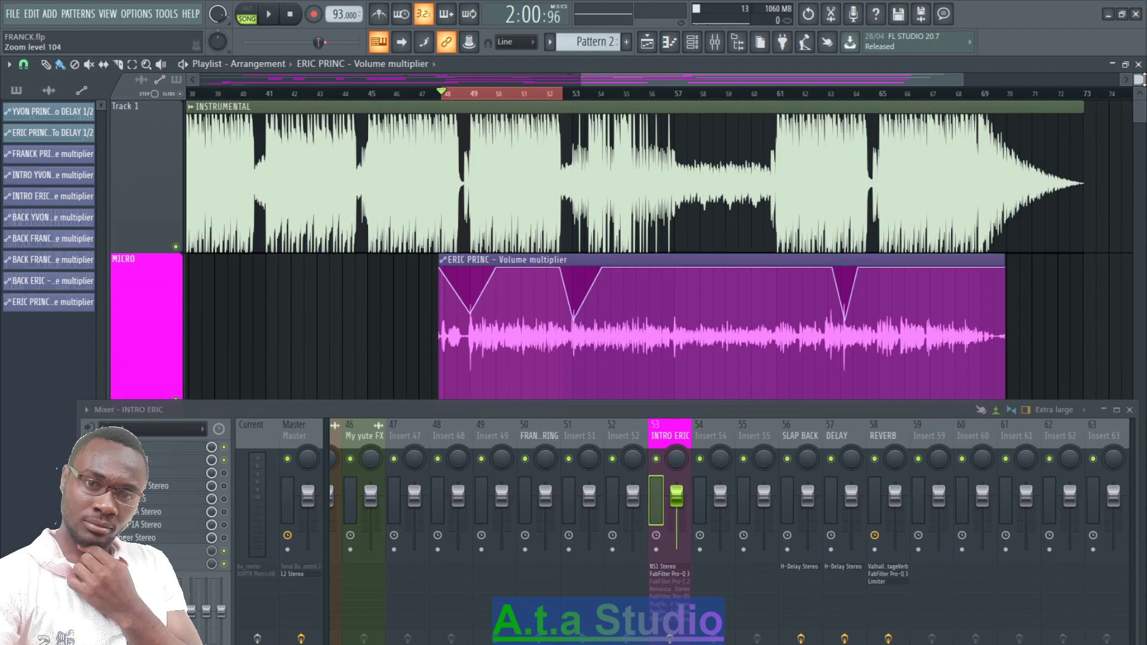
left_click(173, 448)
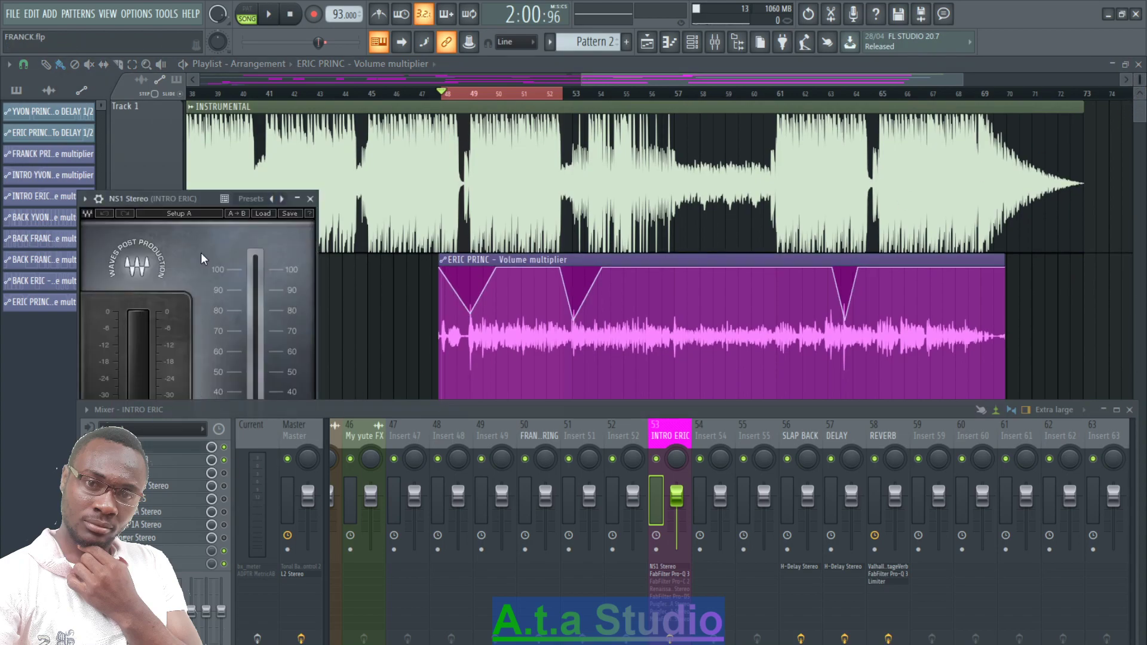
left_click_drag(156, 201, 138, 139)
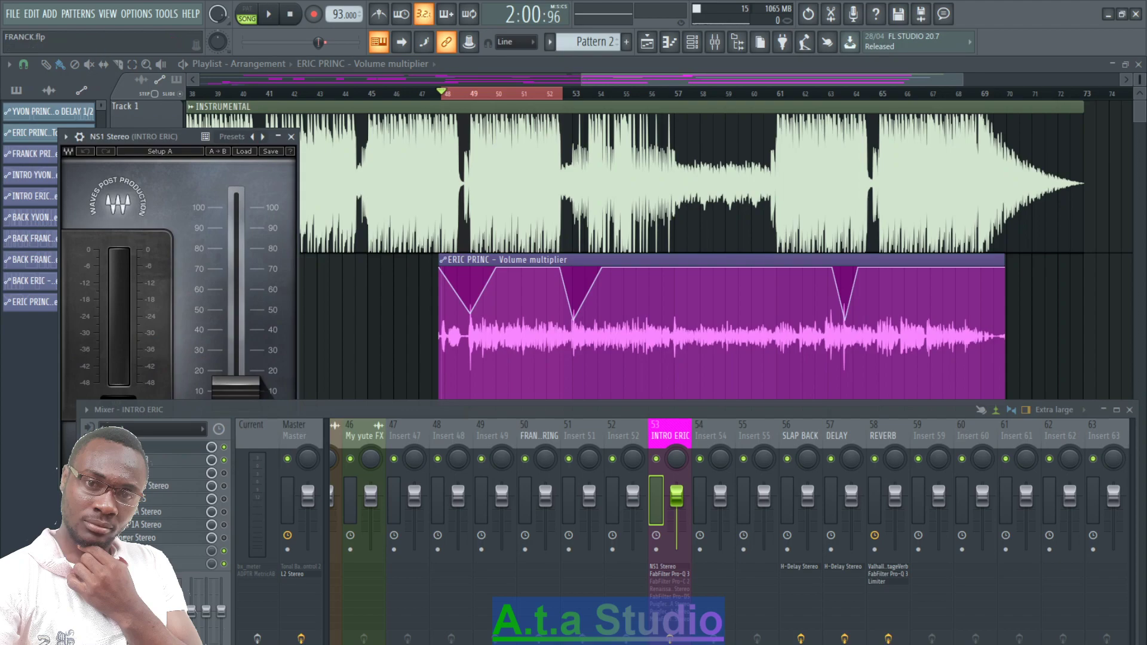
left_click_drag(197, 410, 438, 410)
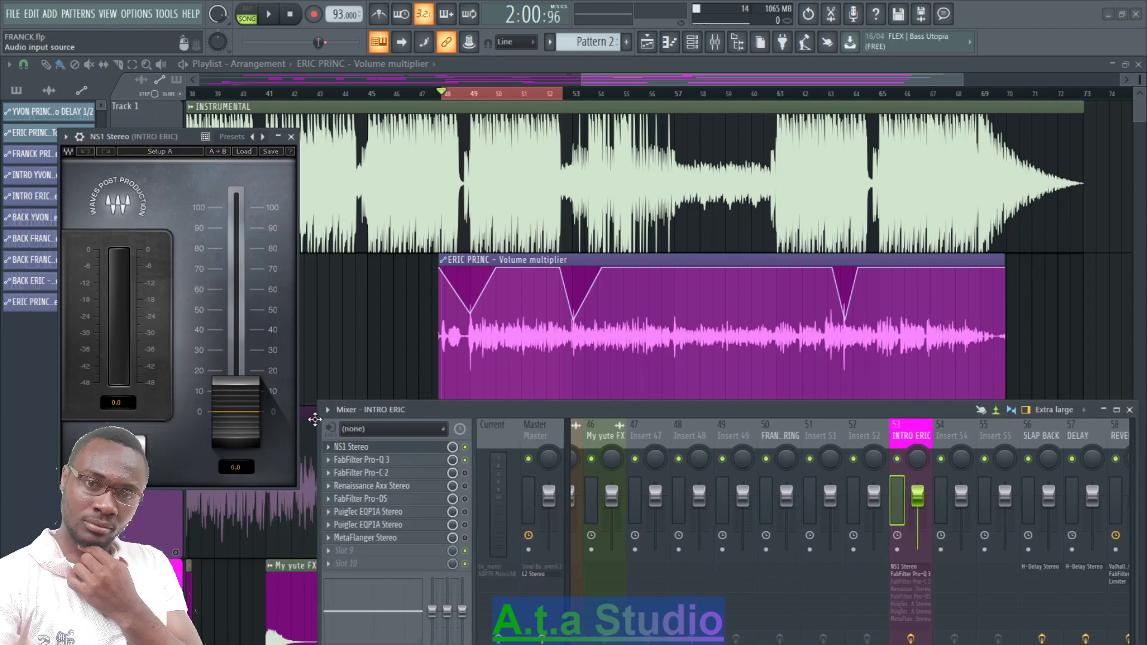
- Raise the NS1 noise suppression fader to 29.4
left_click(221, 416)
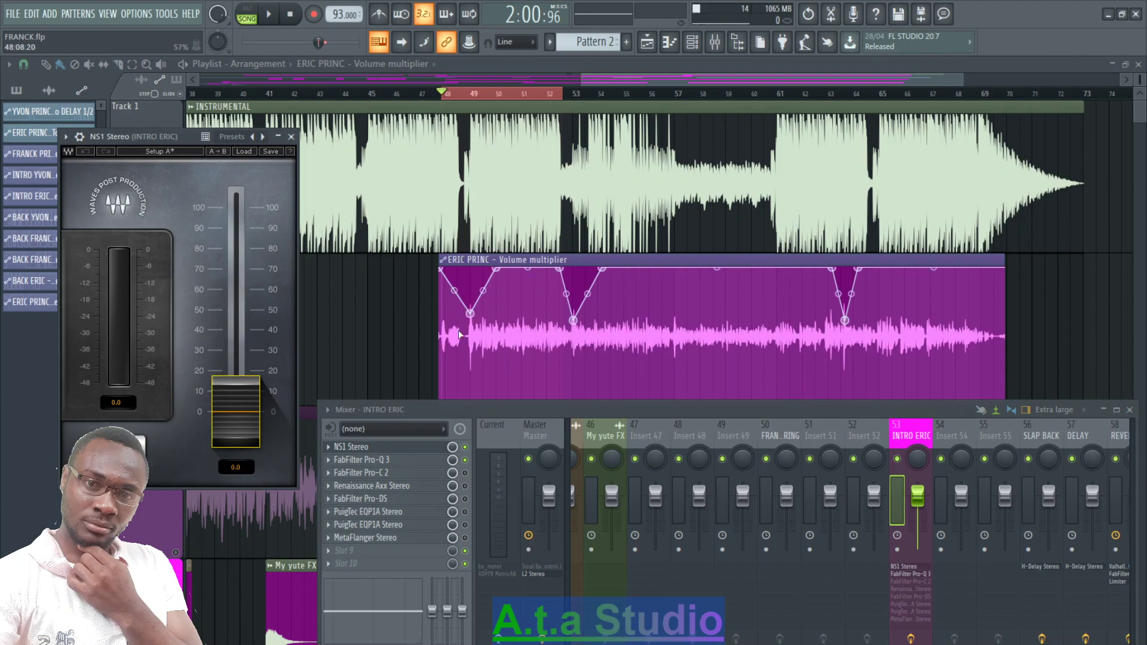
left_click_drag(236, 412, 239, 339)
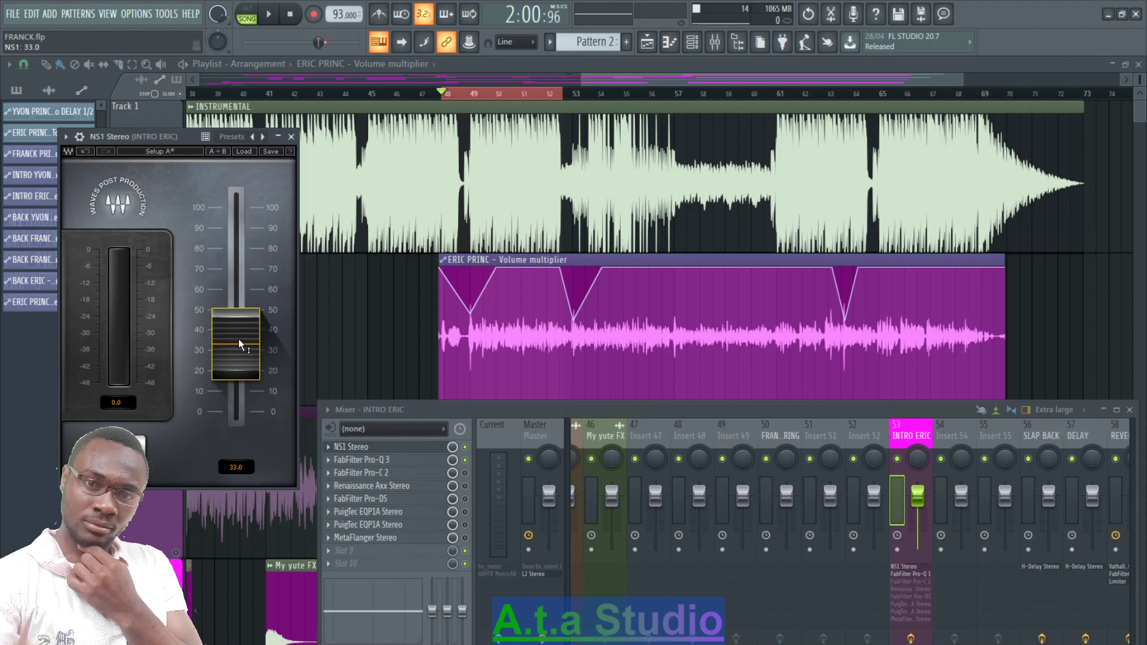
mouse_move(239, 339)
left_mouse_down()
mouse_move(239, 222)
mouse_move(239, 375)
mouse_move(250, 328)
left_mouse_up()
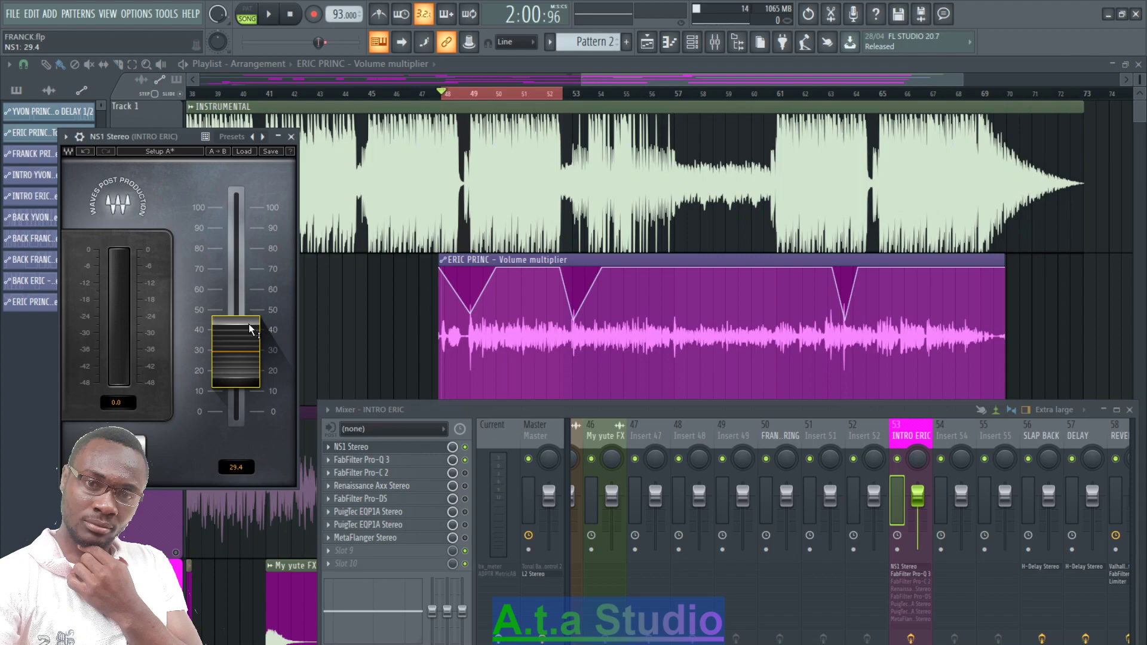
- Free slot 2 on mixer track 53, load Vocal Rider Stereo there ahead of FabFilter Pro-Q 3, and move its window upward
left_click_drag(403, 549, 345, 472)
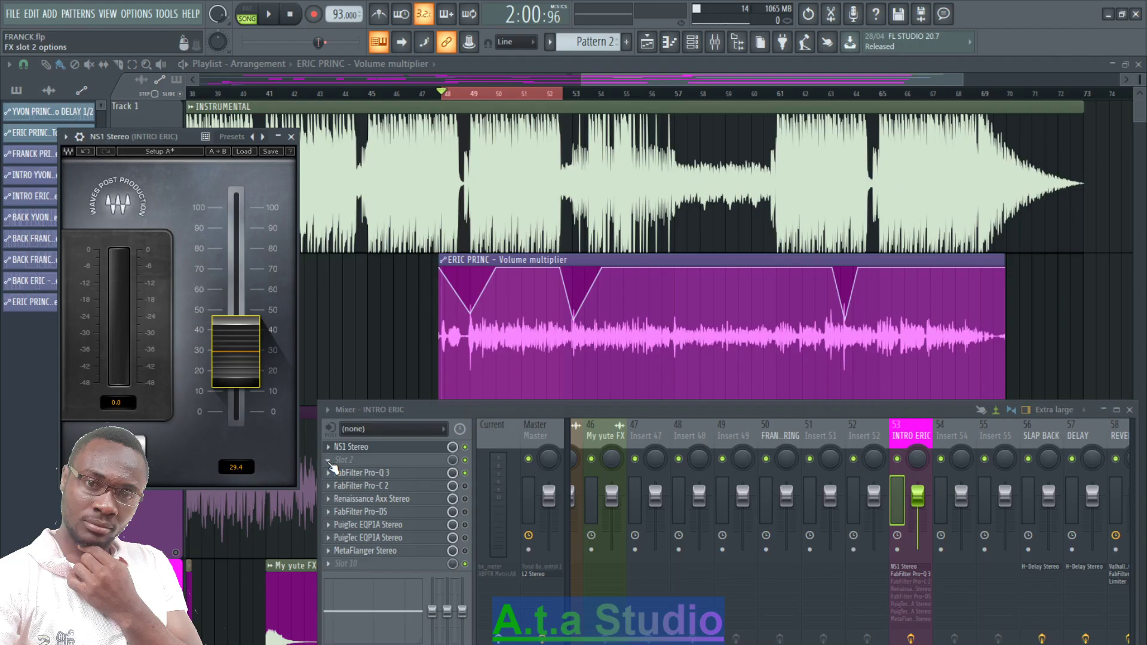
left_click(331, 461)
scroll(628, 397, "down", 3)
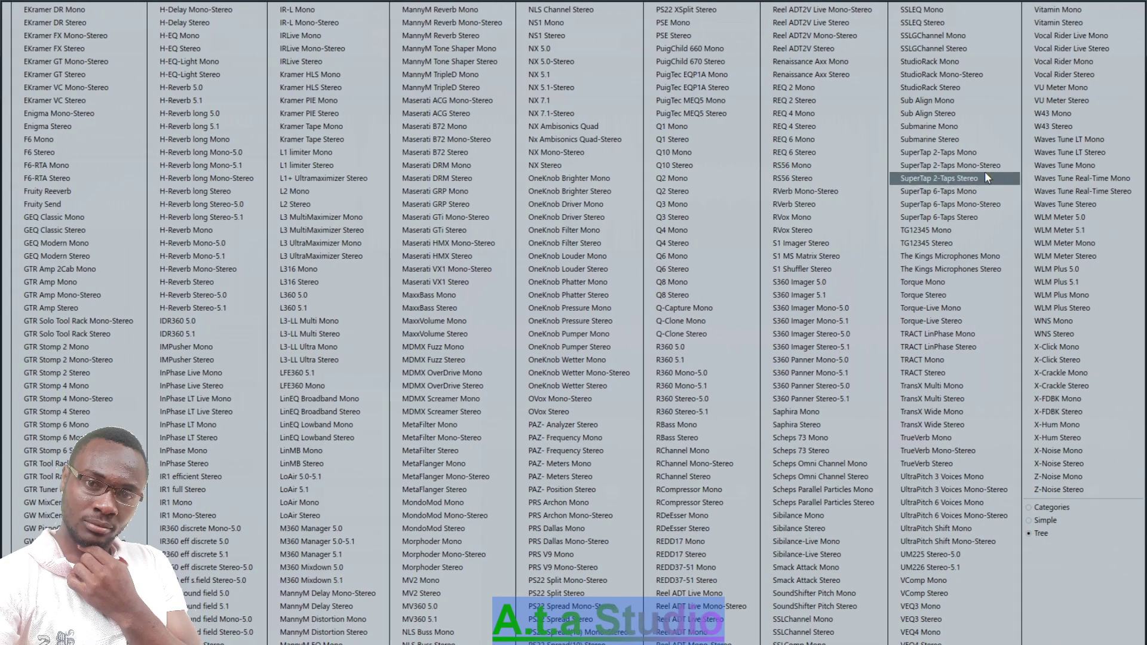
left_click(1066, 74)
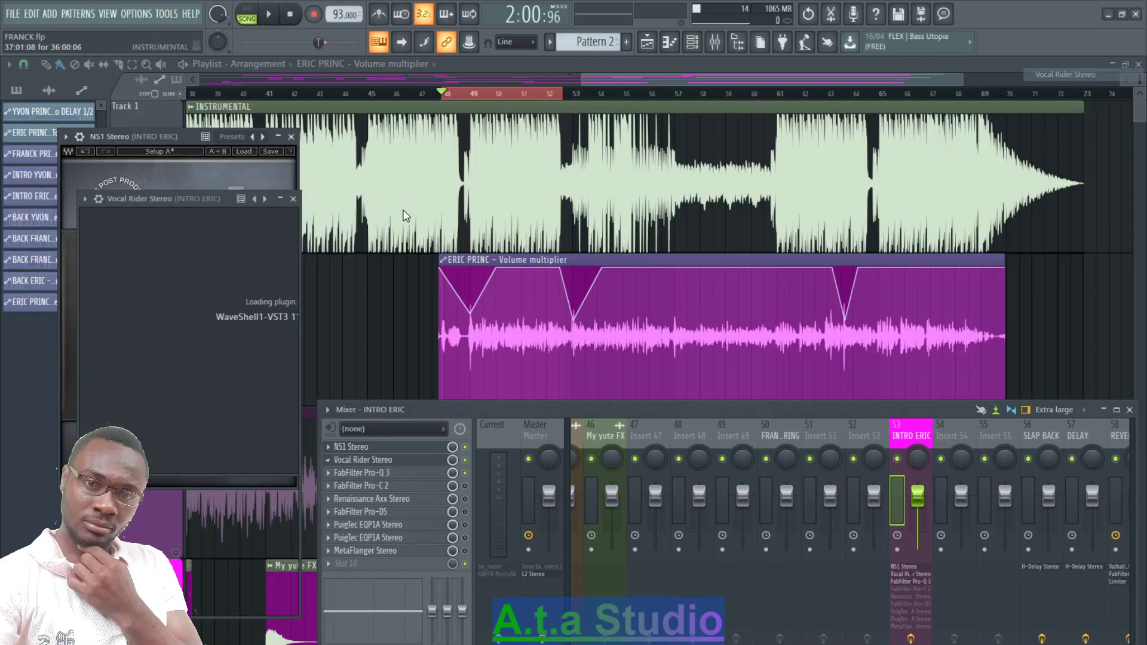
left_click_drag(187, 204, 198, 123)
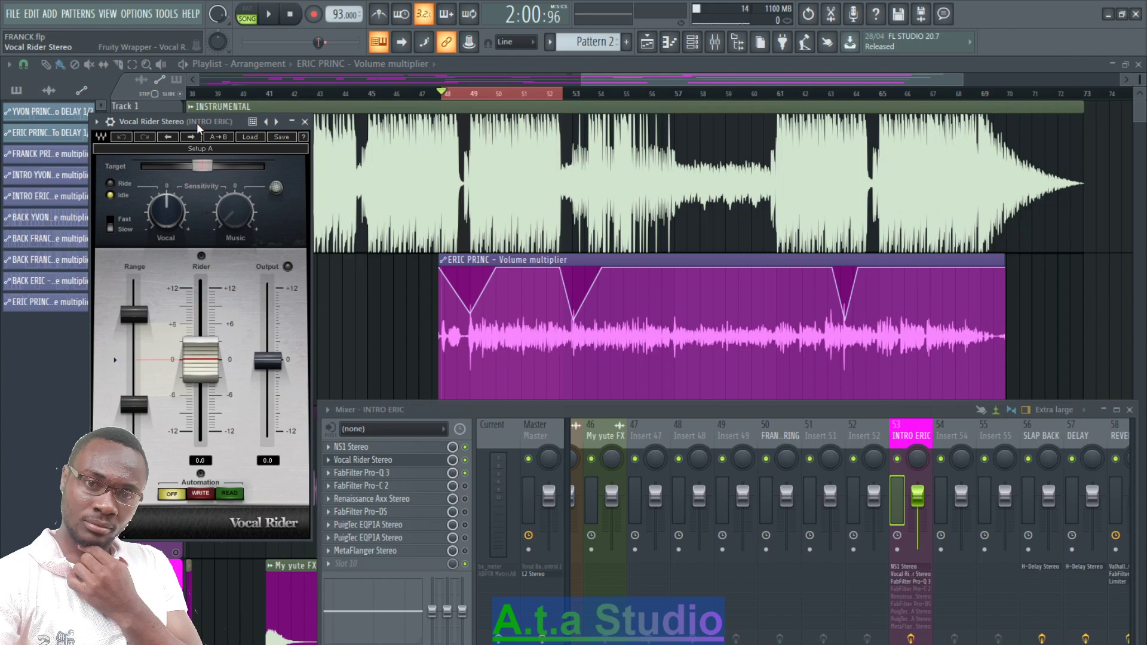
- Close Vocal Rider, open FabFilter Pro-Q 3 from mixer track 53, and move its window upward
mouse_move(525, 371)
mouse_move(552, 303)
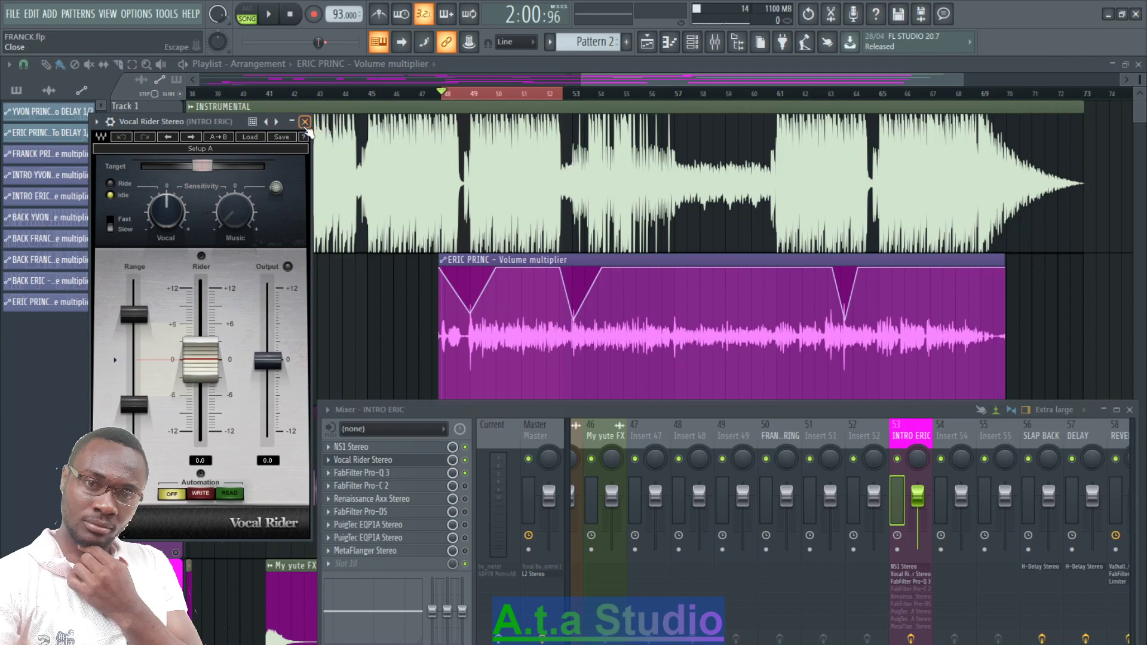
left_click(382, 460)
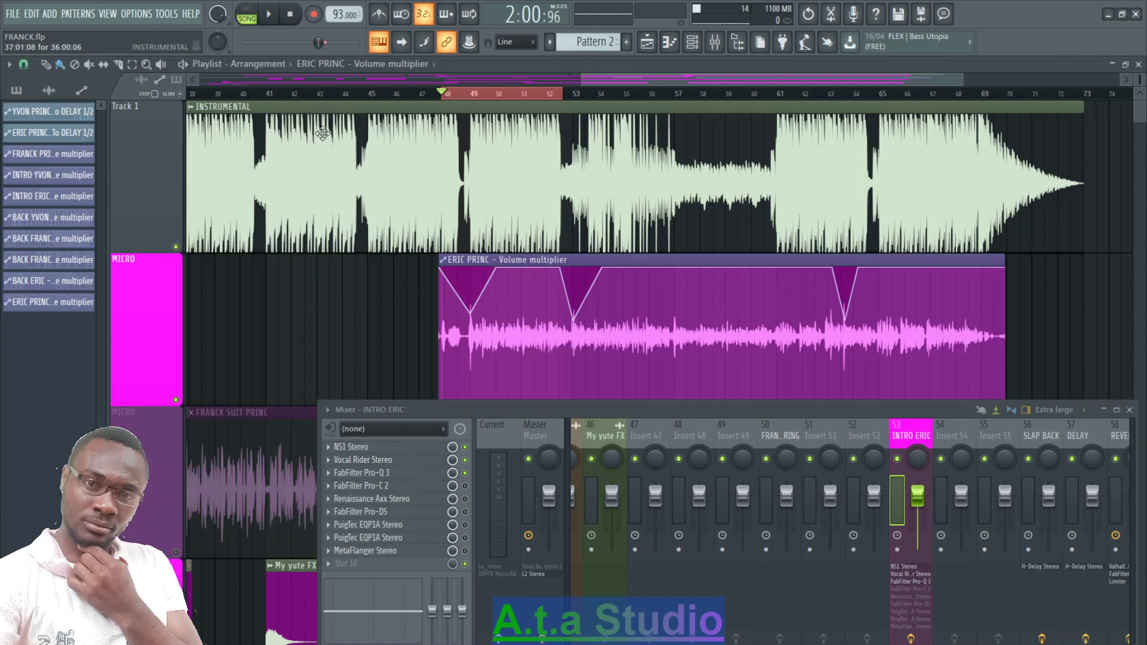
left_click(391, 474)
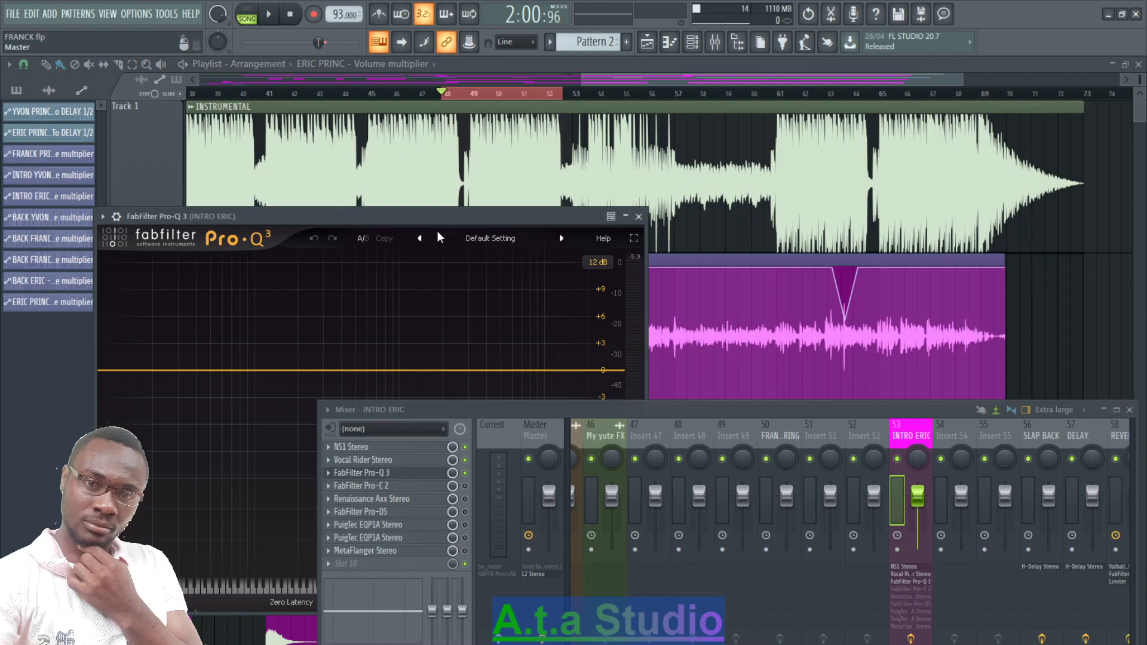
left_click_drag(433, 216, 416, 156)
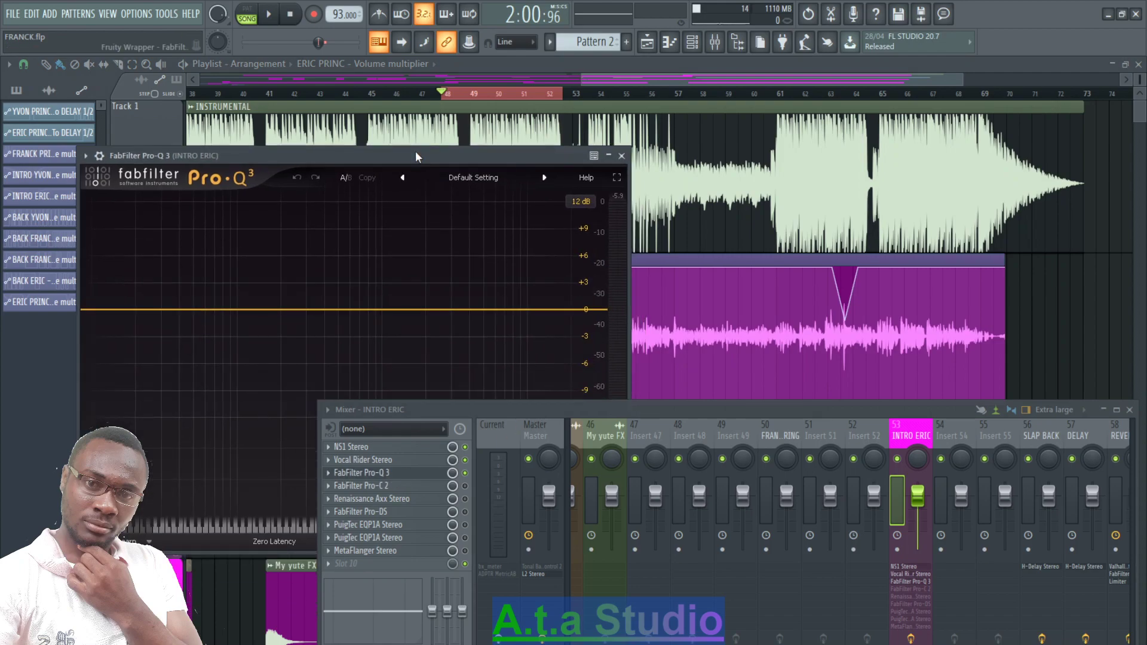
- Bypass Vocal Rider on mixer track 53, start playback, and move the Pro-Q 3 window clear of the effect slots
left_click(465, 460)
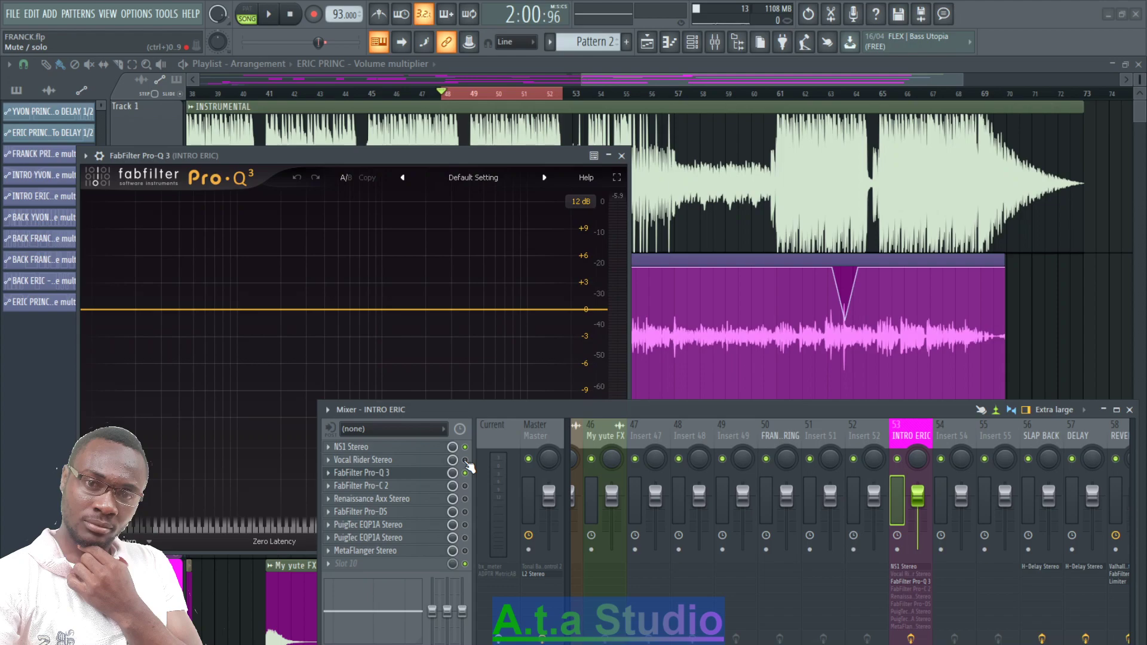
key("space")
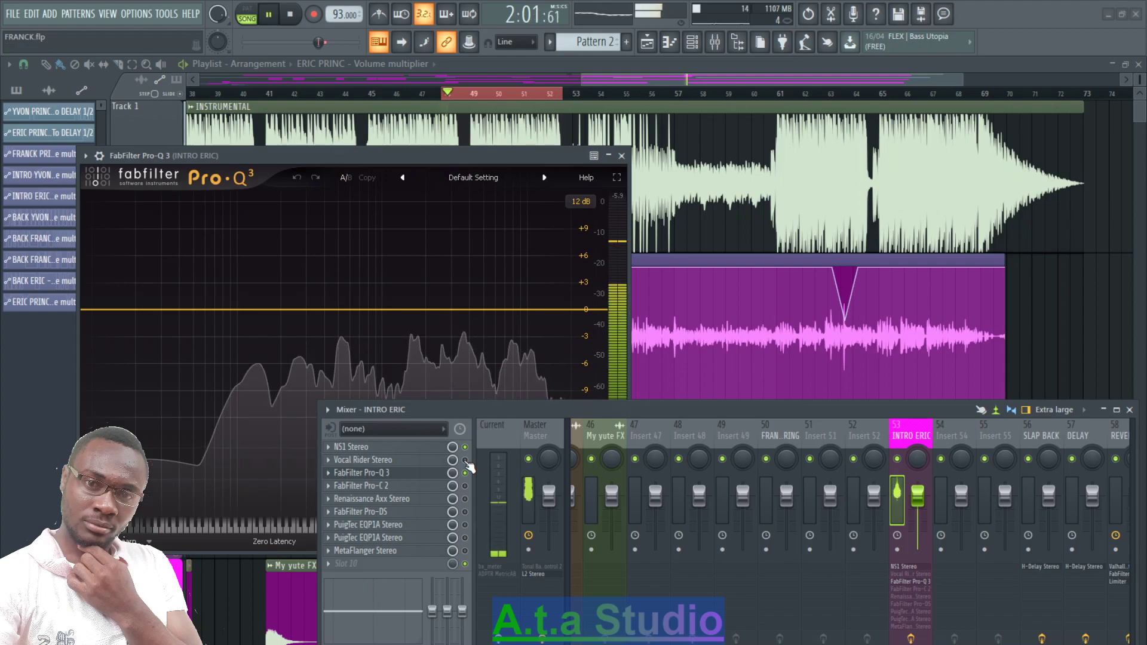
left_click_drag(449, 156, 836, 99)
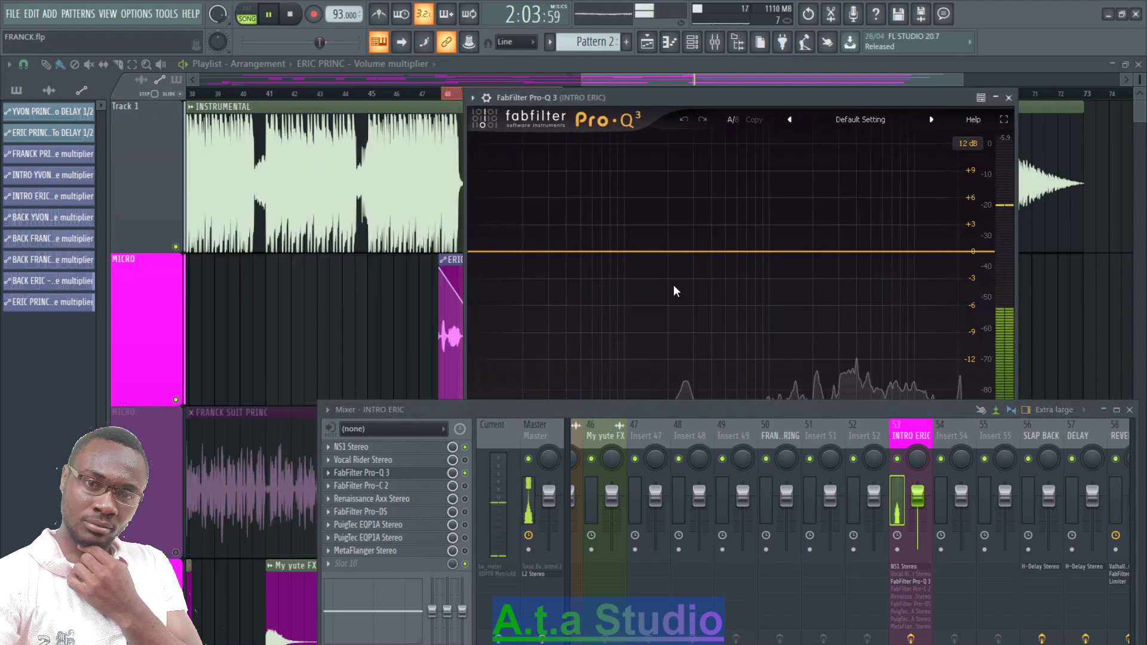
- Add an EQ band in Pro-Q 3, change its shape to Low Cut, and place it at about 94 Hz
left_click_drag(646, 253, 640, 264)
left_click(607, 314)
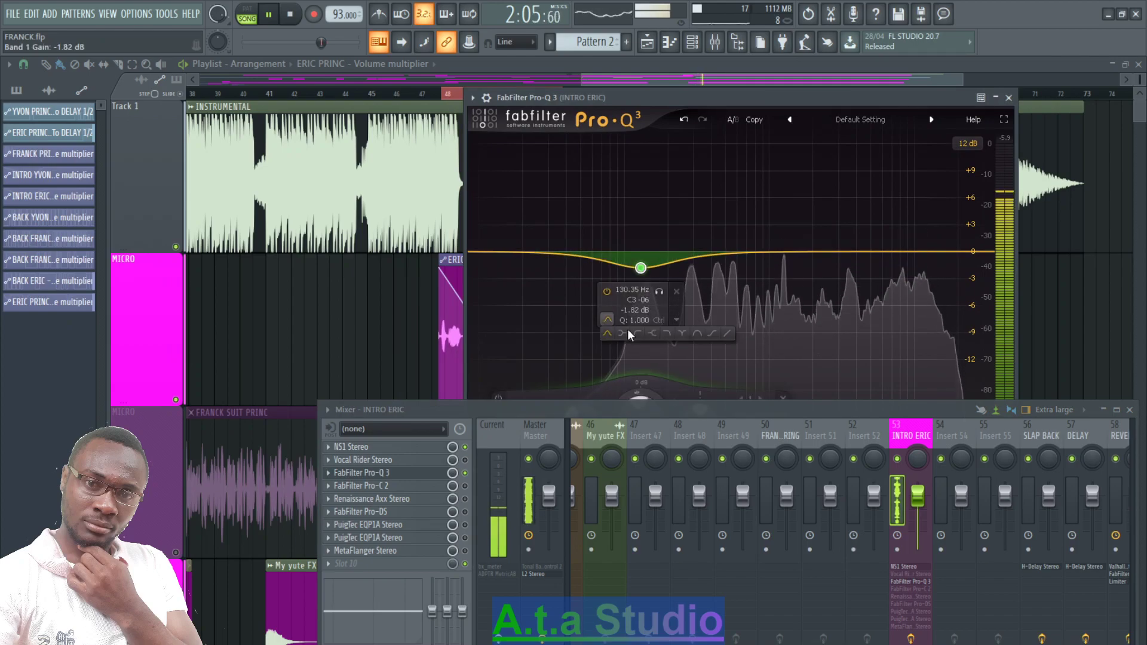
left_click(634, 332)
left_click_drag(791, 417, 537, 357)
left_click(683, 343)
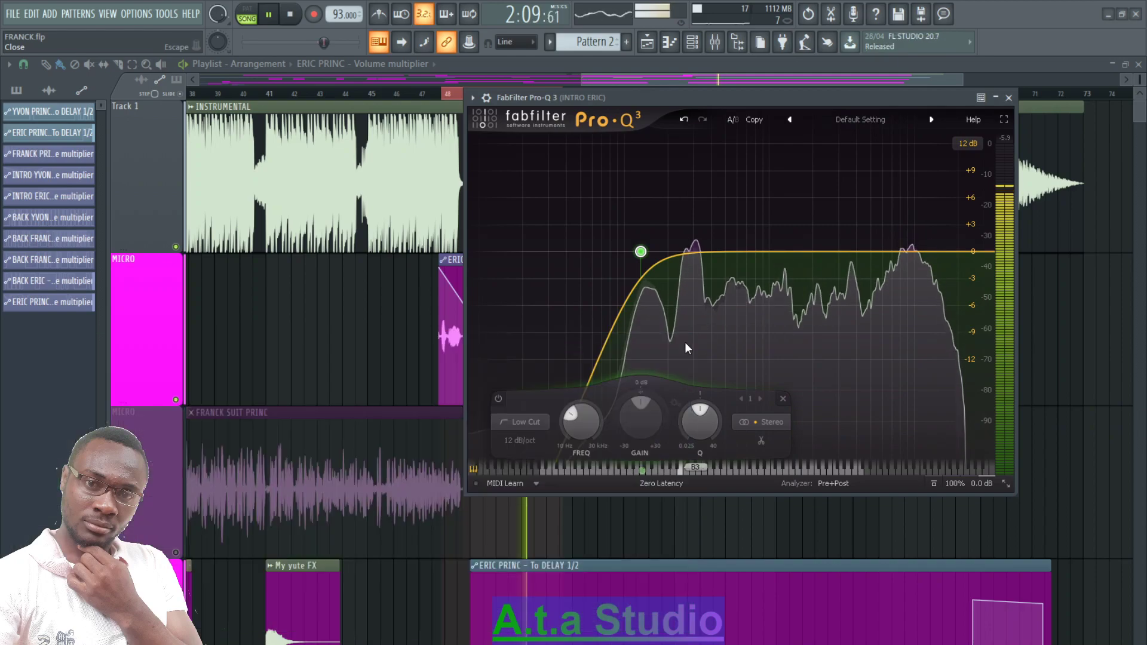
left_click_drag(659, 201, 639, 180)
- Bring back the mixer with track 53 in view and move its window below the Pro-Q 3 curve
key("F9")
scroll(270, 365, "up", 9)
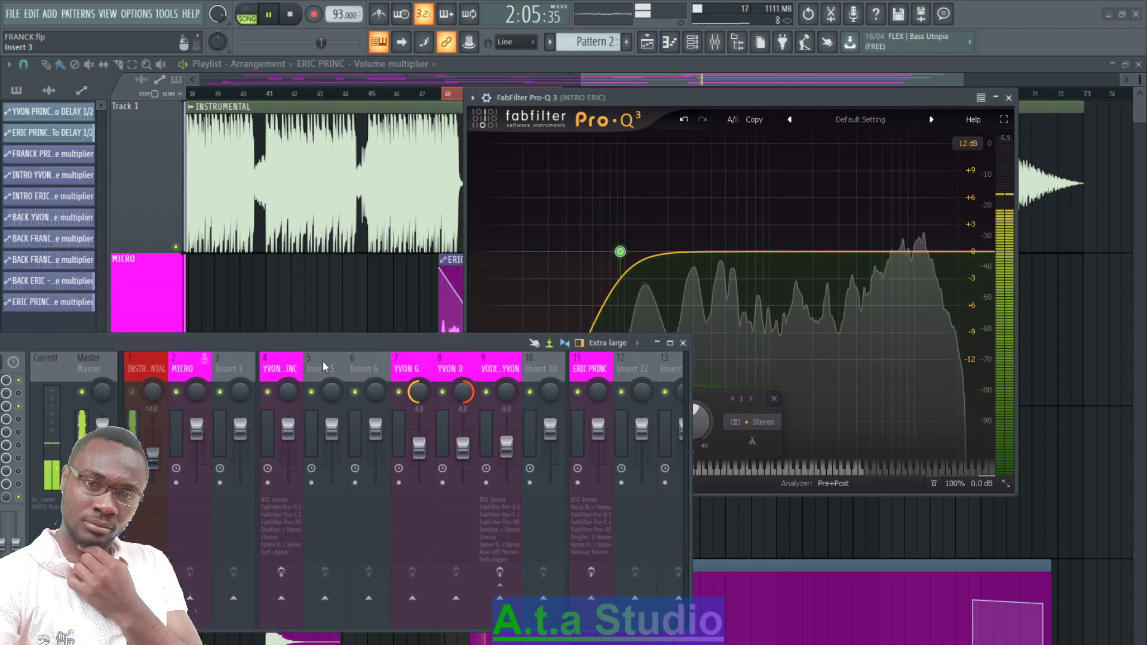
scroll(466, 366, "down", 3)
scroll(465, 365, "down", 5)
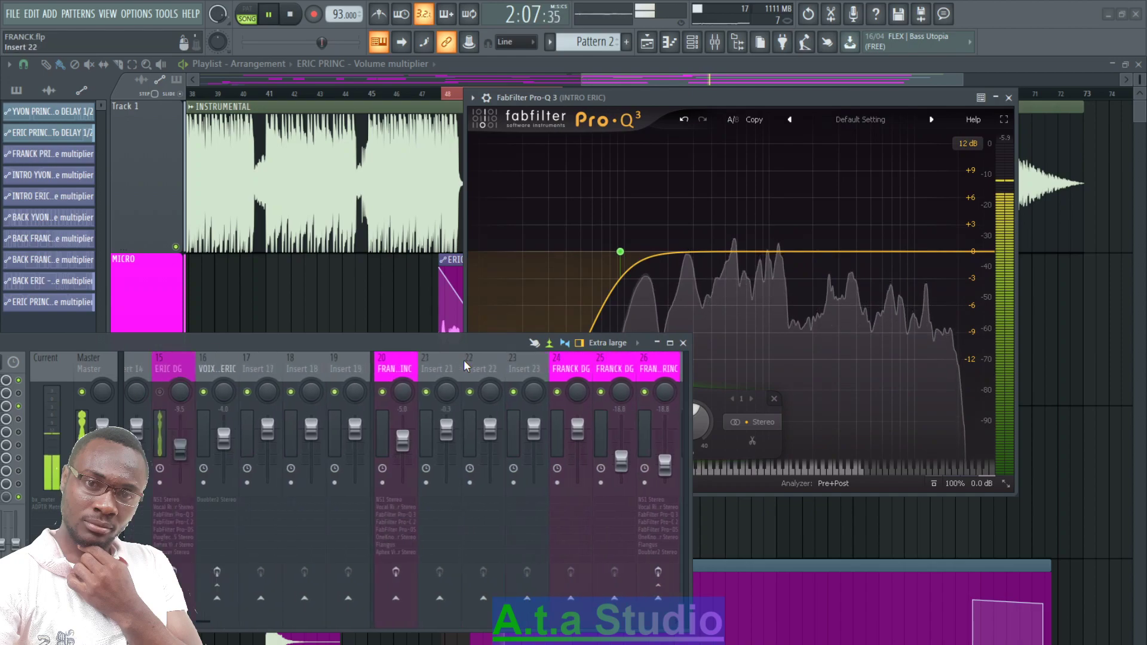
scroll(464, 362, "down", 5)
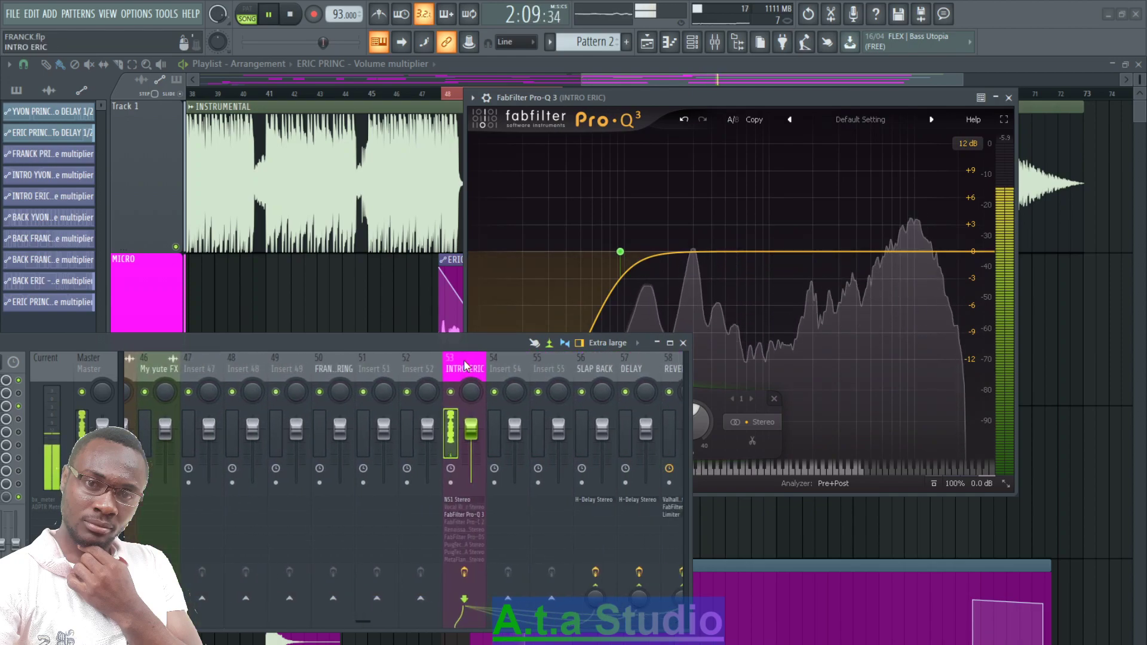
left_click_drag(500, 346, 579, 424)
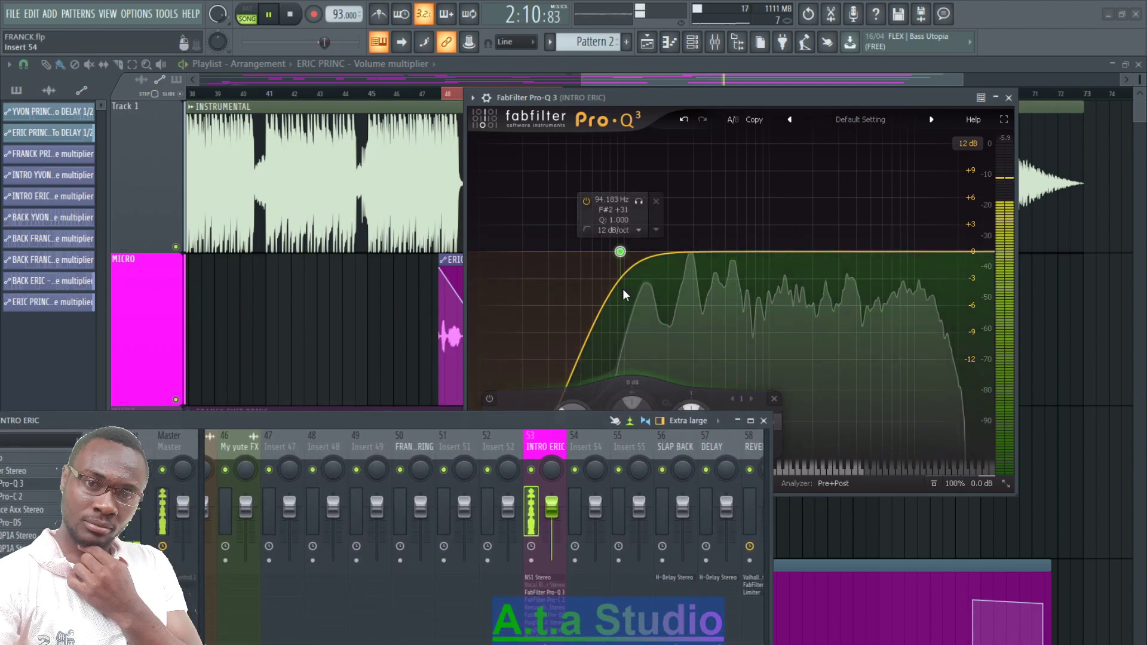
- Audition the low-cut band in solo and shift it to about 101.6 Hz with a Q of about 0.67
left_click(642, 201)
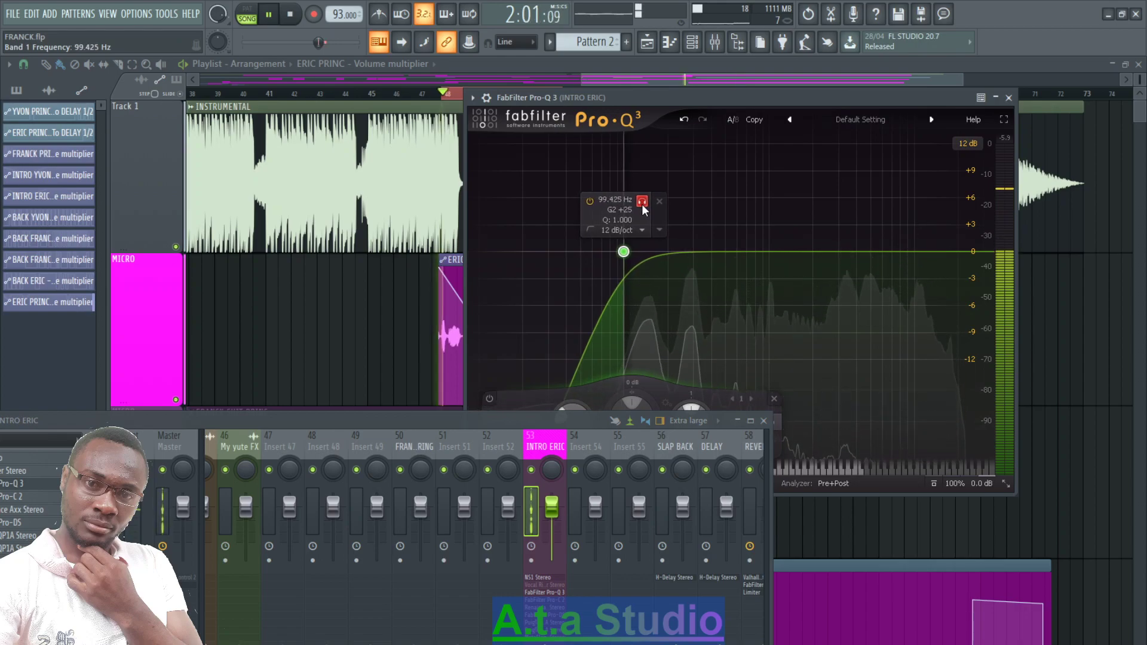
left_click_drag(625, 251, 624, 281)
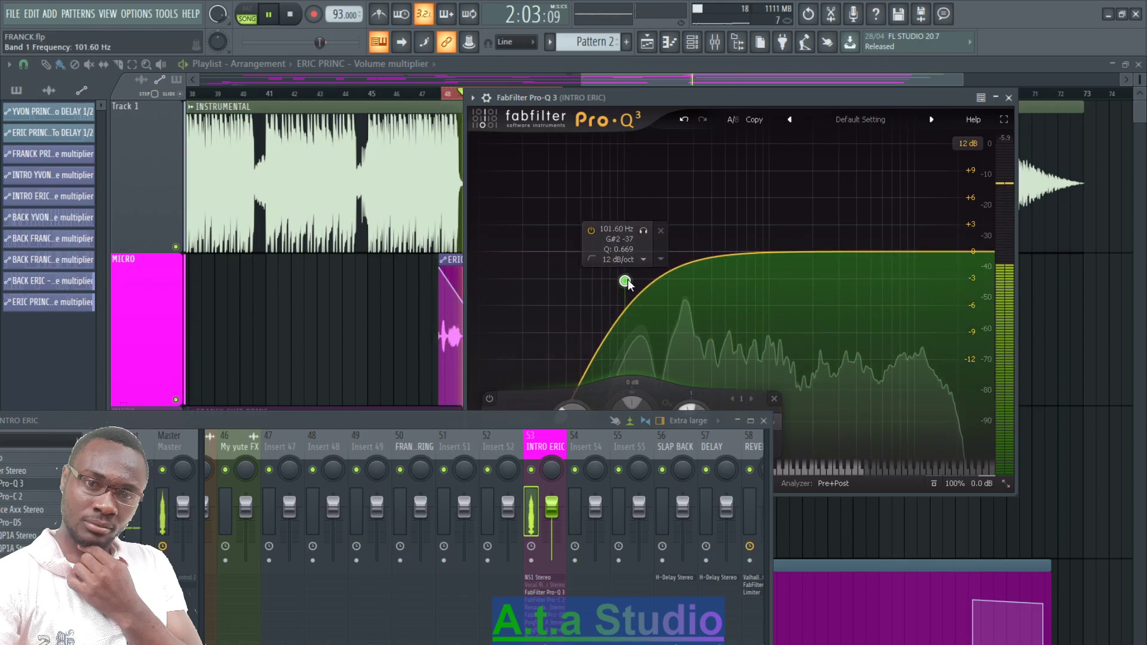
left_click(644, 232)
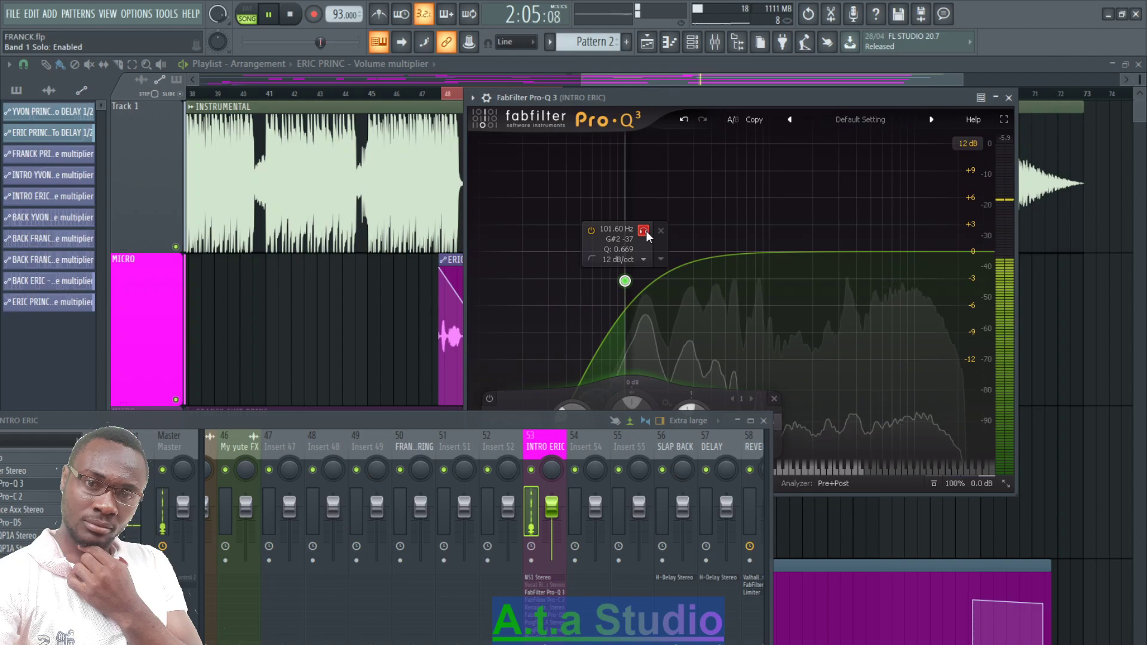
left_click(645, 230)
- Try a narrow bell band near 162 Hz, sweeping it boosted and cutting it to -3 dB, and delete the band
left_click_drag(698, 263, 675, 144)
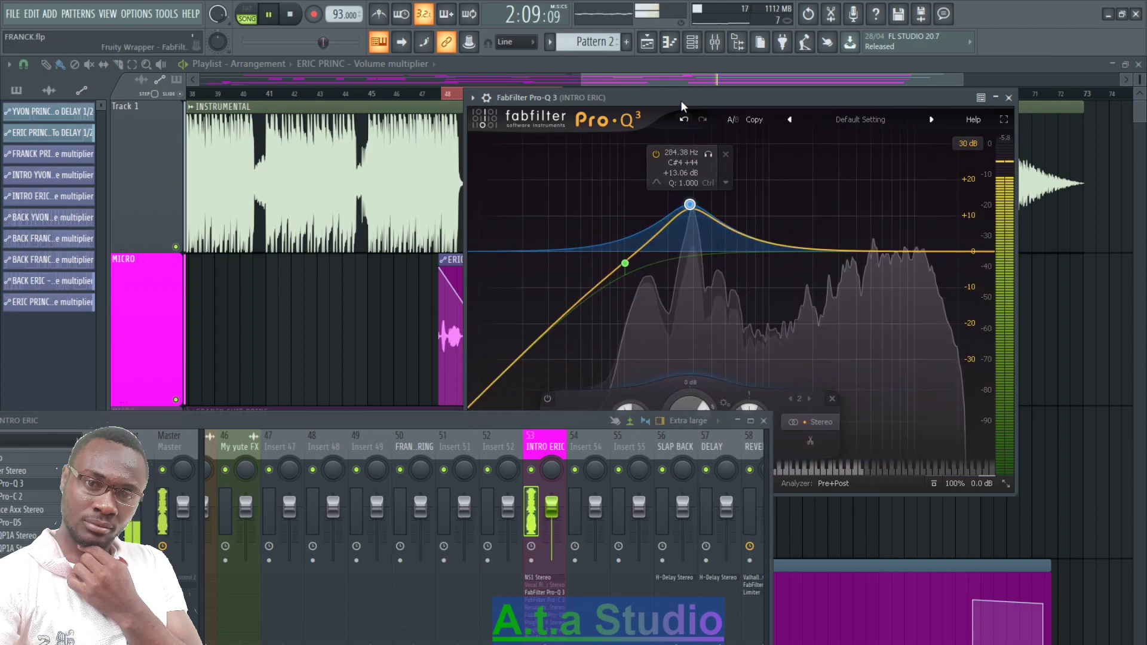
left_click(685, 118)
left_click_drag(698, 255, 678, 167)
scroll(689, 157, "up", 5)
left_click(693, 169)
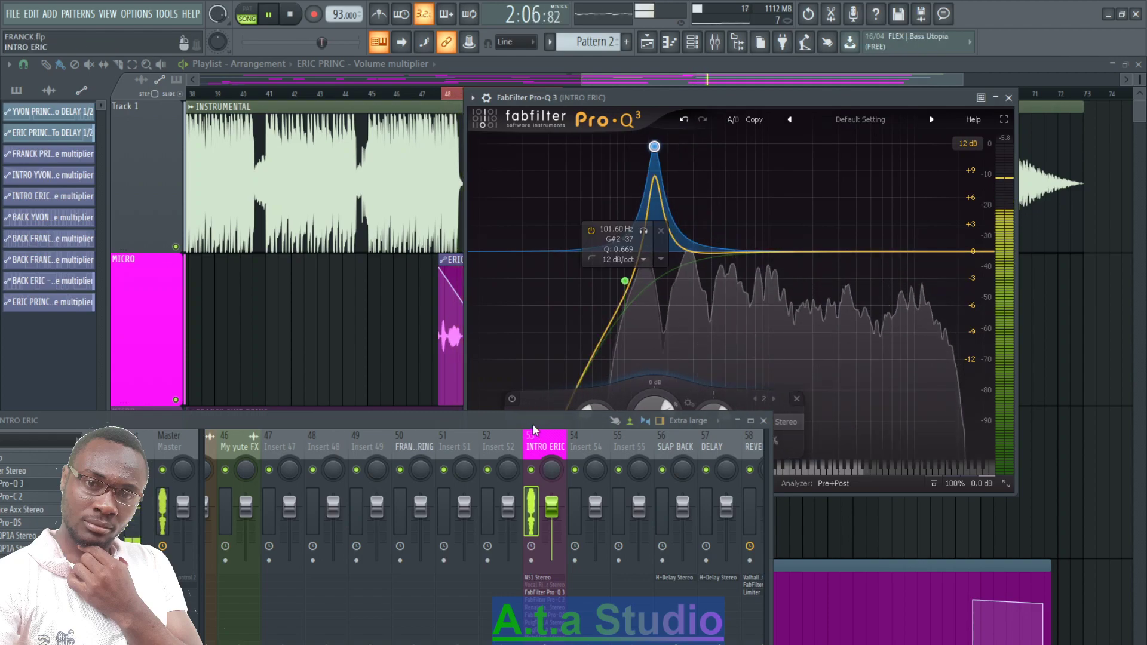
left_click_drag(532, 424, 611, 525)
left_click_drag(639, 451, 649, 501)
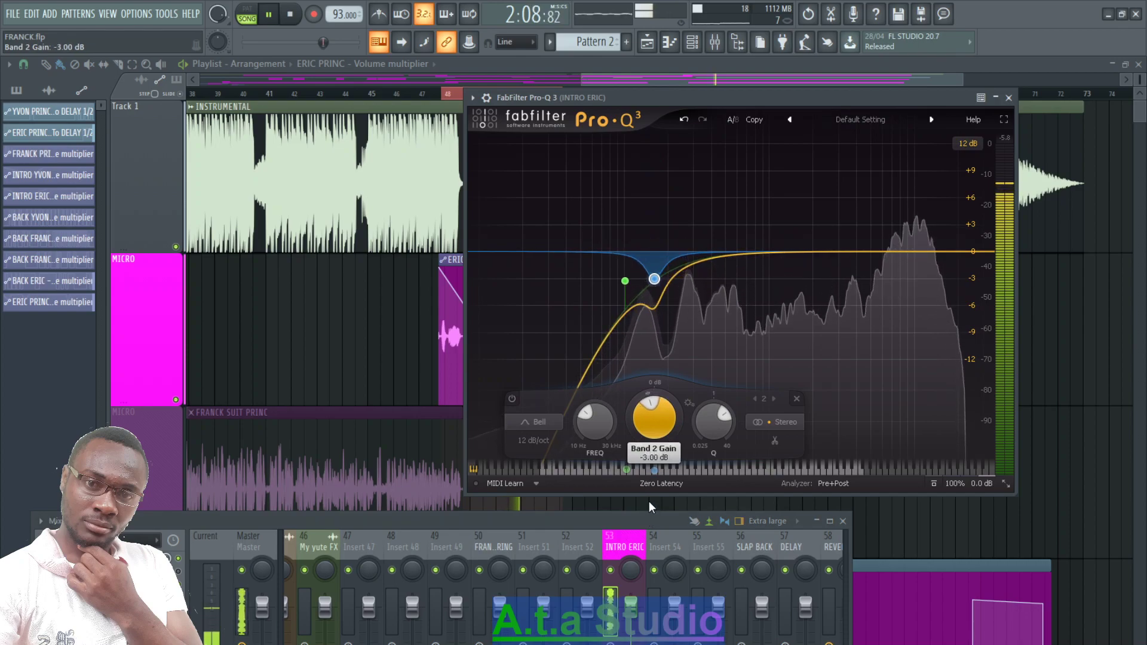
right_click(653, 280)
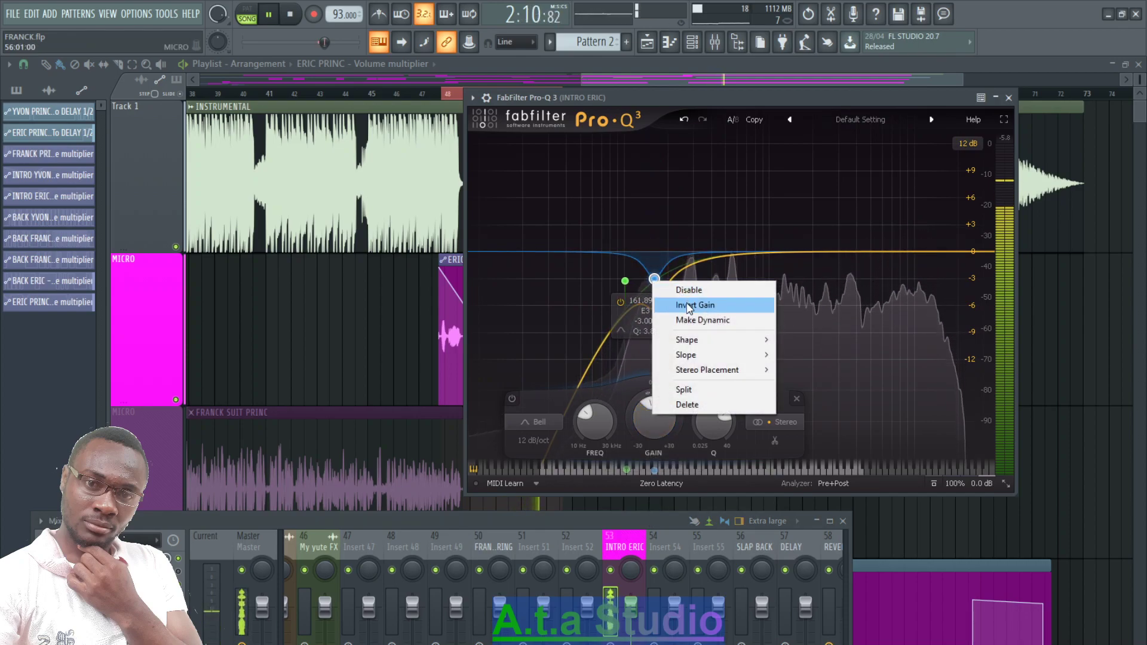
left_click(694, 407)
- Add a boosted bell band with a Q of about 1.97 and turn it into a cut of about 4.4 dB near 242 Hz
left_click_drag(684, 254, 677, 175)
left_click_drag(680, 418, 672, 515)
- Raise the low-cut band's Q to about 1.07 and set its frequency to 100 Hz
mouse_move(630, 278)
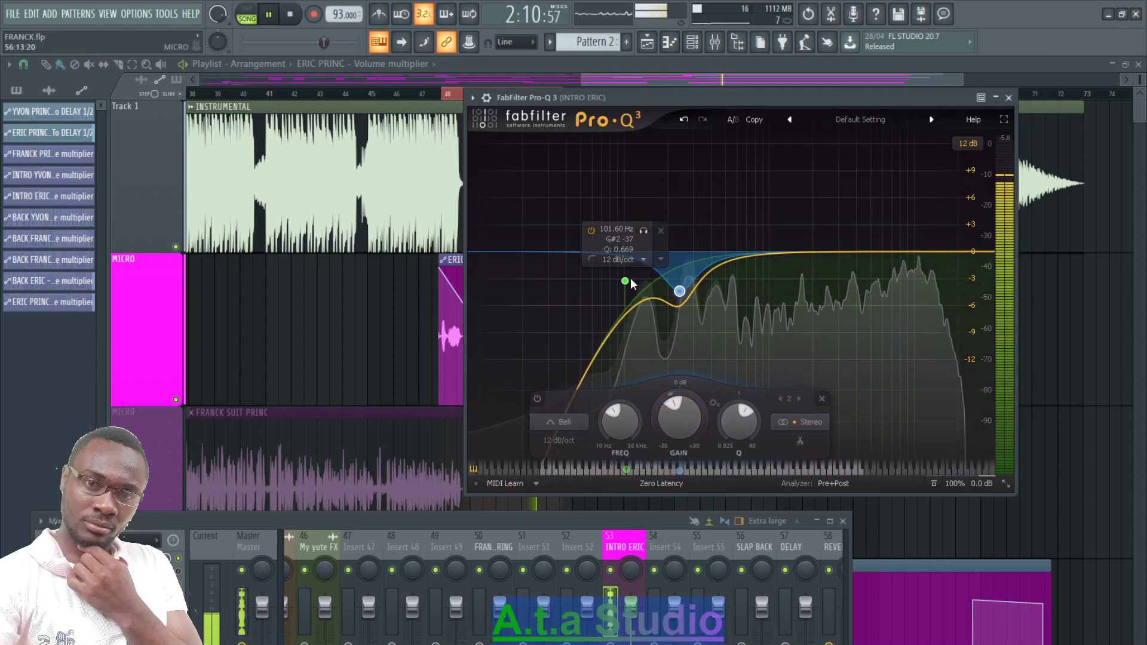
left_click_drag(628, 283, 621, 249)
double_click(608, 195)
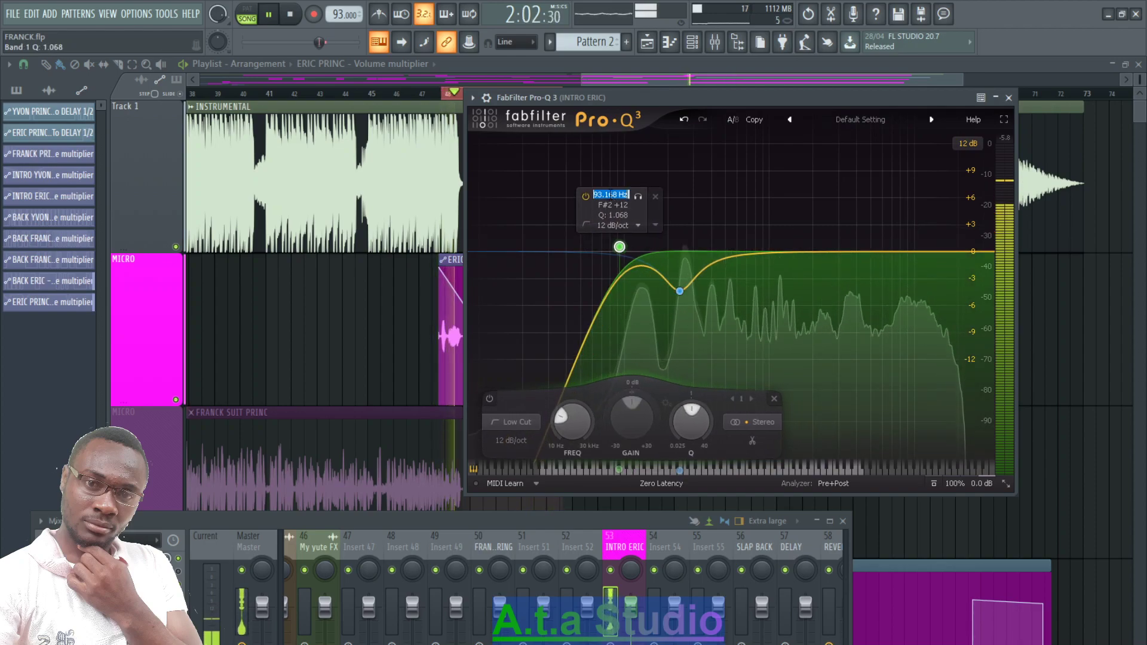
type("100")
key("Return")
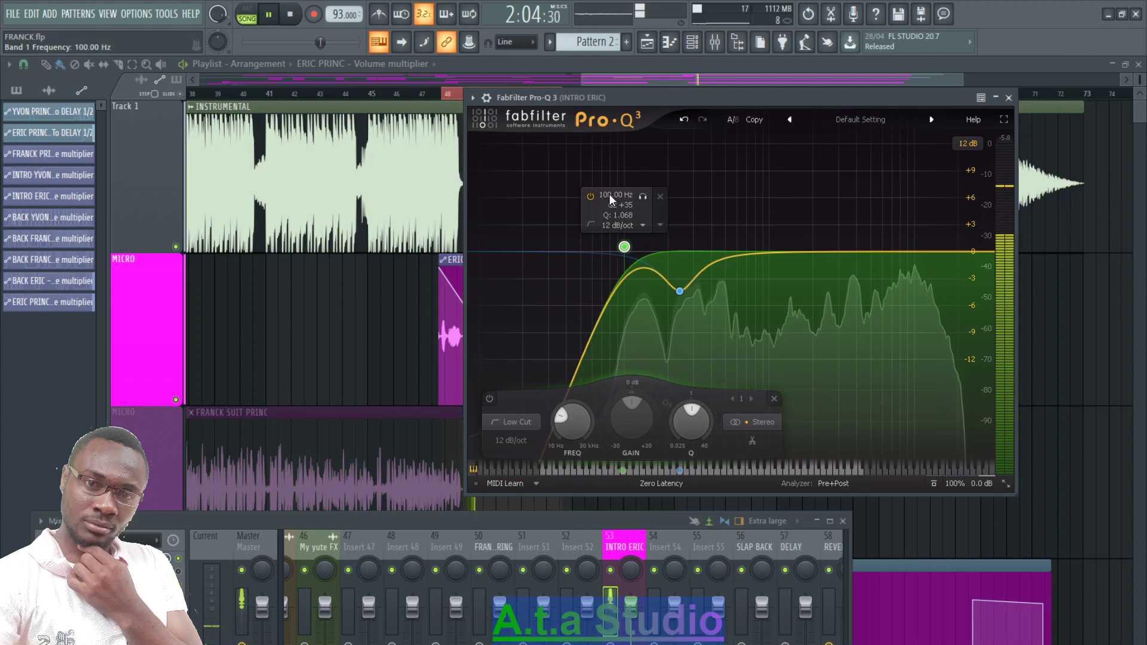
- Set the gain of the bell band near 242 Hz to -3 dB
left_click(680, 291)
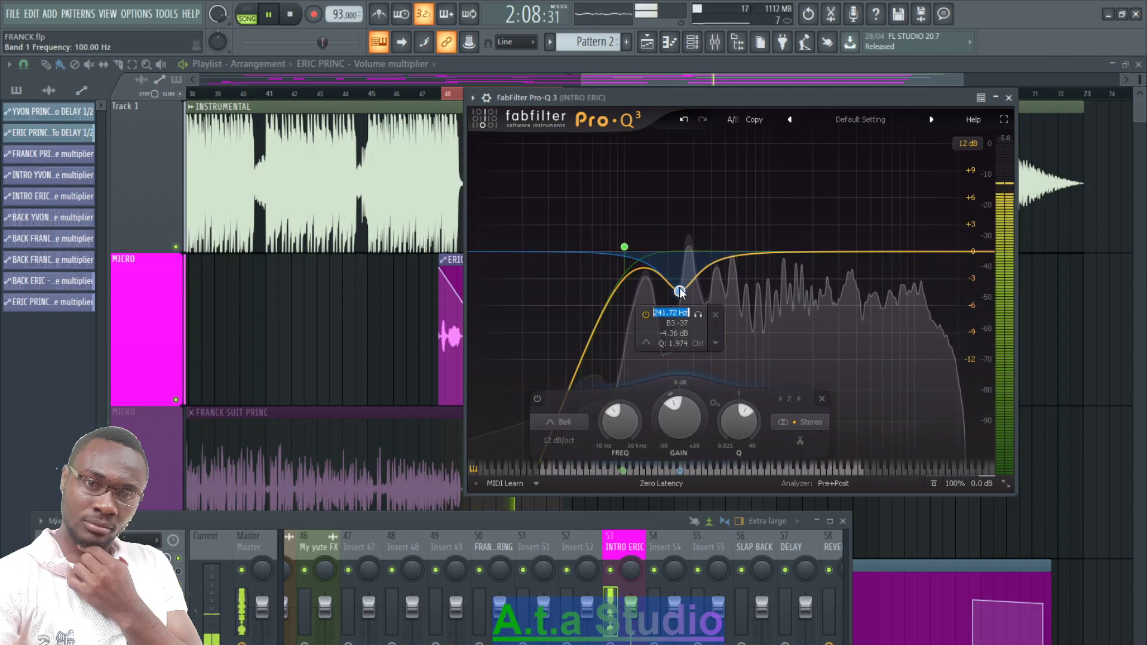
double_click(675, 333)
type("-3")
key("Return")
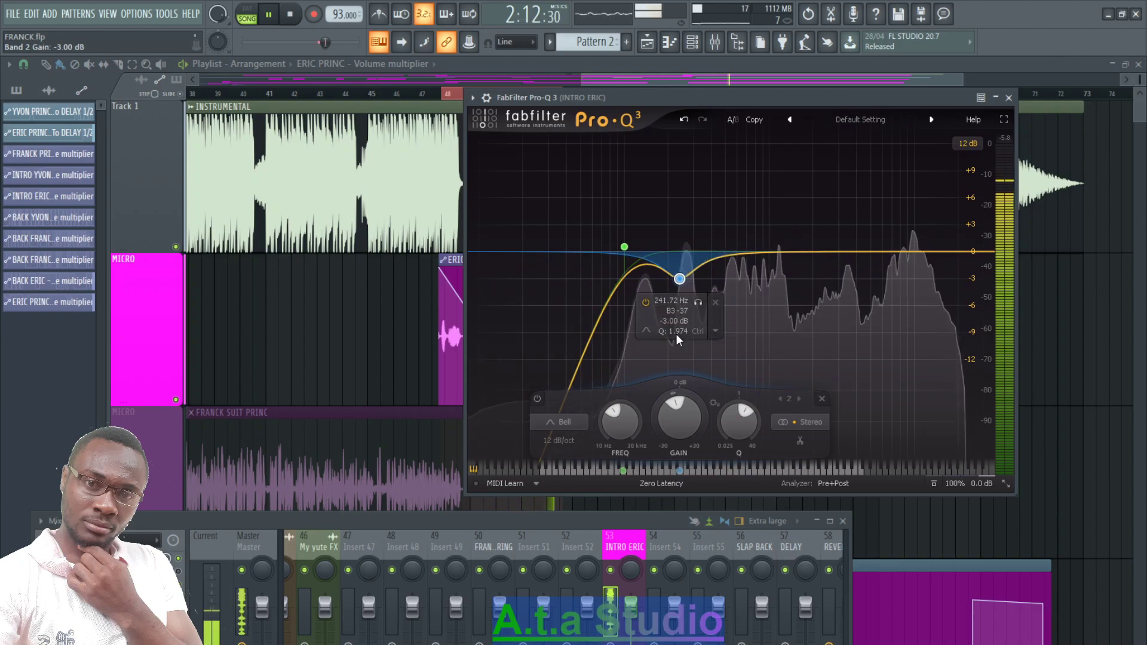
- Add a third, narrower bell band above the 242 Hz cut, lower it to a slight cut, and stop playback
left_click_drag(757, 255, 752, 182)
scroll(778, 150, "up", 5)
left_click_drag(735, 418, 738, 503)
key("space")
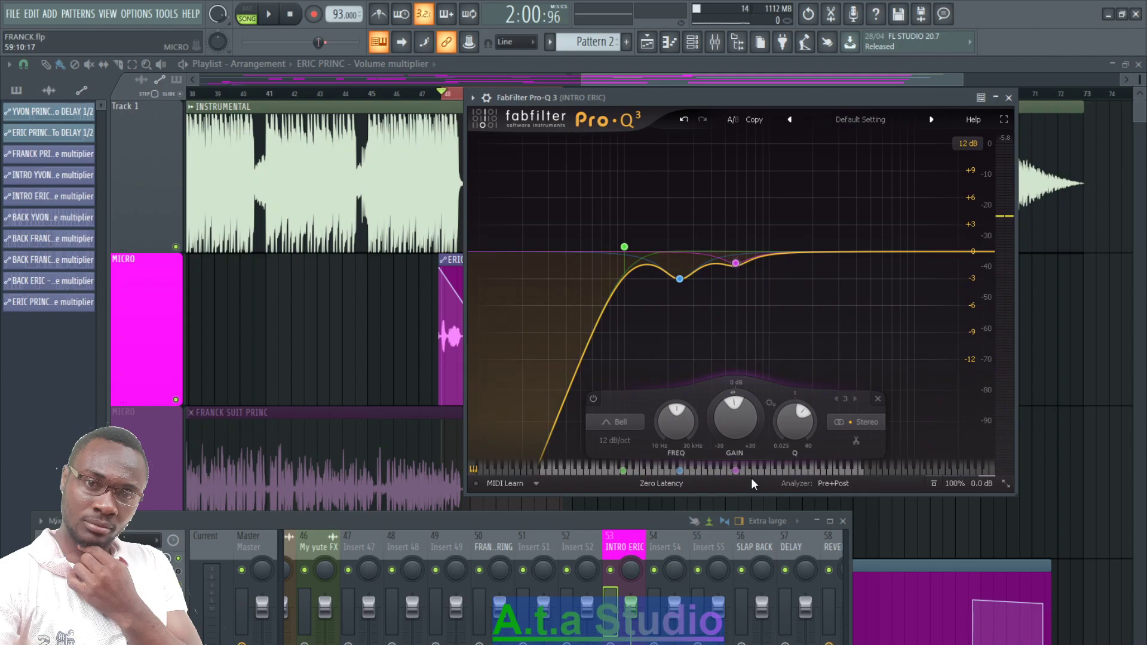
mouse_move(775, 271)
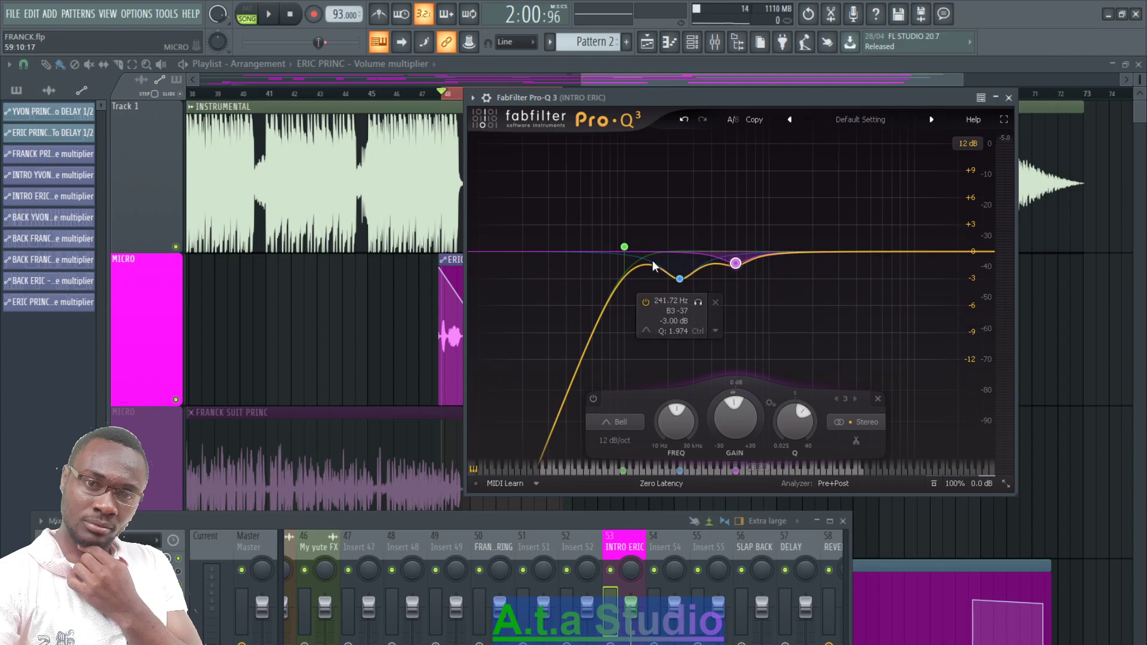
mouse_move(636, 262)
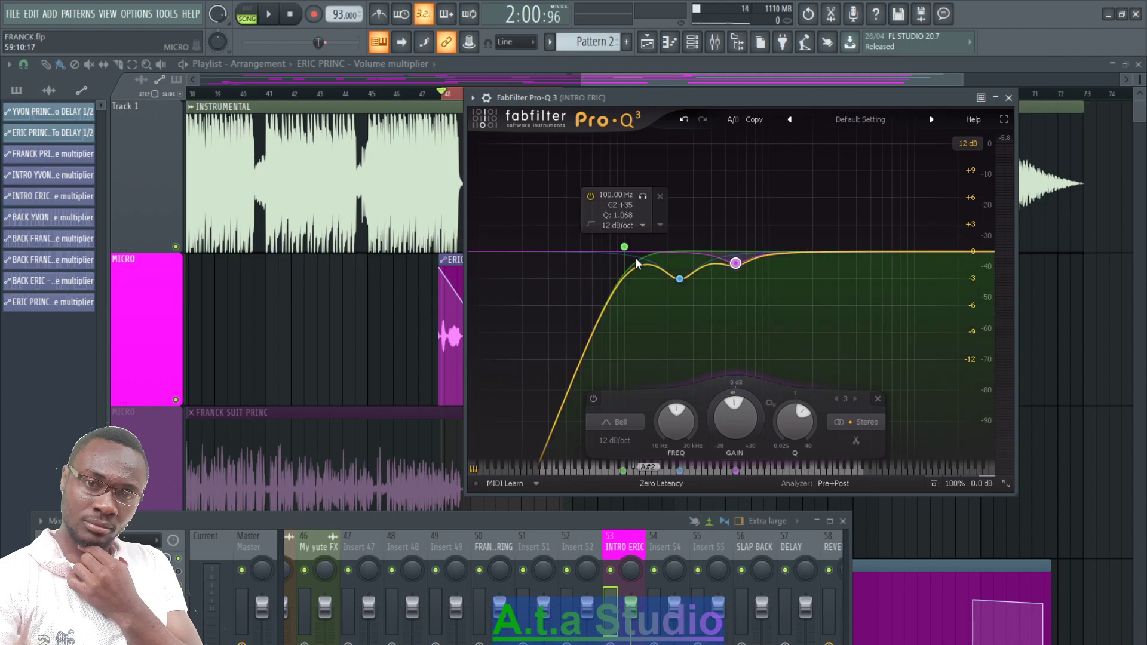
- Toggle the solo of the 100 Hz low-cut band on and off and inspect the neighbouring low-mid dip
left_click(643, 197)
left_click(643, 196)
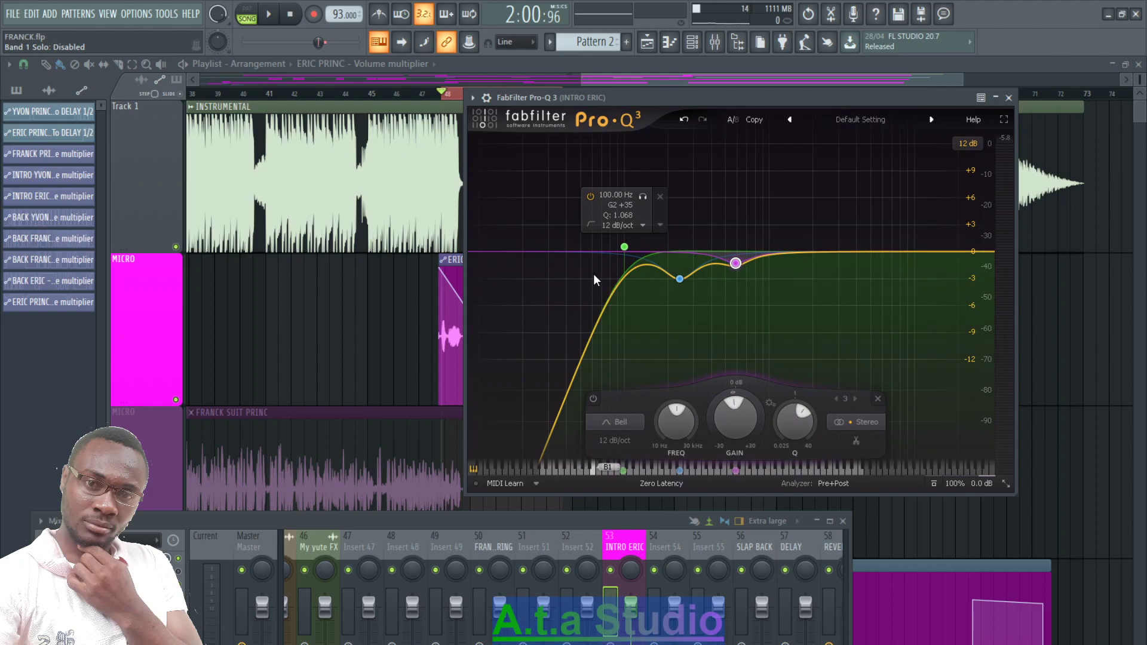
mouse_move(680, 280)
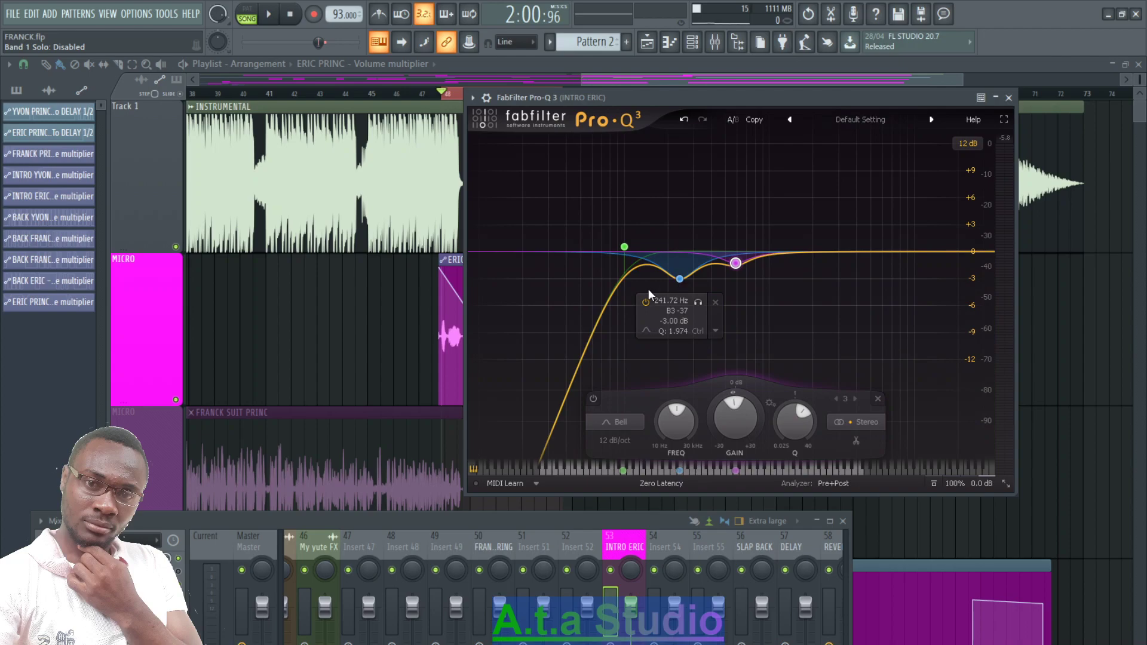
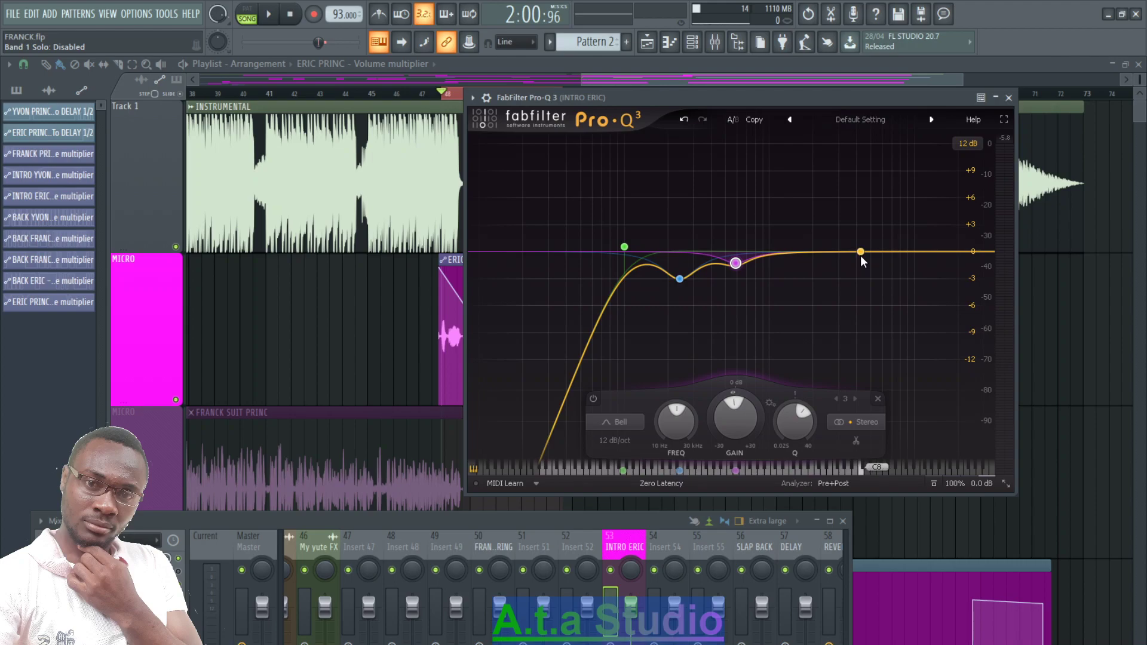
- Play the vocal and add a high-shelf band in the treble at about 5843 Hz with about +2.4 dB
key("space")
left_click_drag(860, 260, 882, 231)
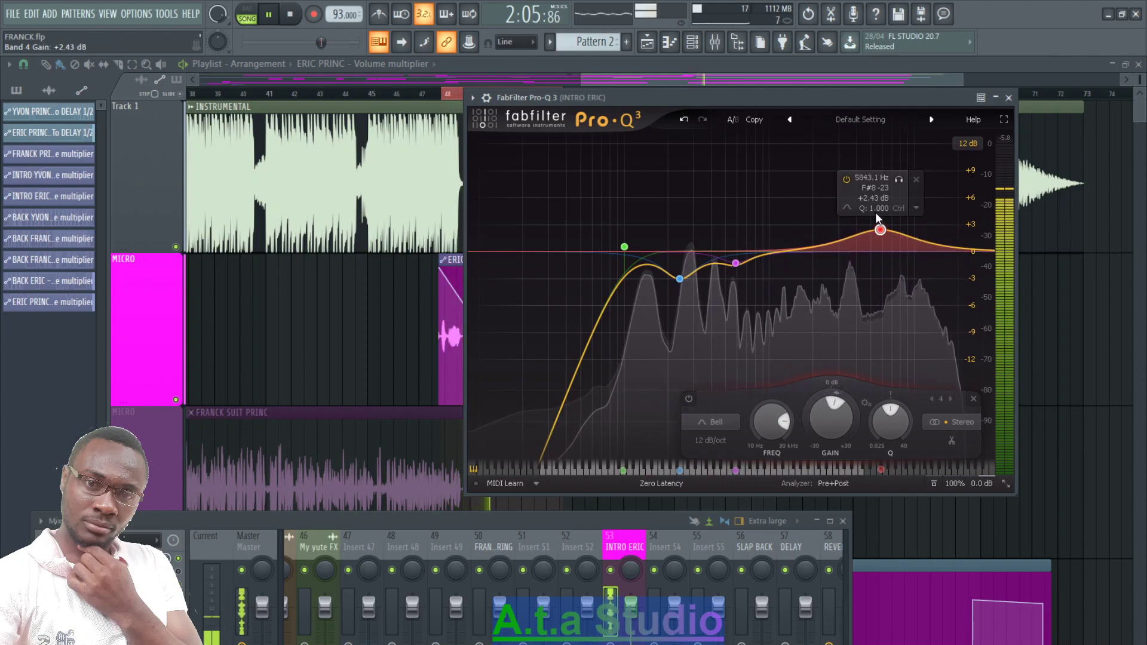
left_click(846, 207)
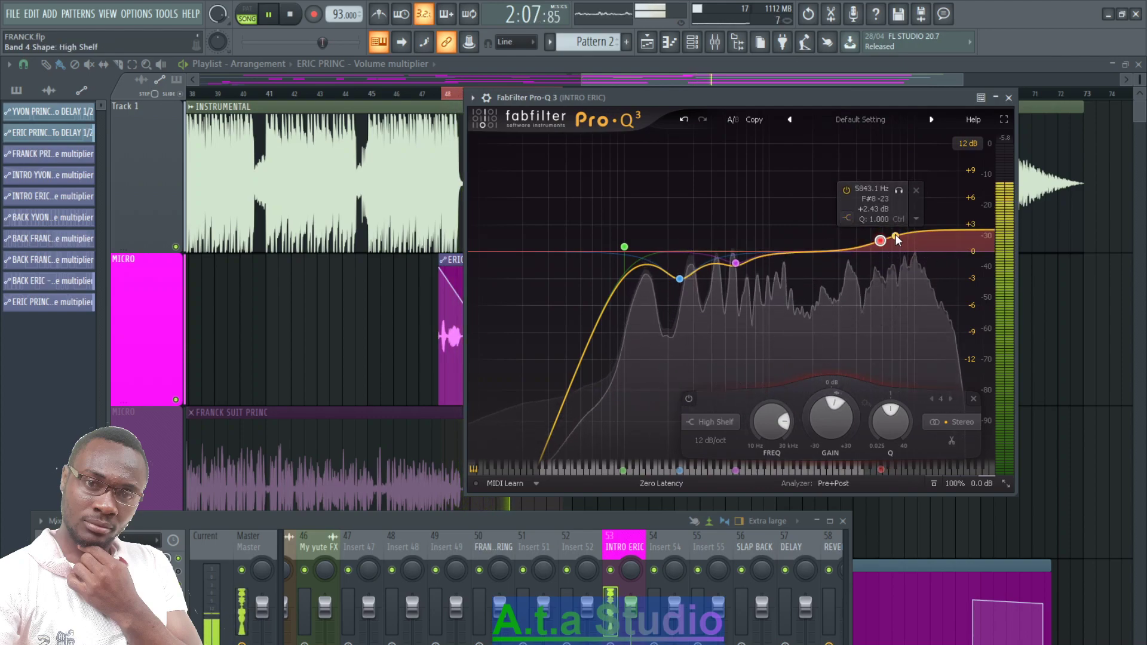
- Shift the high-shelf band down to about 2707 Hz and set its gain to +1 dB
left_click_drag(876, 247, 833, 247)
double_click(822, 211)
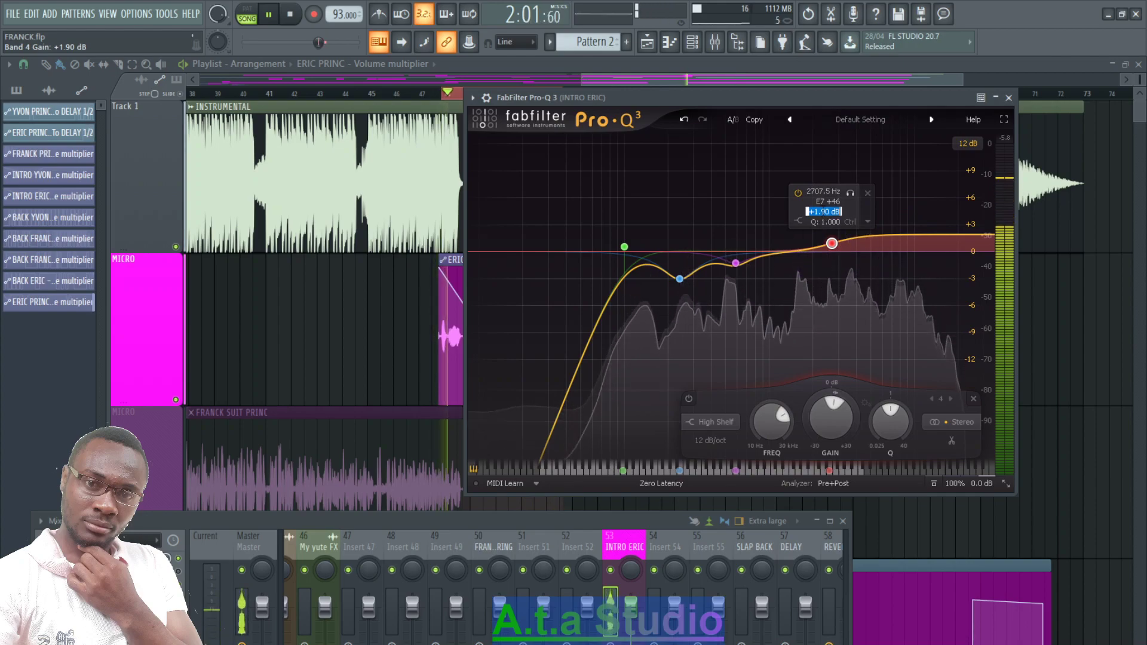
type("1")
key("Return")
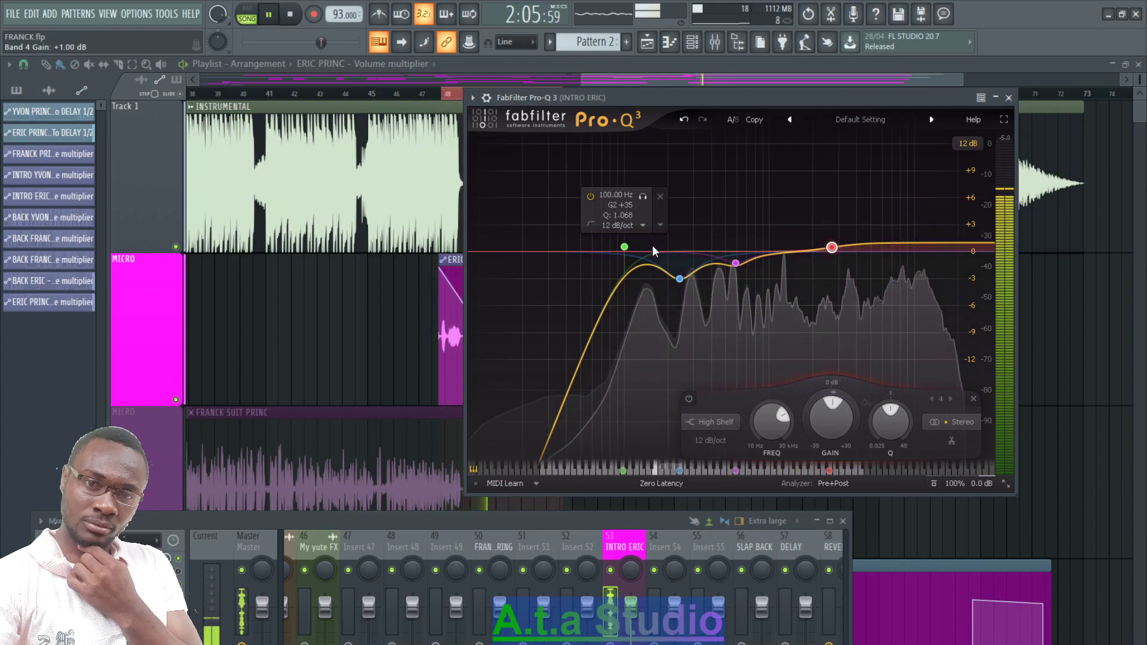
- Bring the mixer forward, bypass FabFilter Pro-Q 3 on the intro vocal track and listen to the vocal without it
mouse_move(638, 211)
left_click_drag(307, 521, 424, 441)
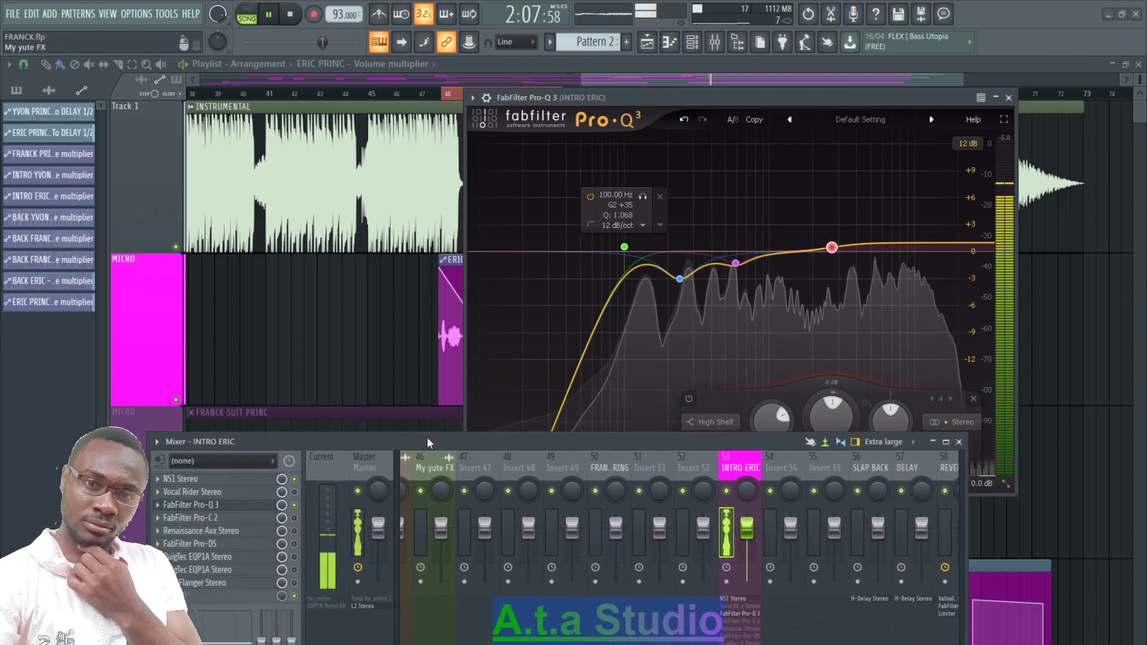
left_click(297, 500)
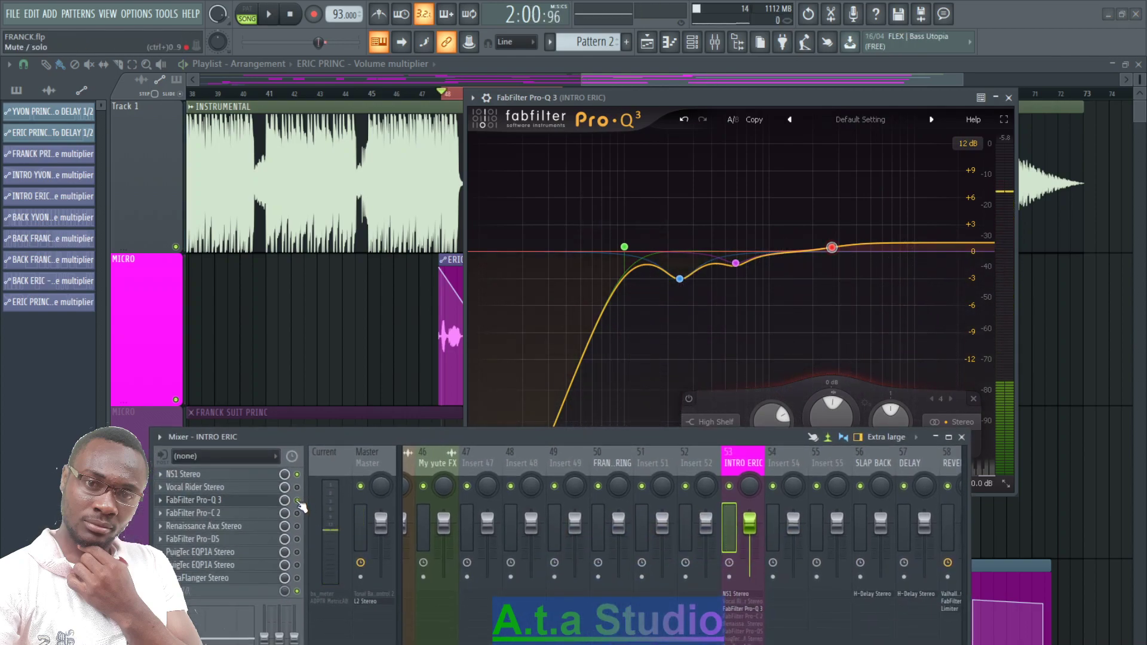
key("space")
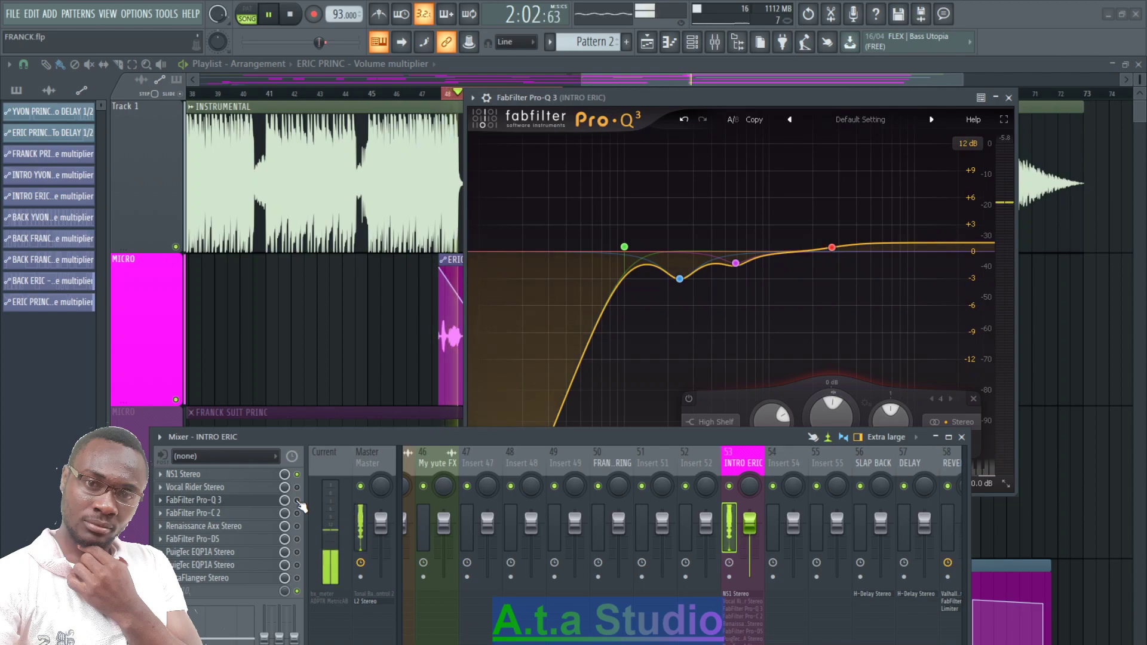
left_click(296, 500)
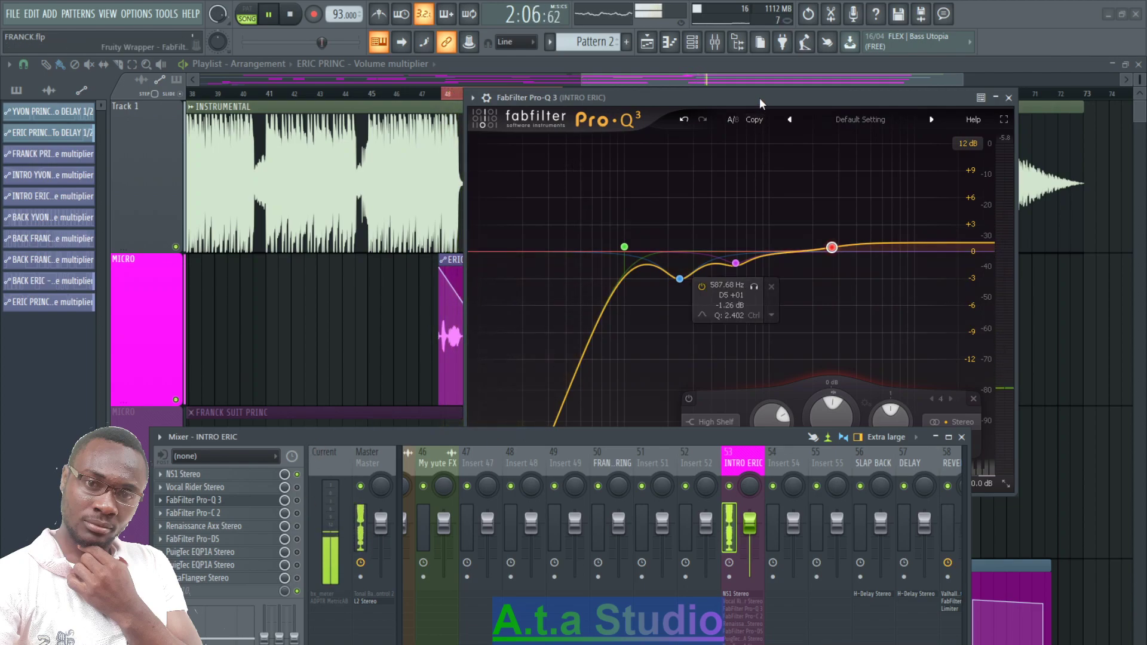
- Stop playback and arrange the EQ window and the enlarged mixer side by side
left_click_drag(759, 98, 393, 75)
key("space")
left_click_drag(159, 440, 655, 127)
double_click(889, 140)
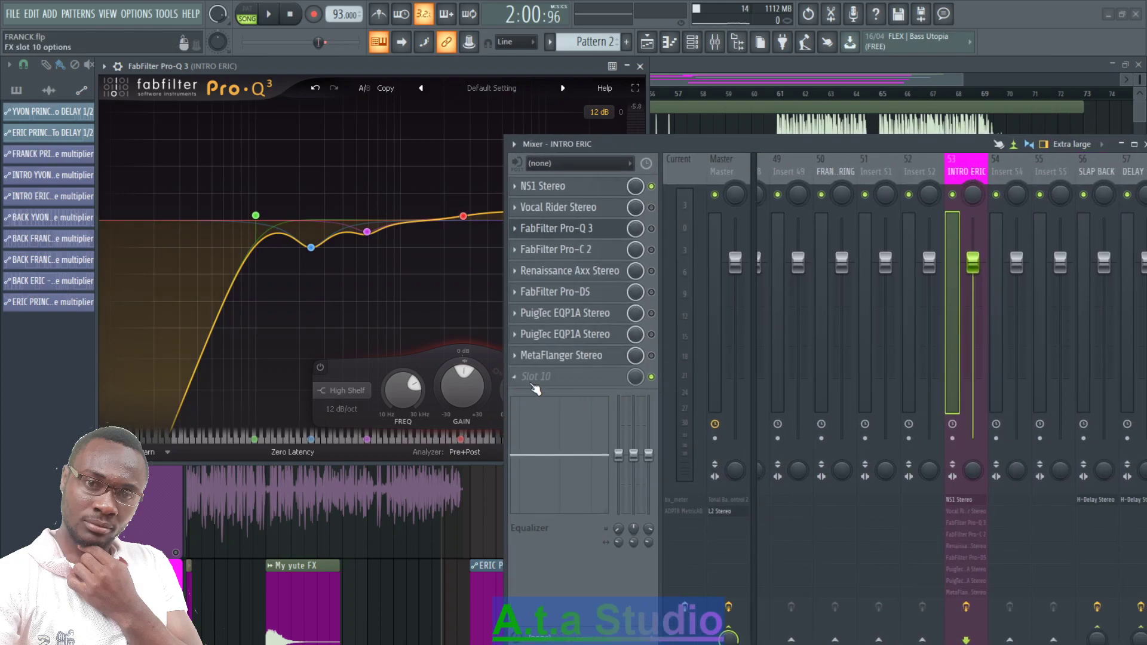
- Search the effect plugins for "meter" and load bx_meter into slot 10 of the intro vocal track
left_click(523, 381)
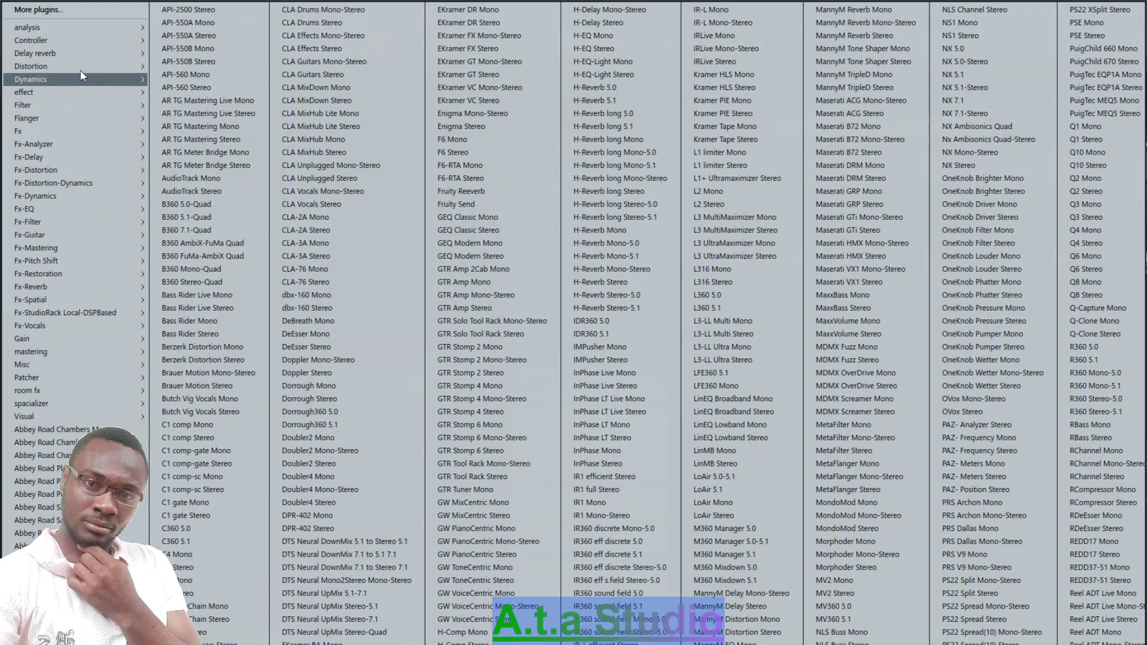
left_click(77, 11)
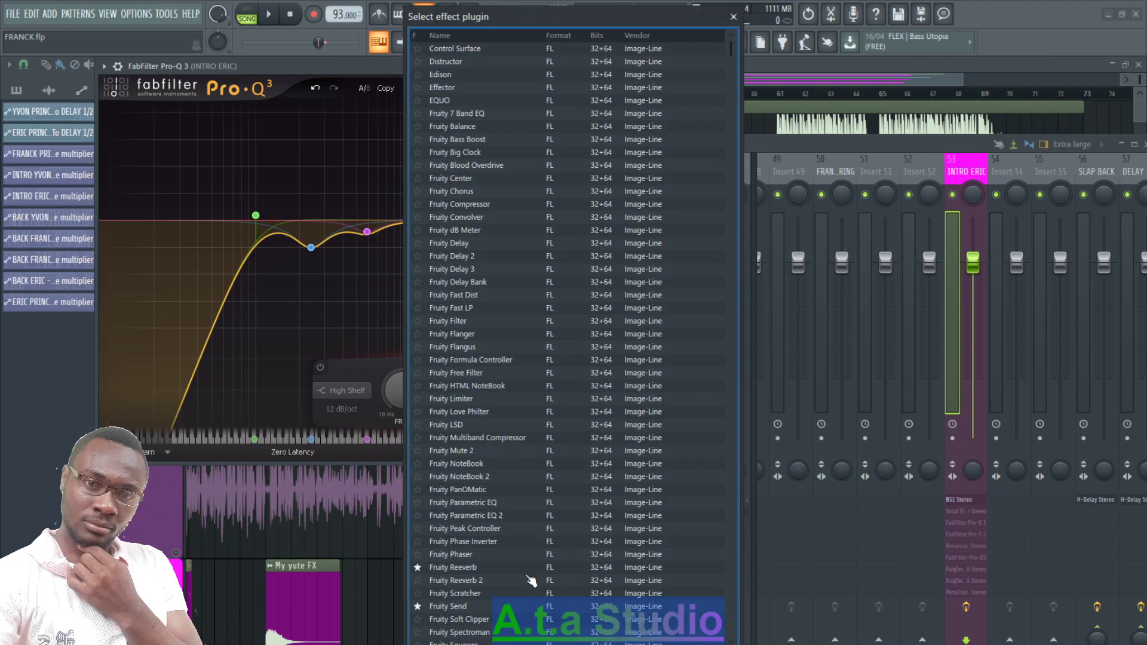
scroll(568, 335, "down", 15)
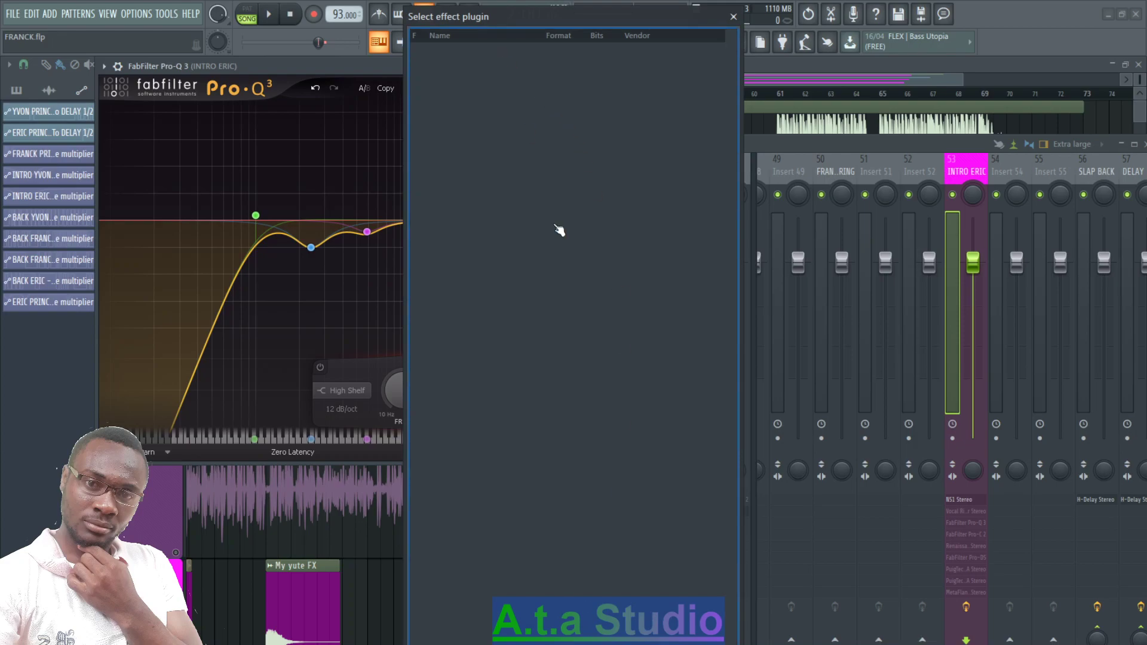
scroll(568, 335, "up", 15)
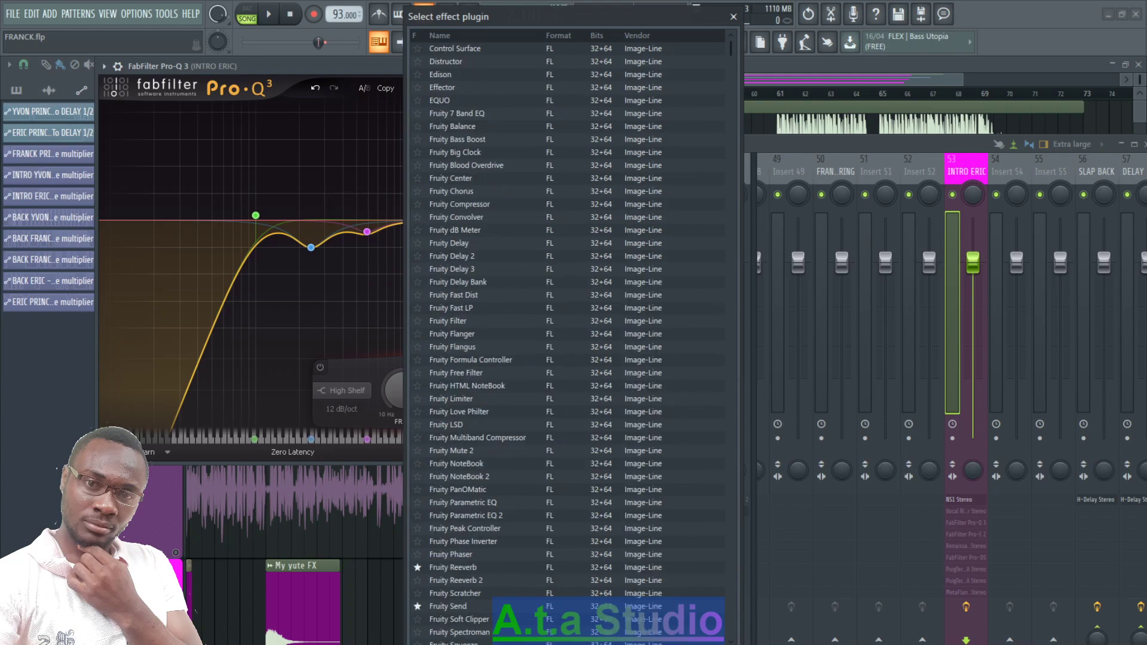
type("meter")
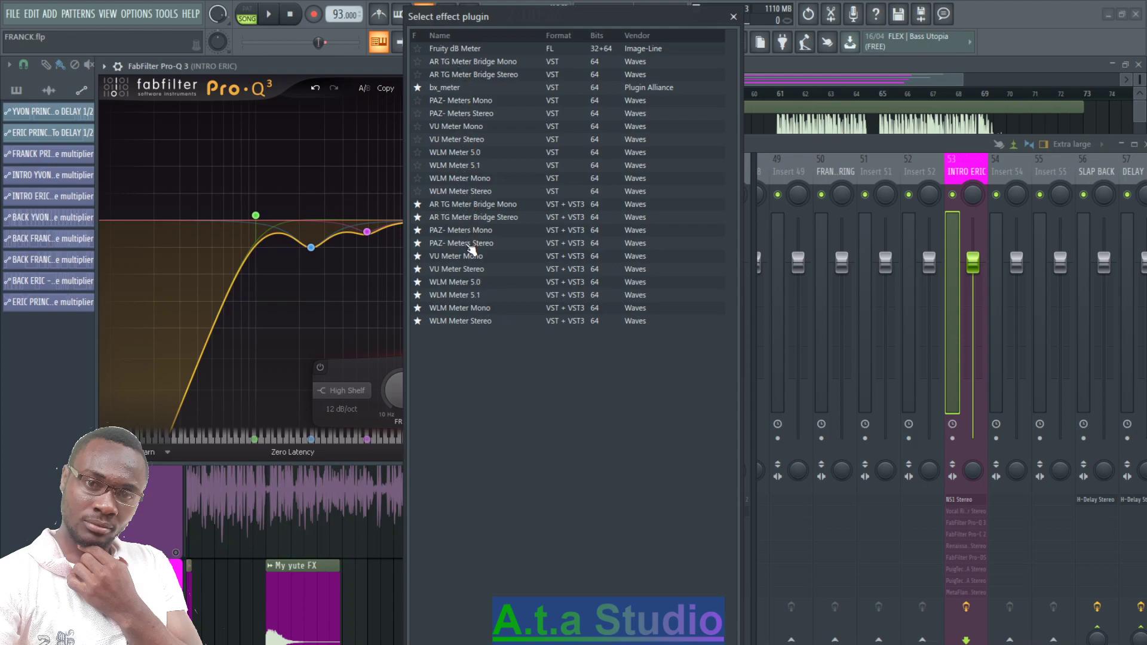
double_click(447, 88)
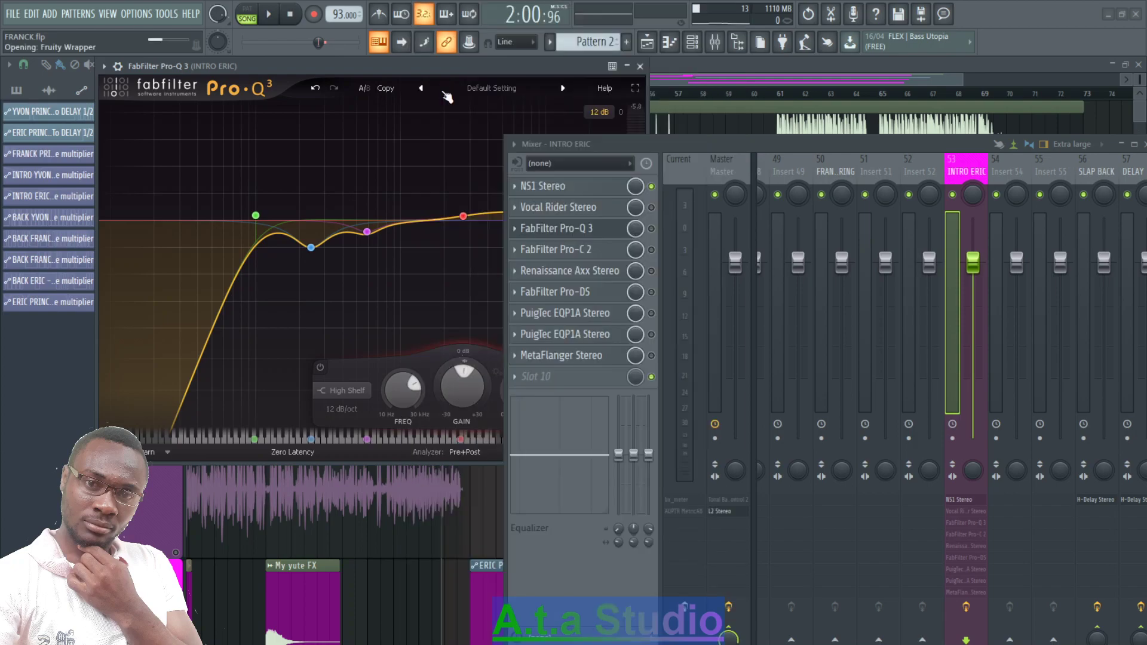
- Place the bx_meter window beside the EQ and toggle its Detached option
left_click_drag(110, 214, 27, 204)
left_click(19, 208)
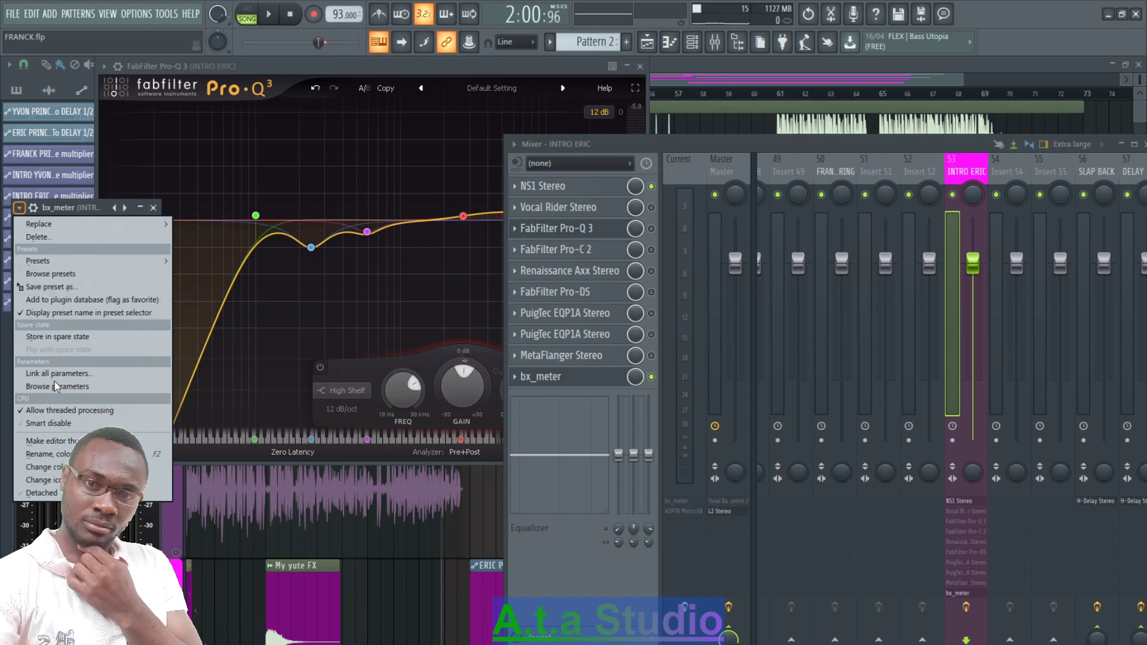
left_click(48, 494)
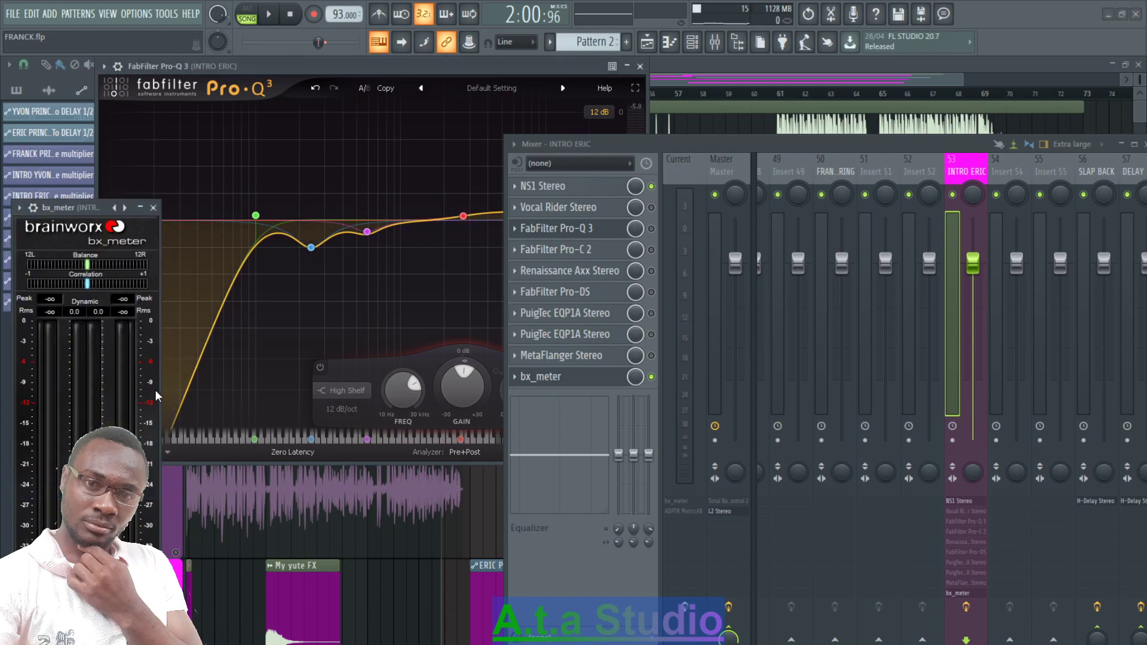
- Play the vocal with Pro-Q 3 bypassed and read its peak level on bx_meter
key("space")
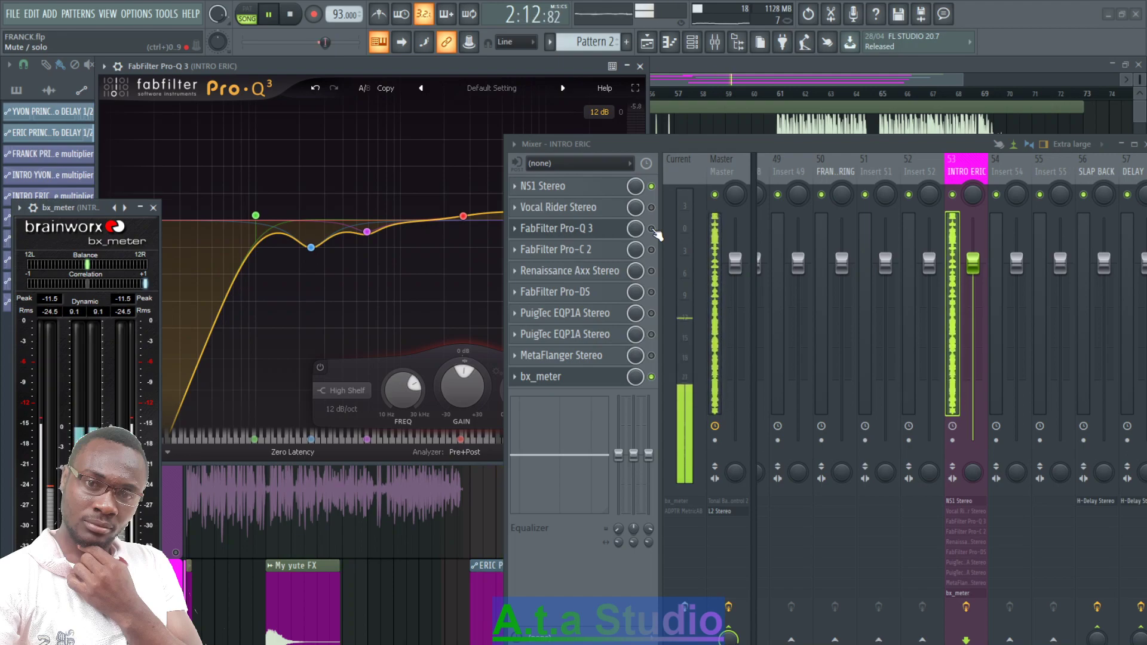
key("space")
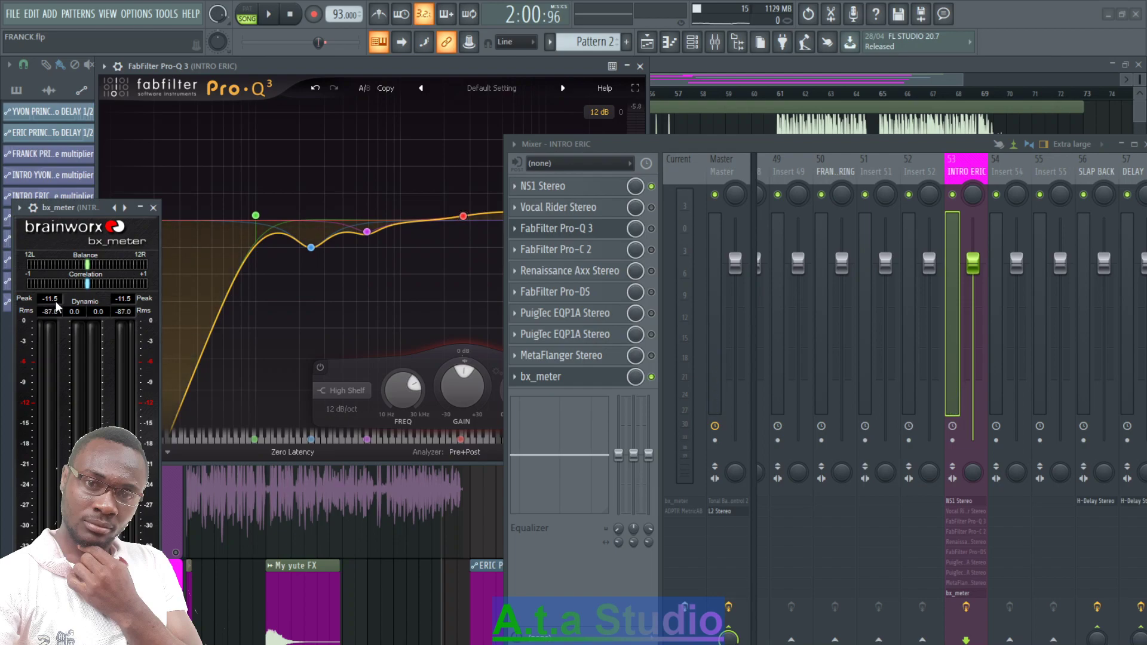
key("space")
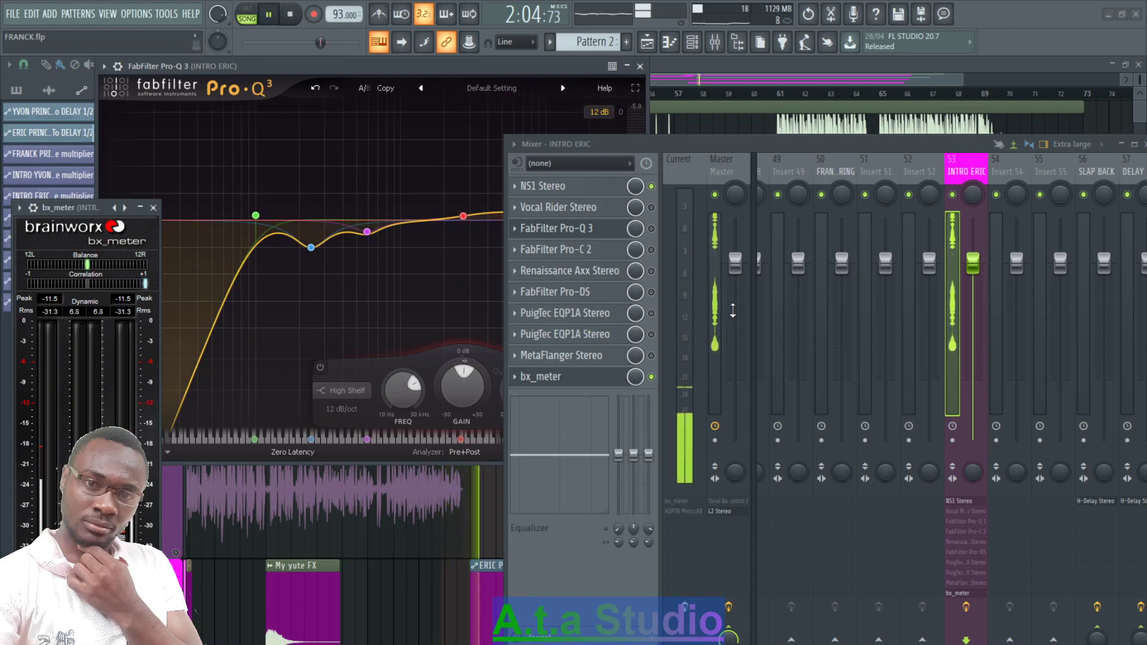
key("space")
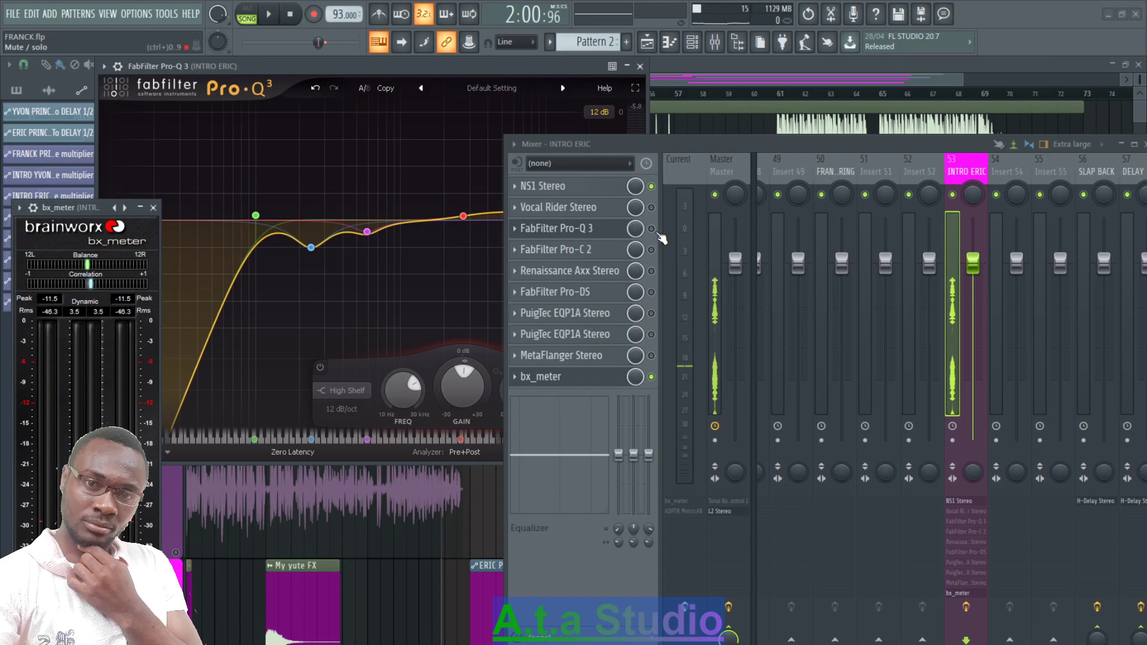
- Re-enable Pro-Q 3, play the vocal and compare its level on the repositioned bx_meter
key("space")
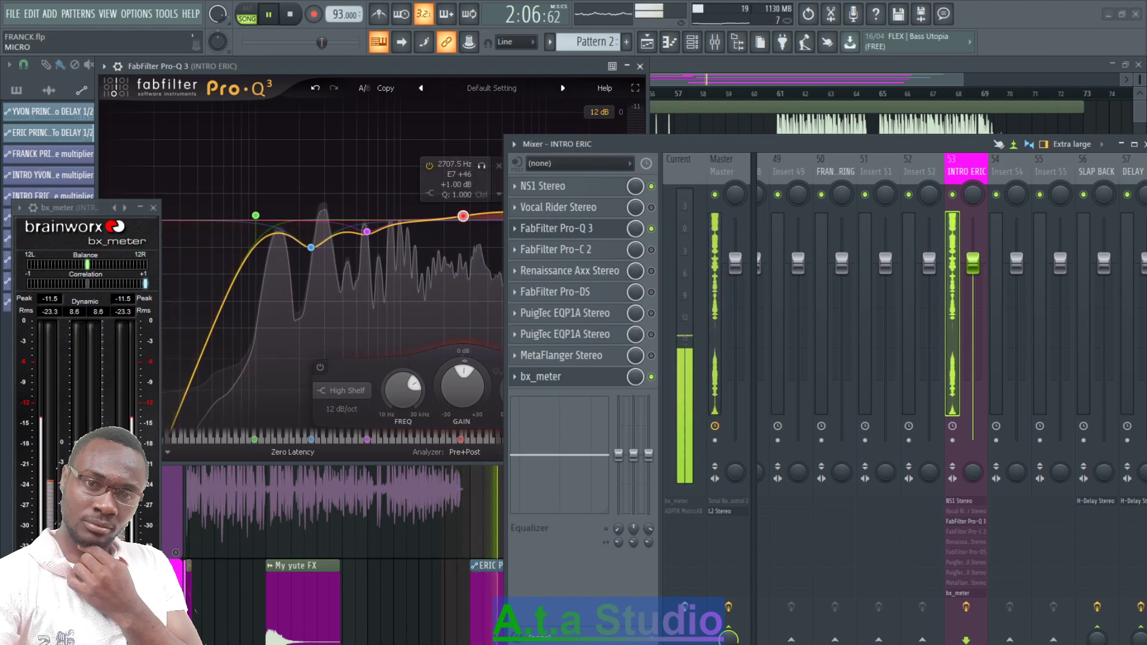
left_click_drag(66, 207, 55, 167)
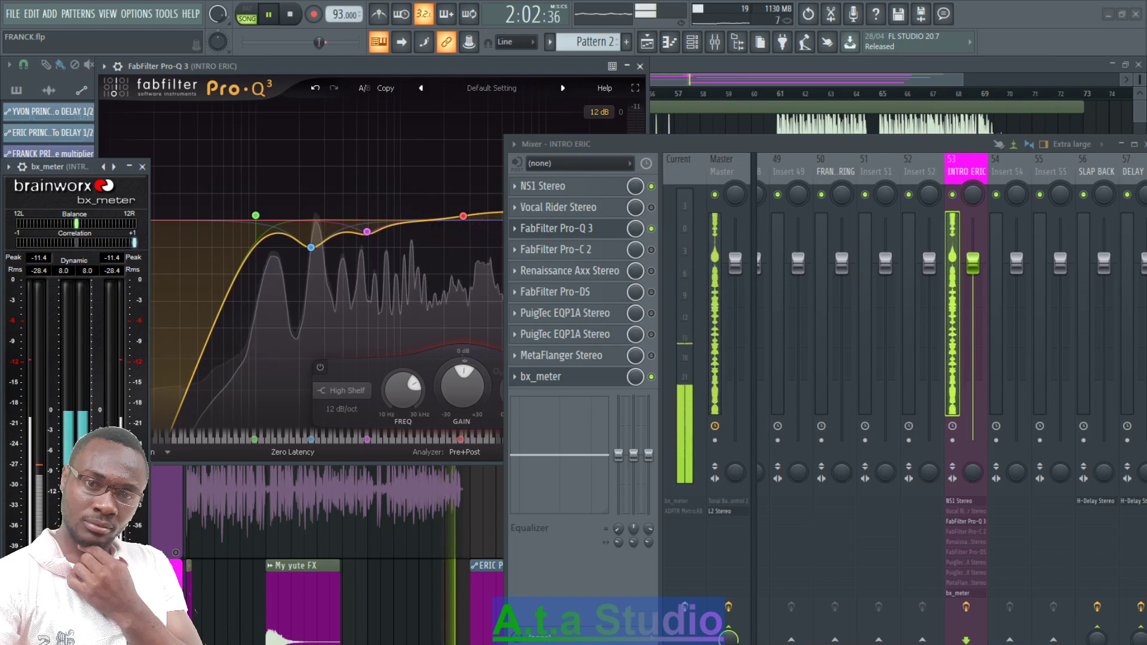
mouse_move(446, 255)
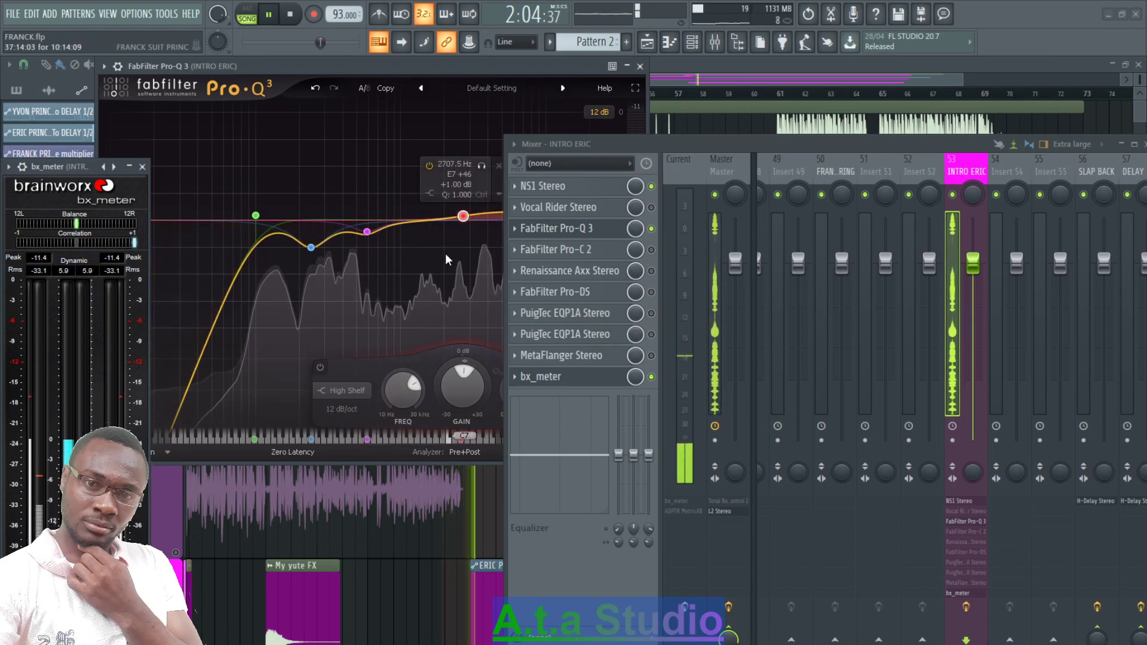
key("space")
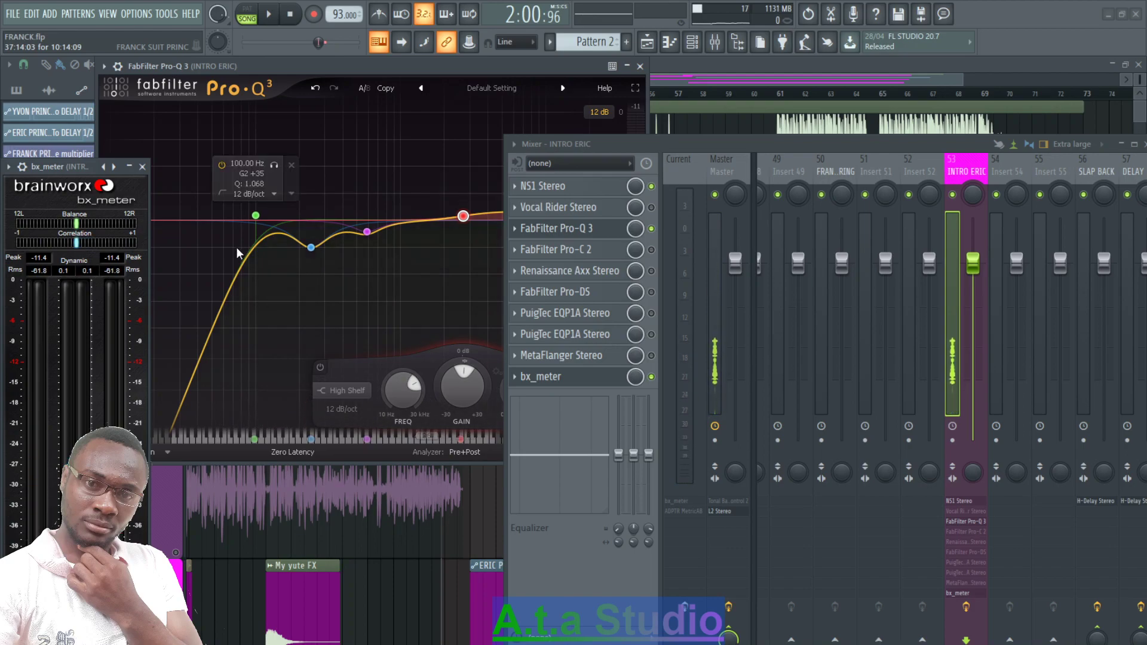
left_click_drag(287, 236, 349, 225)
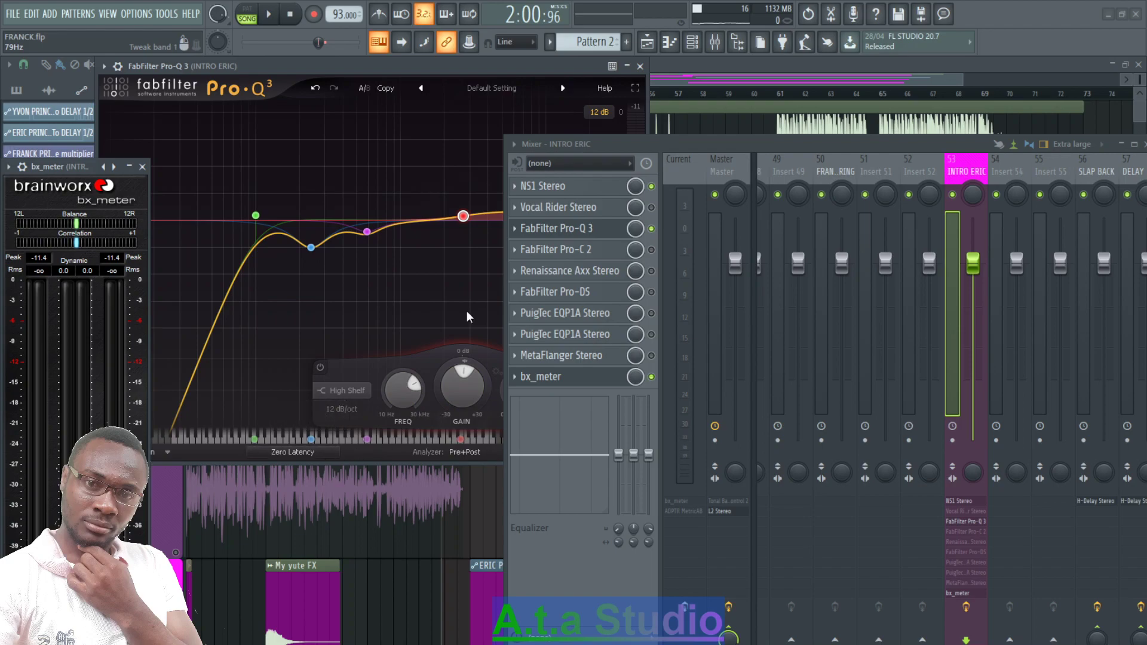
- Move the mixer clear of the EQ, inspect the EQ's output level control and close the EQ window
left_click_drag(505, 144, 672, 150)
mouse_move(591, 448)
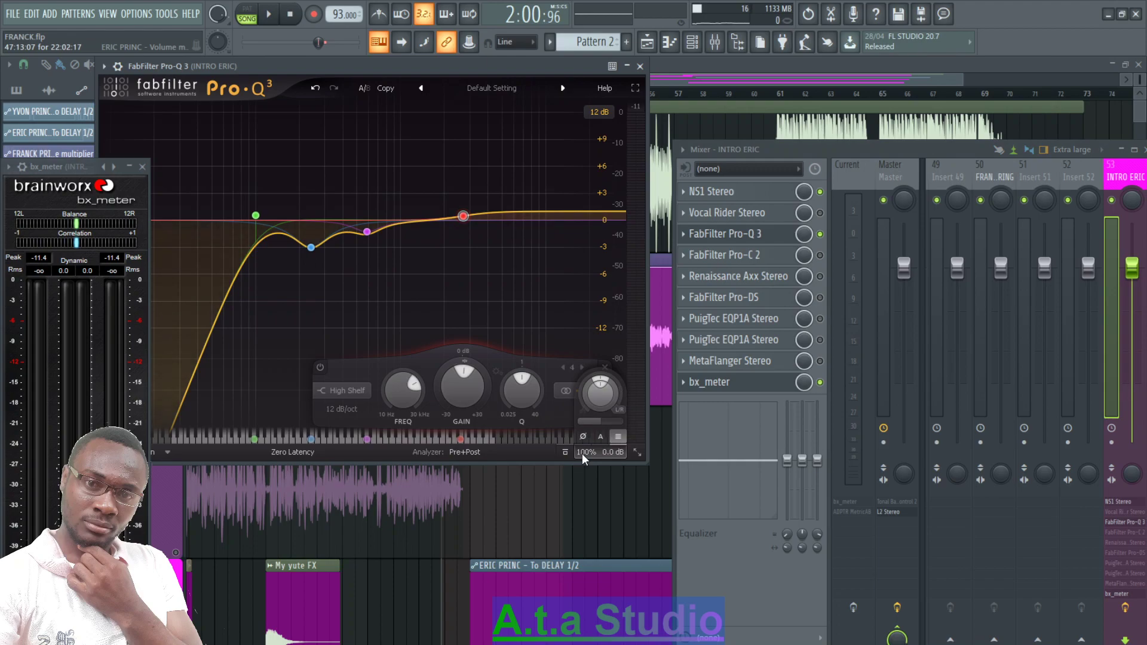
left_click(640, 66)
- Enable FabFilter Pro-C 2 on the intro vocal track and open its window beside the mixer
left_click(820, 255)
left_click(751, 257)
left_click_drag(367, 239, 408, 107)
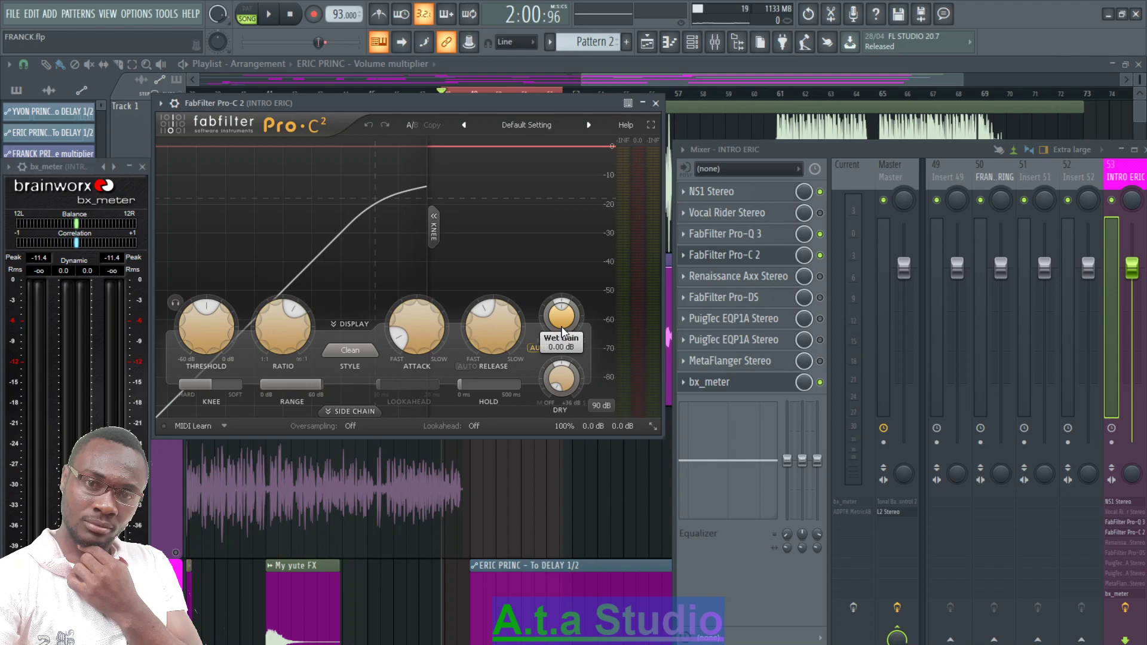
- Toggle Auto Gain off and back on in Pro-C 2, turn on Auto Release and check the attack setting
left_click(539, 350)
left_click(540, 350)
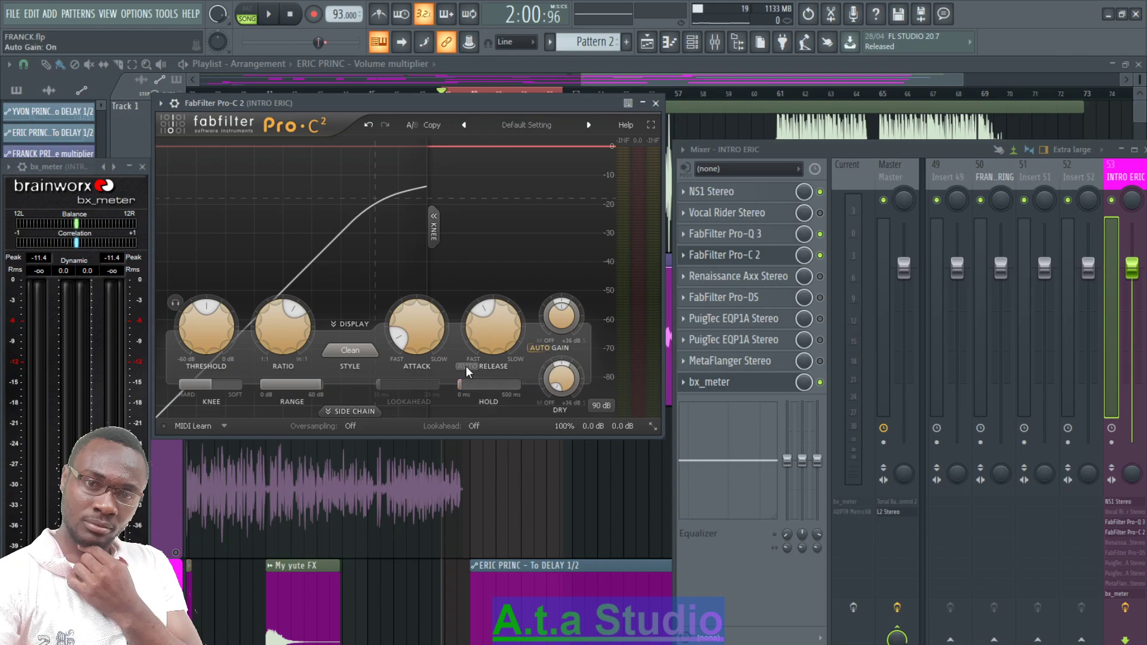
mouse_move(403, 328)
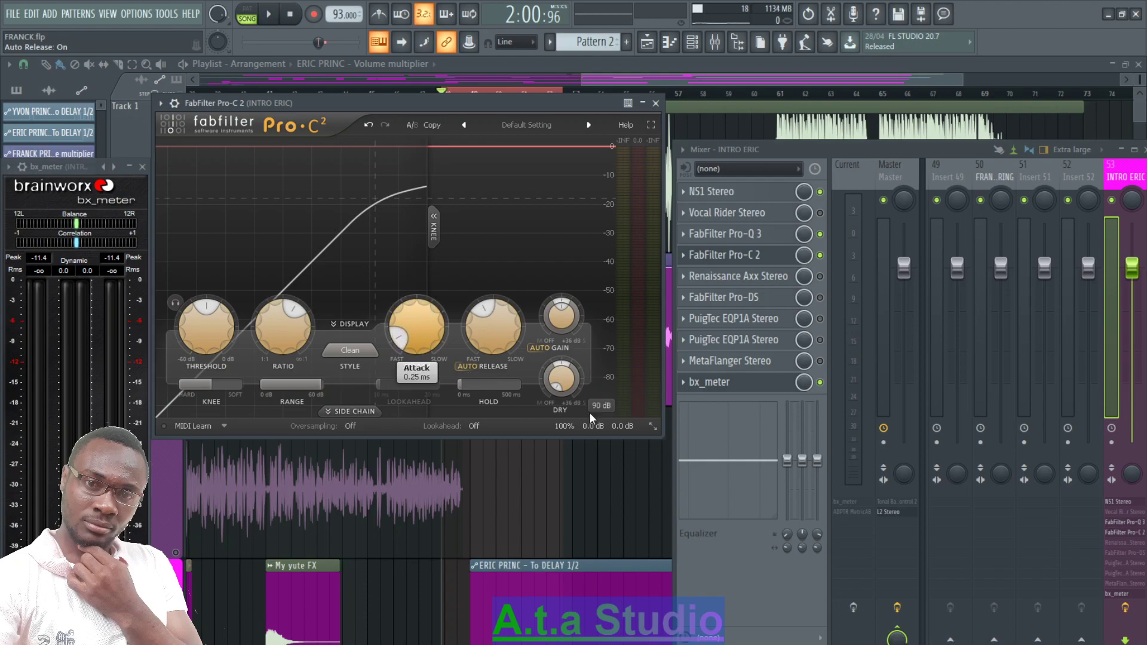
key("alt+Tab")
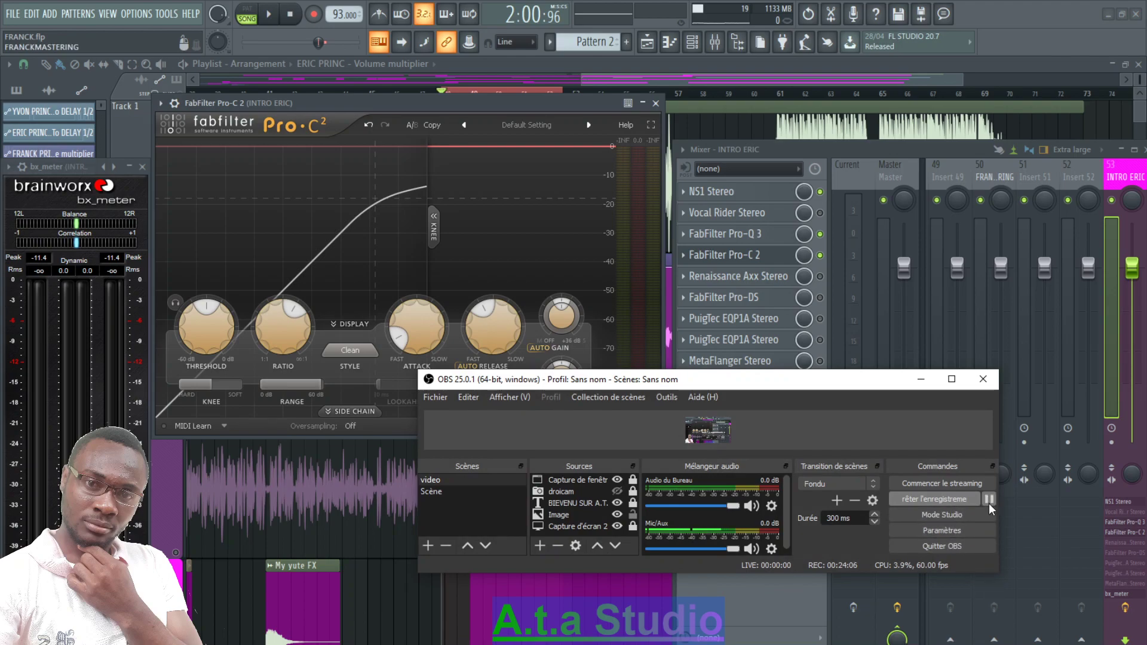
left_click(920, 380)
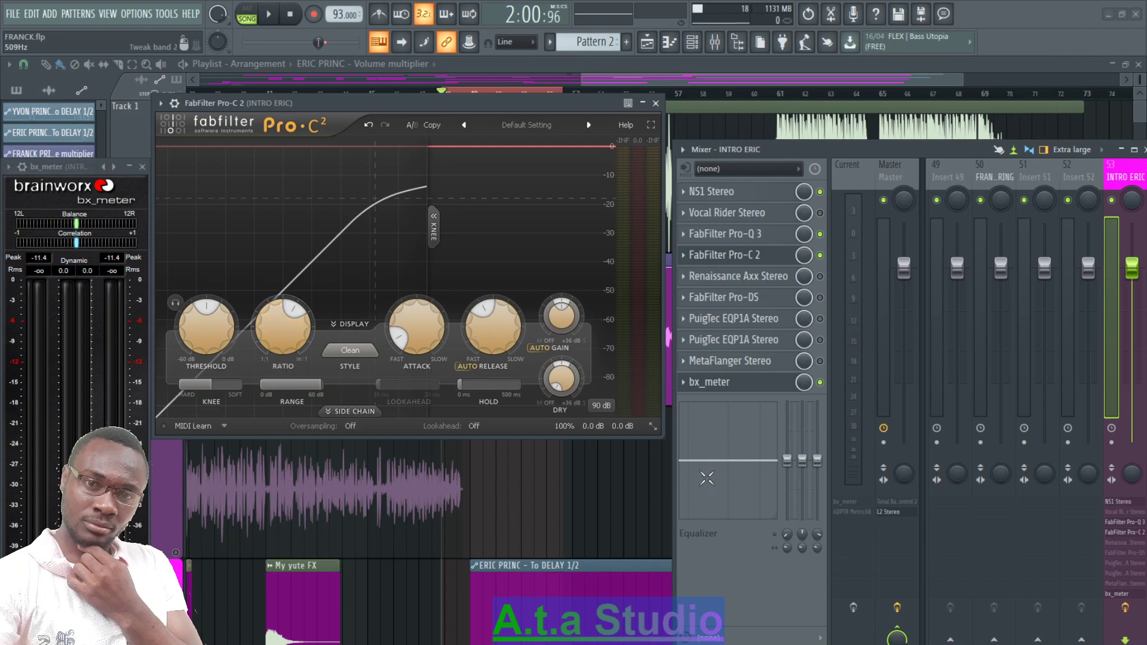
- Enlarge the Pro-C 2 window and rearrange it and the mixer so the compressor's controls are unobstructed
left_click_drag(657, 438, 797, 555)
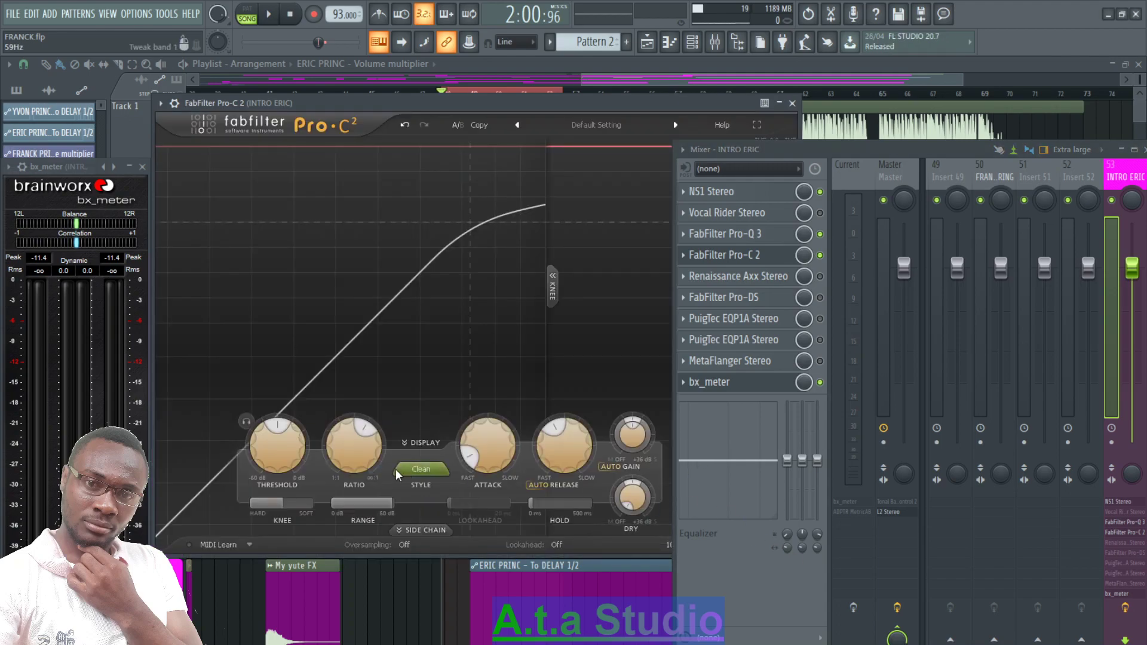
left_click_drag(854, 150, 936, 156)
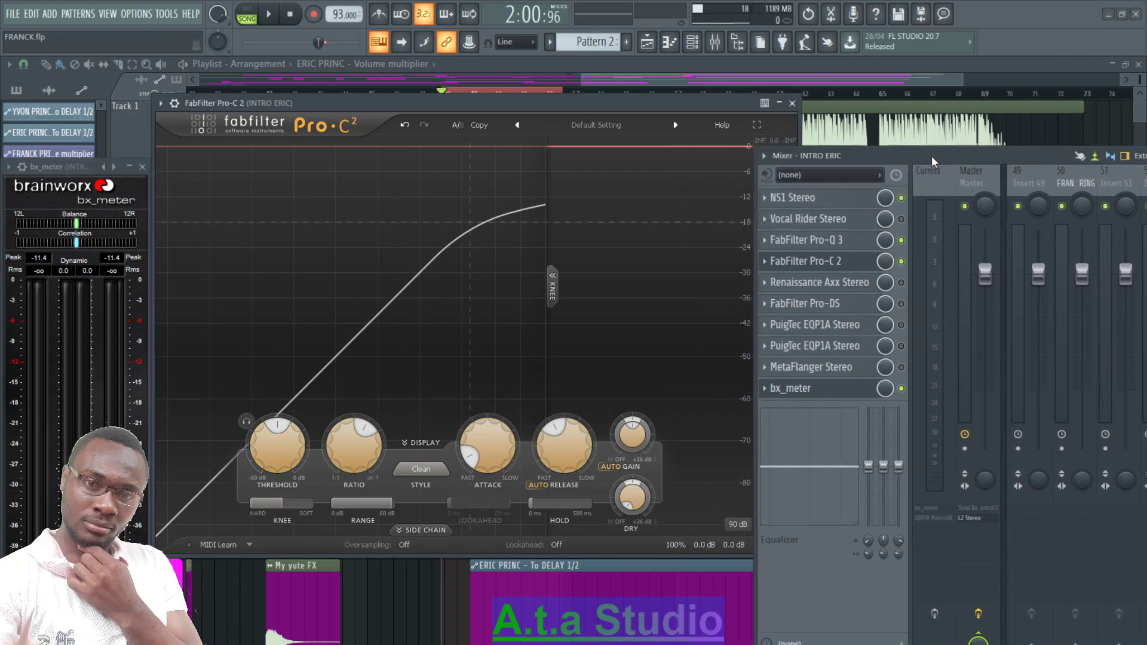
mouse_move(621, 104)
left_mouse_down()
mouse_move(558, 94)
mouse_move(631, 91)
left_mouse_up()
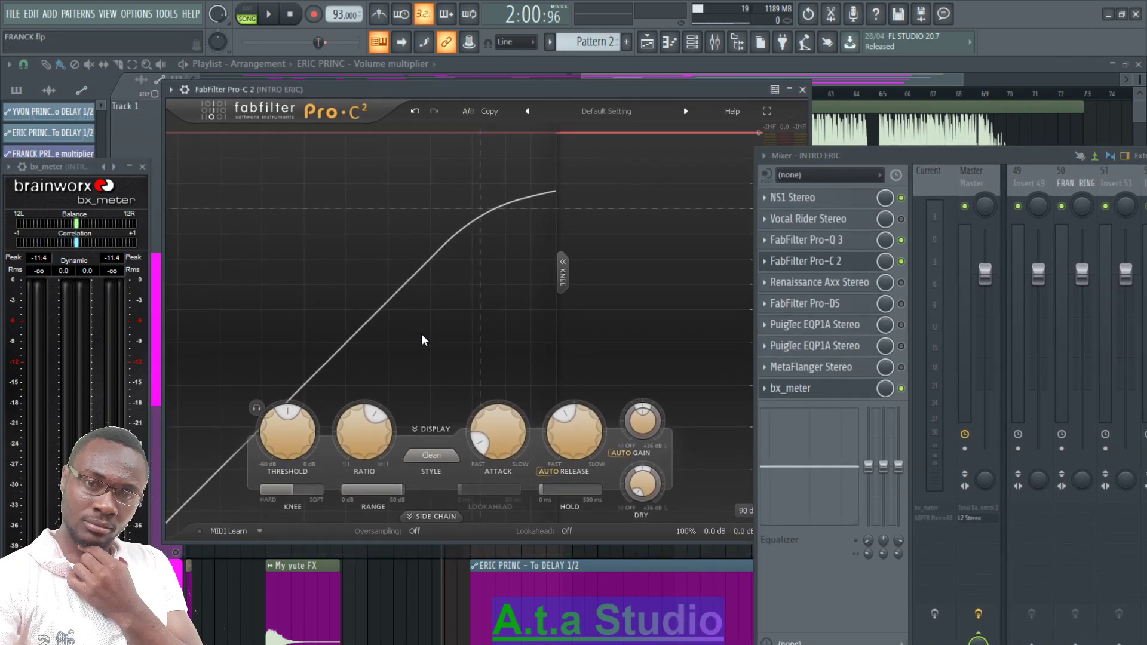
- Play the intro vocal and lower the Pro-C 2 threshold to -29.07 dB
key("space")
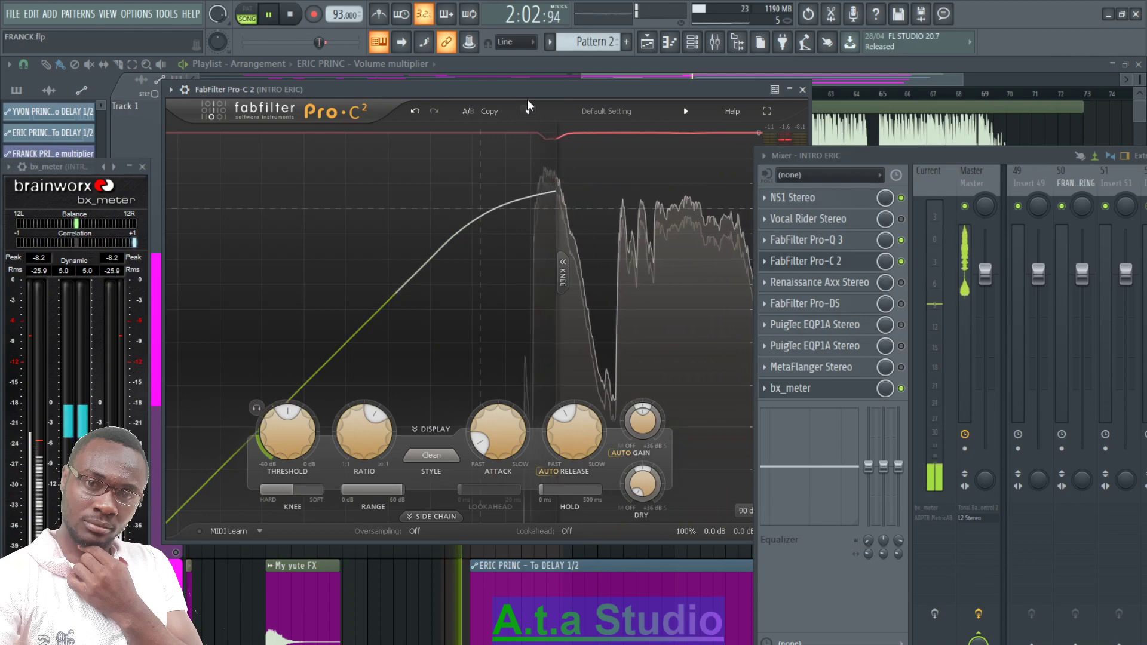
left_click_drag(465, 89, 424, 65)
left_click_drag(257, 412, 268, 447)
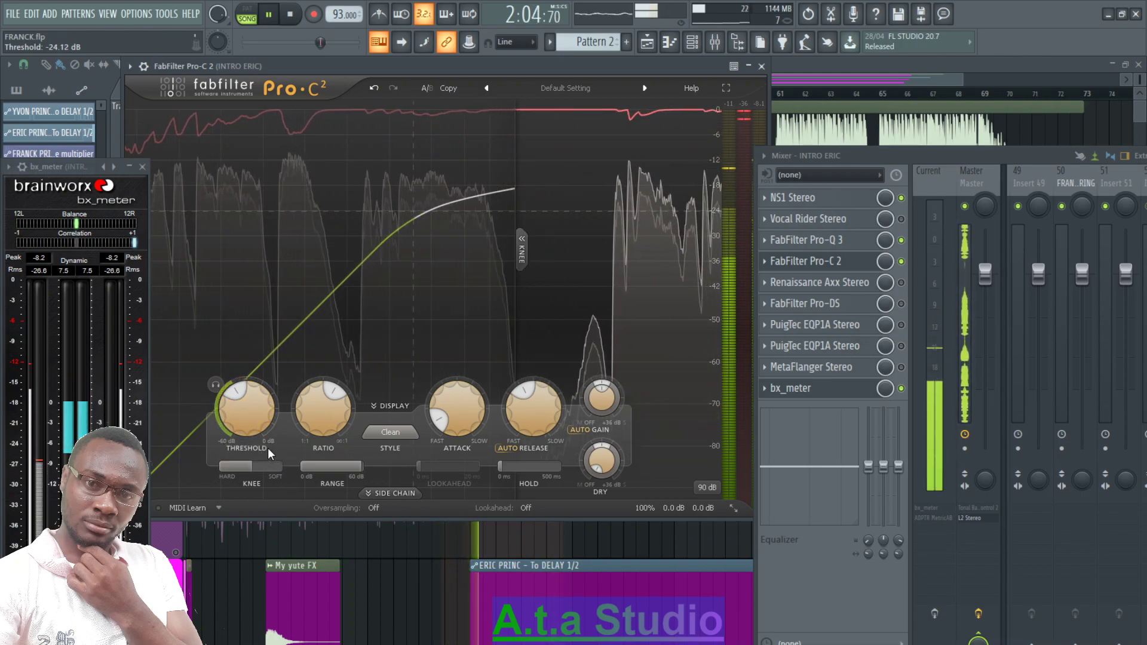
left_click_drag(260, 423, 259, 457)
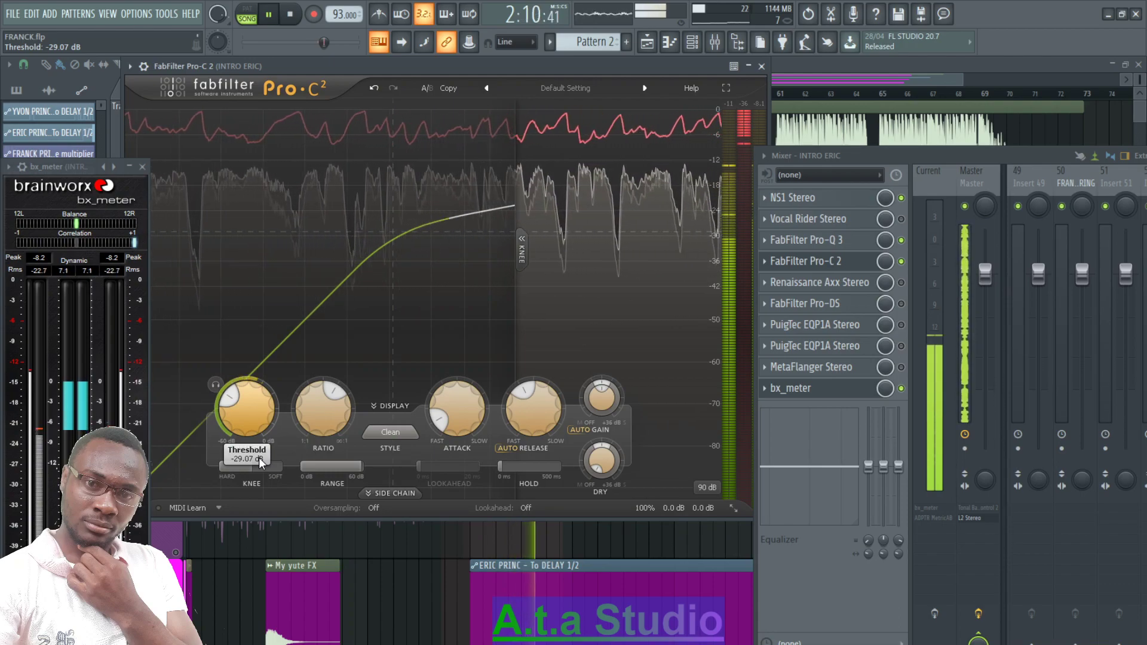
key("space")
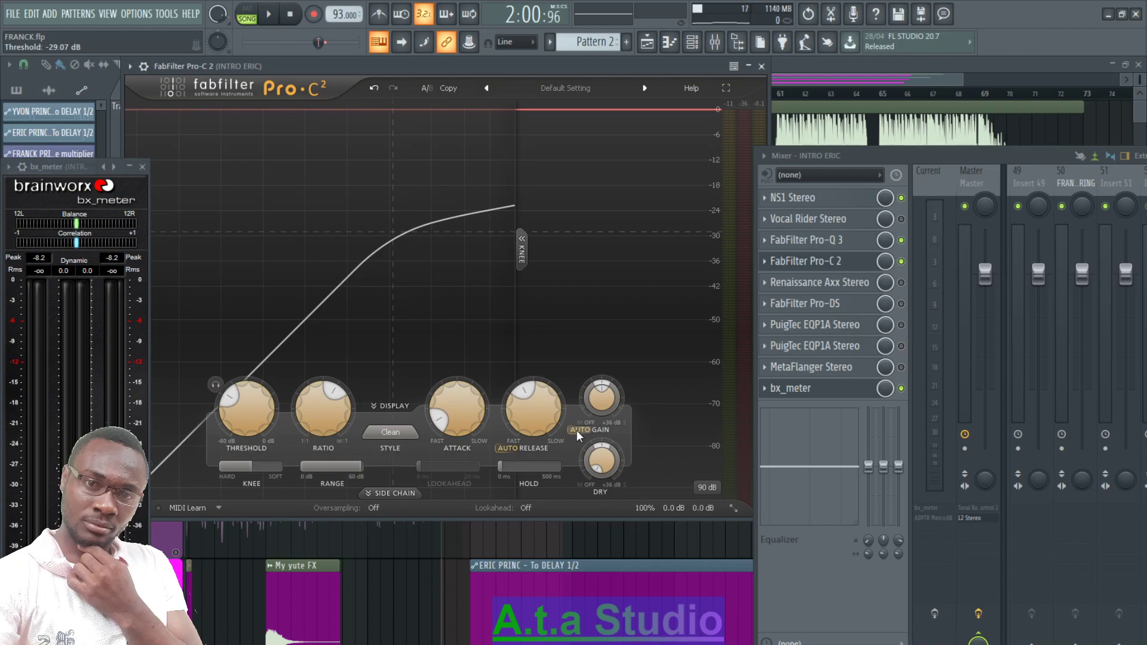
- Turn off Auto Gain in Pro-C 2, audition the vocal while checking the wet gain, and close the compressor
key("space")
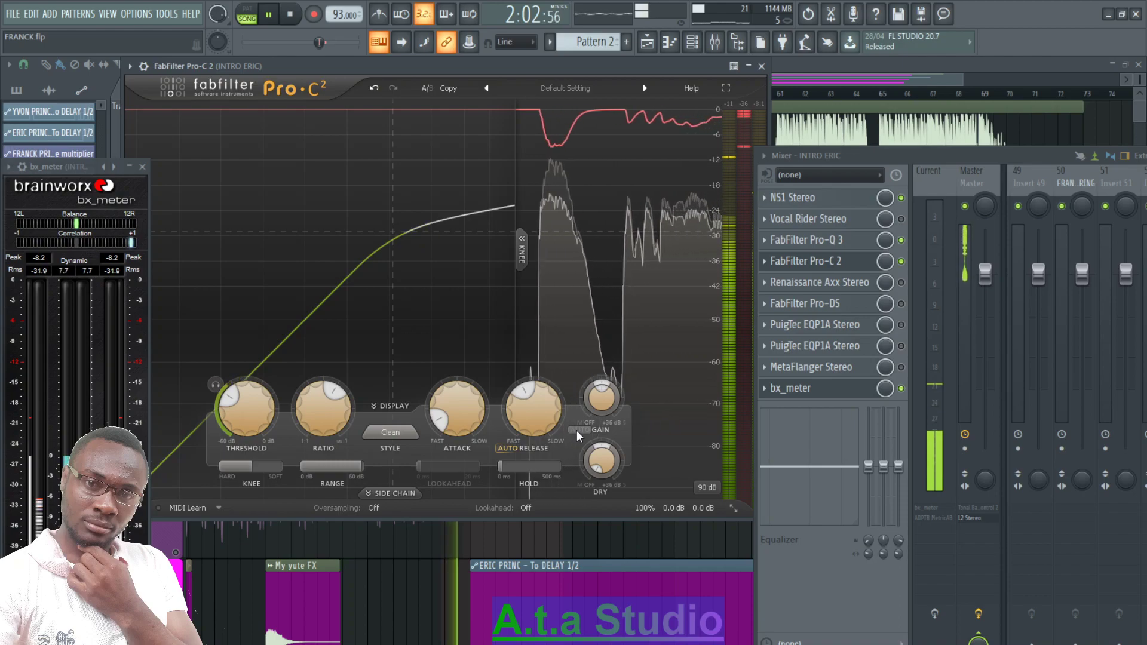
key("space")
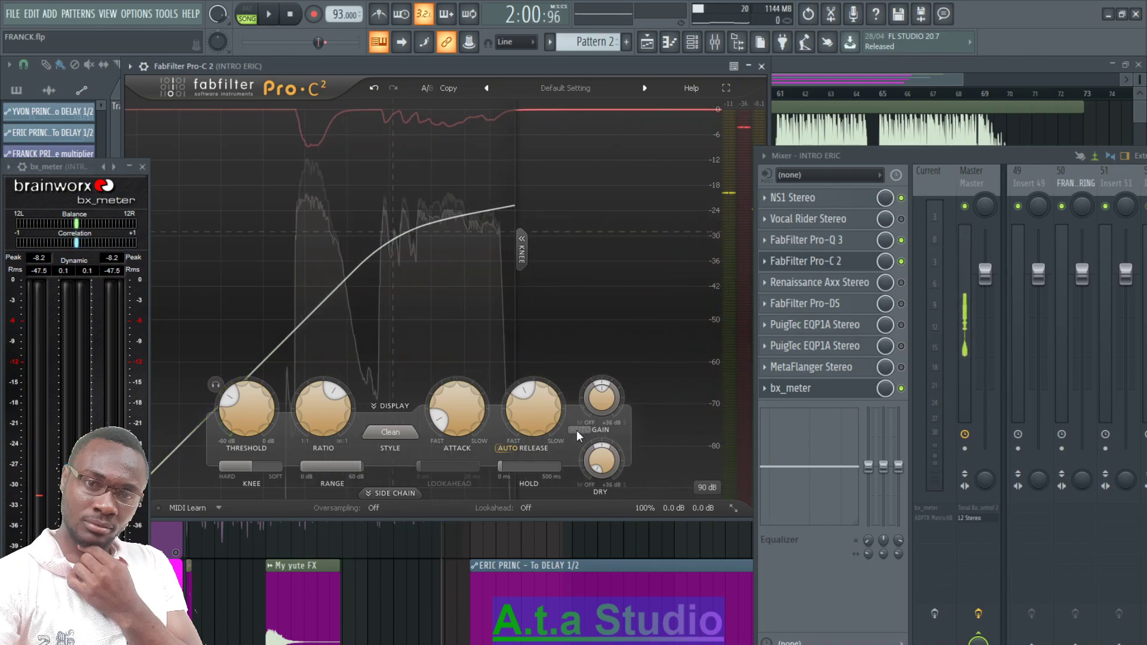
mouse_move(602, 403)
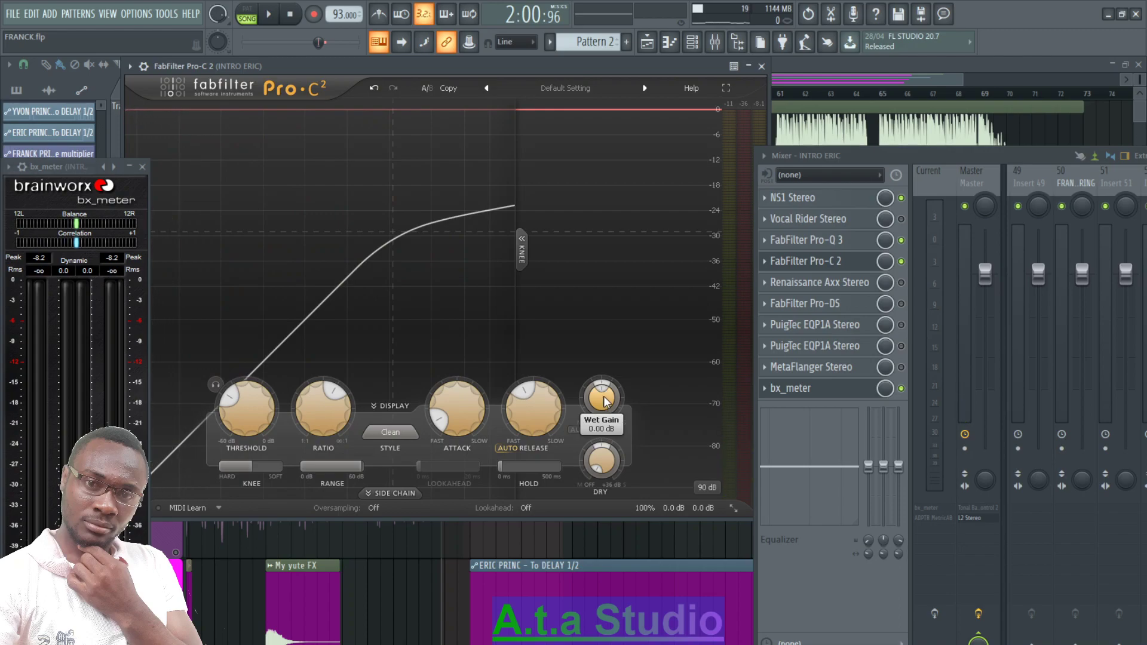
key("space")
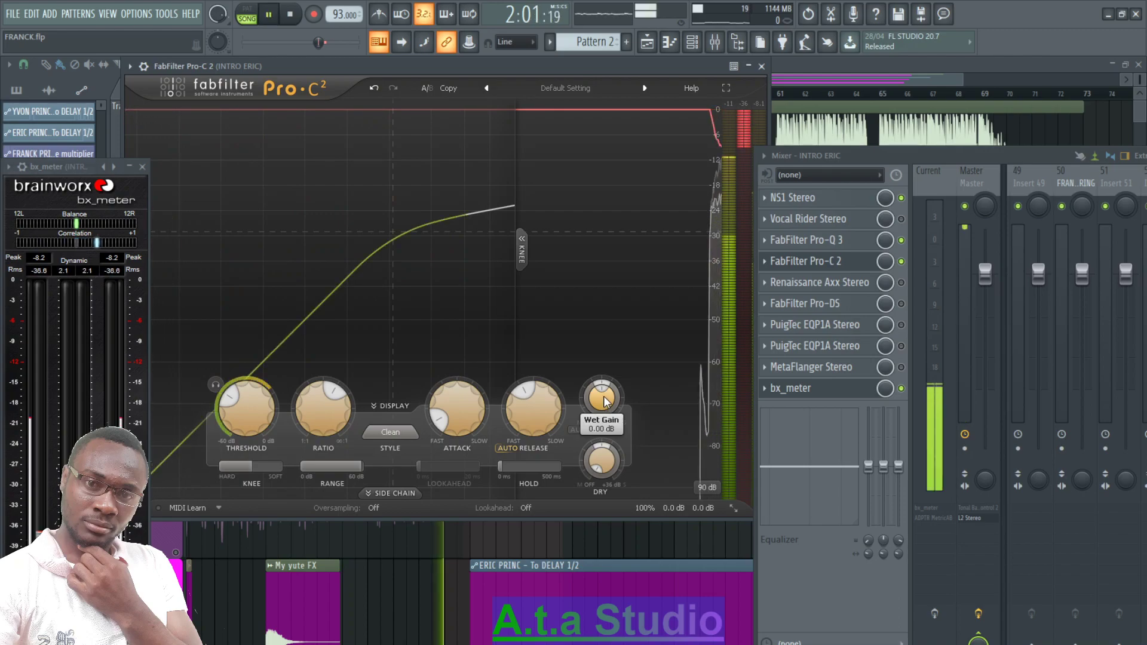
left_click(762, 66)
key("space")
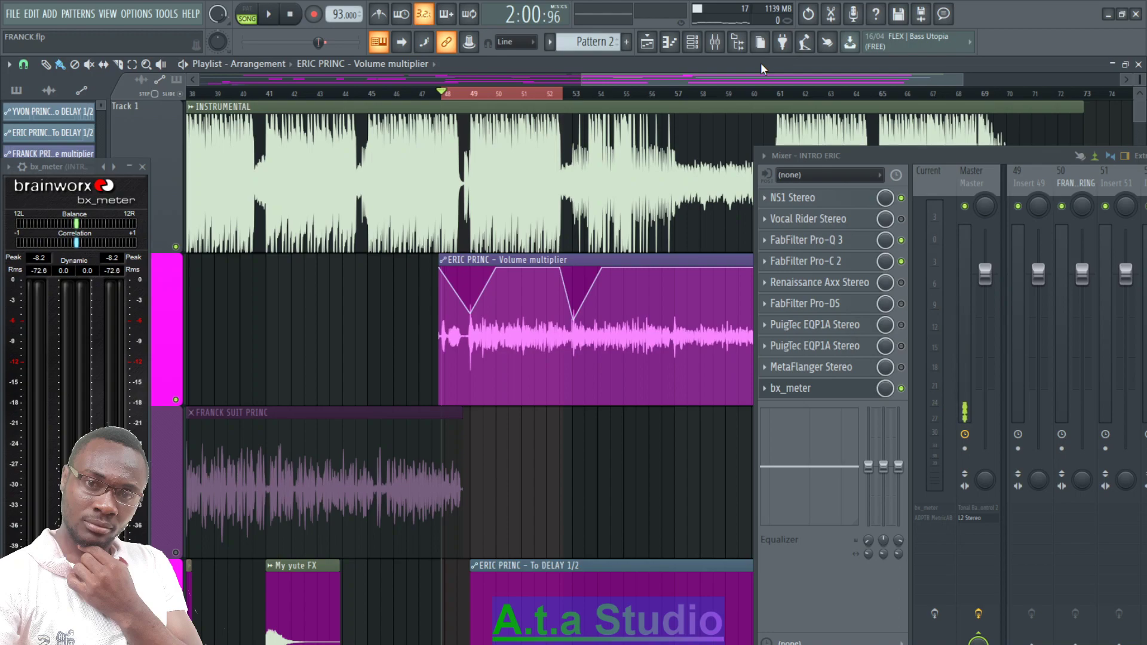
- Open and enable Renaissance Axx on the intro vocal track, and lower its threshold to -9.5 dB during playback
left_click(833, 285)
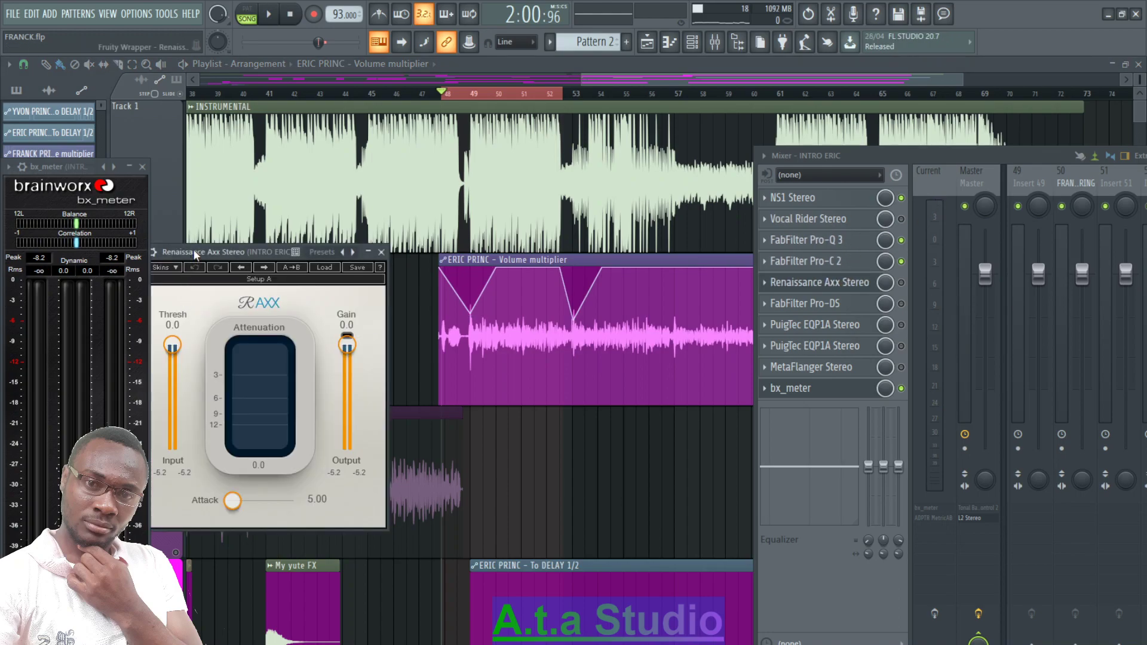
left_click_drag(212, 250, 309, 222)
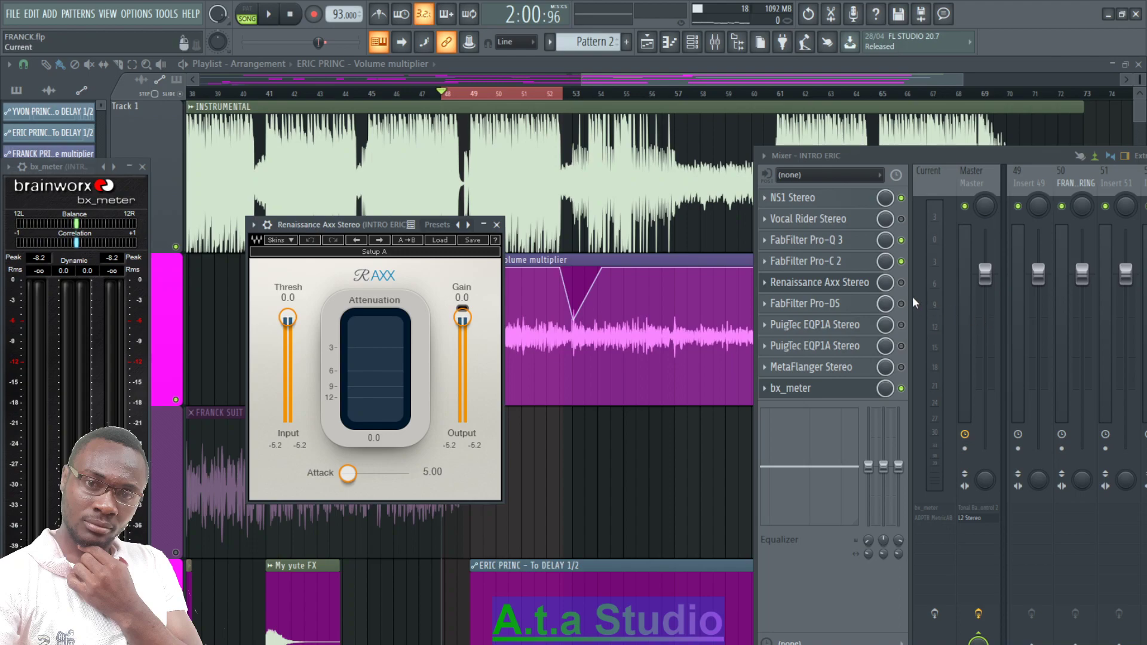
left_click(901, 282)
key("space")
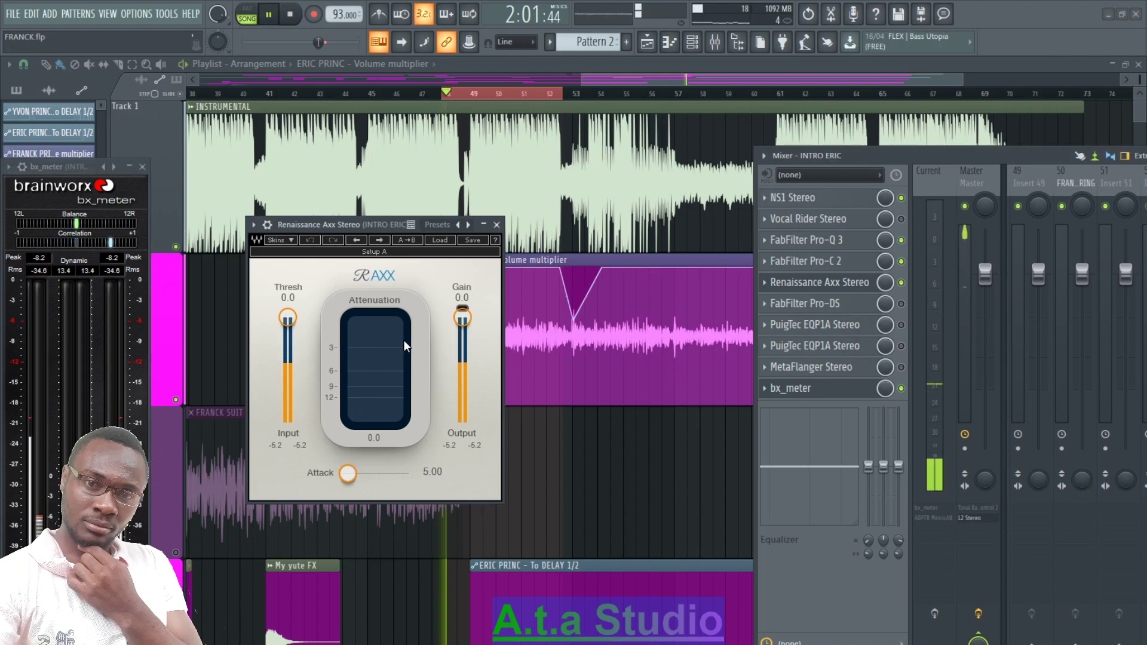
left_click_drag(288, 317, 288, 334)
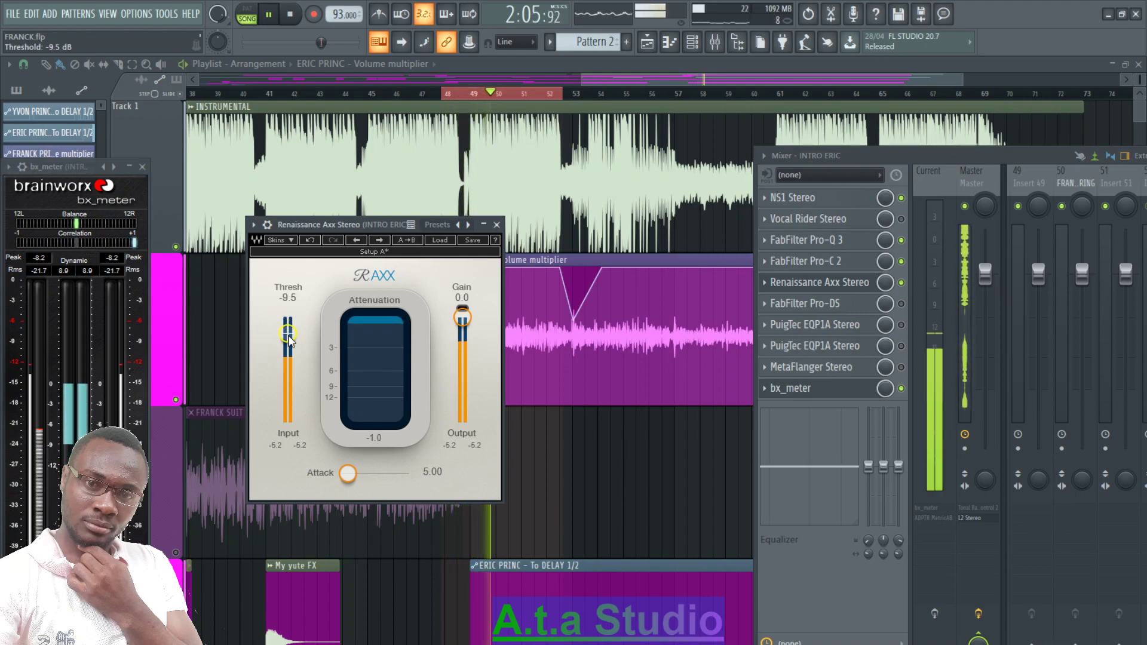
key("space")
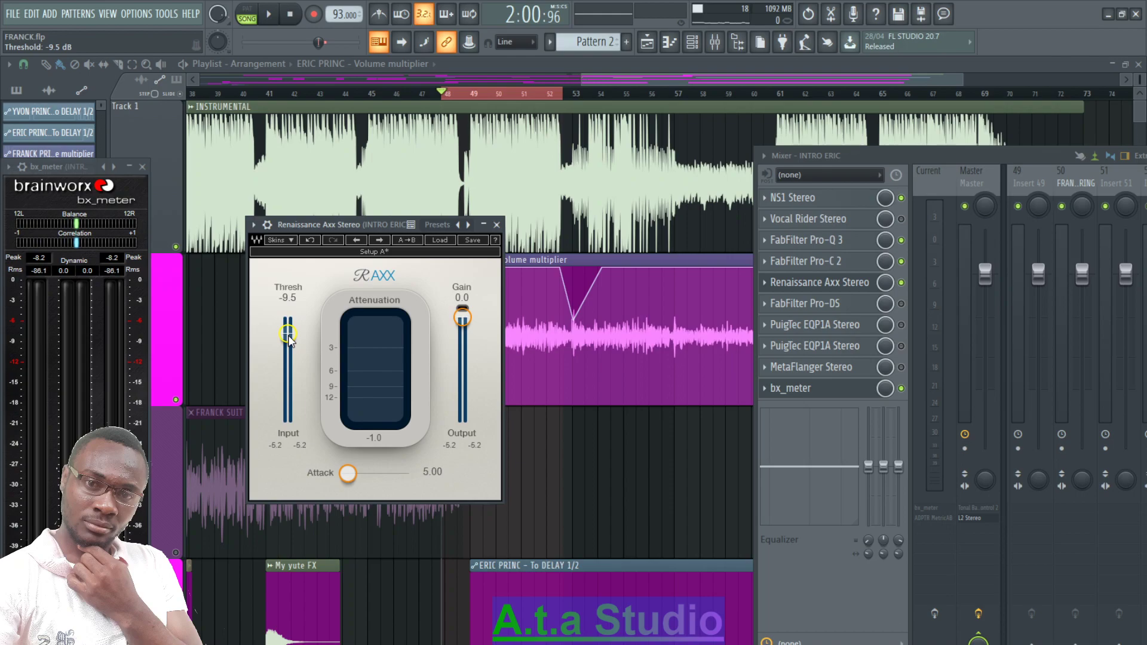
- Replay the vocal and look through the mixer's insert tracks for the intro vocal channel
key("space")
key("space")
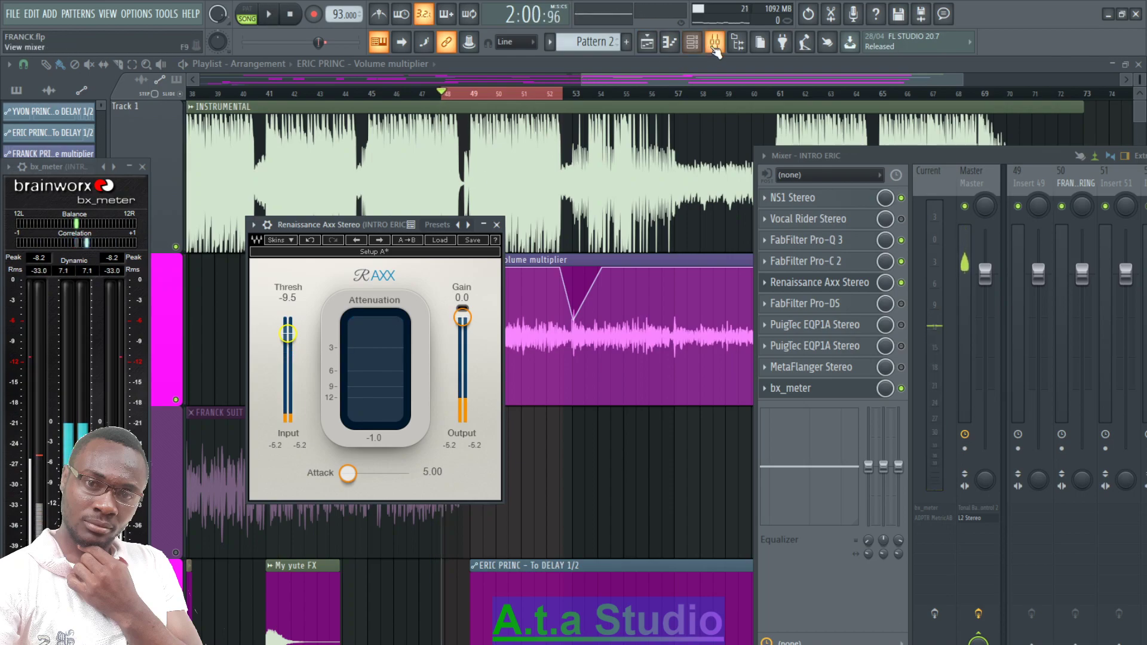
left_click(591, 211)
left_click(720, 47)
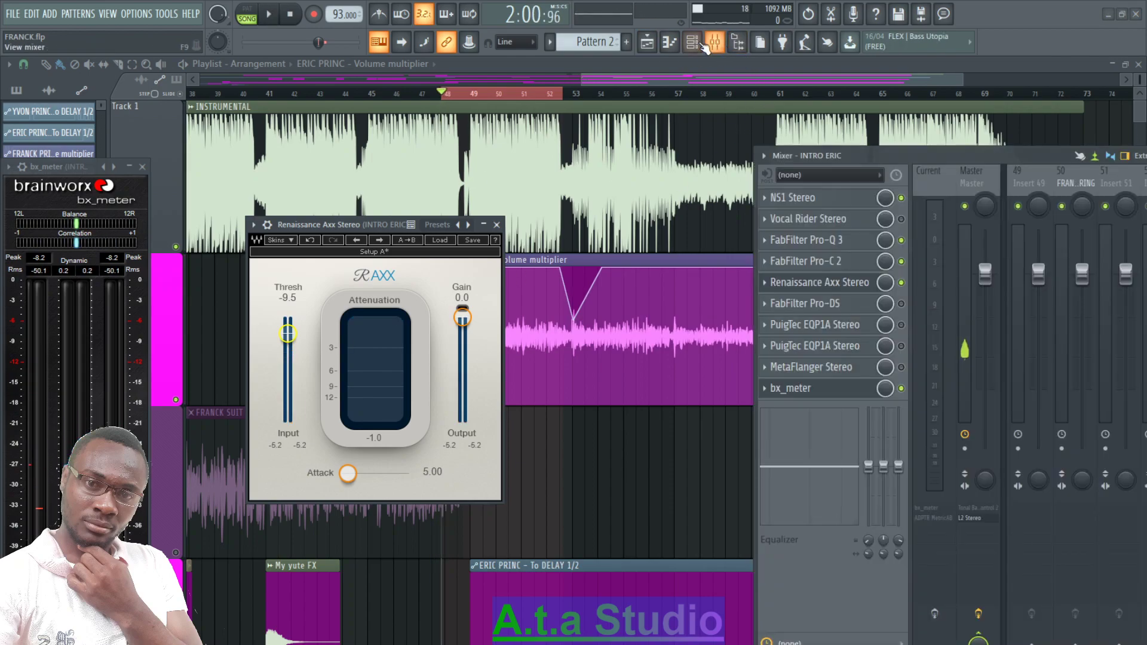
left_click(700, 46)
left_click(703, 47)
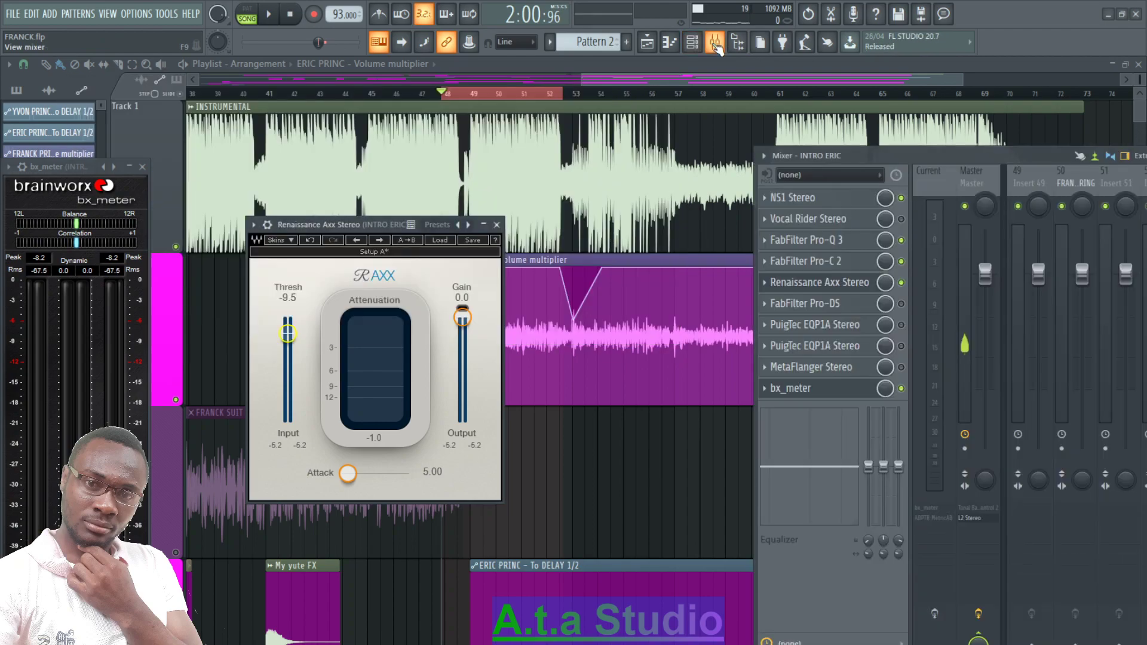
scroll(1034, 177, "up", 10)
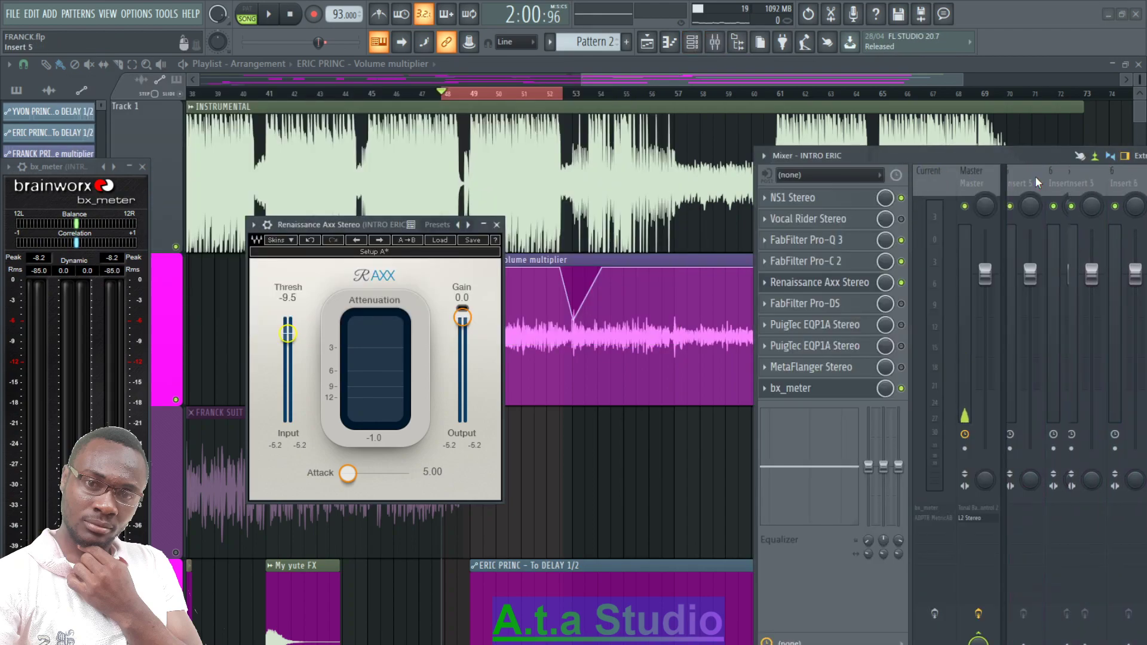
key("space")
scroll(1029, 191, "down", 10)
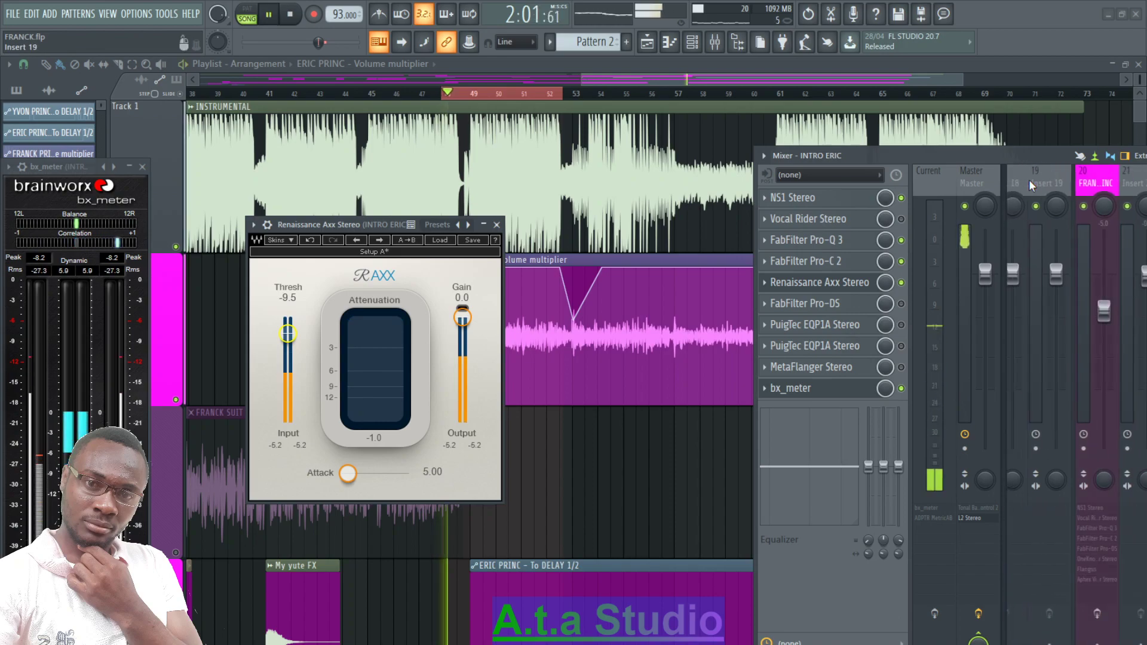
scroll(1029, 179, "down", 11)
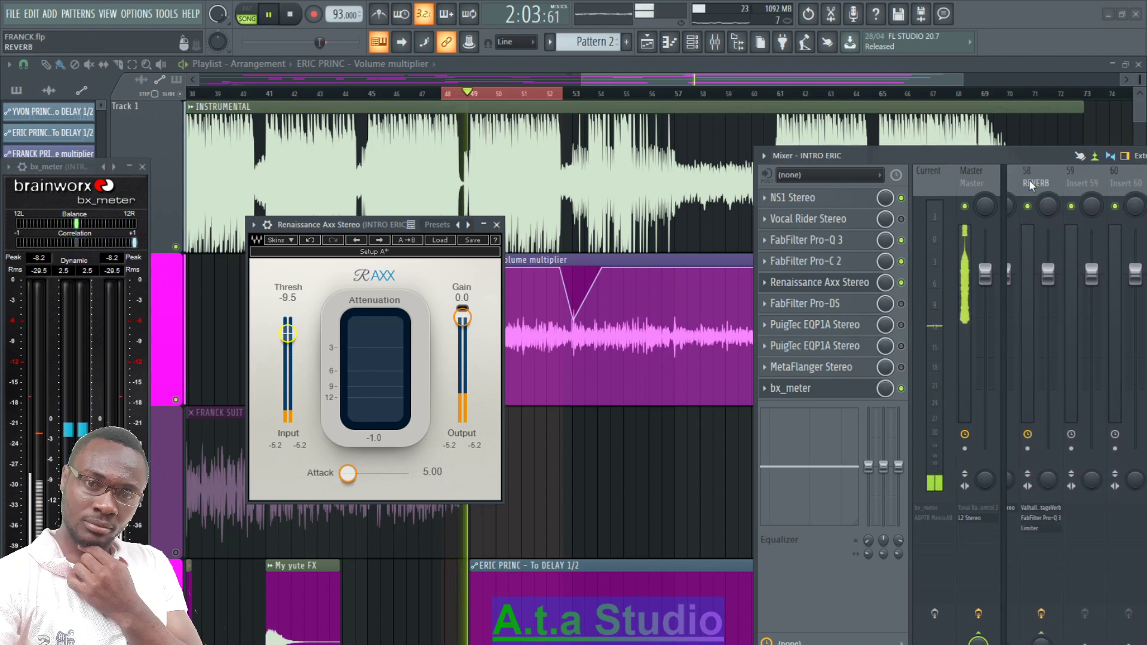
- Reset the Renaissance Axx threshold to 0.0 dB and bring the whole mixer into view at the intro vocal channel
left_click_drag(297, 337, 297, 313)
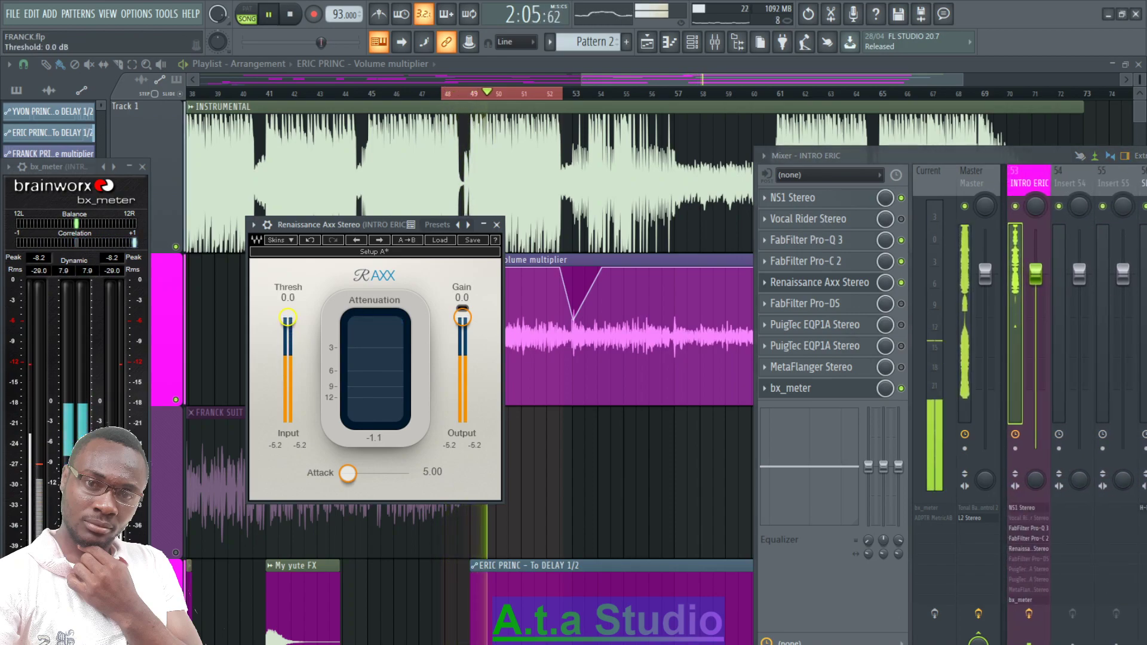
double_click(875, 155)
scroll(868, 166, "down", 8)
scroll(868, 166, "up", 12)
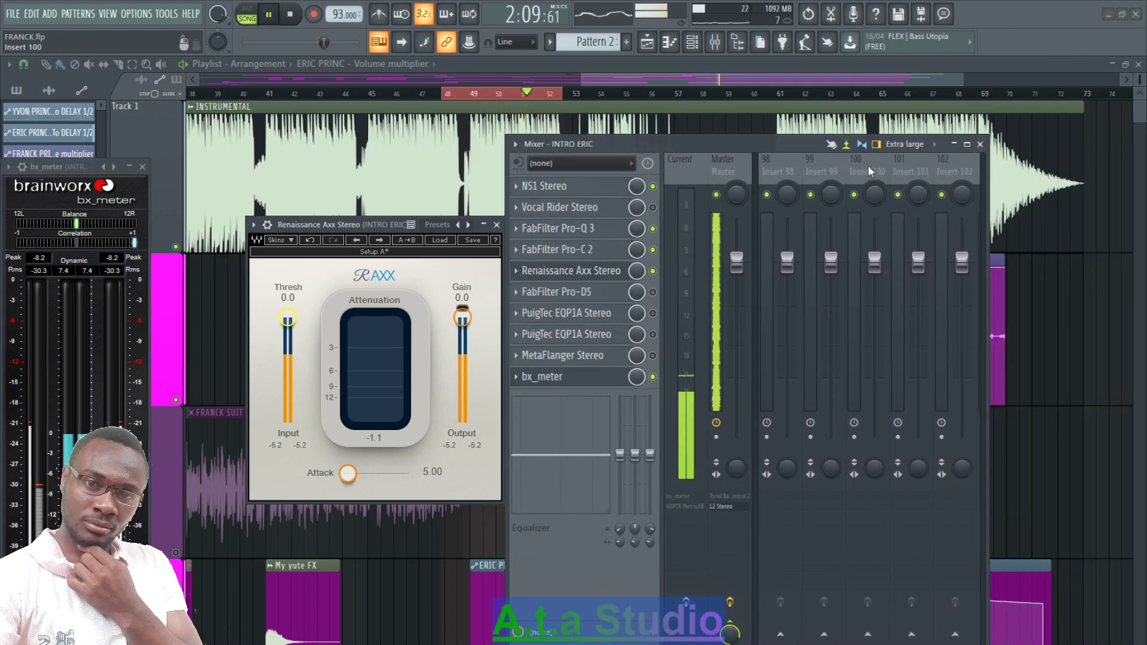
scroll(869, 166, "up", 5)
- Lower the Renaissance Axx threshold to -7.9 dB, and compare the vocal with Renaissance Axx and Pro-C 2 bypassed and re-enabled
mouse_move(287, 318)
left_mouse_down()
mouse_move(287, 350)
mouse_move(287, 333)
left_mouse_up()
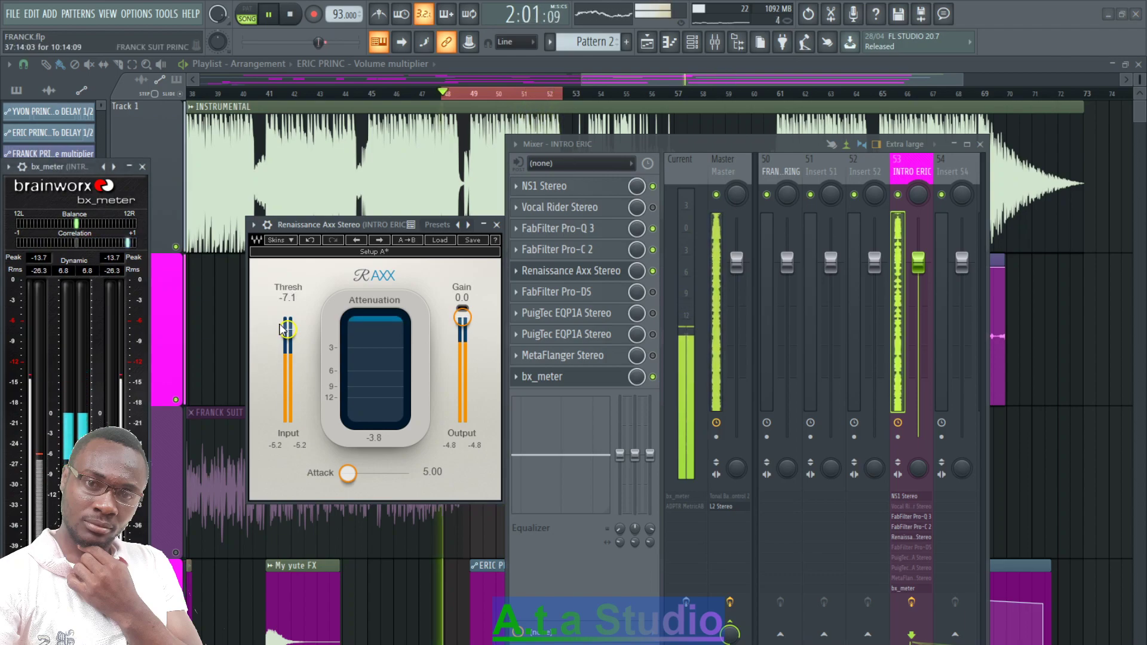
left_click_drag(291, 338, 290, 343)
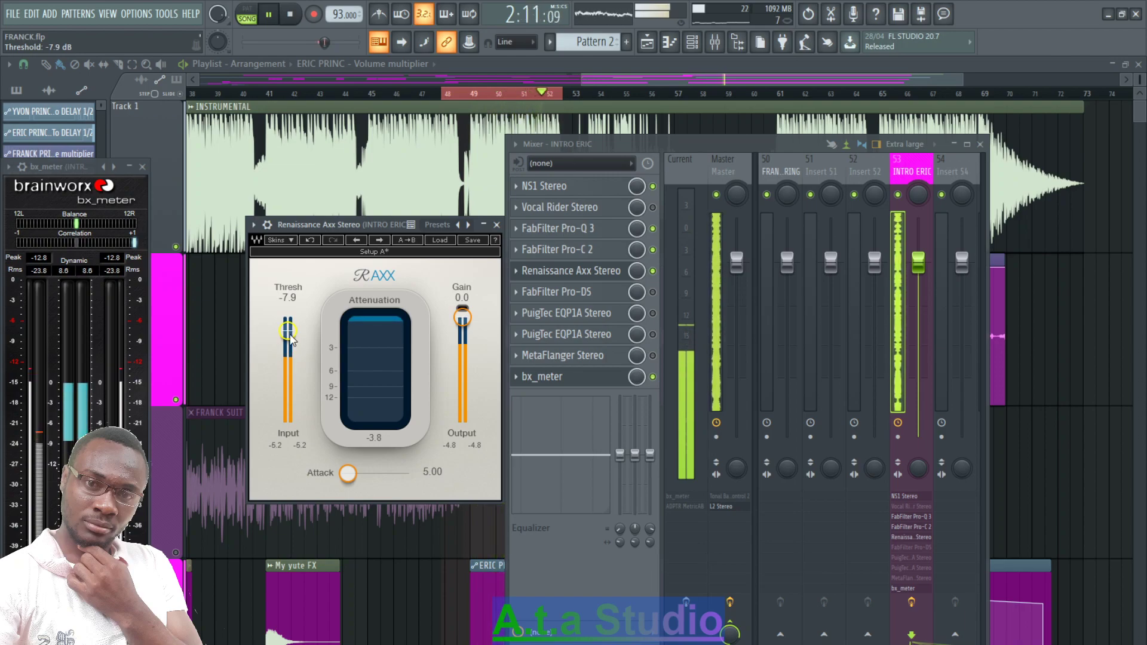
left_click(653, 271)
left_click(653, 250)
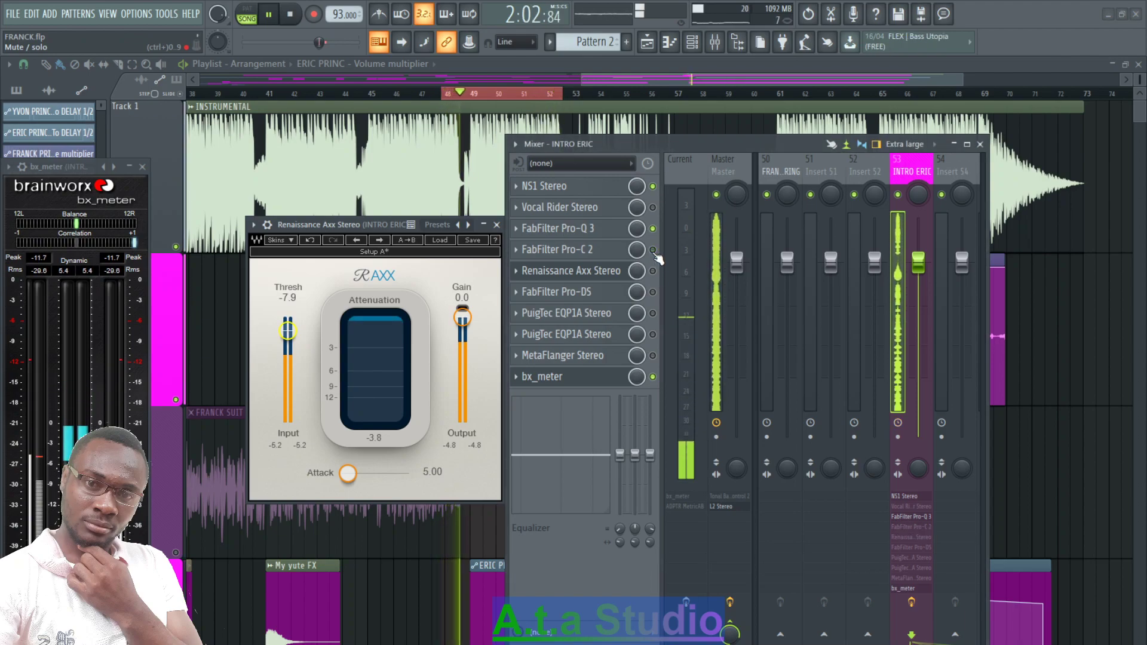
left_click(653, 250)
left_click(653, 271)
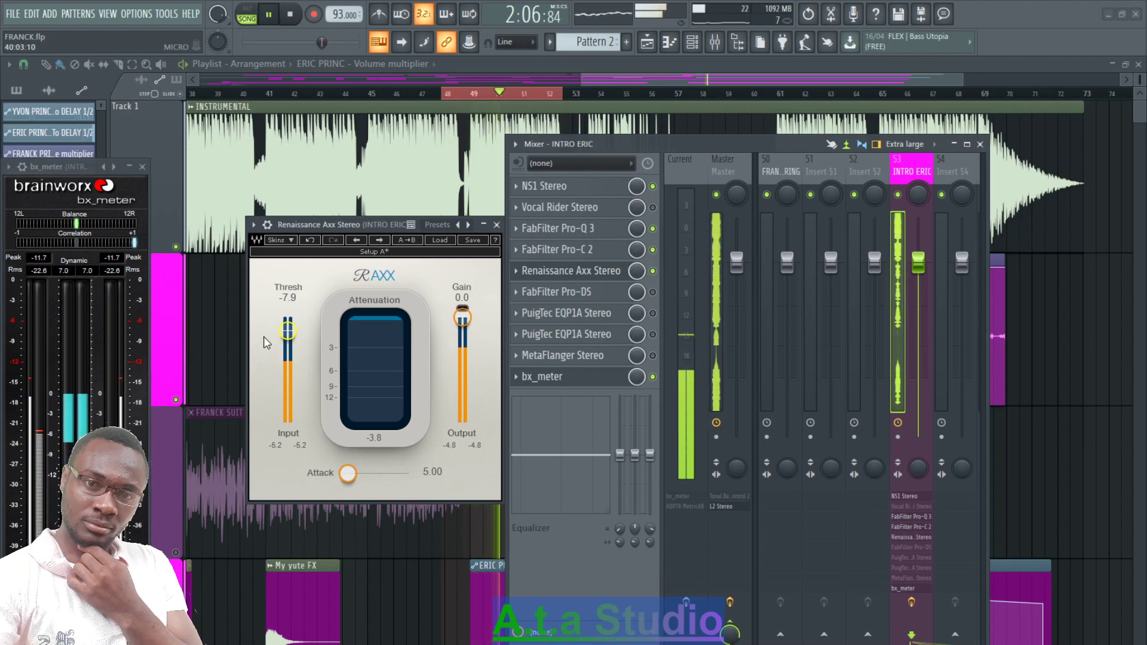
- Fine-tune the Renaissance Axx threshold to -8.0 dB and replay the vocal to check its peak level on bx_meter
left_click_drag(287, 330, 287, 326)
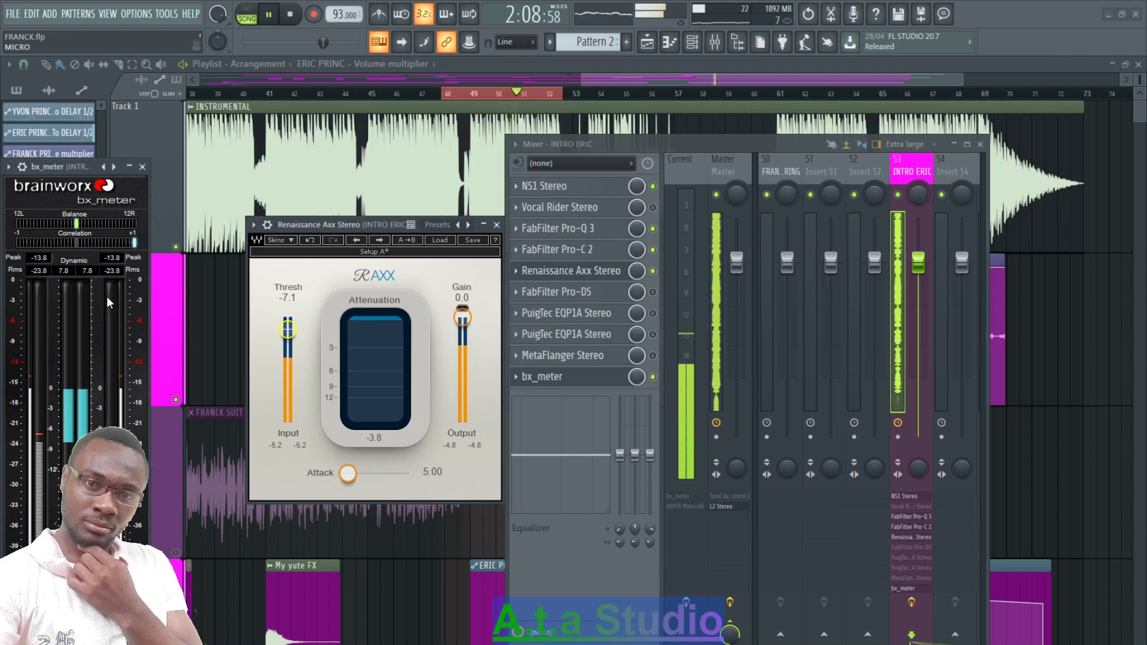
left_click_drag(289, 339, 291, 340)
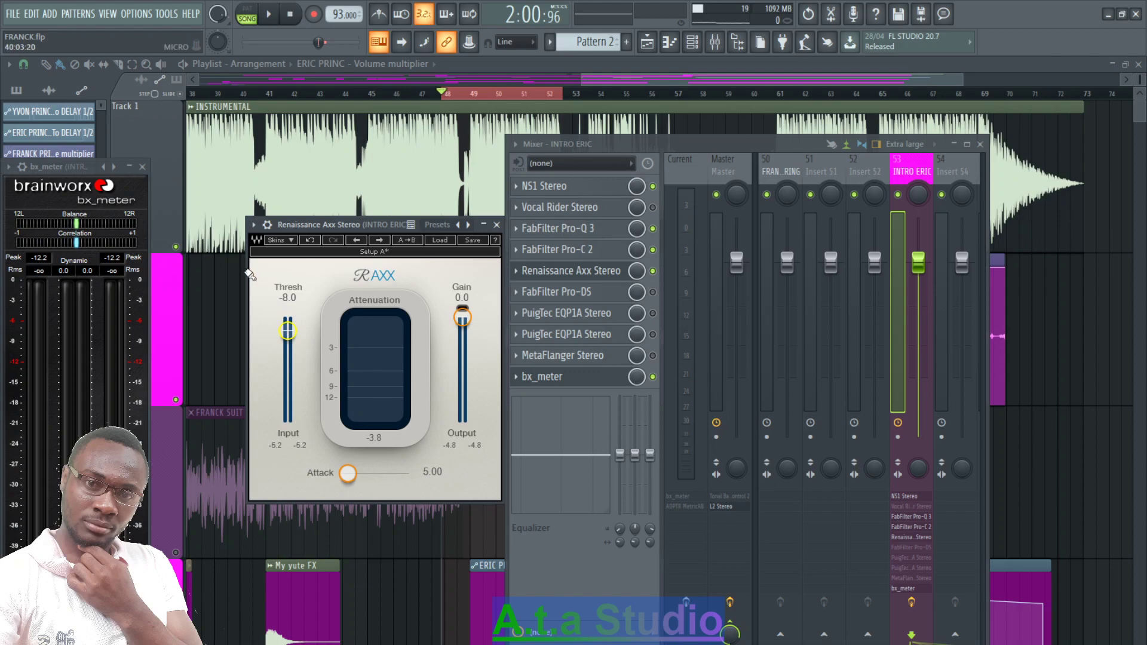
key("space")
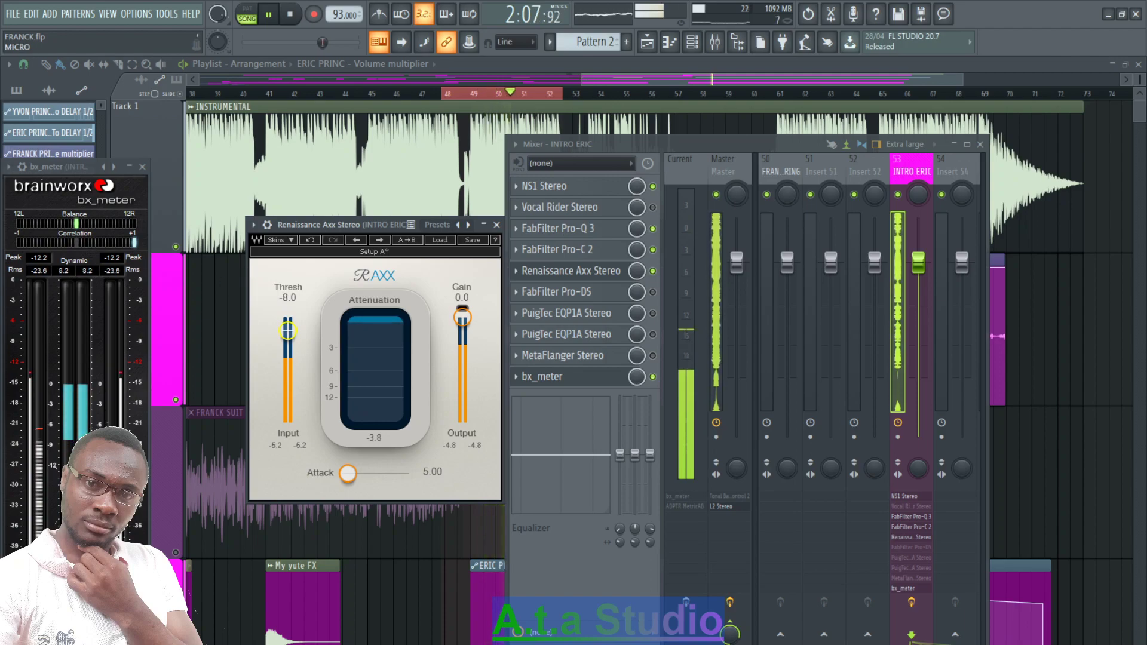
left_click(41, 258)
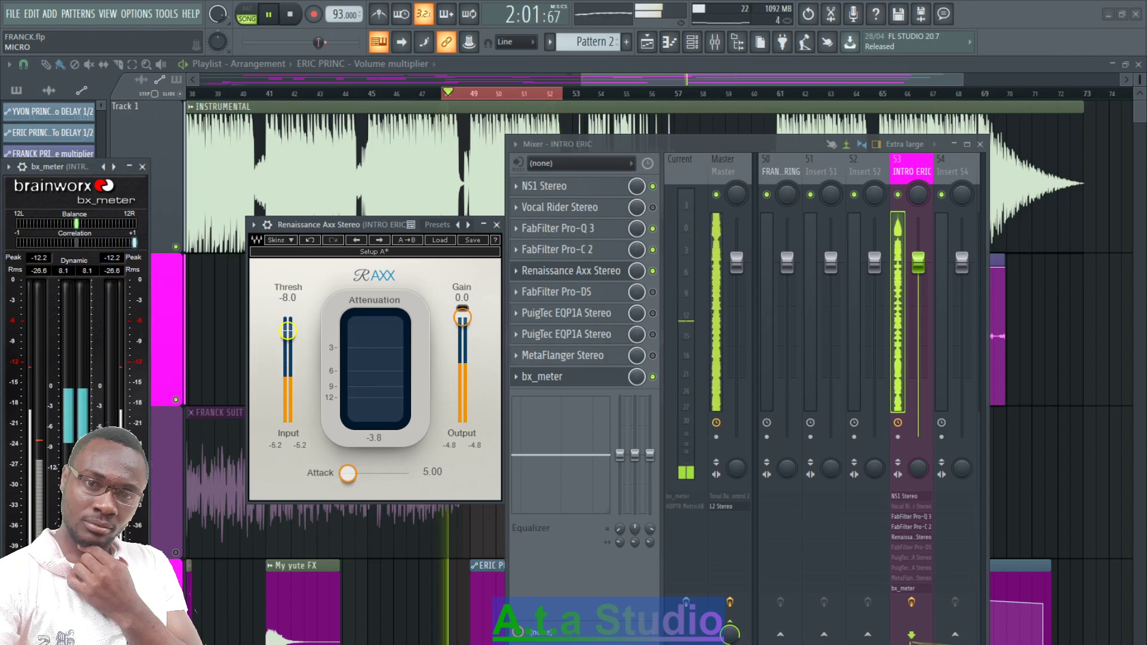
key("space")
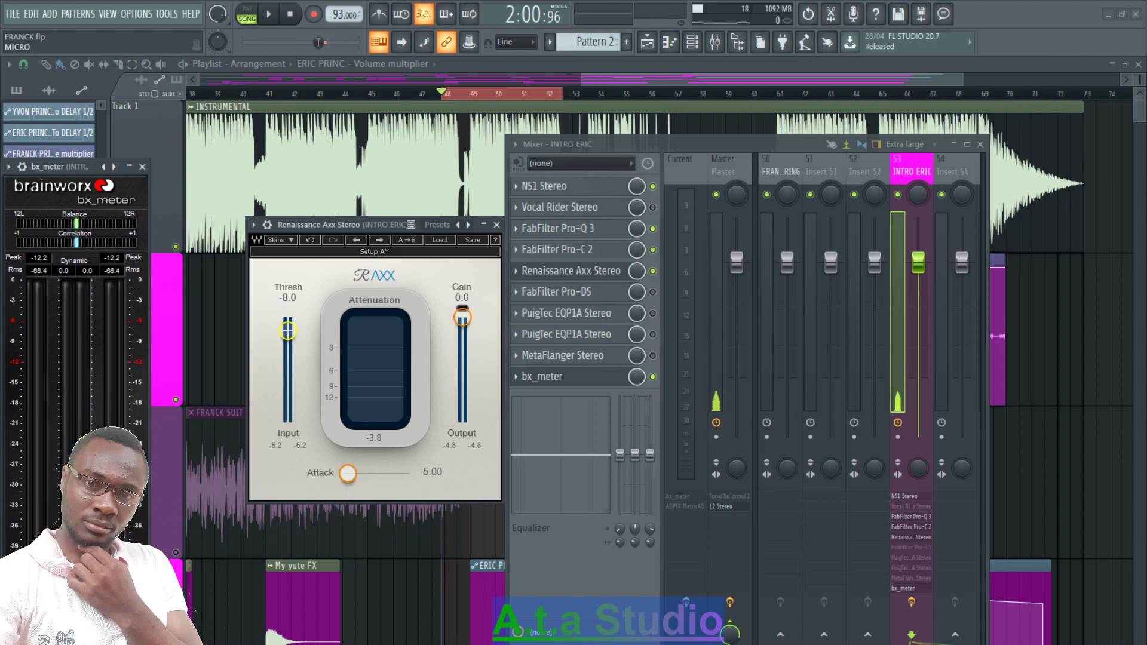
- Close Renaissance Axx and open FabFilter Pro-DS from the intro vocal track's effects
left_click(497, 224)
left_click(553, 296)
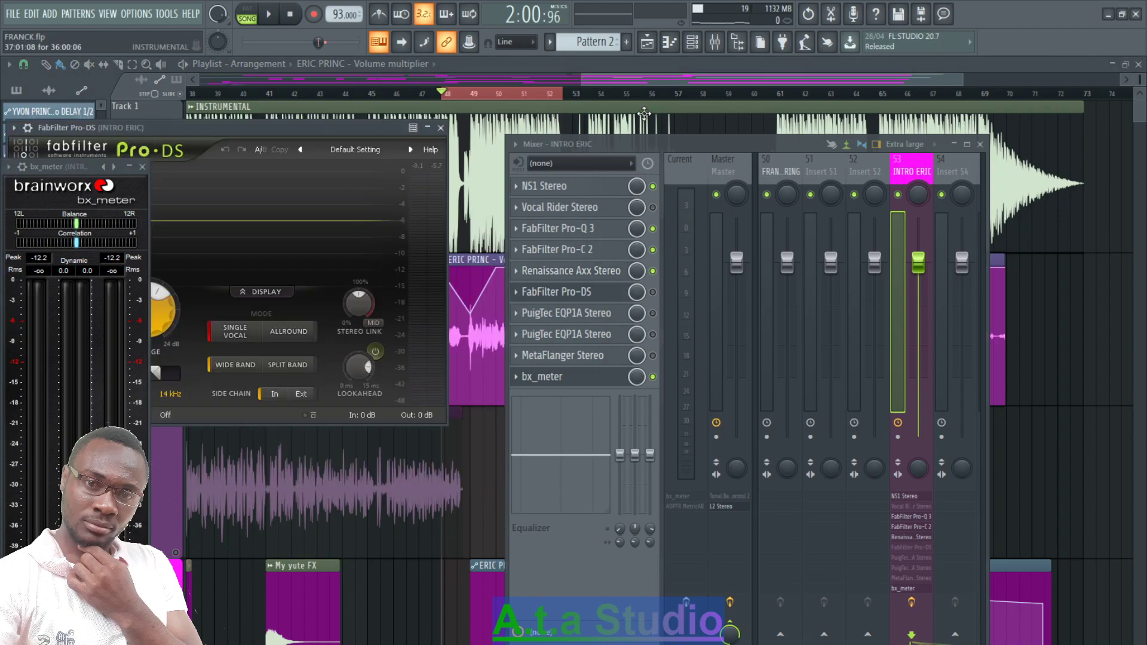
- Arrange the Pro-DS and mixer windows side by side, mute the instrumental track and enable Pro-DS on the intro vocal channel
left_click_drag(644, 146, 839, 177)
left_click_drag(283, 127, 484, 155)
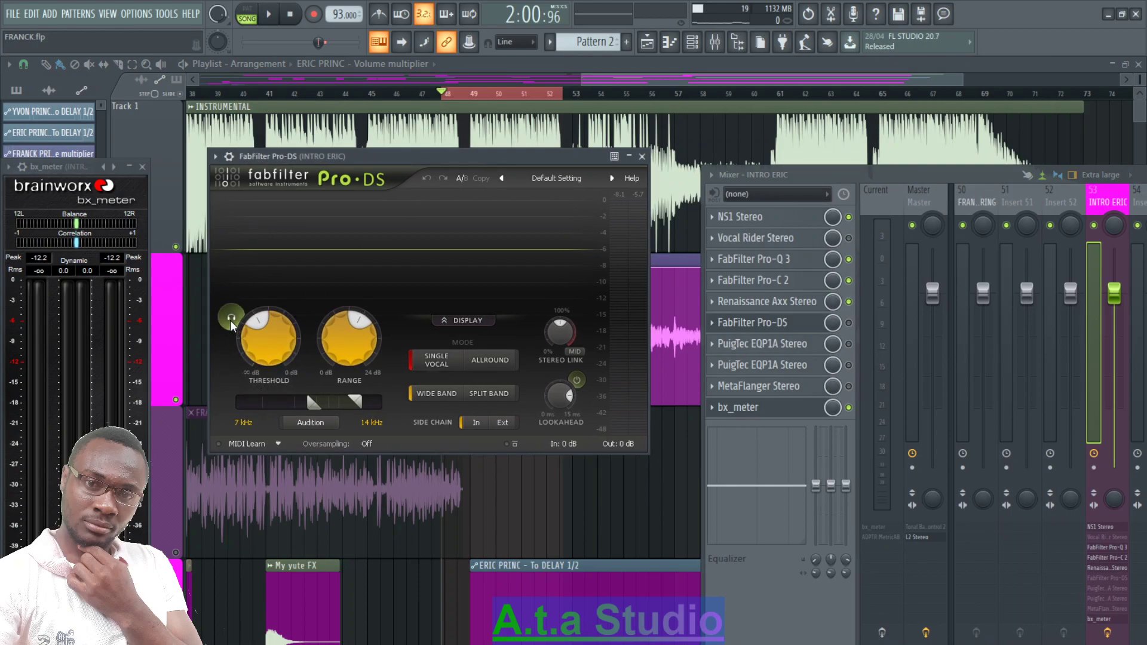
mouse_move(231, 320)
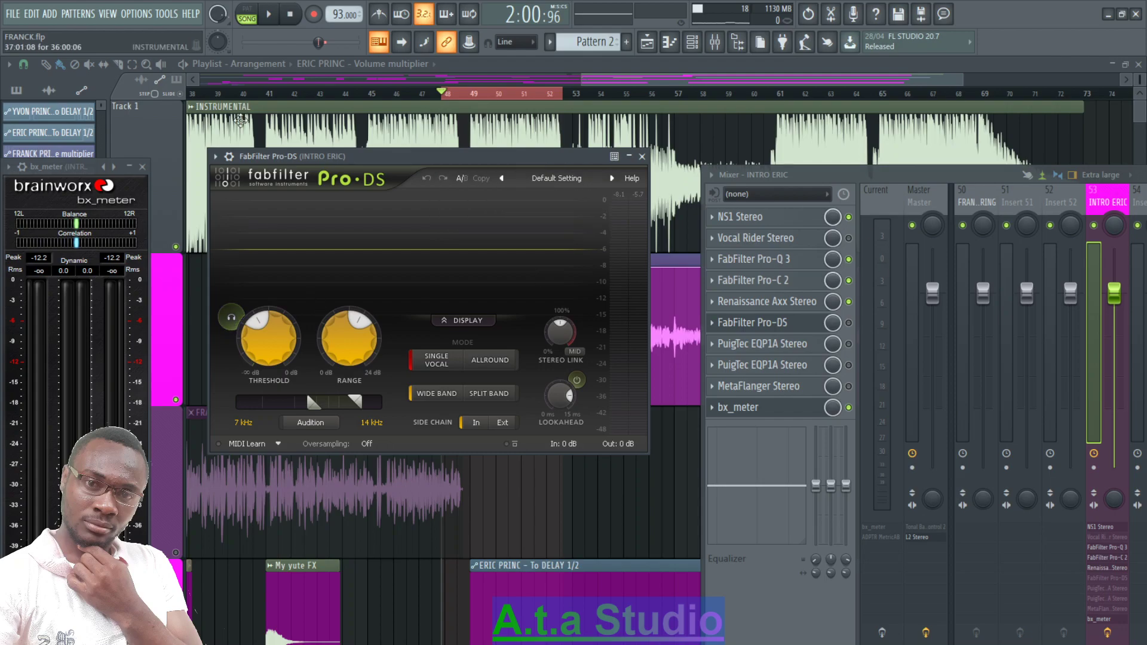
left_click_drag(582, 75, 199, 77)
left_click(175, 247)
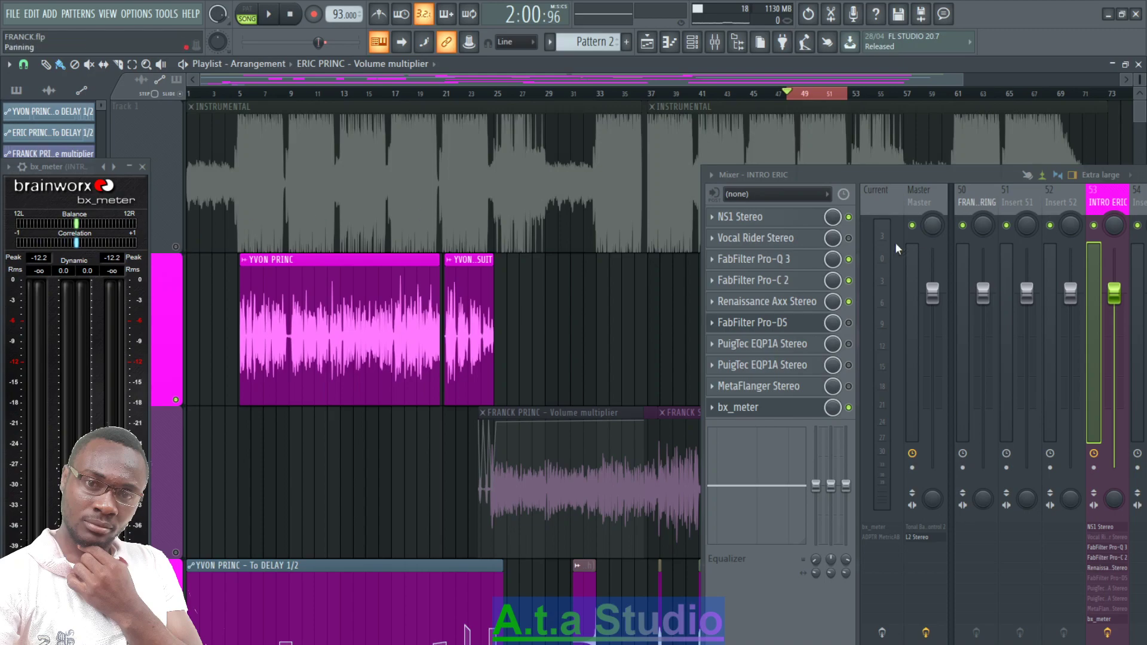
left_click(794, 326)
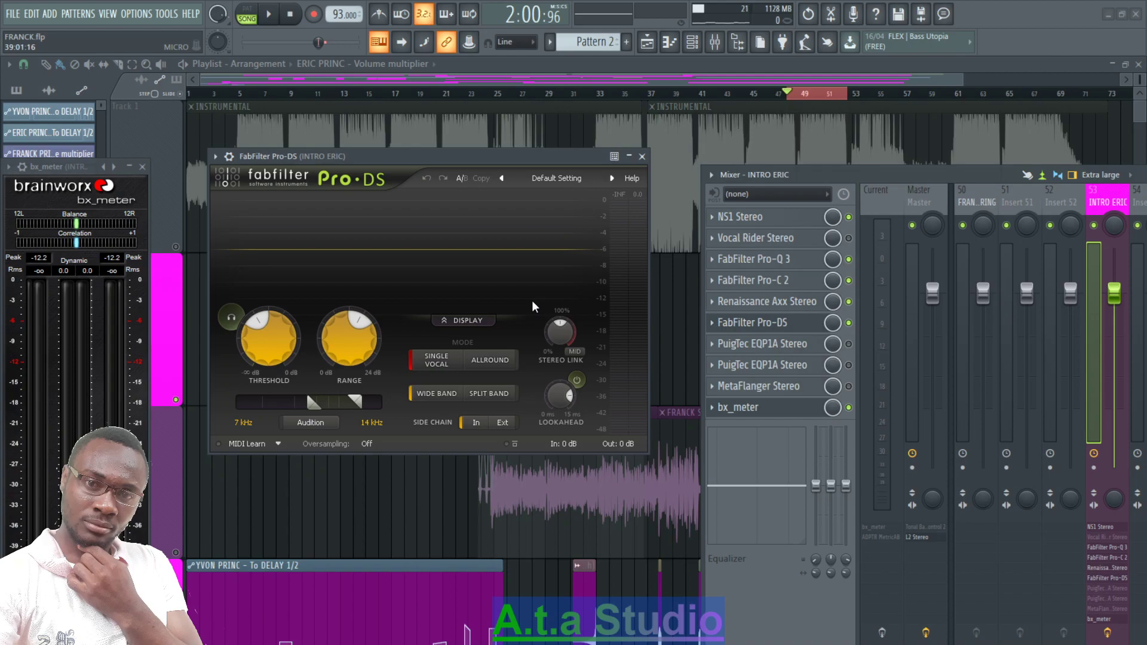
- Turn on trigger auditioning in Pro-DS, play the vocal and lower the threshold to -39.64 dB
left_click(232, 318)
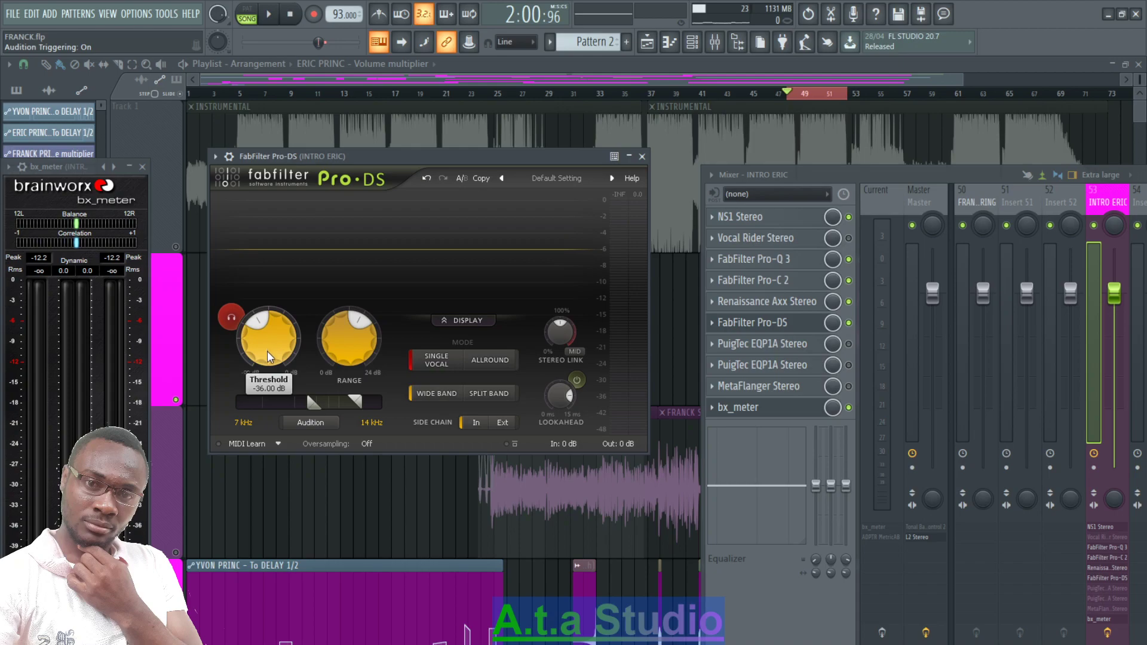
key("space")
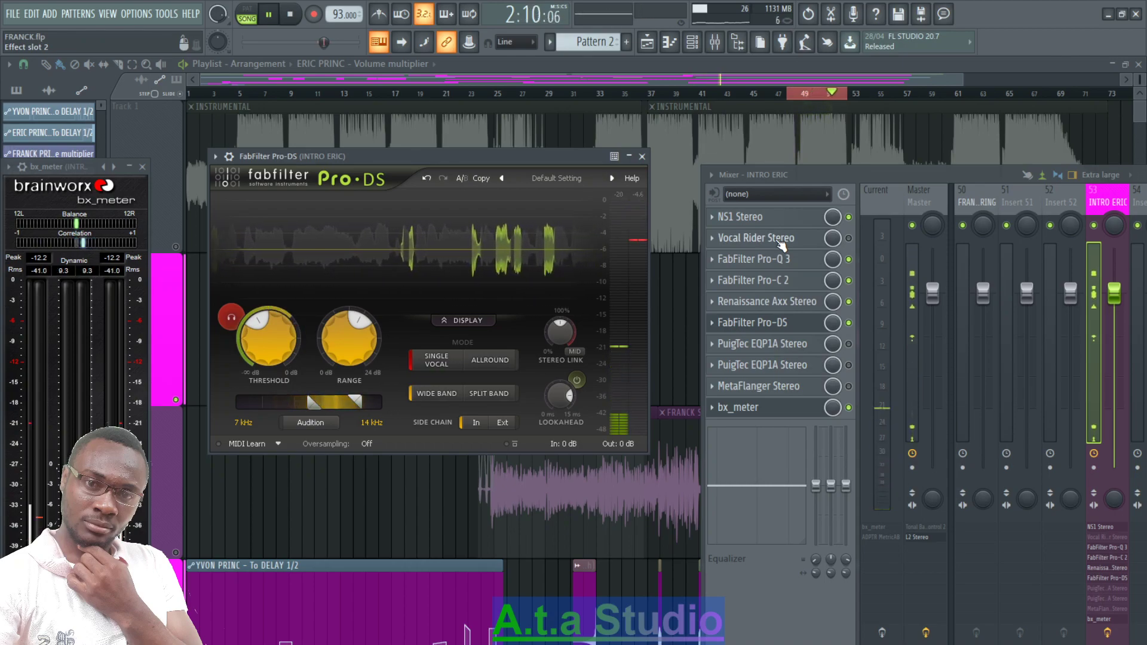
left_click_drag(279, 354, 278, 362)
key("space")
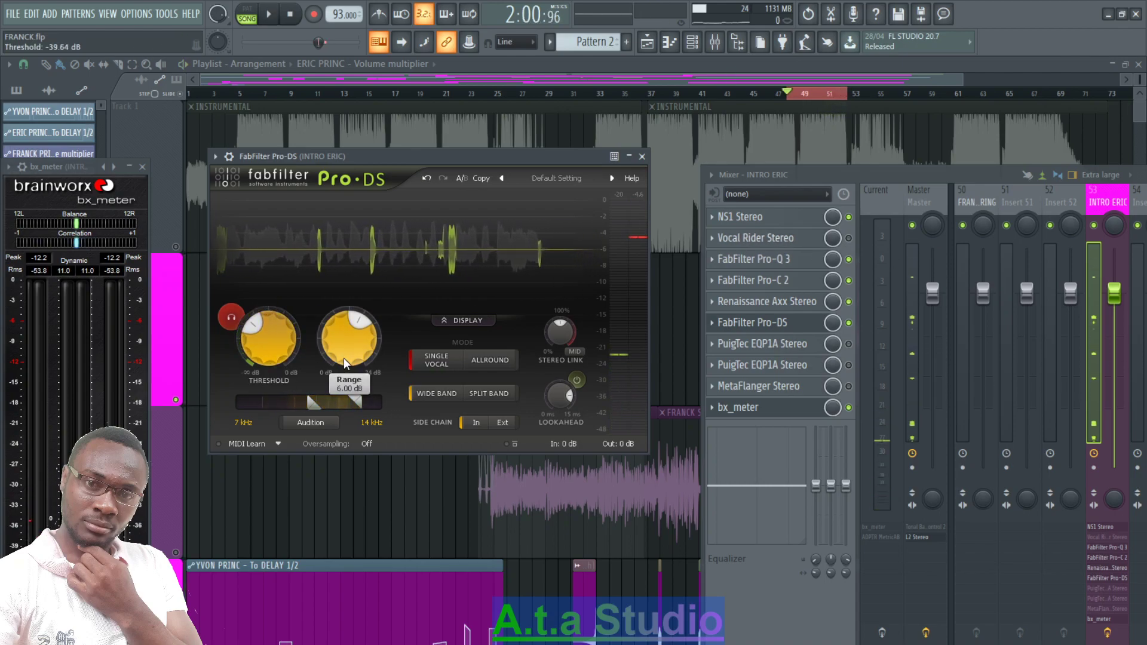
- Set the Pro-DS detection band to 8.379–18.39 kHz
mouse_move(343, 357)
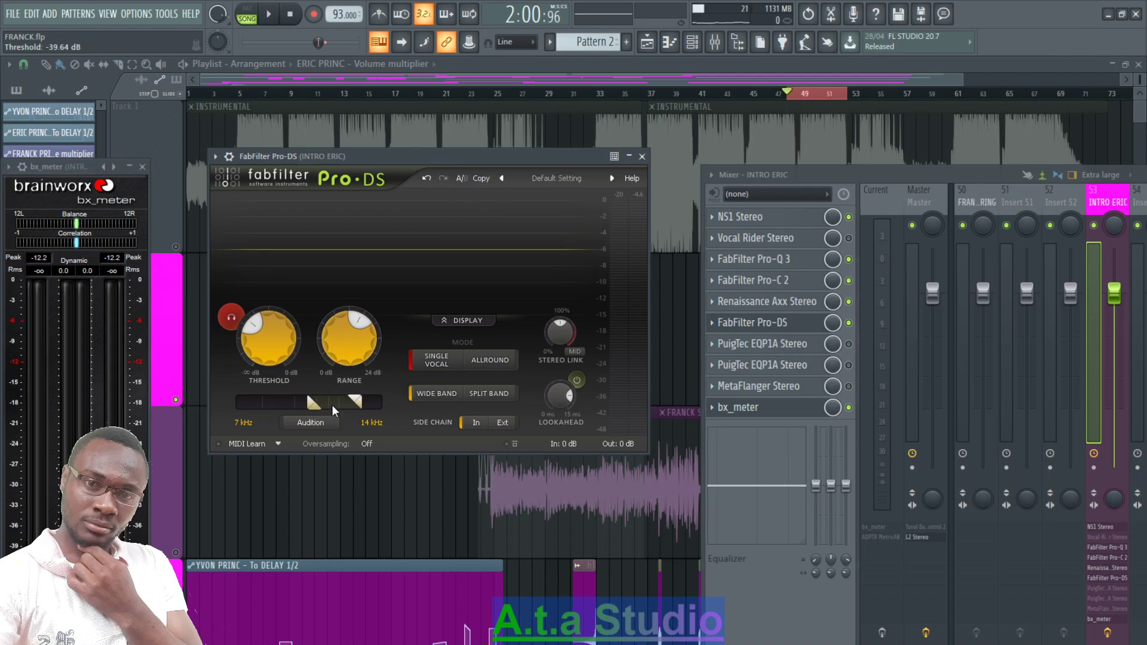
mouse_move(331, 404)
left_click_drag(356, 399, 323, 406)
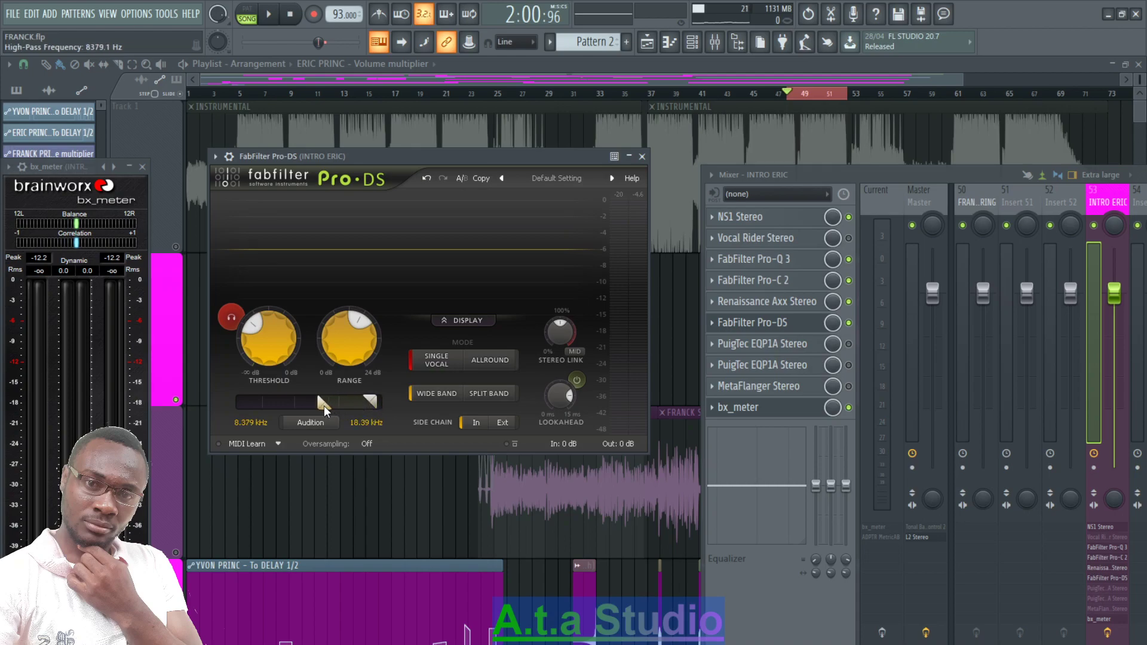
- Open Pro-Q 3 beside Pro-DS for reference and fine-tune the Pro-DS detection band to 8.583–18.84 kHz
left_click_drag(435, 155, 344, 124)
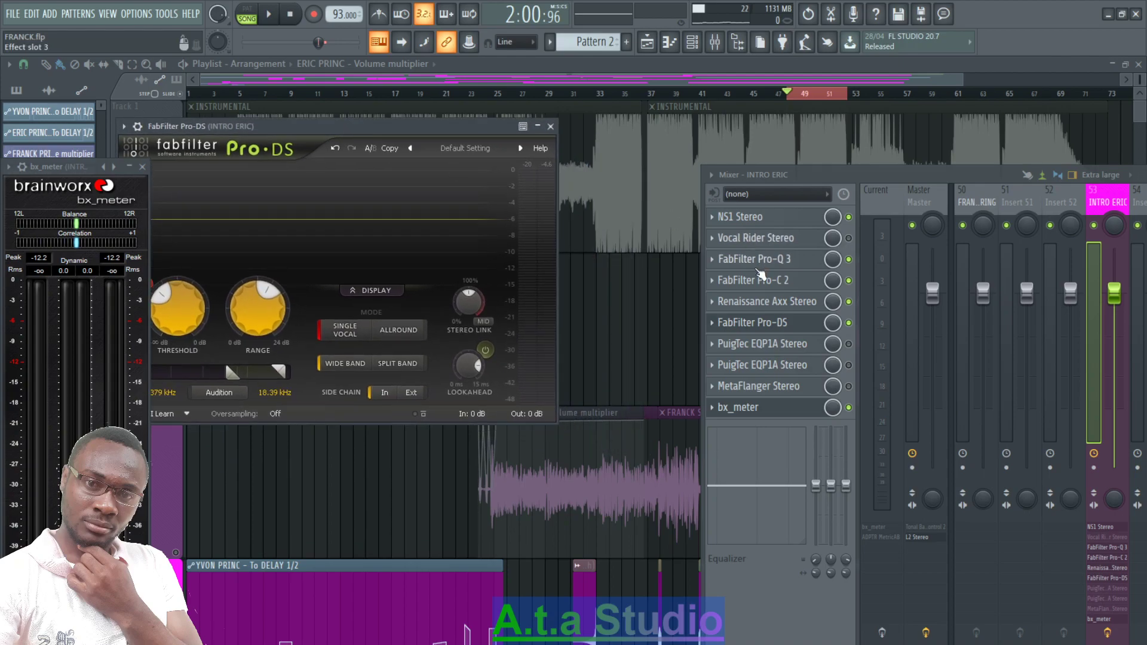
left_click(754, 259)
left_click_drag(424, 75, 707, 128)
left_click_drag(770, 175, 860, 267)
left_click(846, 268)
left_click_drag(757, 127, 831, 128)
left_click_drag(414, 124, 458, 296)
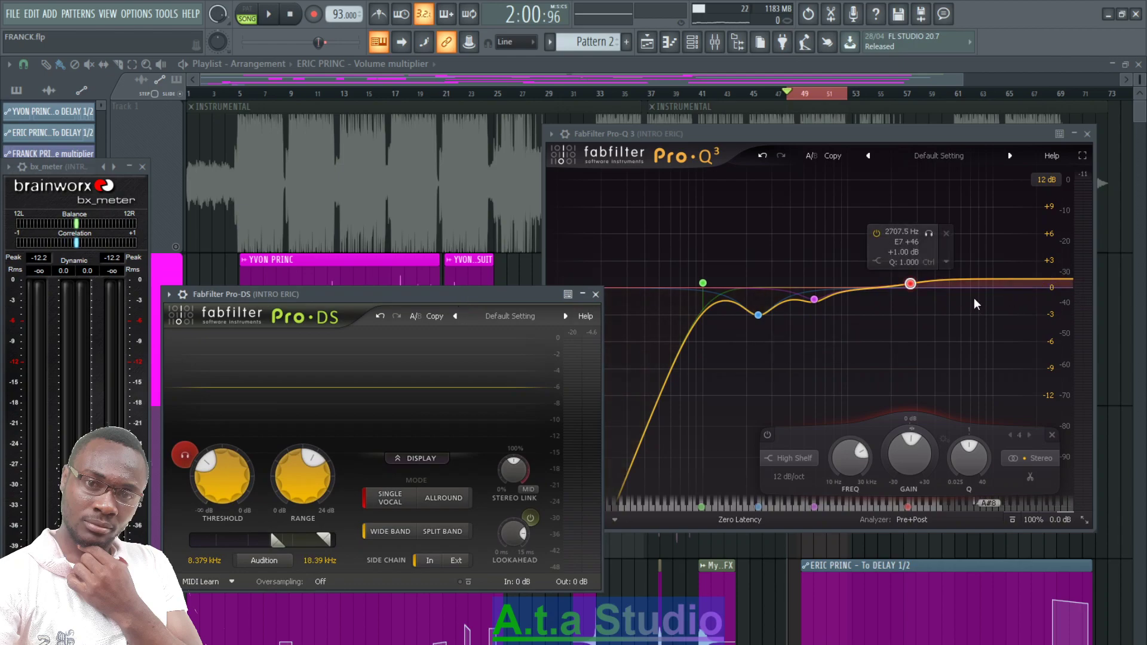
left_click_drag(321, 540, 324, 539)
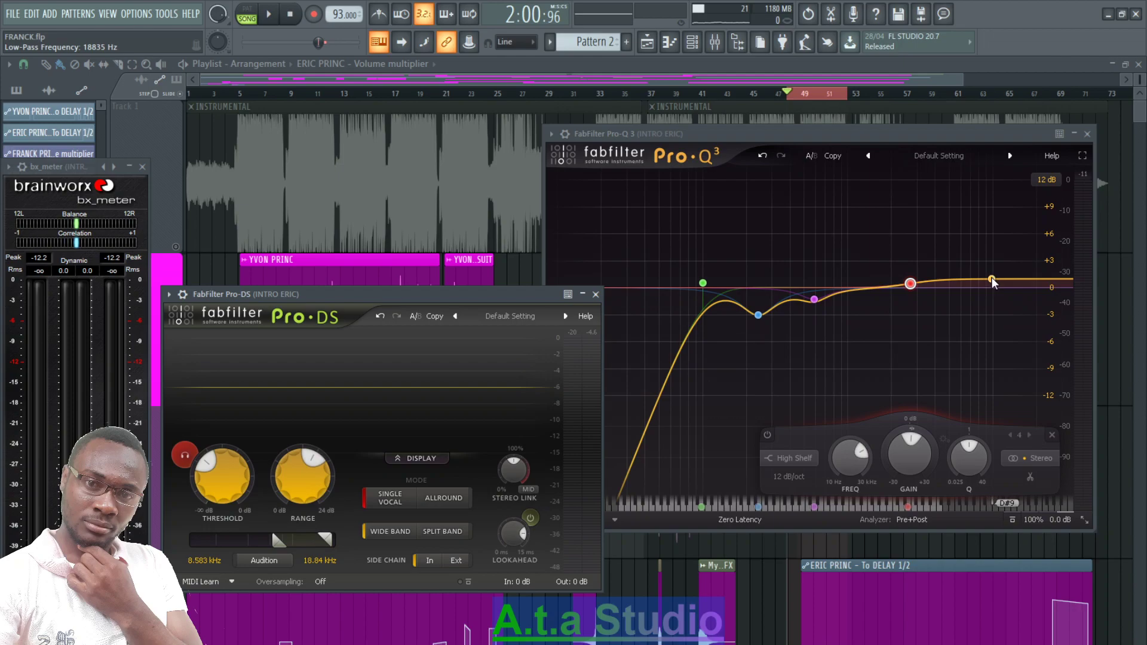
- Try a fifth band as a high shelf at about 29041 Hz in Pro-Q 3 and undo it
left_click(991, 277)
left_click_drag(993, 276, 1061, 286)
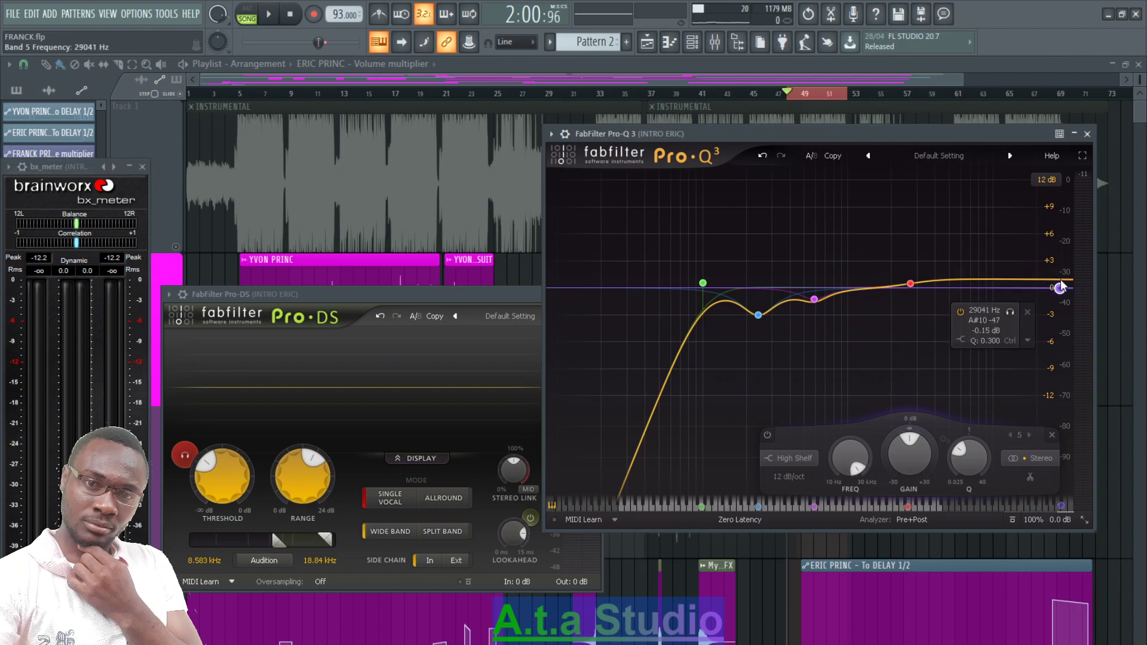
left_click(762, 156)
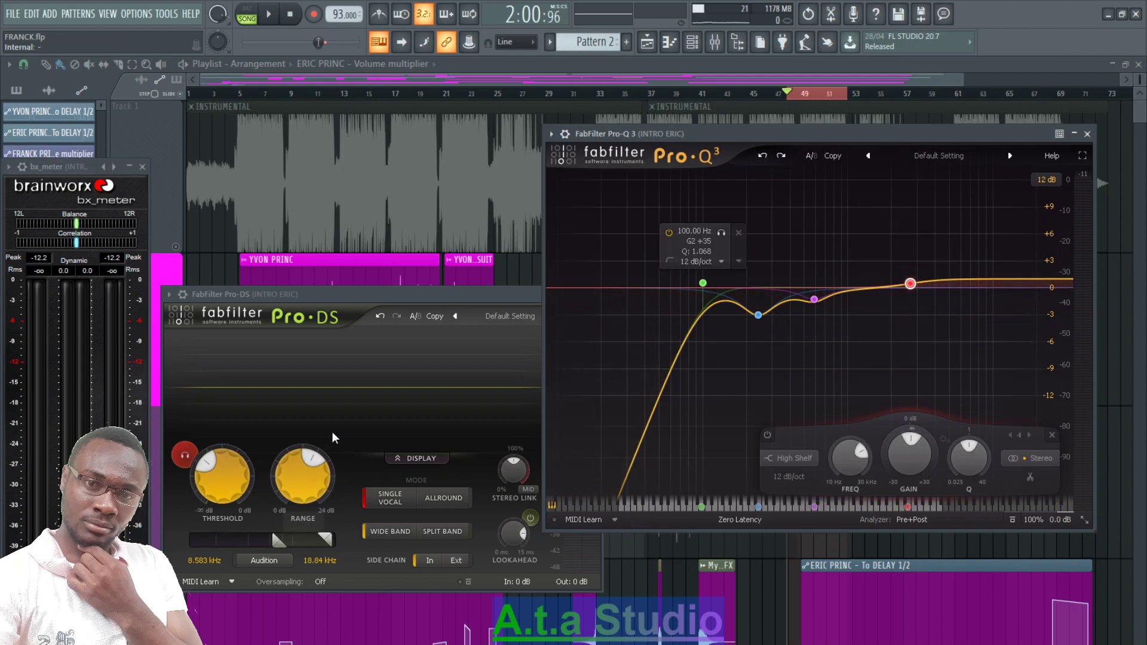
- Play the vocal while setting the Pro-DS threshold to -40.34 dB and the detection band to 4.948–13.63 kHz
key("space")
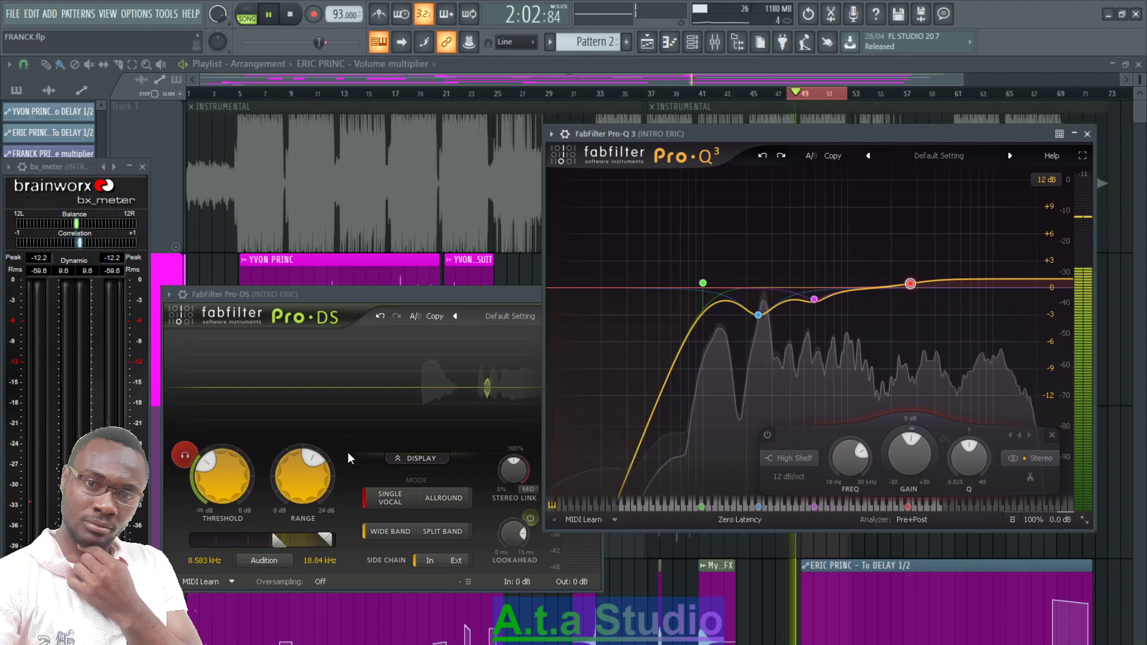
mouse_move(288, 478)
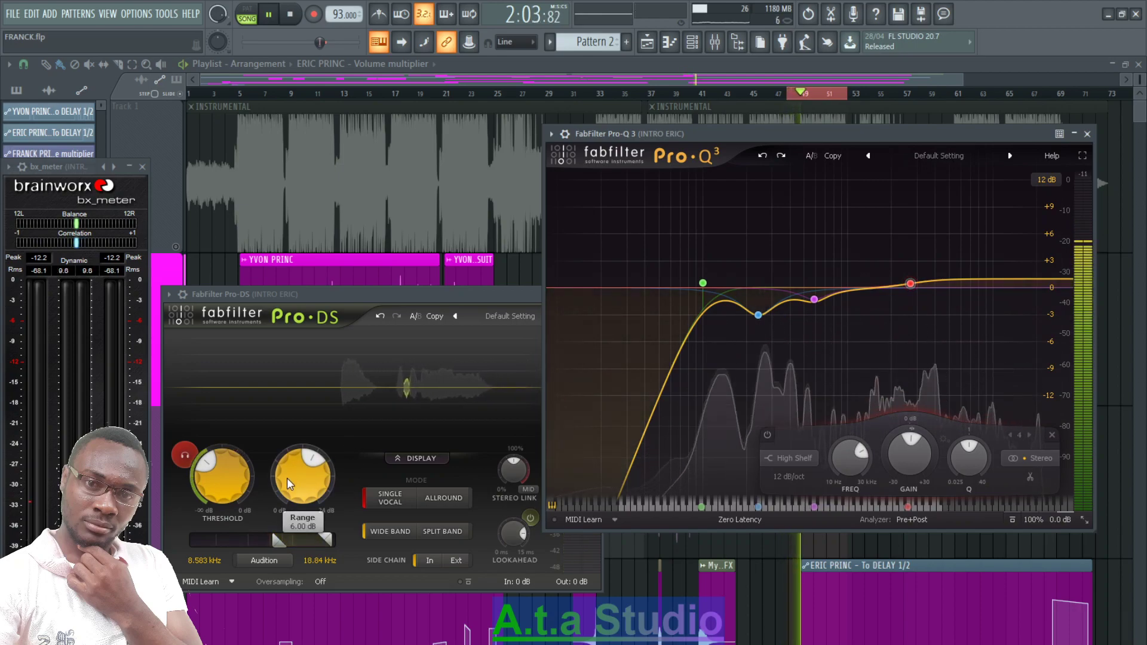
left_click(220, 489)
left_click_drag(220, 489, 221, 493)
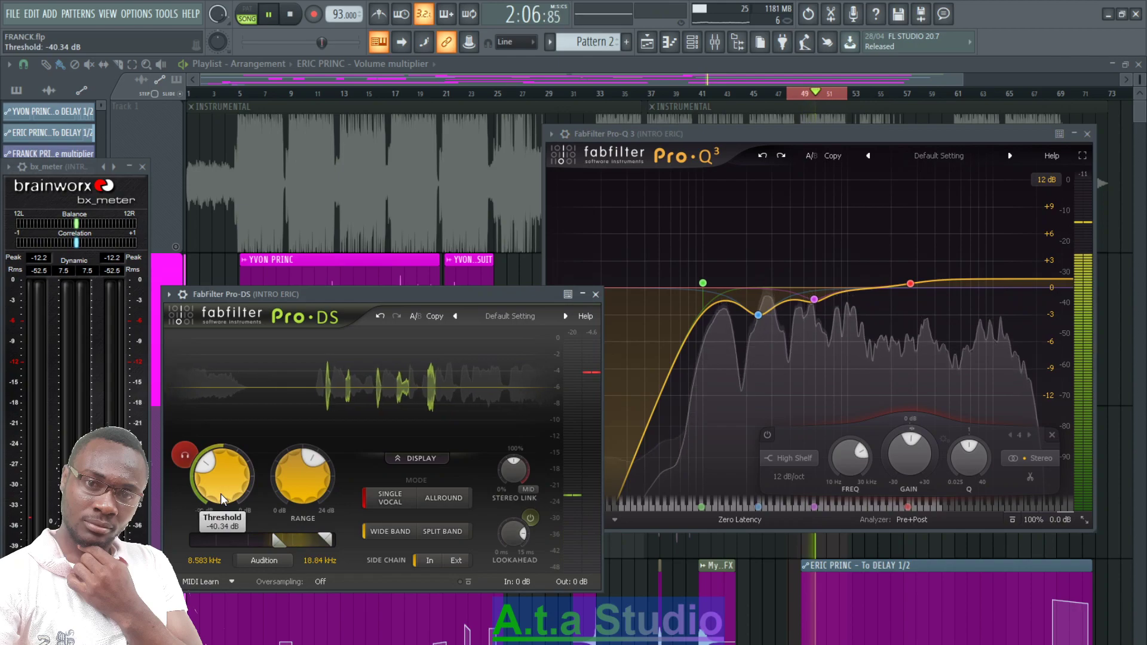
left_click_drag(274, 540, 246, 546)
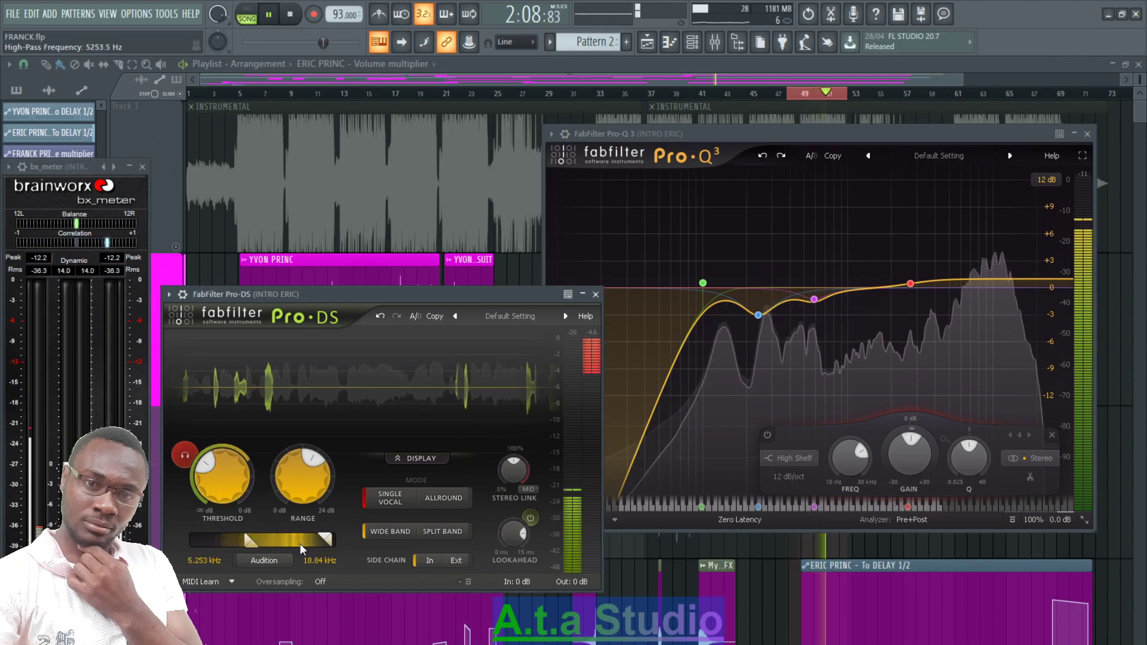
left_click_drag(324, 539, 248, 540)
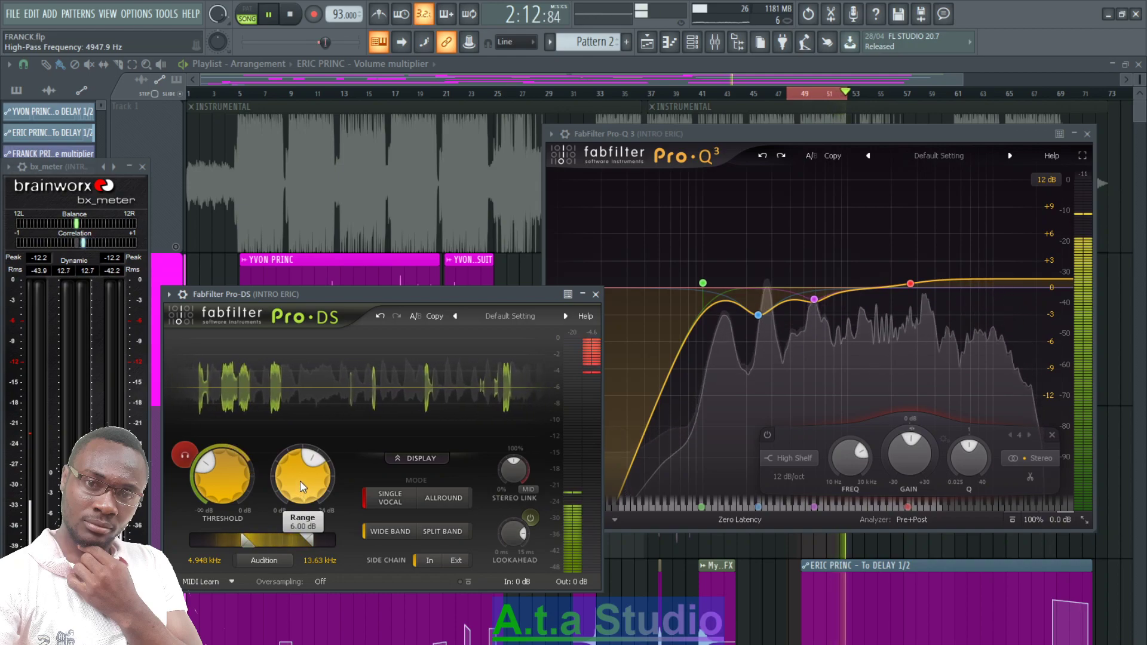
- Set the Pro-DS range to 3.08 dB with Split Band processing, and replay the vocal with trigger auditioning off
left_click_drag(300, 479, 307, 525)
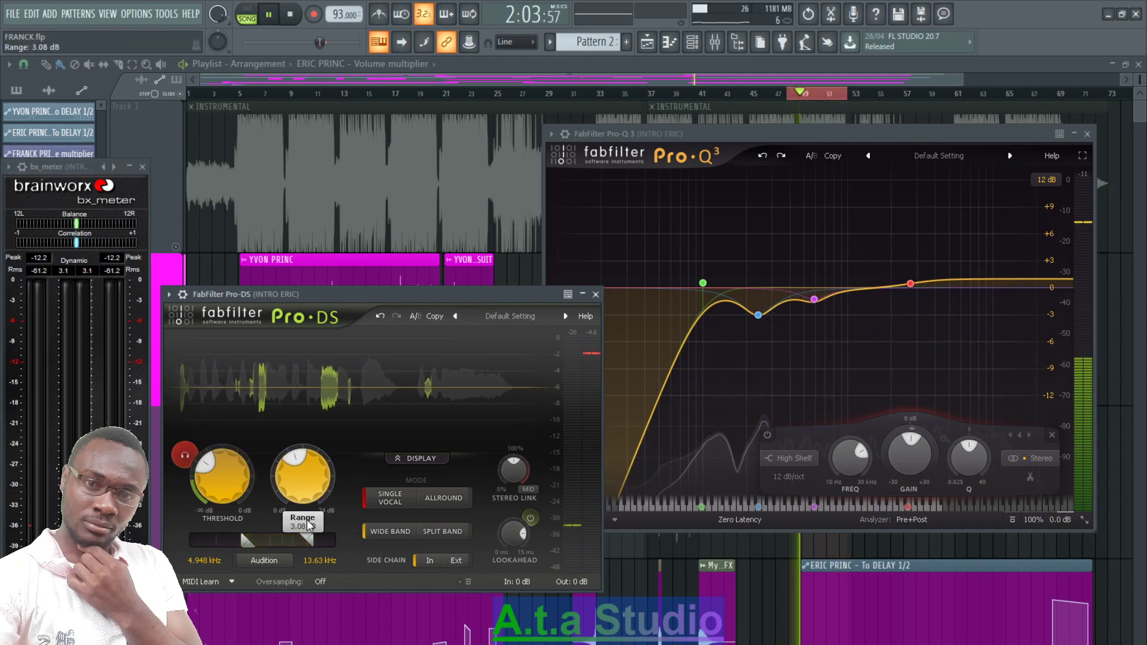
left_click(448, 535)
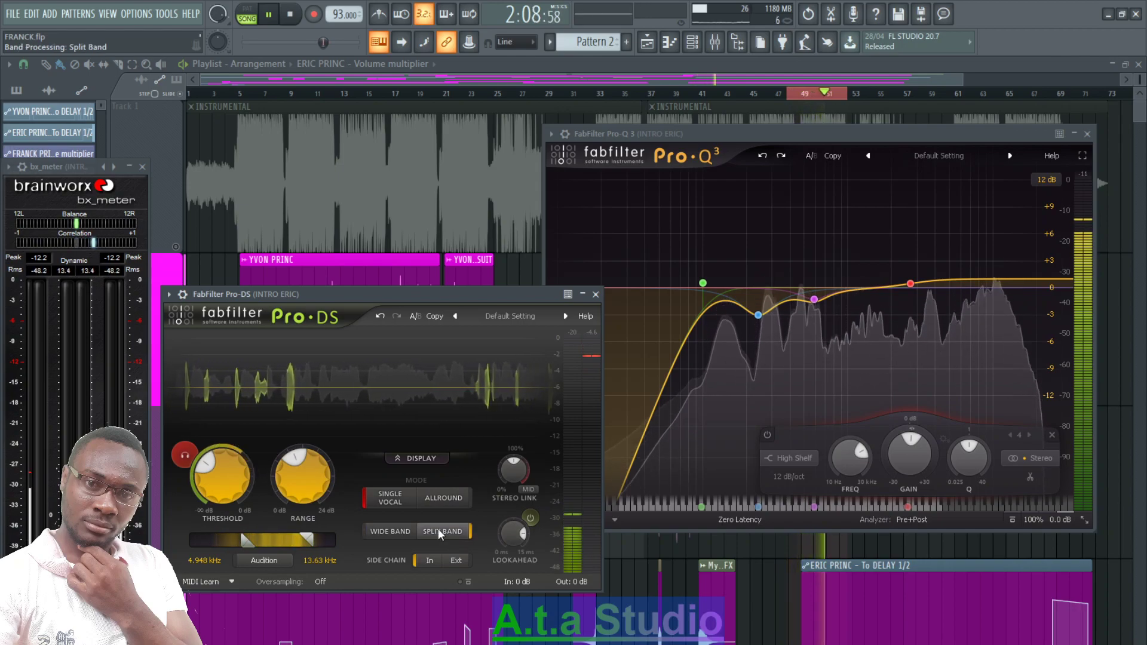
key("space")
left_click(183, 457)
key("space")
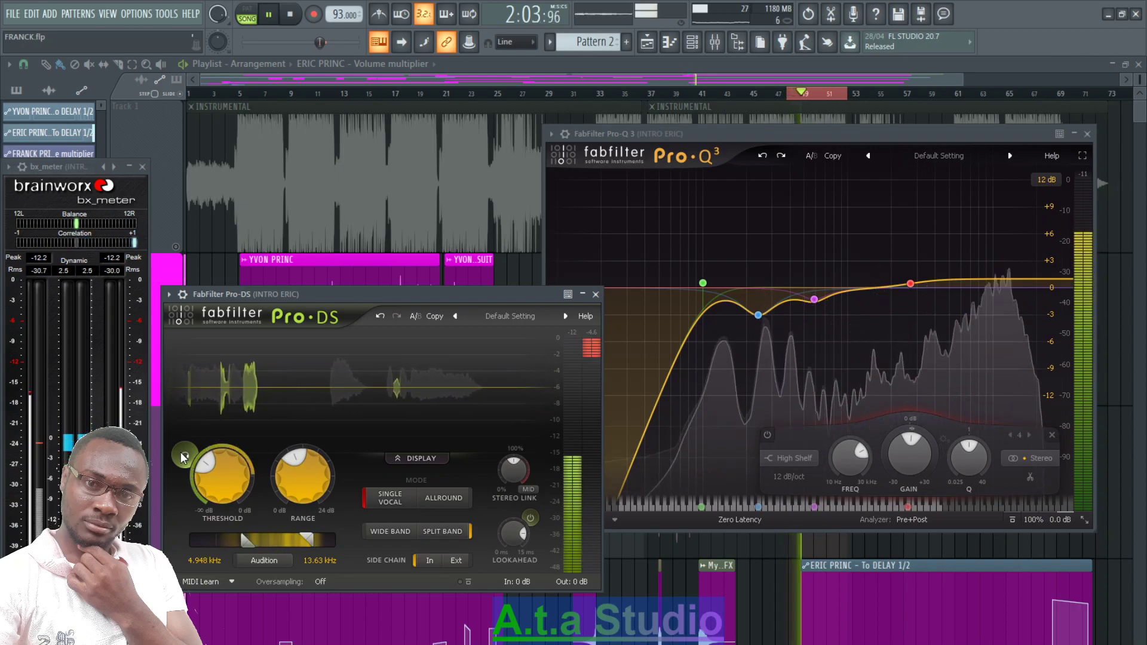
- Sweep the Pro-DS threshold down to -INF dB during playback, settle it at -39.28 dB and stop
left_click_drag(215, 477, 258, 589)
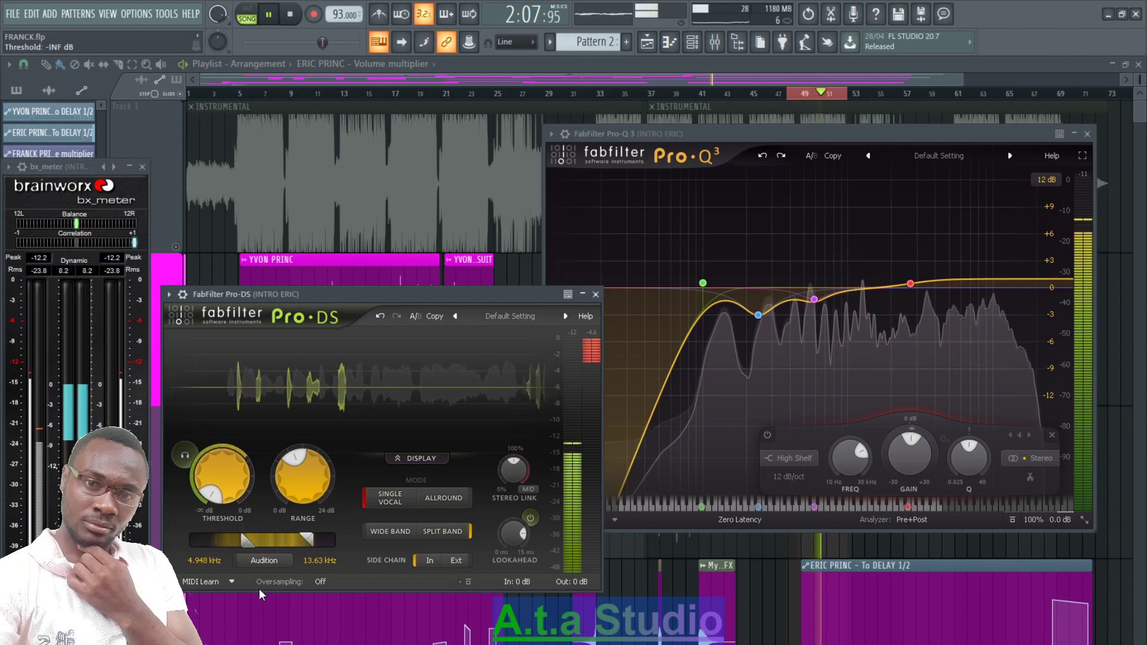
left_click_drag(229, 487, 228, 407)
key("space")
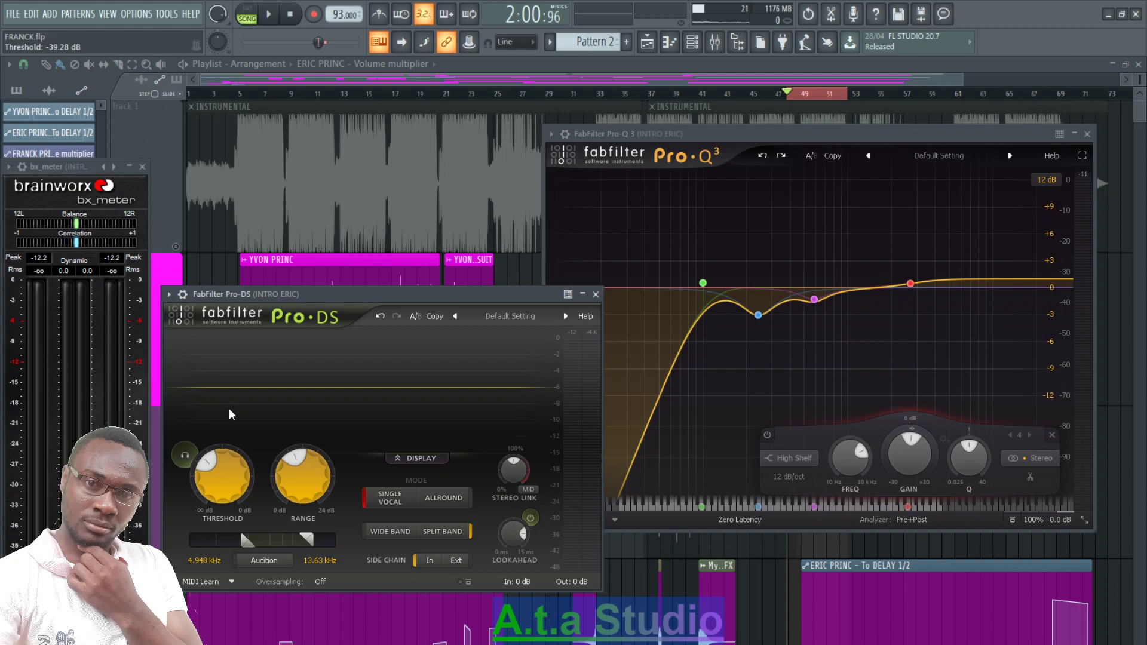
- Replay the de-essed vocal, close Pro-DS and unmute the instrumental track
left_click_drag(249, 547, 249, 549)
key("space")
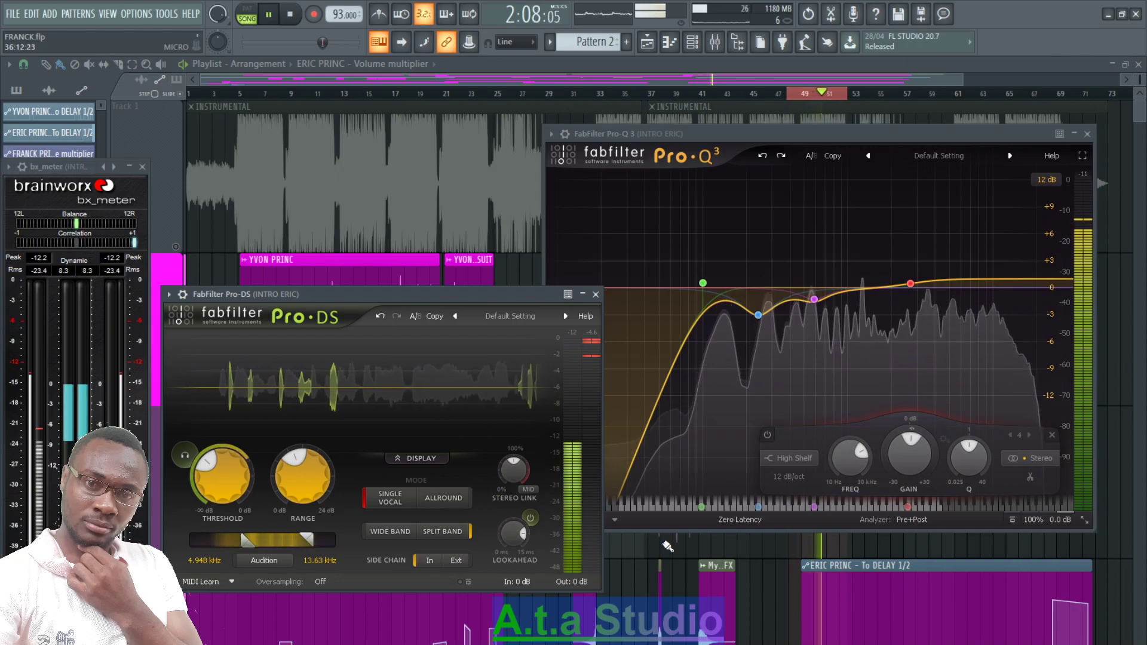
left_click(596, 294)
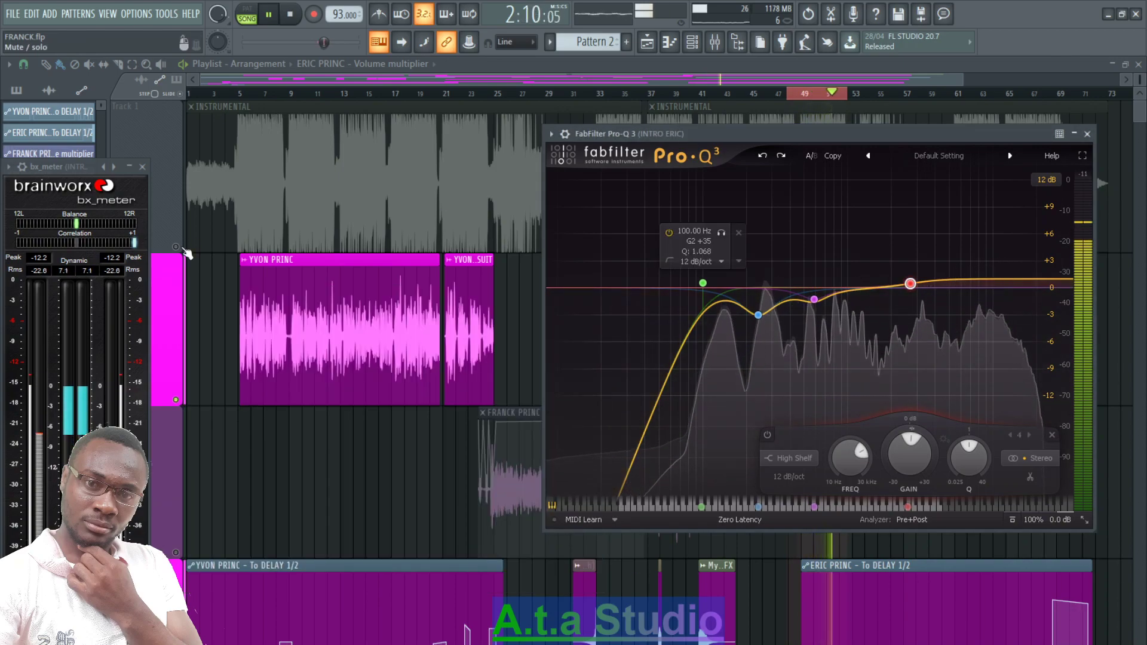
left_click(187, 254)
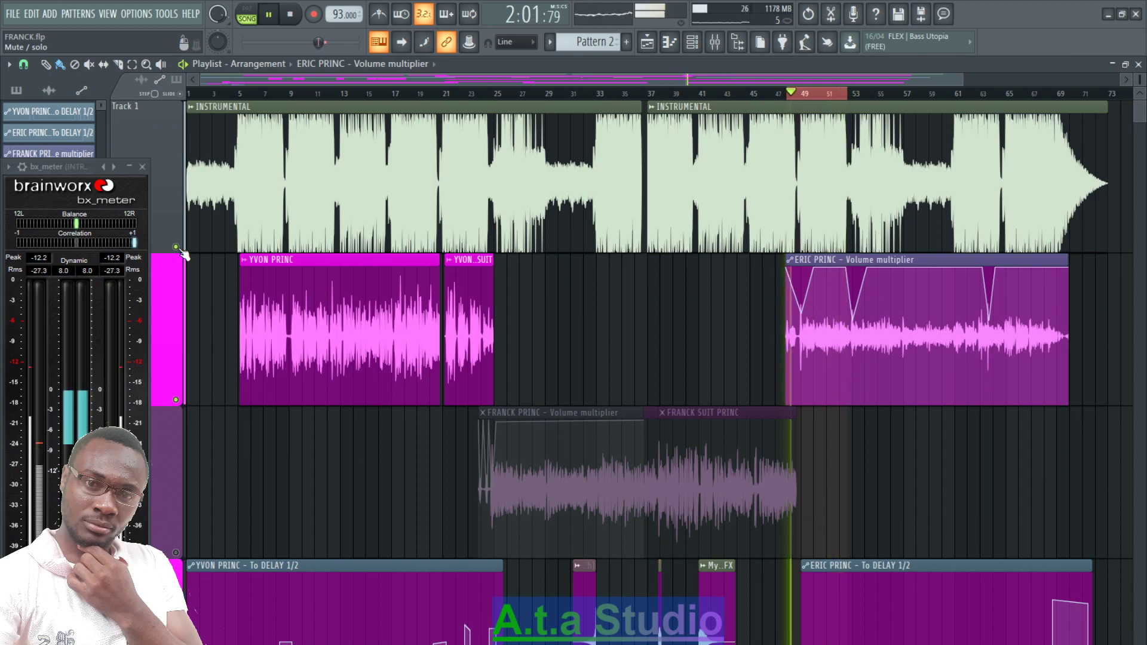
- Show the mixer widened to the REVERB channel, and toggle the intro vocal channel's effects while listening with the instrumental
left_click(720, 46)
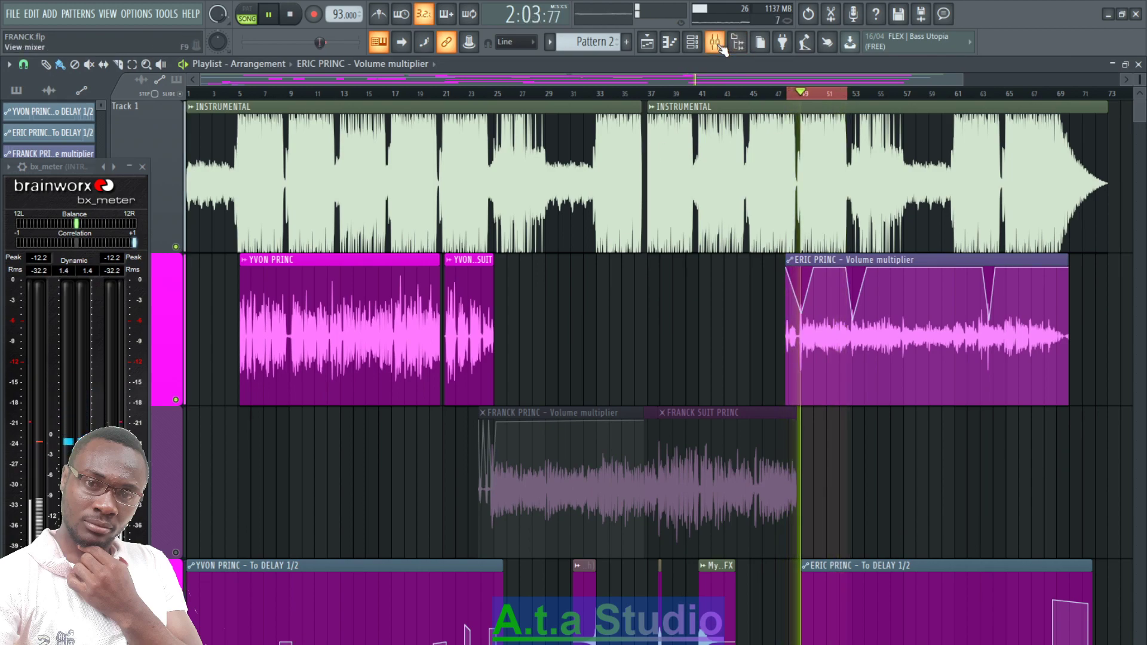
left_click_drag(622, 253, 581, 144)
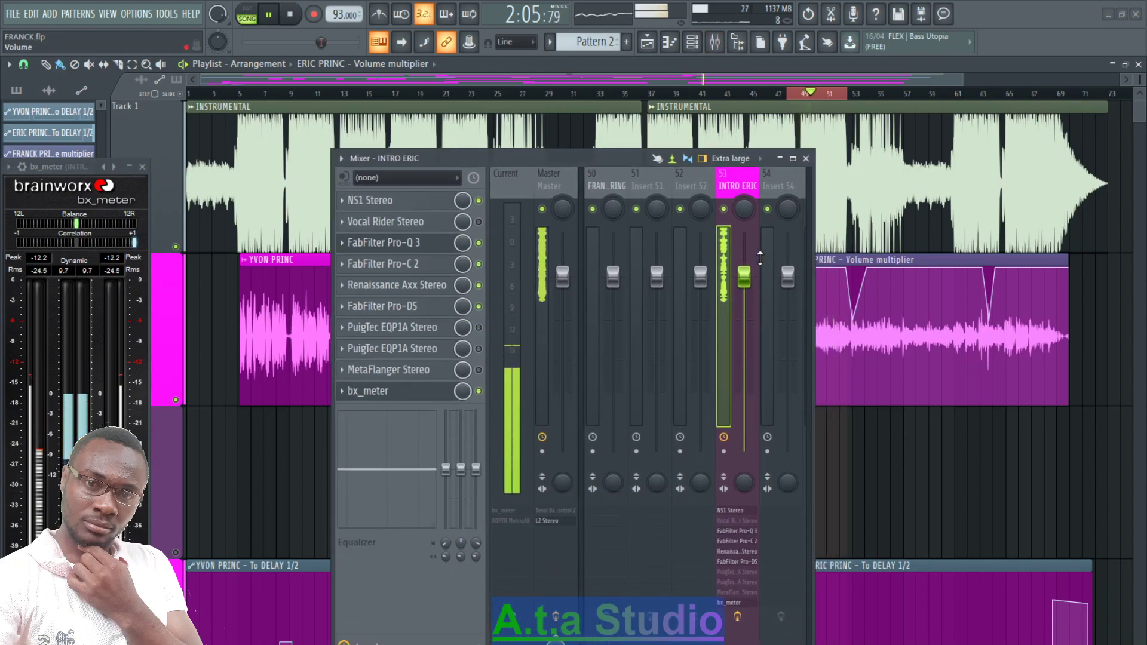
left_click_drag(814, 268, 1035, 269)
left_click(737, 617)
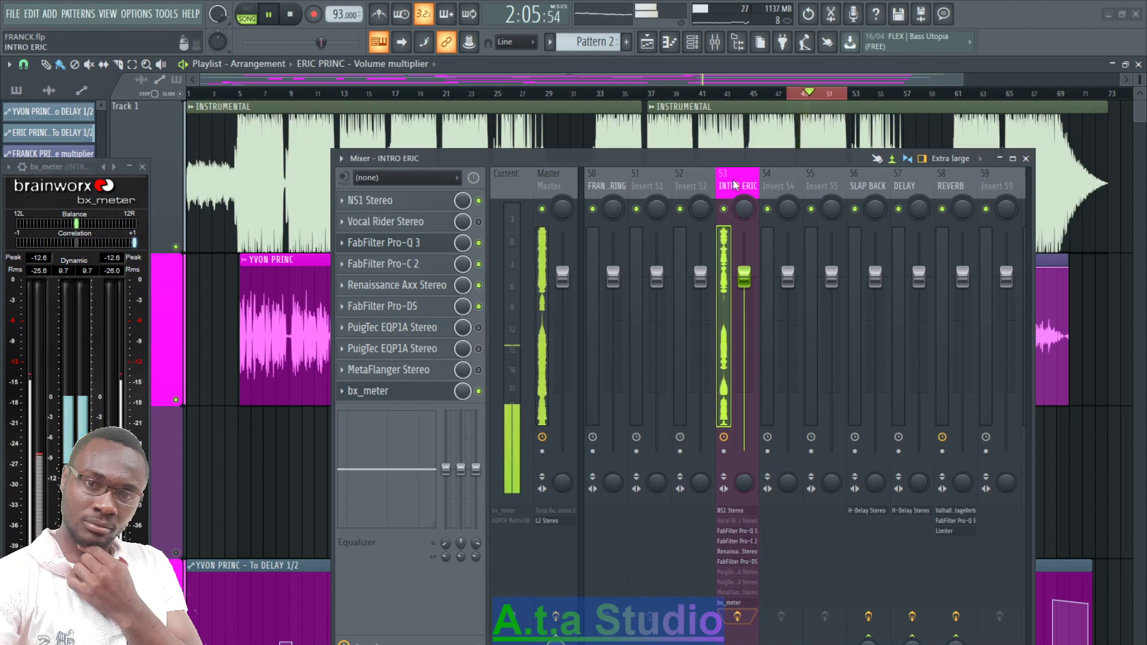
left_click_drag(718, 150, 772, 290)
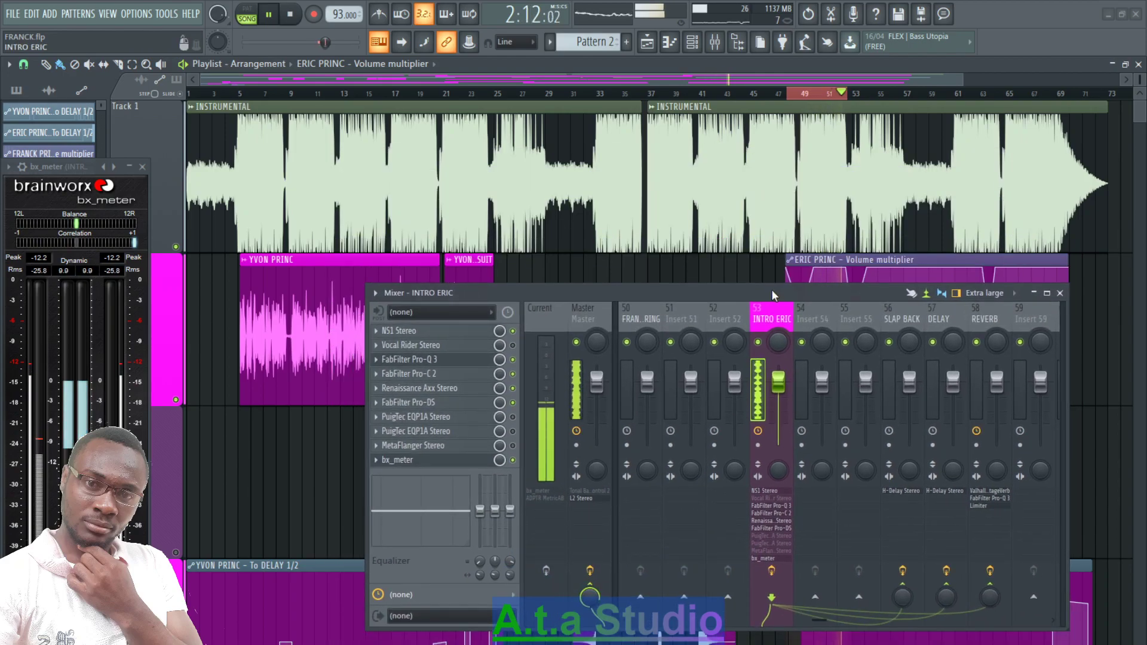
key("space")
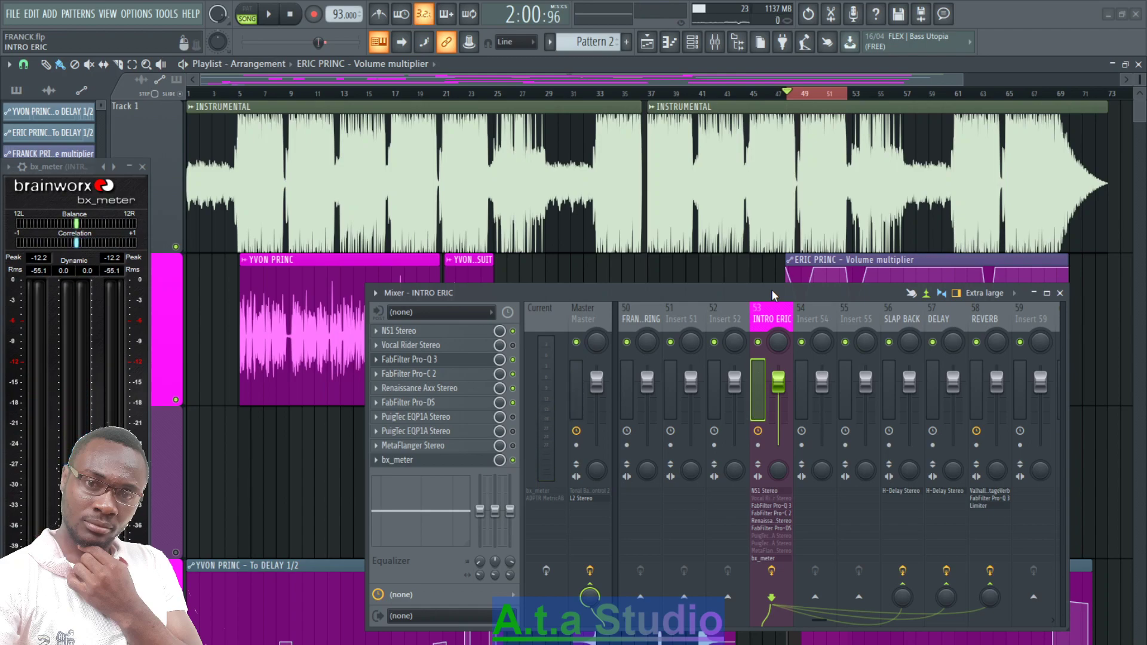
- Open PuigTec EQP1A from the intro vocal's effects and arrange its window above the mixer
left_click(449, 435)
left_click_drag(511, 293, 589, 335)
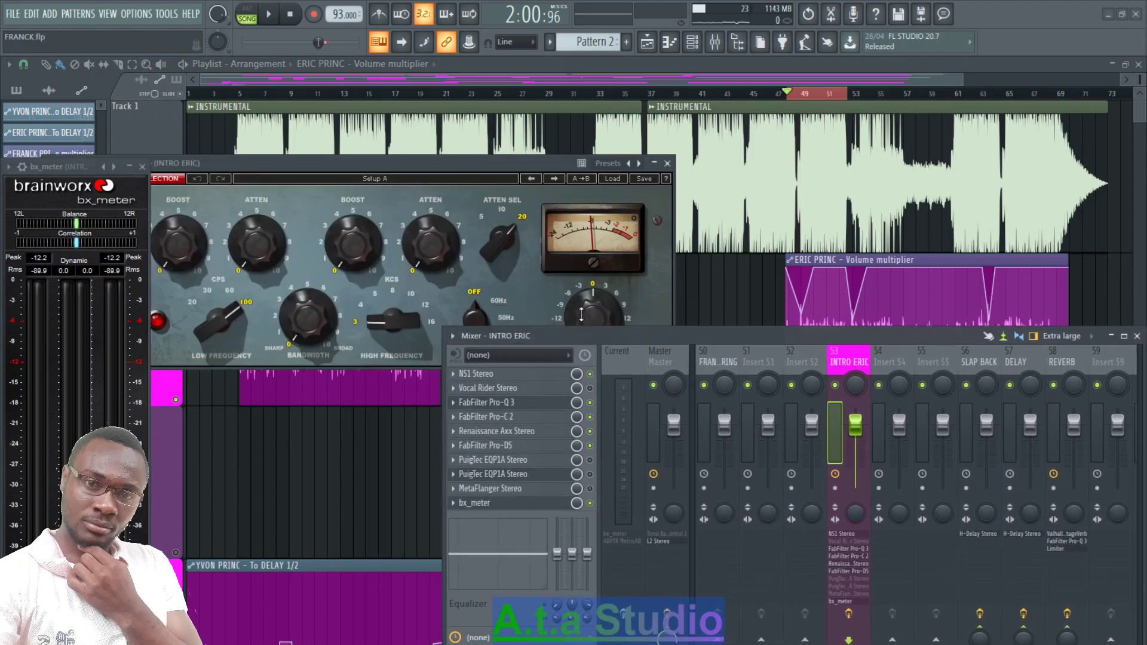
left_click_drag(454, 166, 520, 171)
left_click_drag(572, 159, 574, 156)
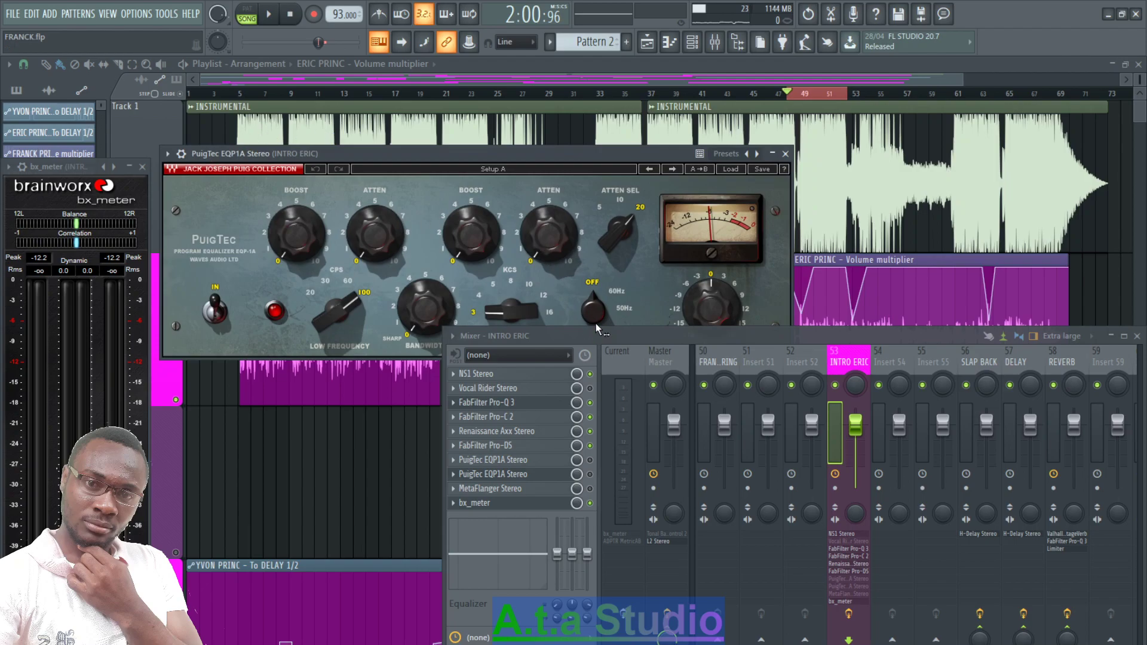
left_click_drag(601, 329, 603, 393)
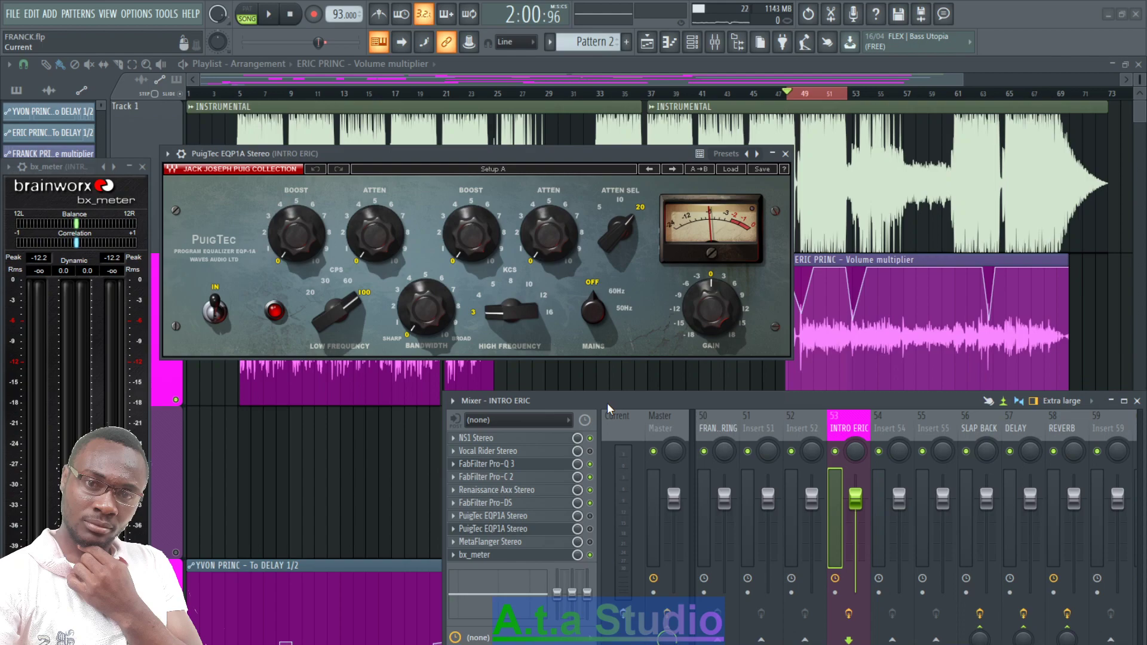
- Mute the instrumental track, play the intro vocal alone briefly and switch on its second PuigTec EQP1A
left_click_drag(444, 154, 456, 217)
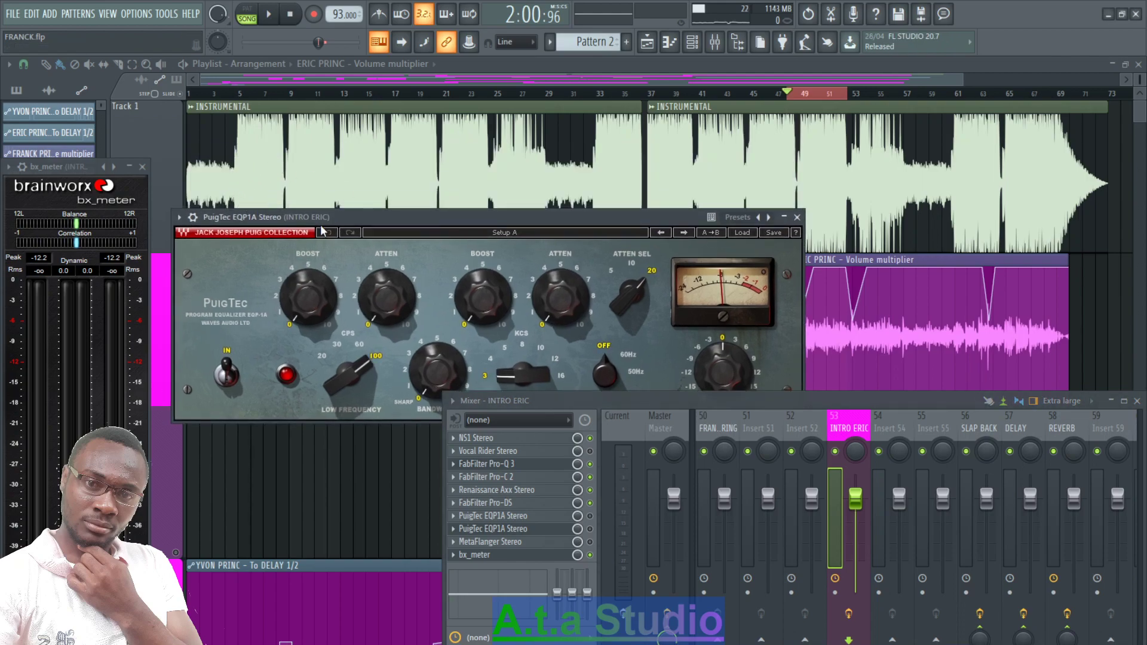
left_click_drag(321, 232, 315, 268)
left_click(178, 249)
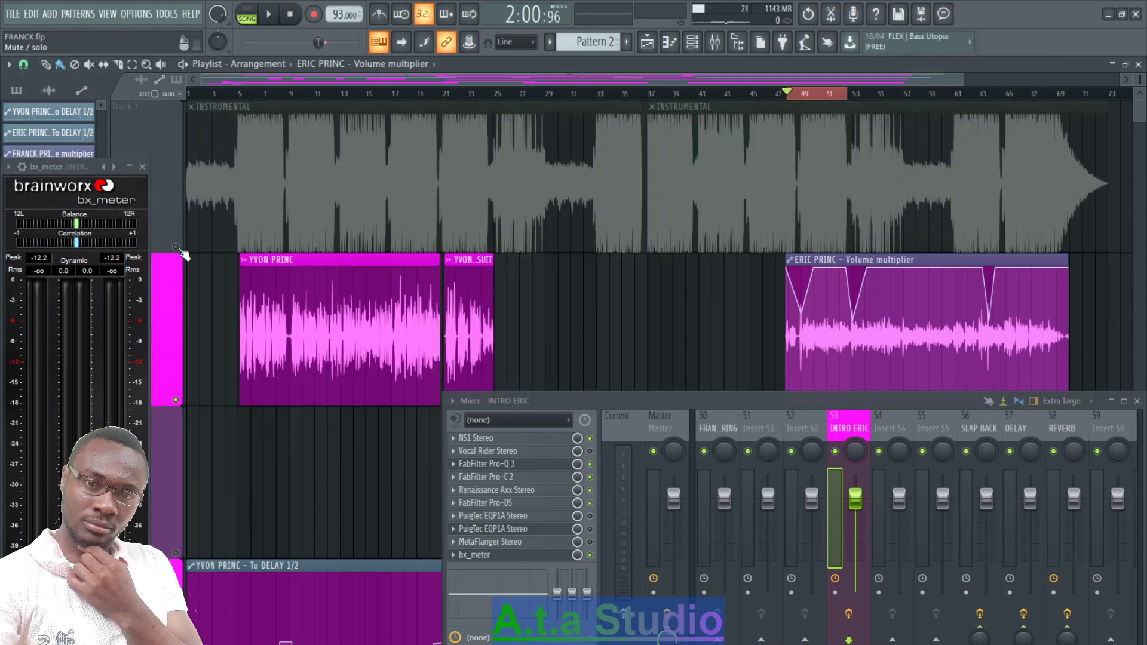
key("space")
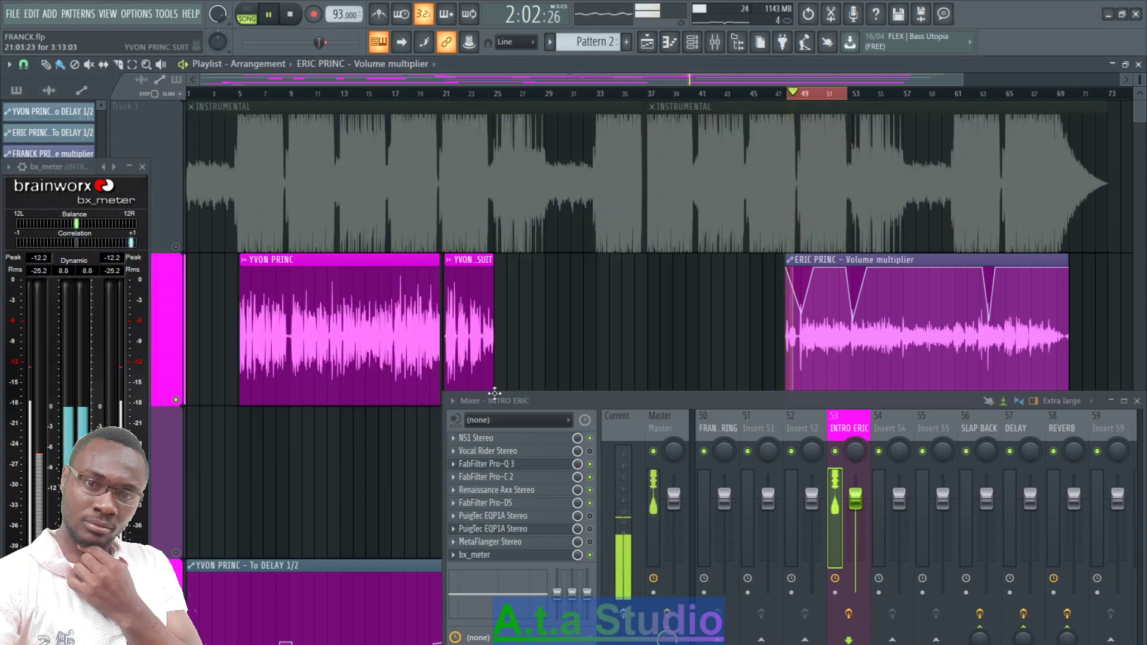
key("space")
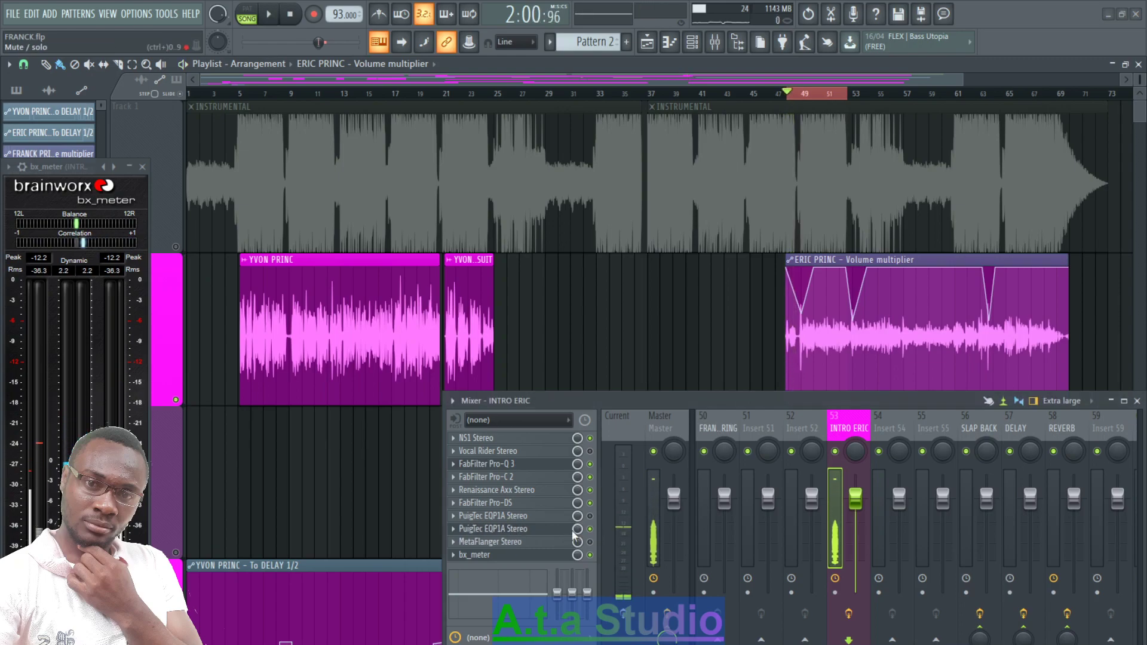
- Open the second PuigTec EQP1A, play the vocal alone and set the high-frequency boost to 5.9
left_click(525, 530)
key("space")
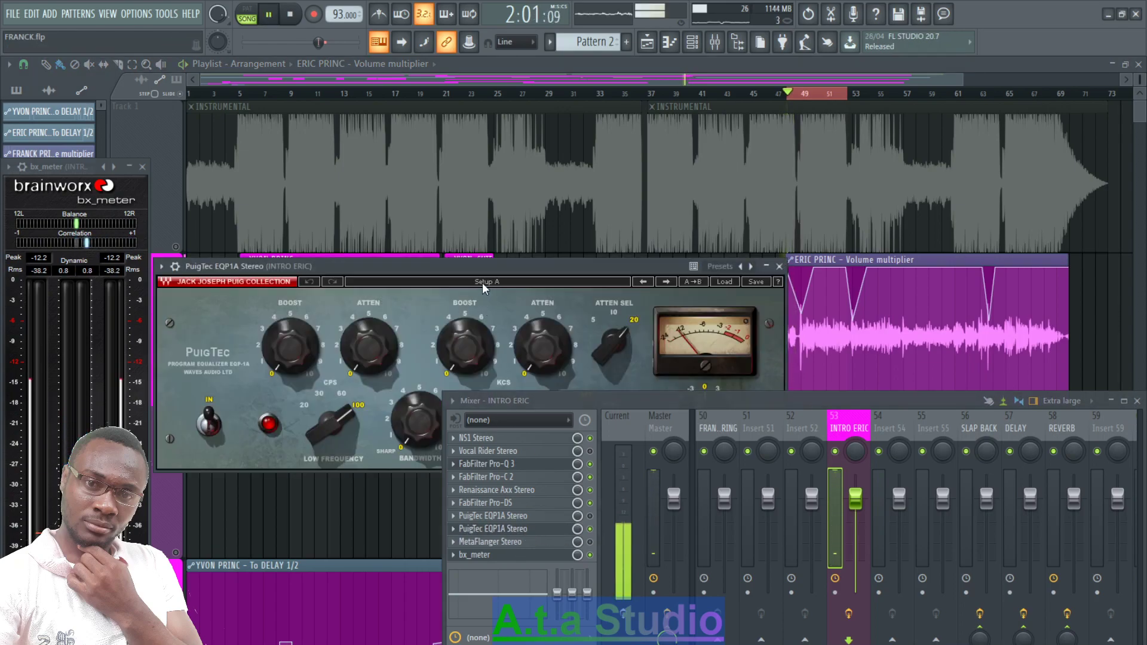
left_click_drag(473, 248, 460, 175)
left_click_drag(448, 292, 449, 239)
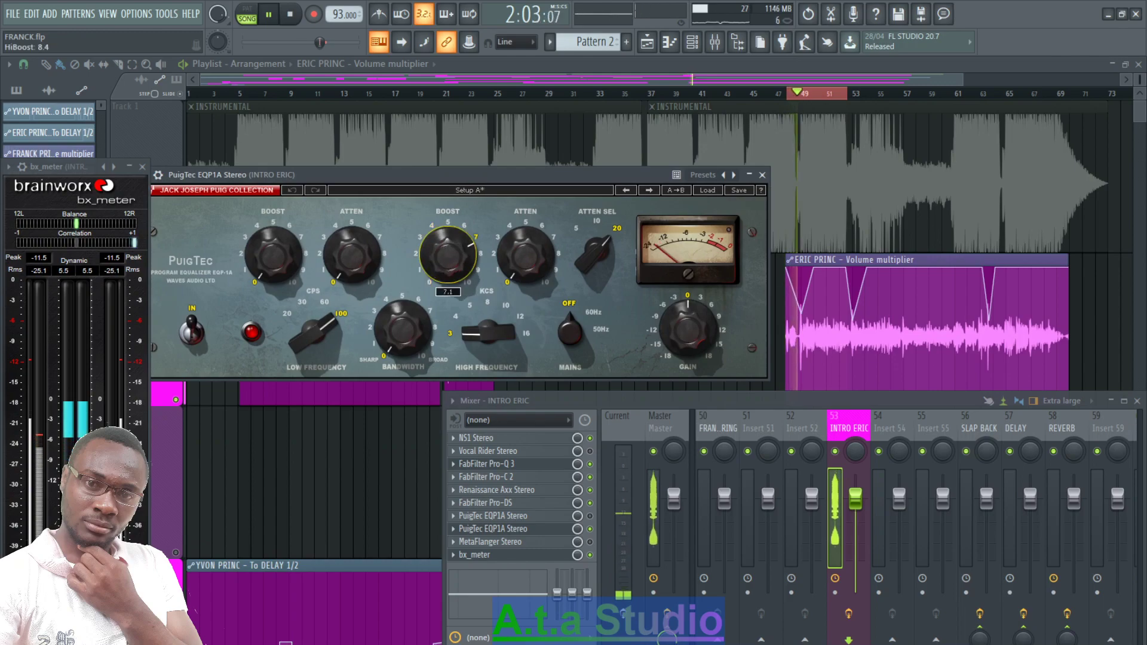
mouse_move(452, 317)
left_mouse_down()
mouse_move(452, 275)
mouse_move(452, 325)
left_mouse_up()
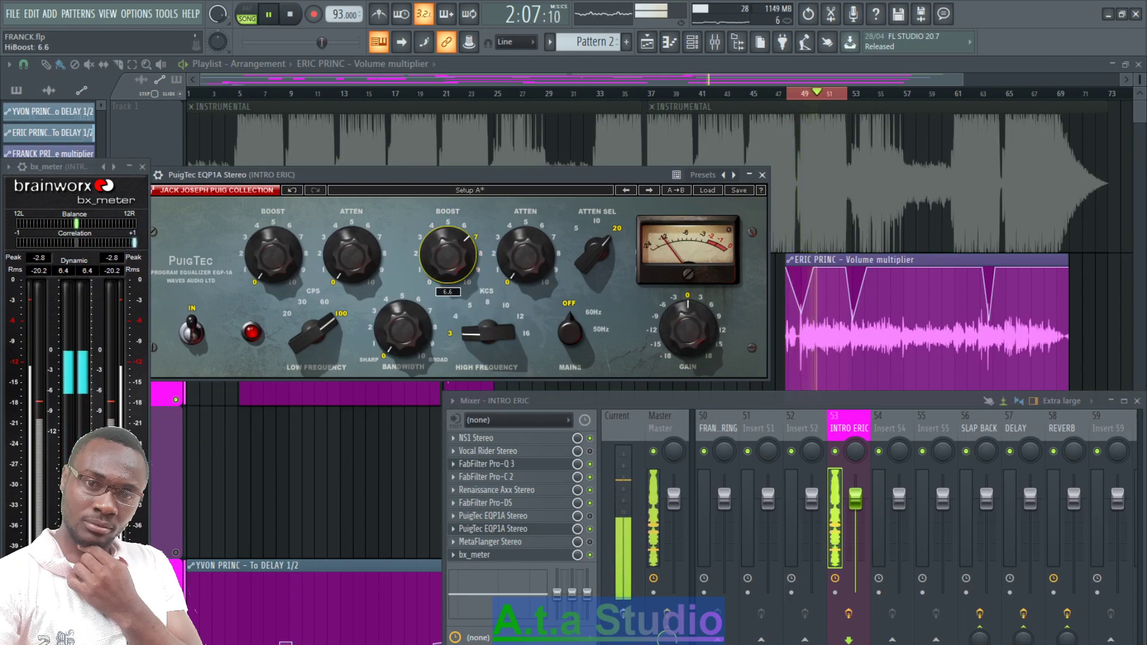
left_click_drag(452, 325, 452, 364)
mouse_move(458, 273)
left_mouse_down()
mouse_move(459, 221)
mouse_move(458, 251)
left_mouse_up()
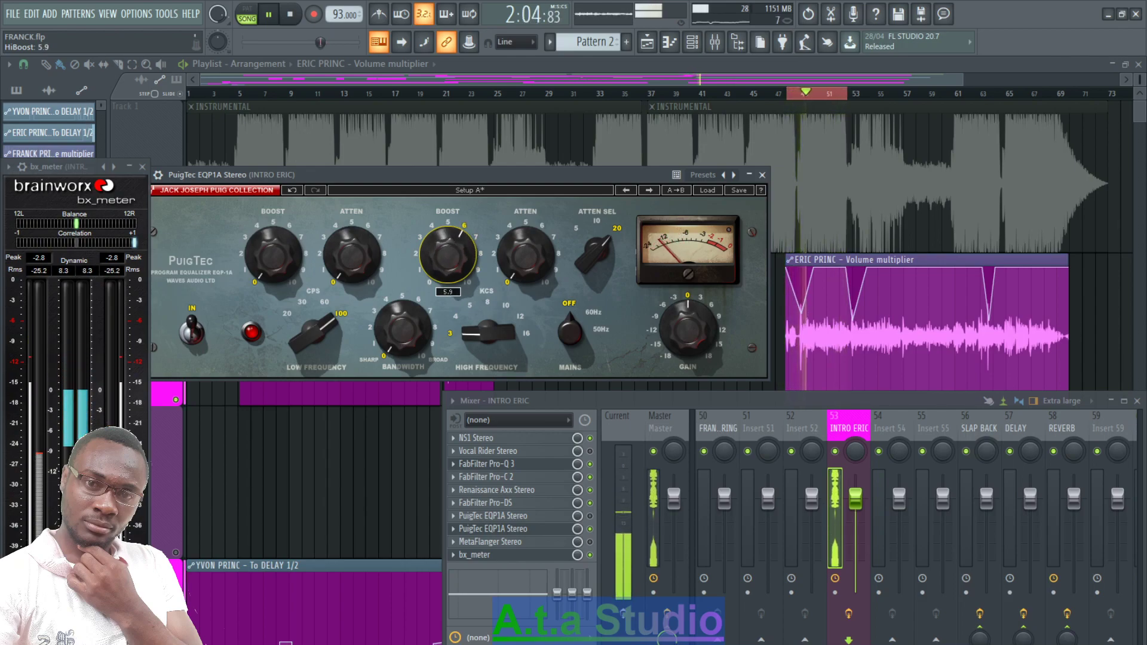
left_click_drag(458, 251, 458, 251)
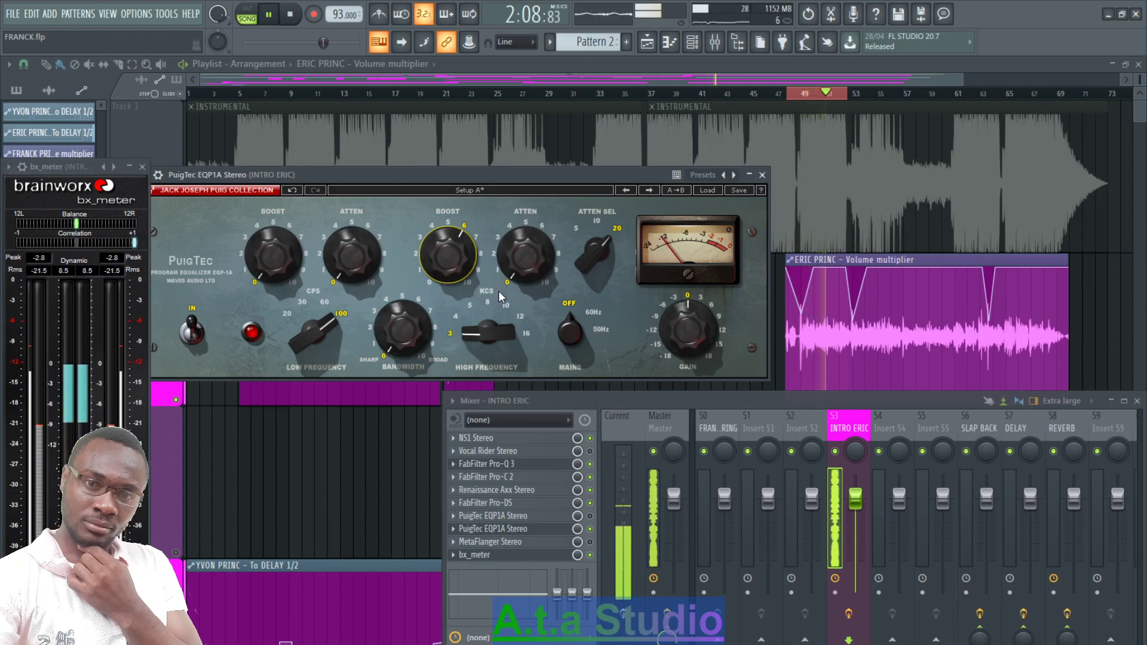
key("space")
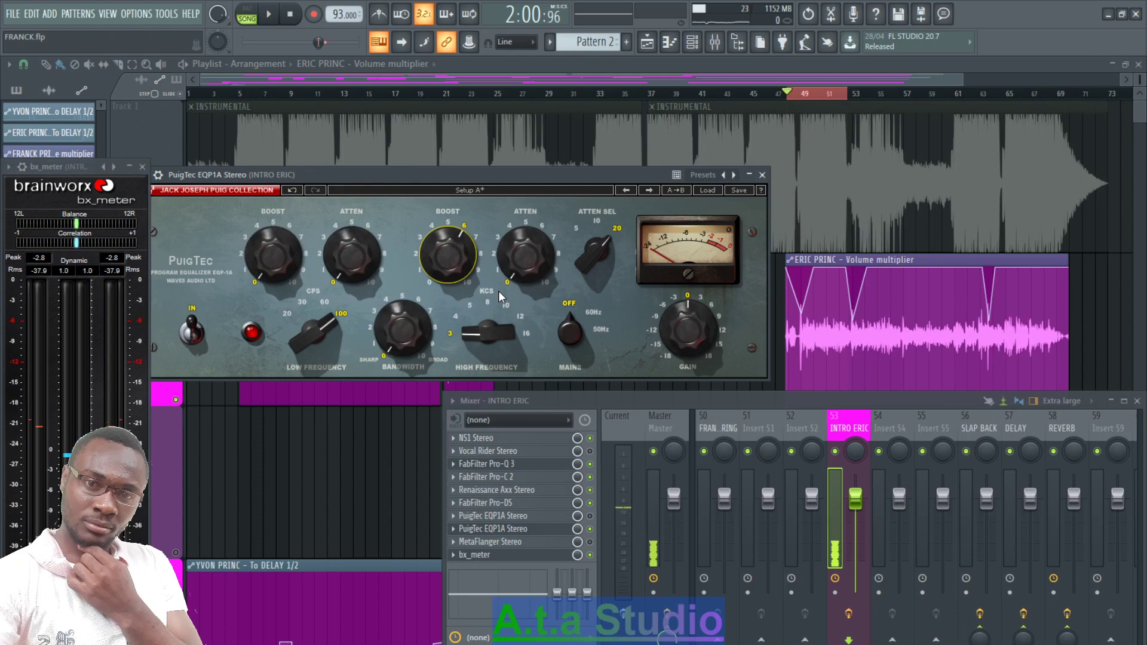
left_click_drag(464, 272, 464, 272)
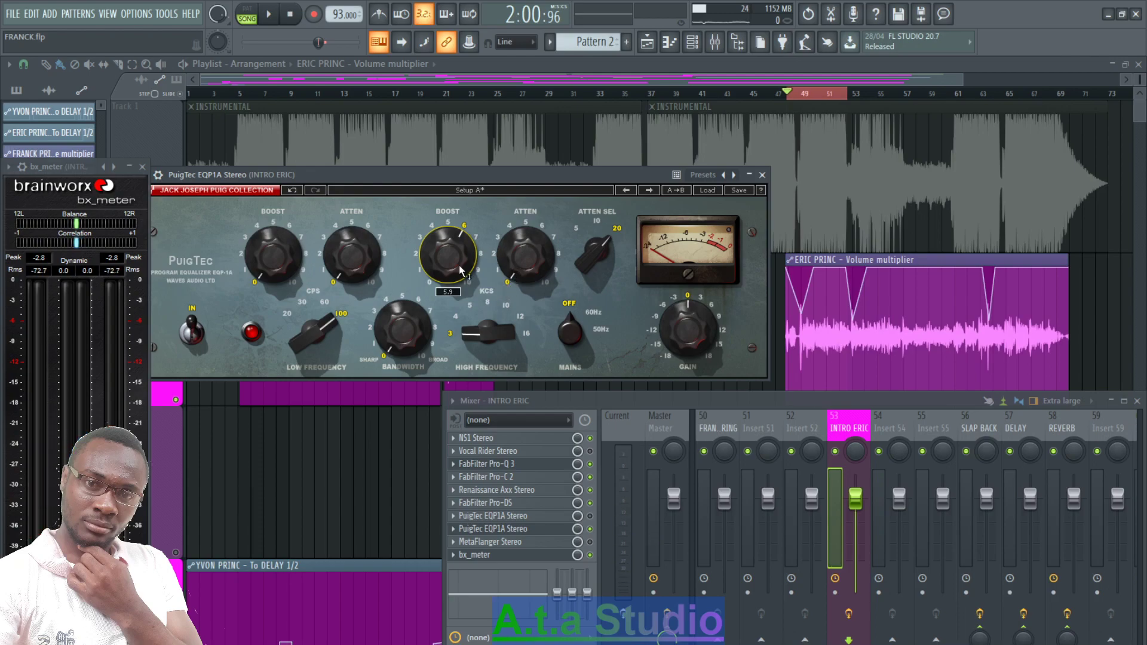
- Set the PuigTec's high-frequency selector to 4 kHz, consulting the Pro-Q 3 curve for the vocal's existing high boost
left_click_drag(488, 332, 487, 332)
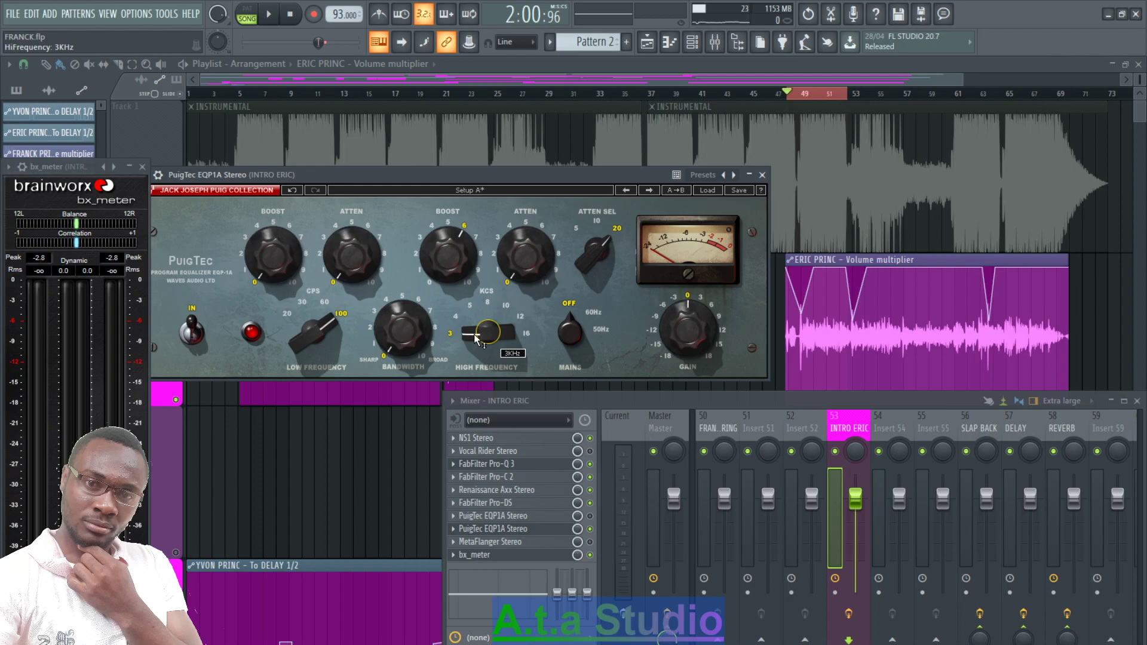
mouse_move(476, 339)
left_mouse_down()
mouse_move(476, 310)
mouse_move(488, 346)
left_mouse_up()
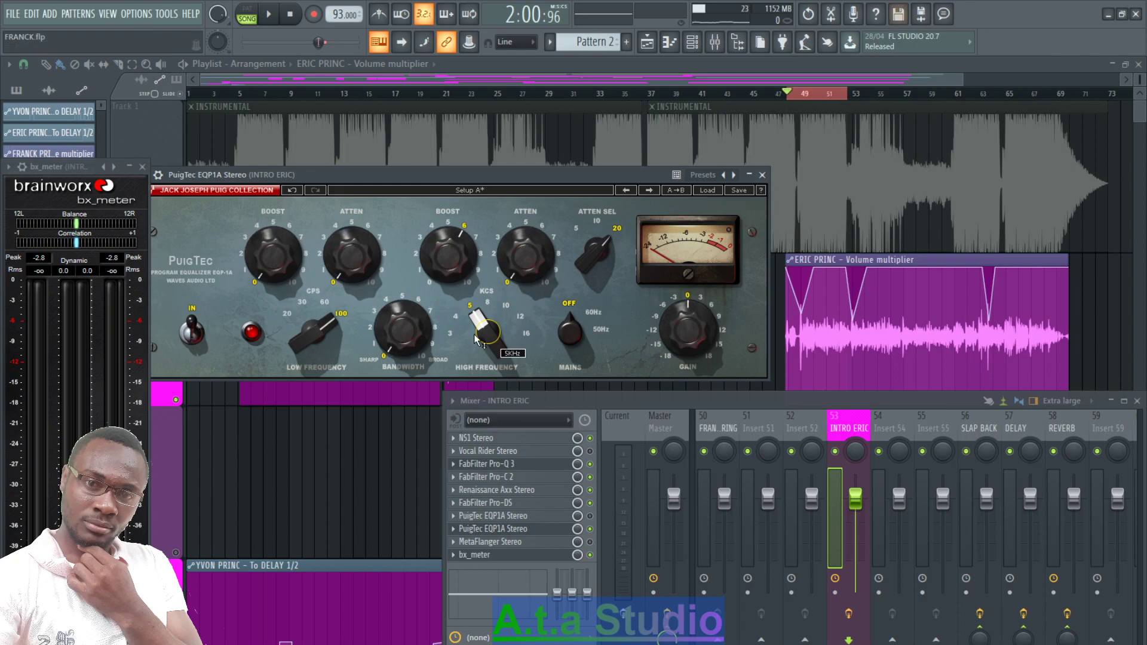
left_click(496, 470)
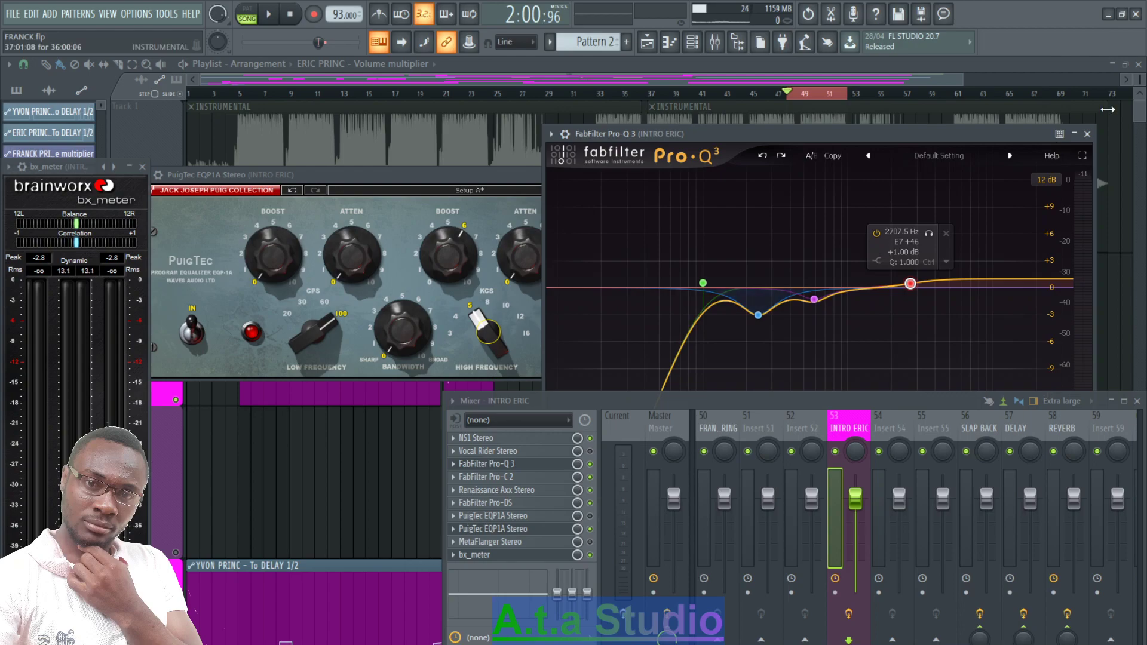
left_click(1087, 133)
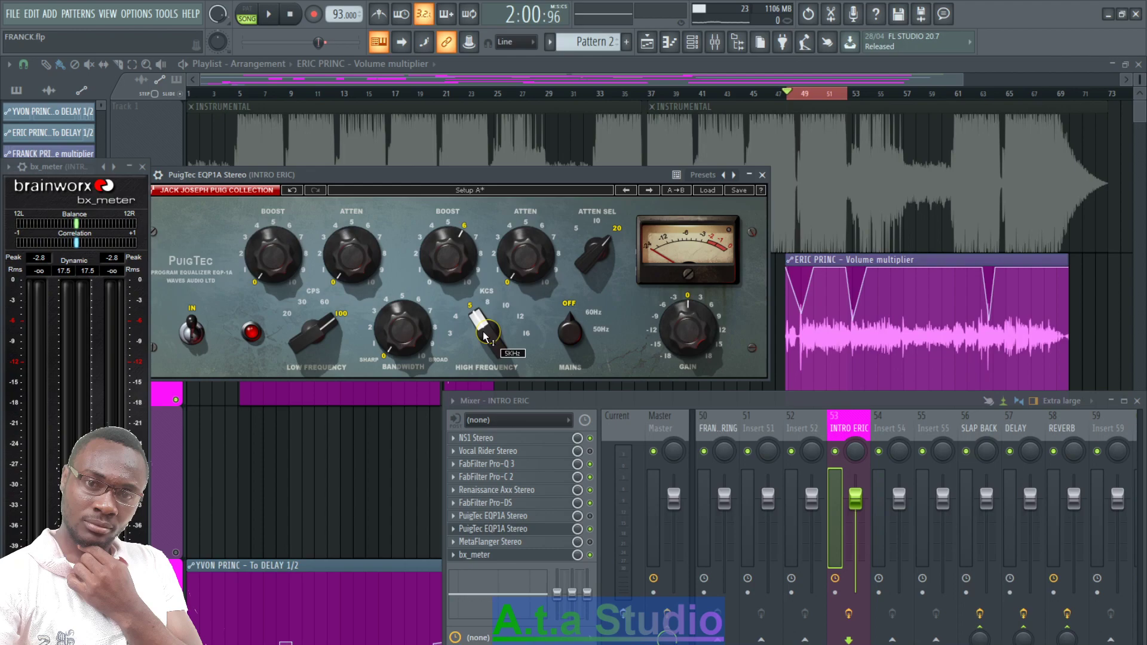
scroll(488, 333, "down", 1)
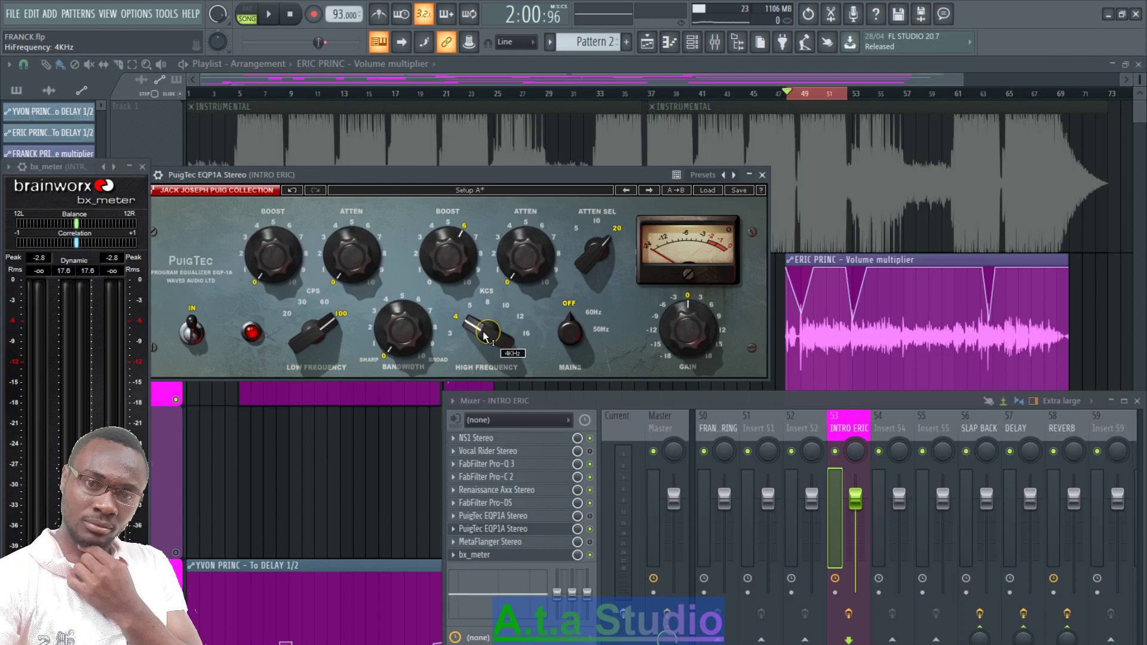
- Play the section with the instrumental track unmuted and bring the PuigTec EQP1A window back into view
key("space")
left_click_drag(219, 175, 243, 255)
left_click(786, 254)
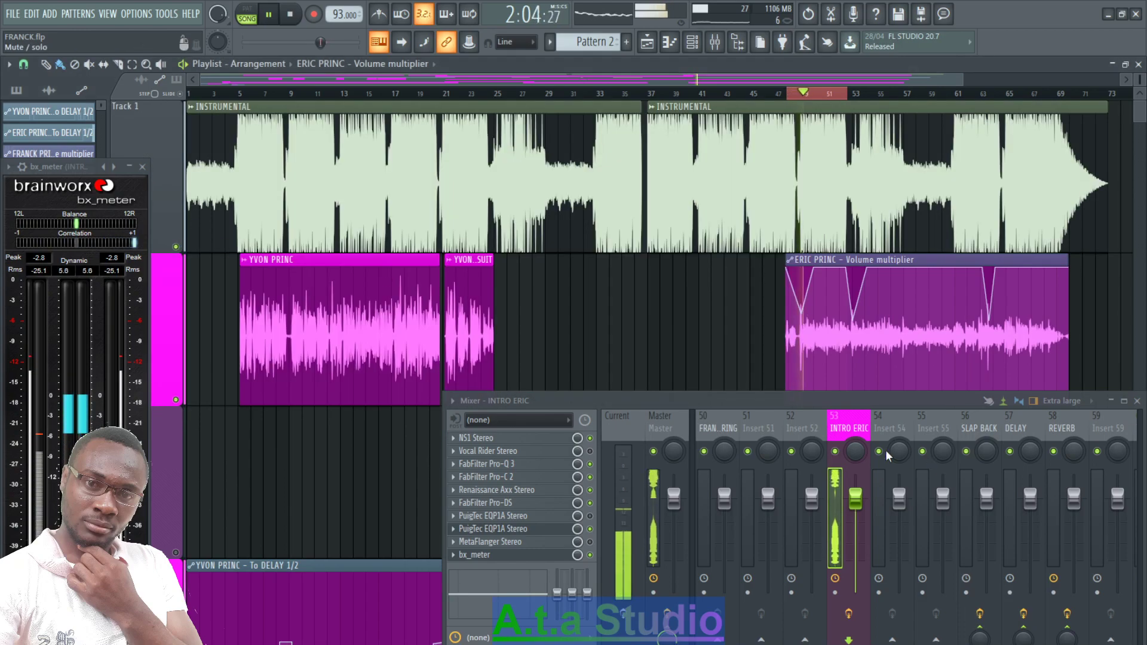
left_click(526, 530)
left_click_drag(505, 253, 497, 200)
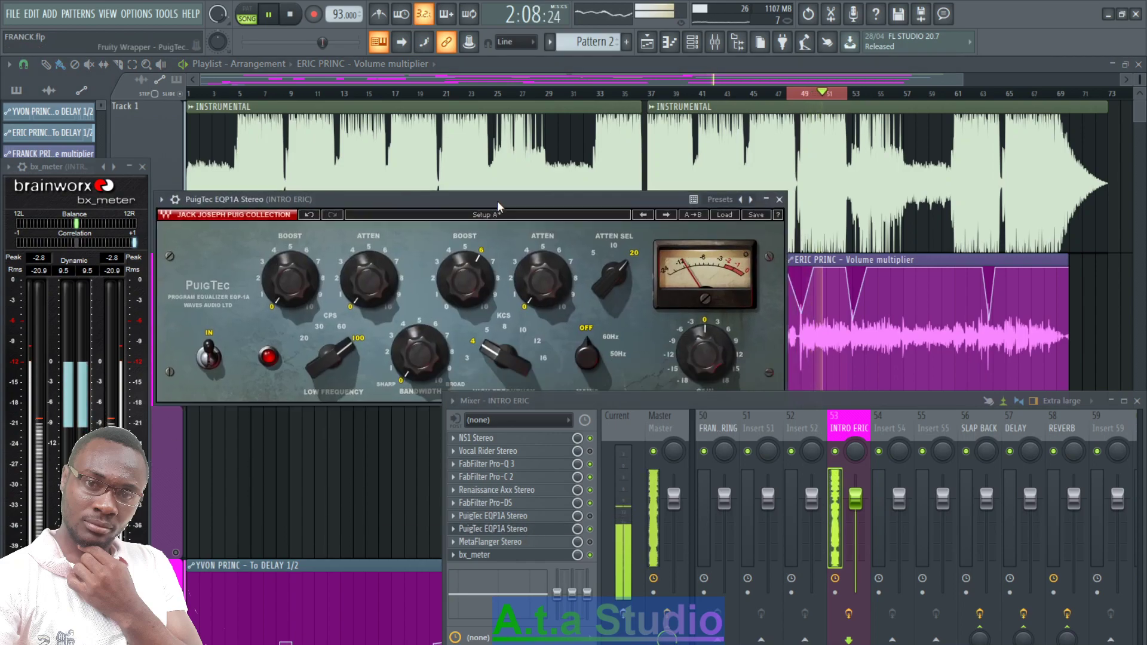
- Set the PuigTec's high boost to 6.1 and mains to 60 Hz, and try the high frequency at 16 kHz
mouse_move(464, 279)
left_mouse_down()
mouse_move(464, 266)
mouse_move(465, 281)
left_mouse_up()
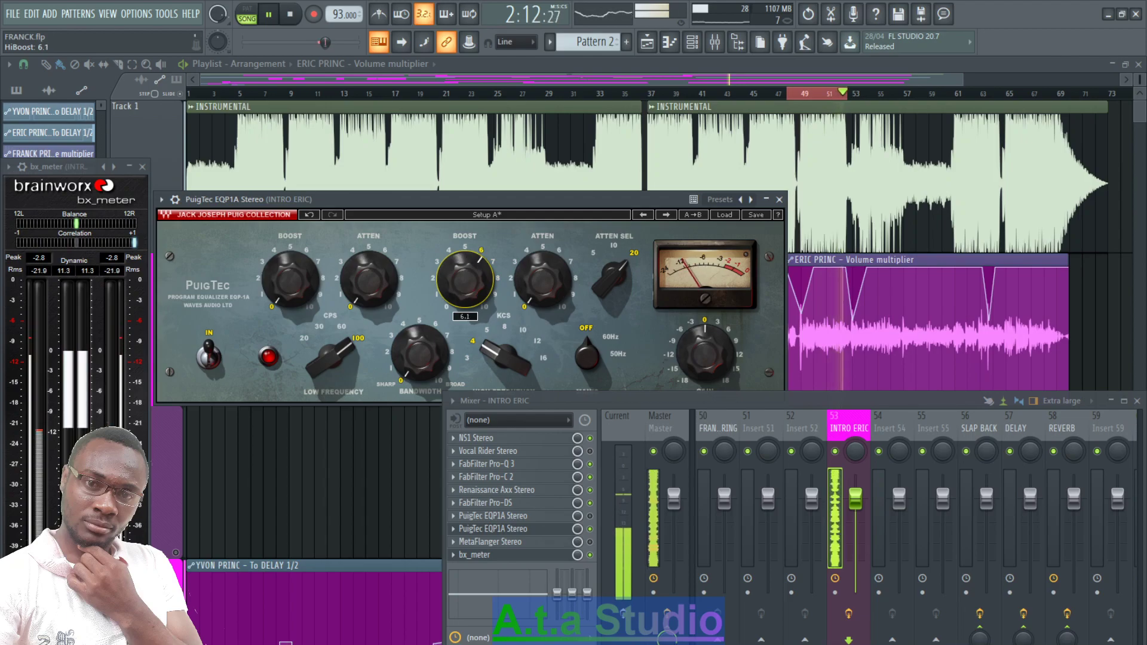
left_click(590, 328)
left_click_drag(505, 357, 505, 335)
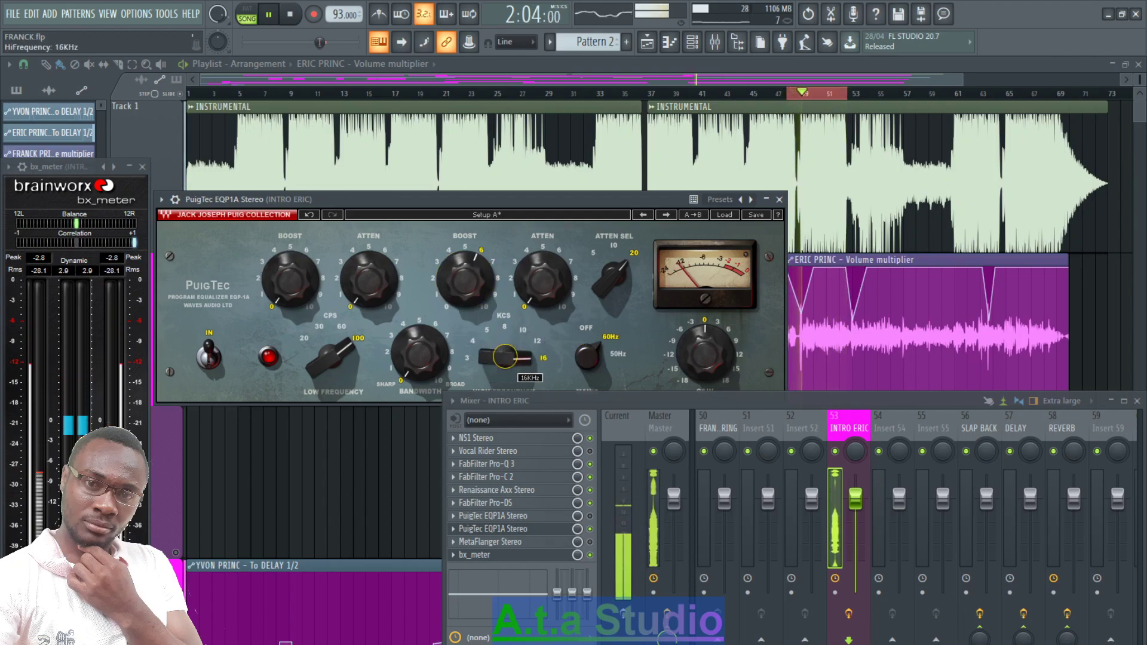
- Set the PuigTec's high frequency to 8 kHz and high attenuation to 1.0, and raise the output gain slightly
scroll(505, 357, "down", 3)
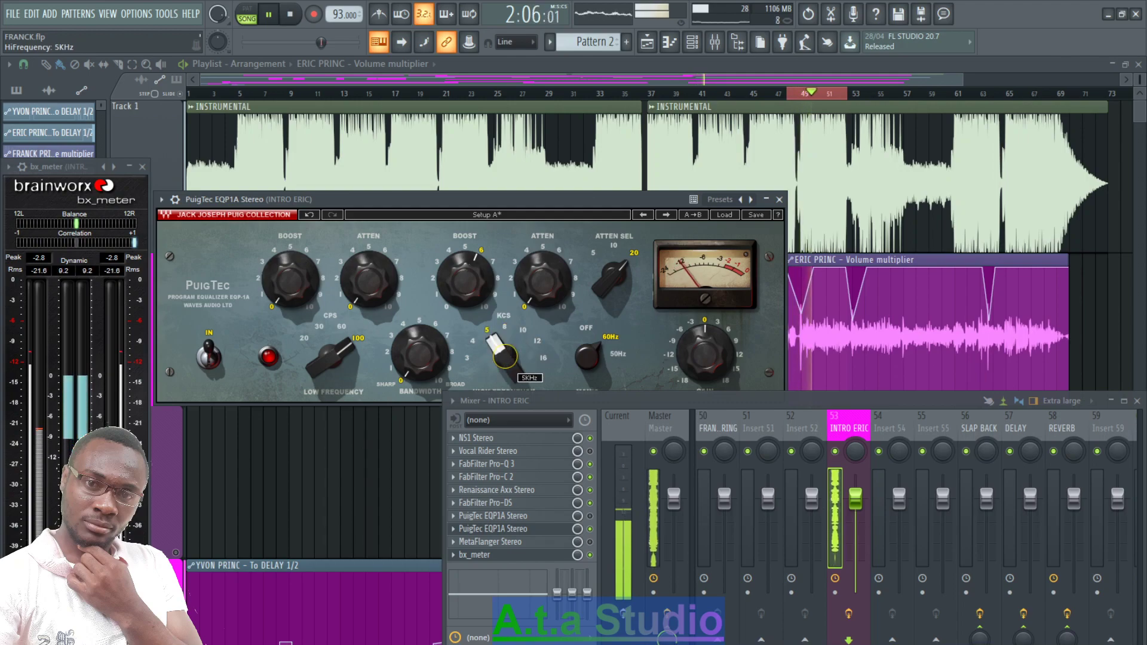
scroll(542, 280, "up", 2)
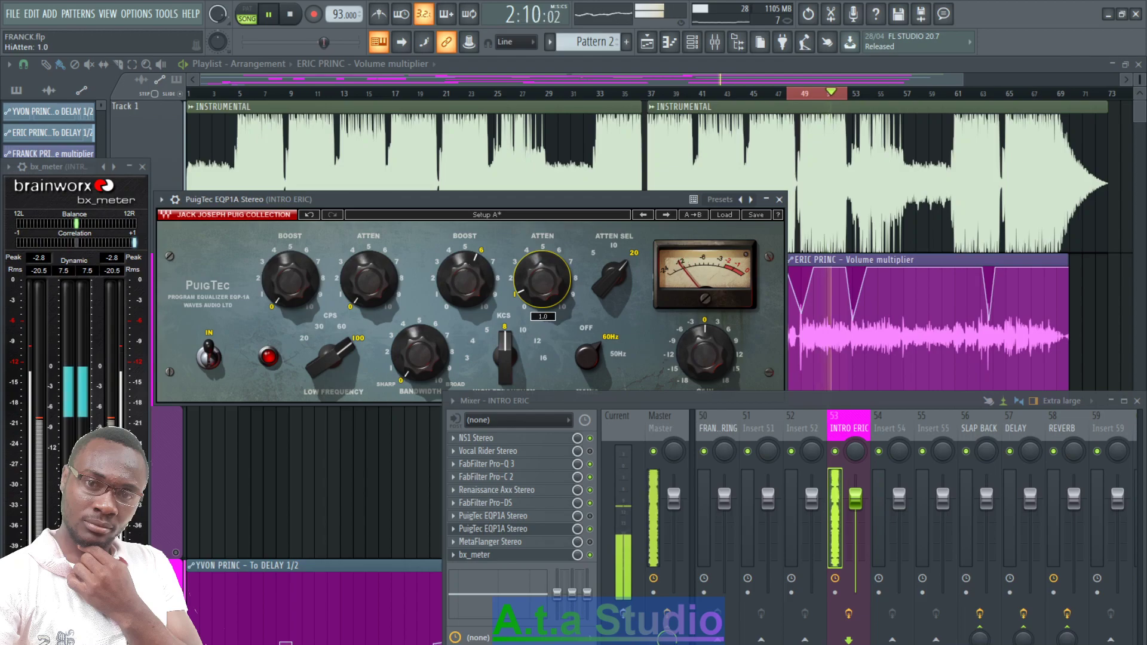
scroll(704, 354, "up", 2)
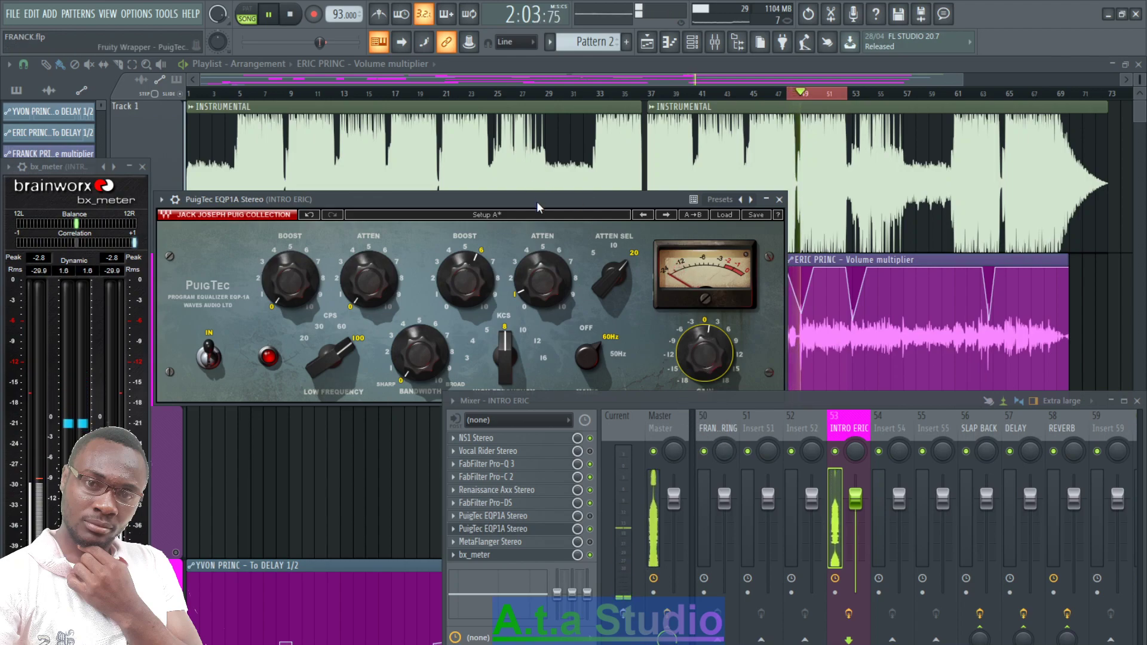
- Arrange the PuigTec and mixer windows so both are fully accessible, set the low boost to 2.0 and stop playback
left_click_drag(536, 201, 535, 120)
left_click_drag(643, 406, 529, 364)
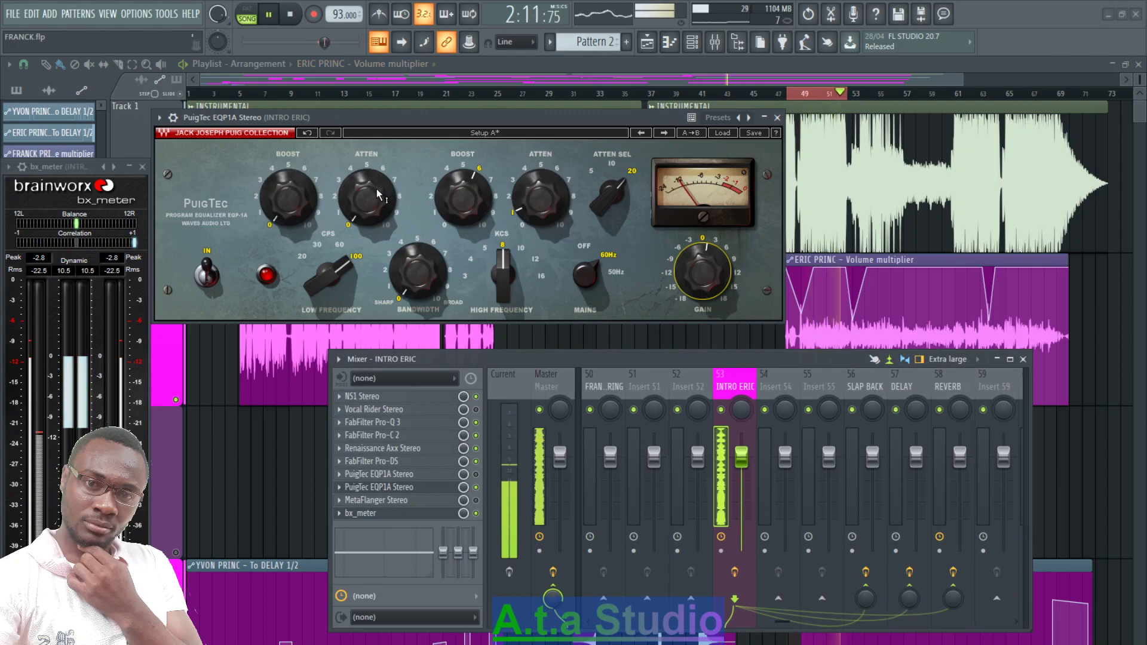
left_click_drag(288, 200, 288, 183)
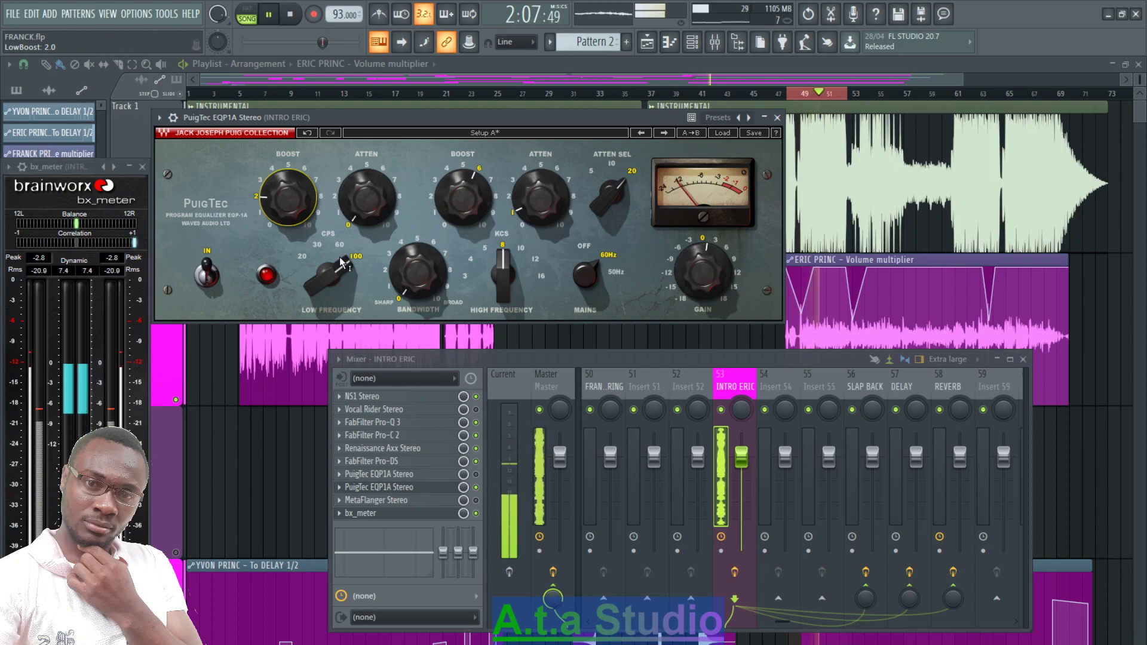
mouse_move(420, 302)
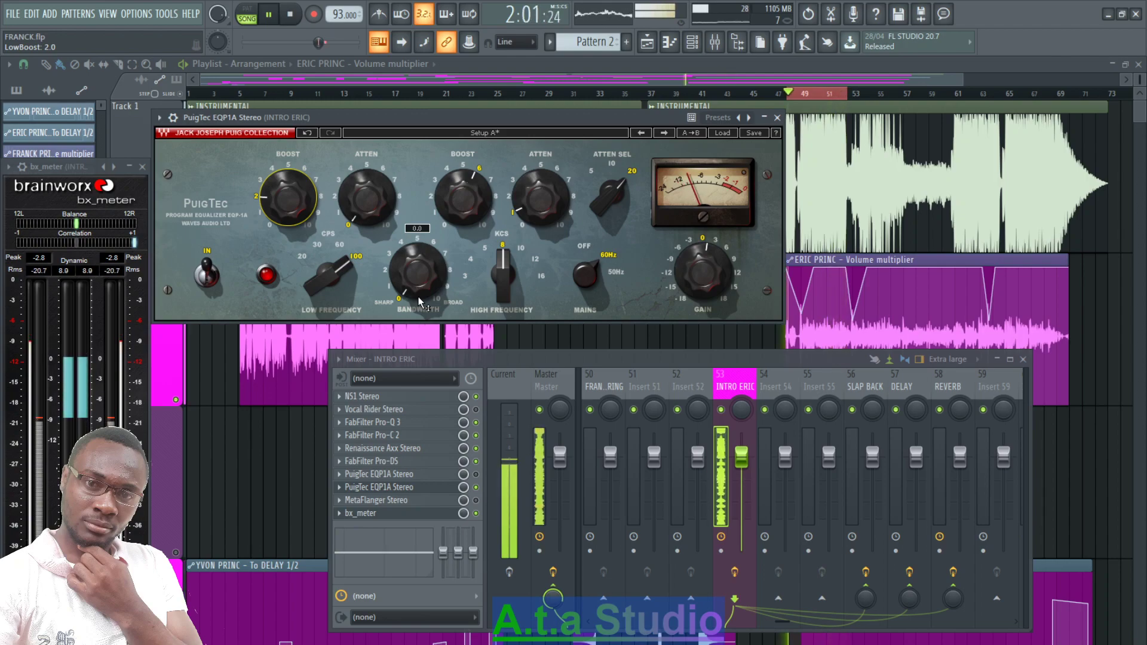
key("space")
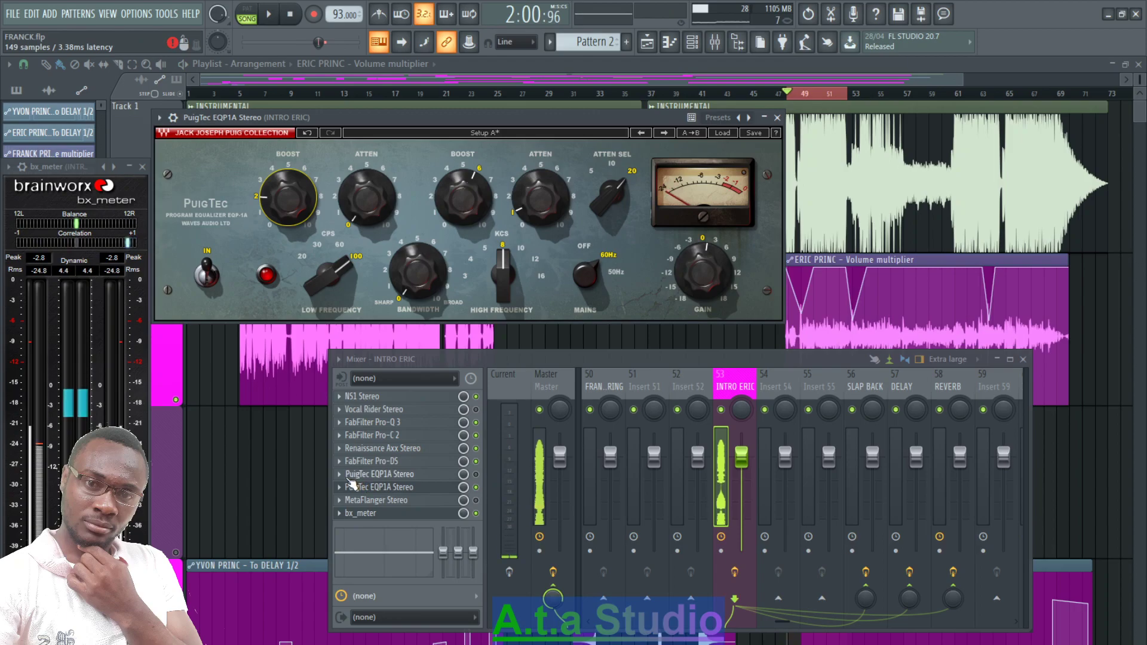
- Delete the unused first PuigTec EQP1A from the intro vocal channel and shift the following effects up one slot
right_click(349, 477)
left_click(364, 398)
left_click(635, 397)
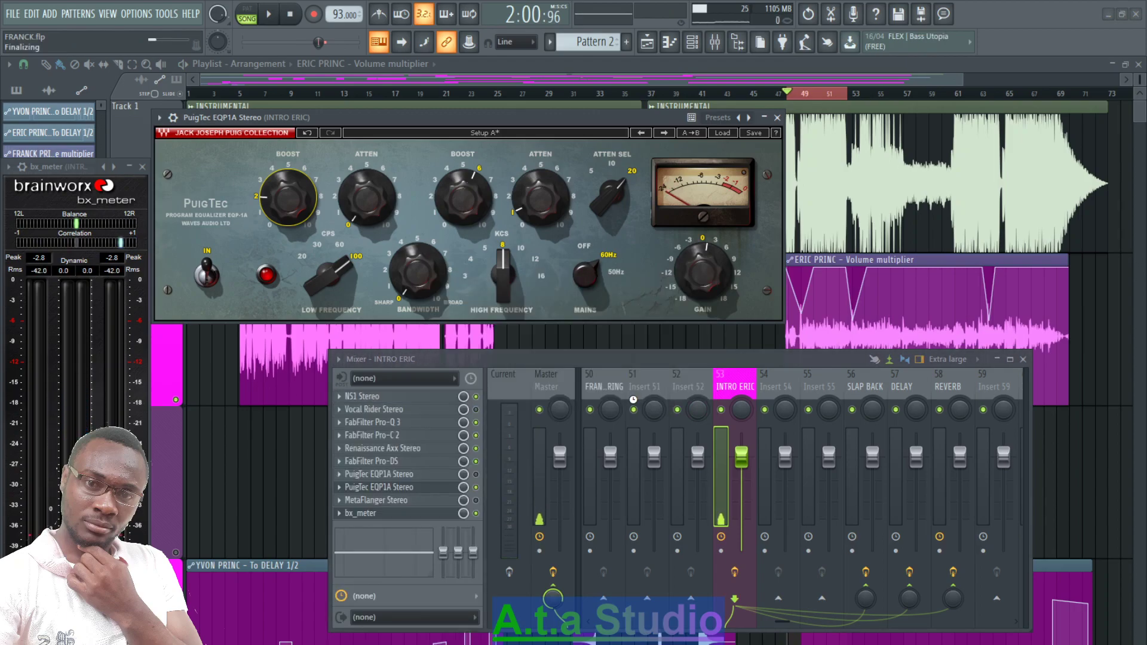
left_click_drag(426, 478, 412, 491)
- Enable MetaFlanger on the intro vocal during playback, load its Pensado Flange preset and lower its mix level
key("space")
left_click(475, 486)
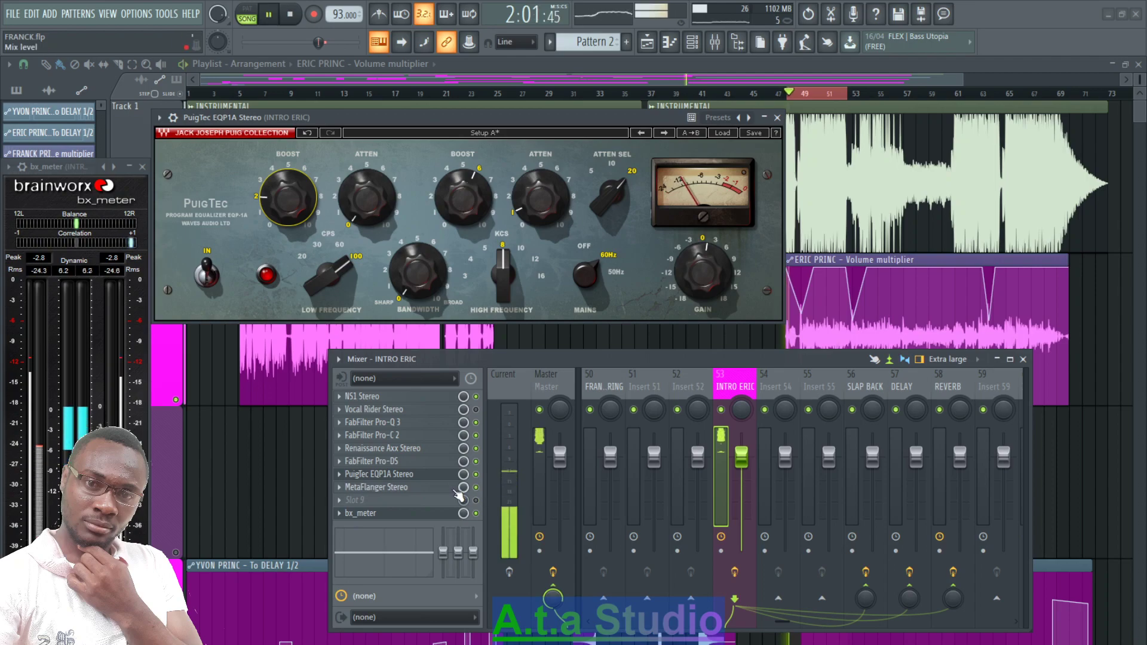
left_click(458, 488)
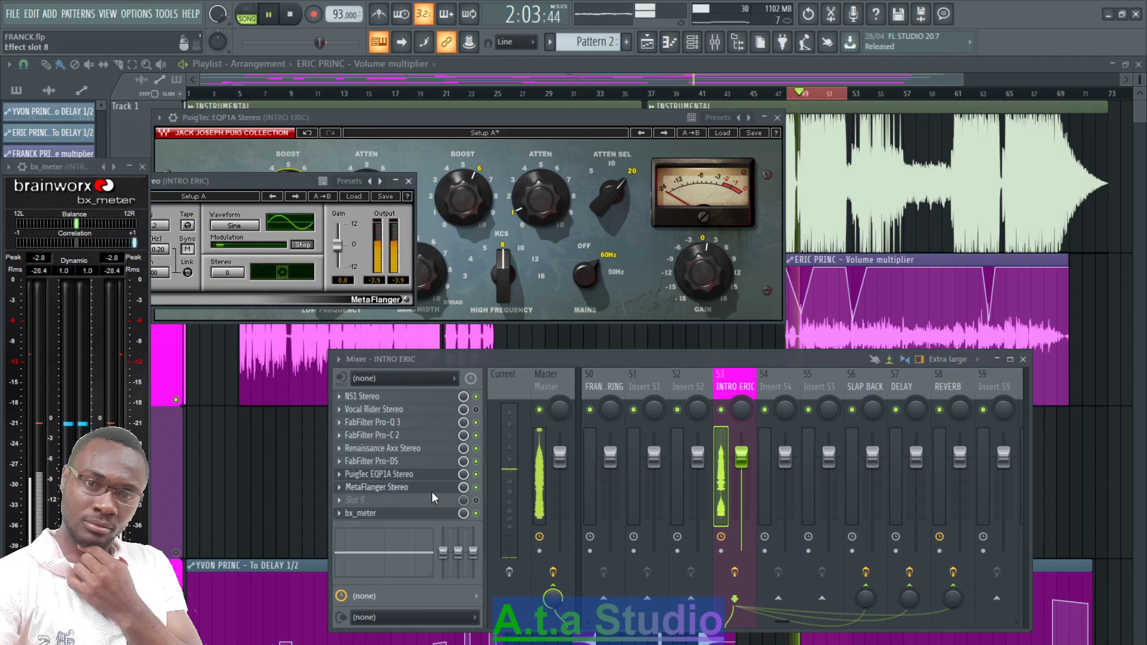
left_click(350, 180)
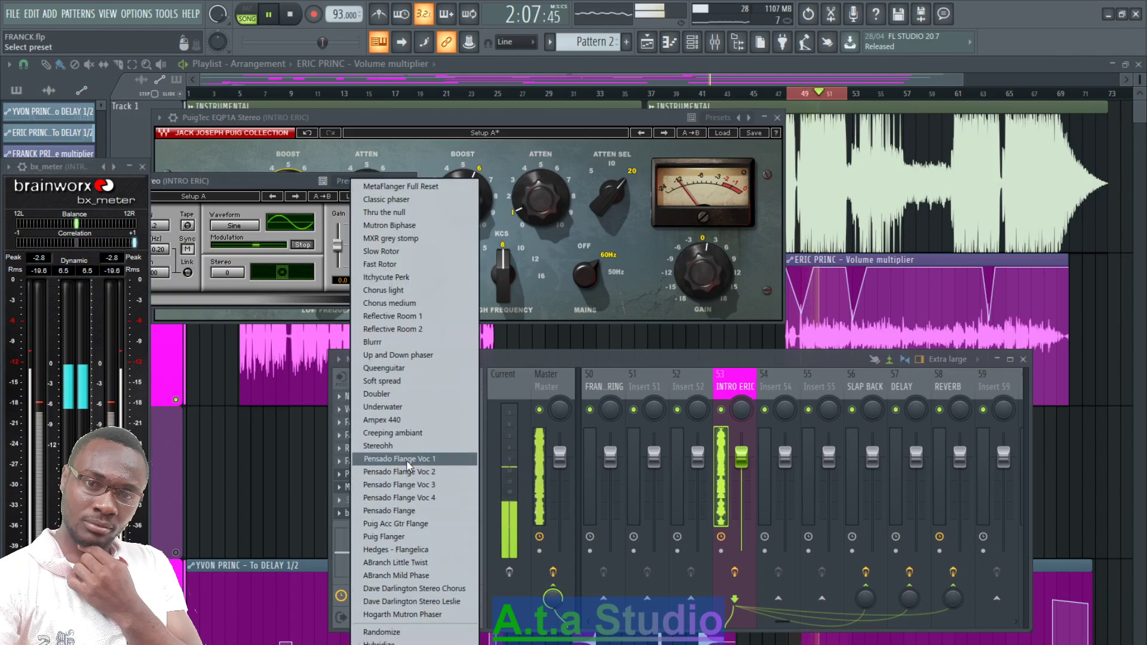
left_click(396, 510)
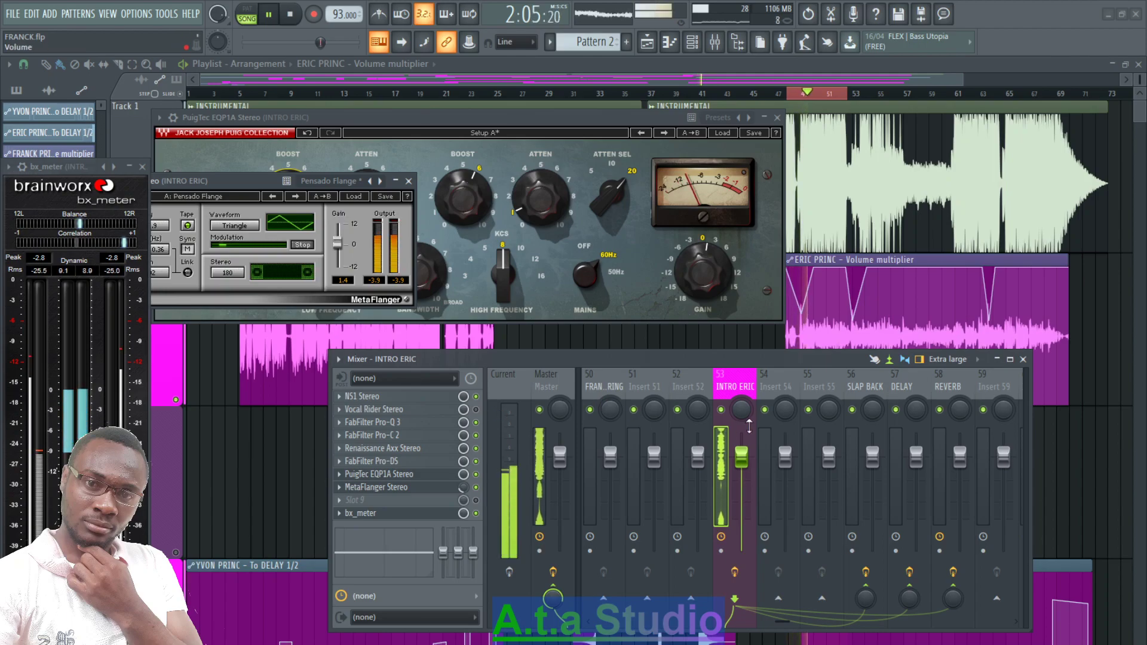
- Delete Vocal Rider from the intro vocal channel, move the remaining effects up to close the gap and replay the section
key("space")
left_click(339, 409)
left_click(366, 400)
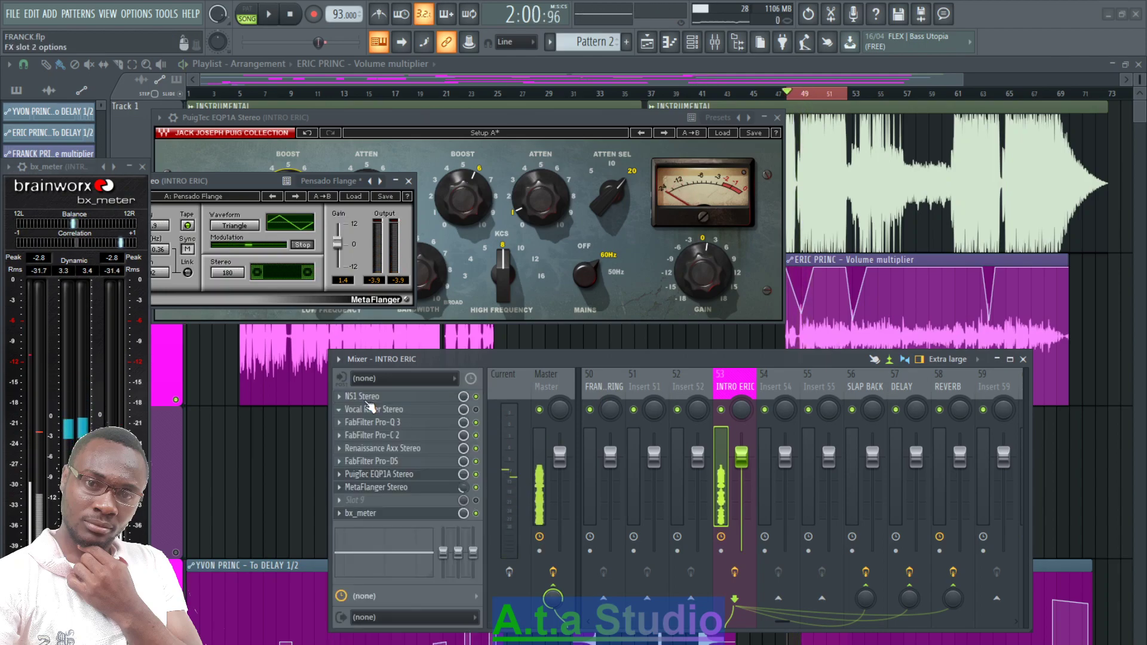
key("Return")
key("space")
left_click_drag(371, 422, 401, 478)
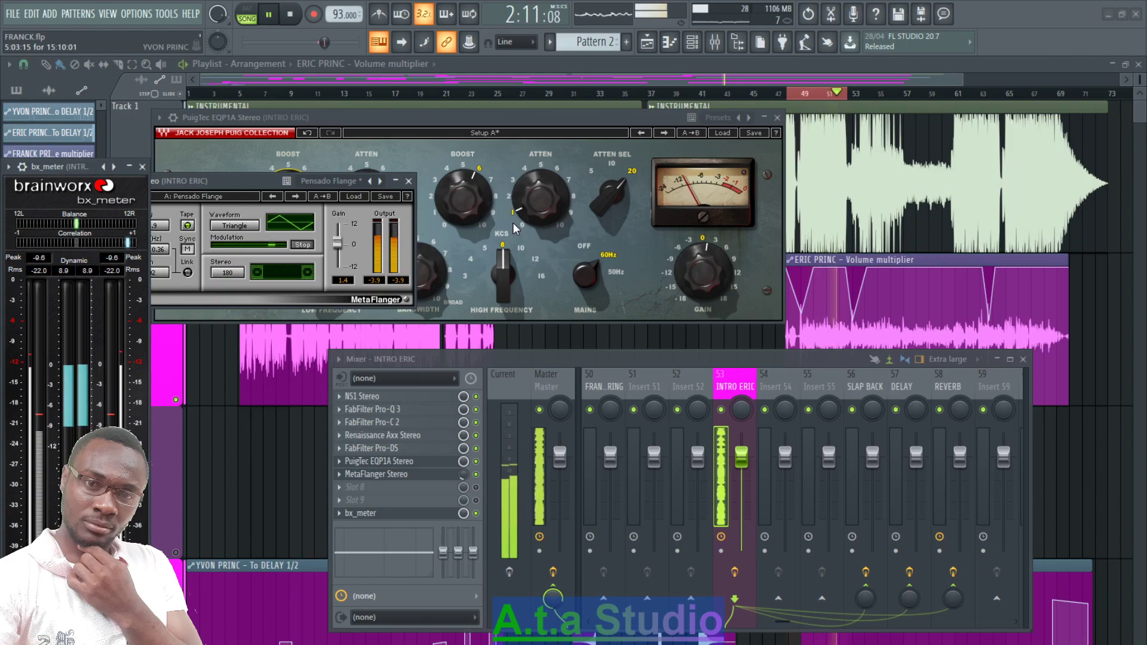
key("space")
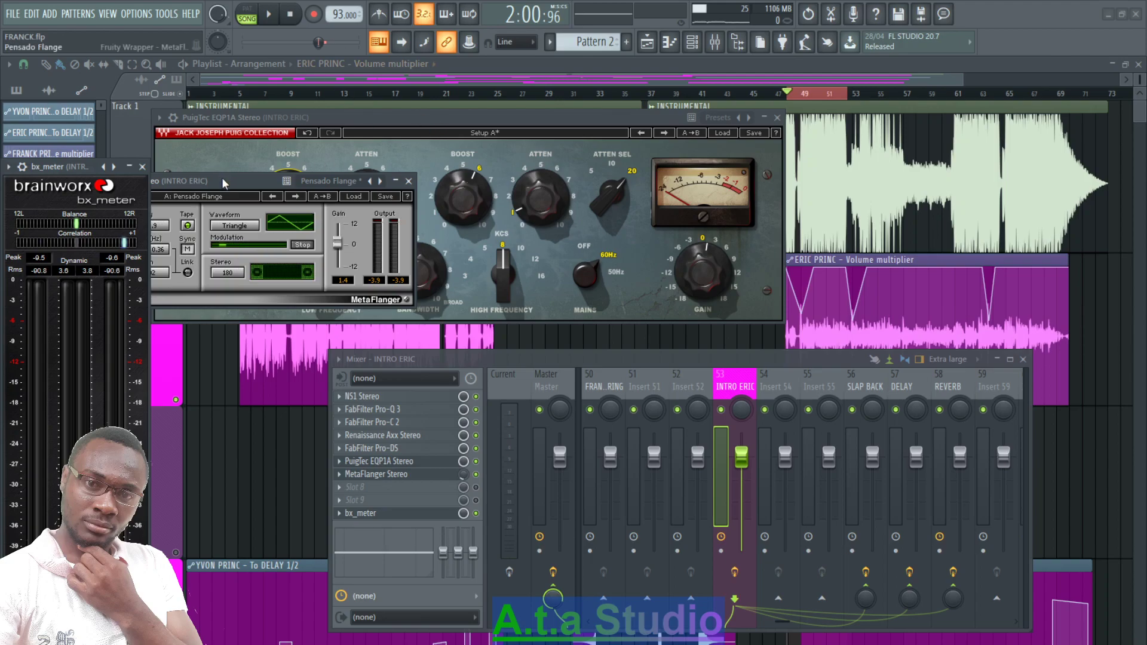
- During playback, set Pro-DS on the intro vocal to a 5.19–14.3 kHz band and 7.74 dB range, and close it along with PuigTec EQP1A
left_click_drag(221, 178, 354, 154)
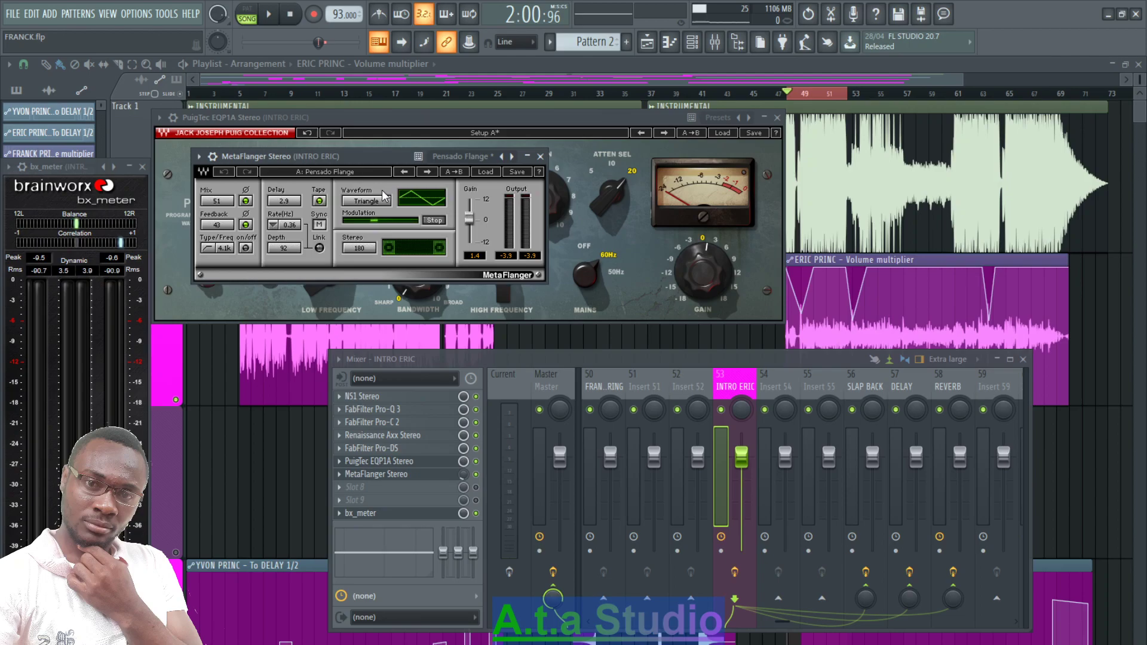
key("space")
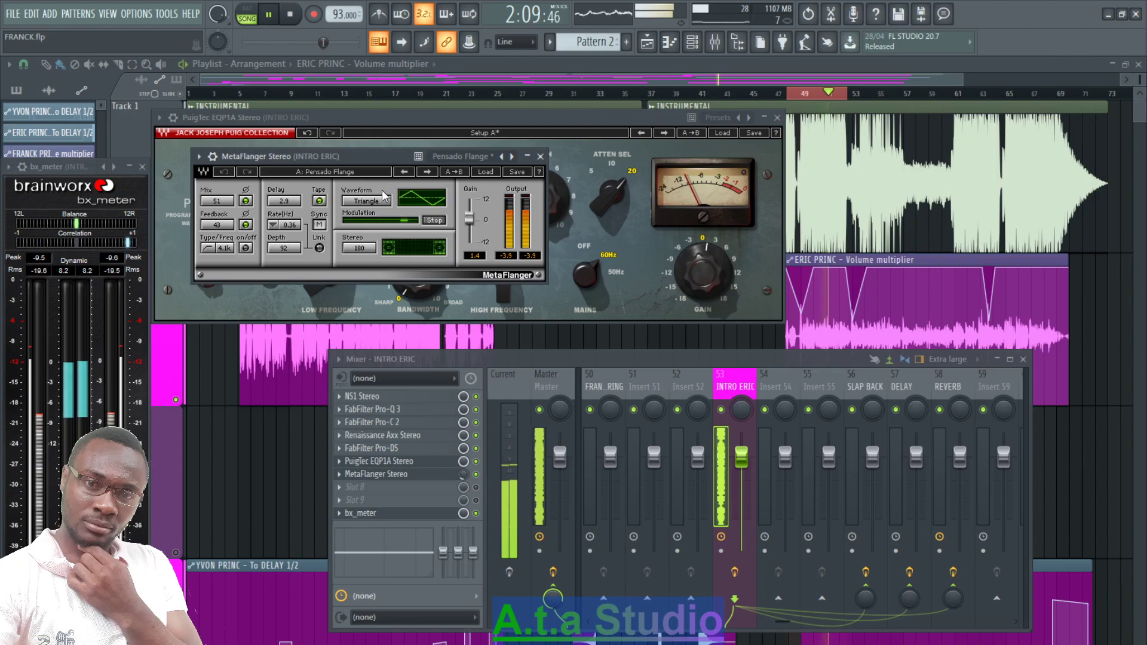
left_click(376, 448)
left_click_drag(446, 359, 502, 463)
mouse_move(231, 486)
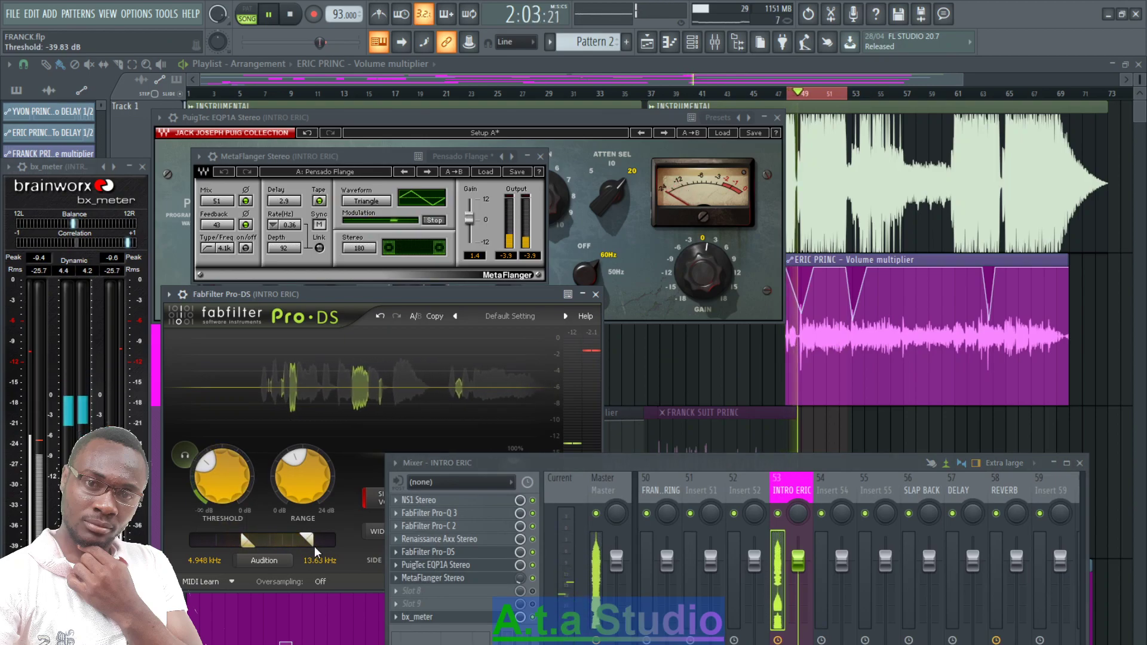
mouse_move(313, 544)
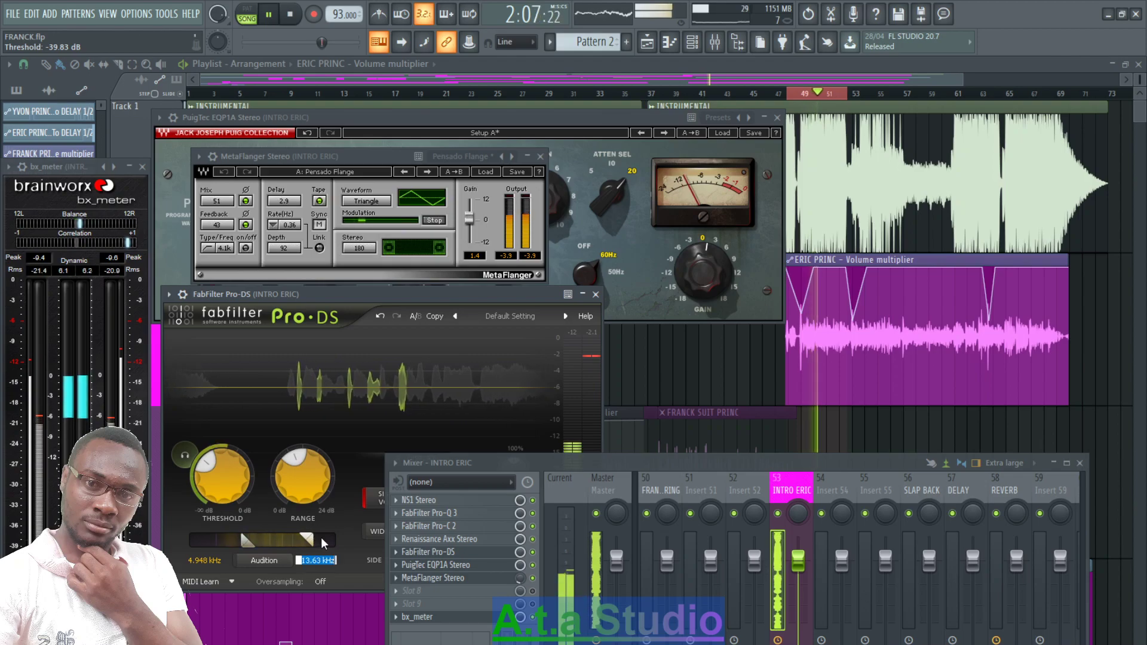
mouse_move(282, 542)
left_mouse_down()
mouse_move(260, 547)
mouse_move(274, 546)
left_mouse_up()
left_click_drag(297, 495, 304, 422)
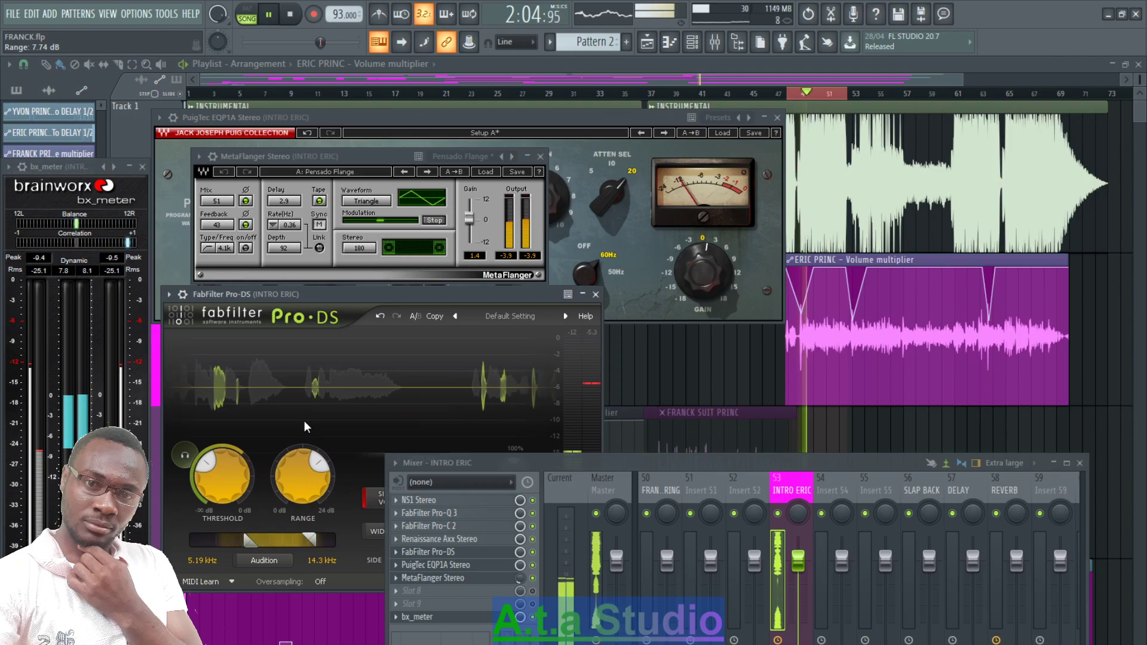
left_click(595, 294)
left_click(777, 118)
- Compare the intro vocal with its effects bypassed and enabled during playback, then close MetaFlanger and stop playback
left_click_drag(592, 464, 489, 320)
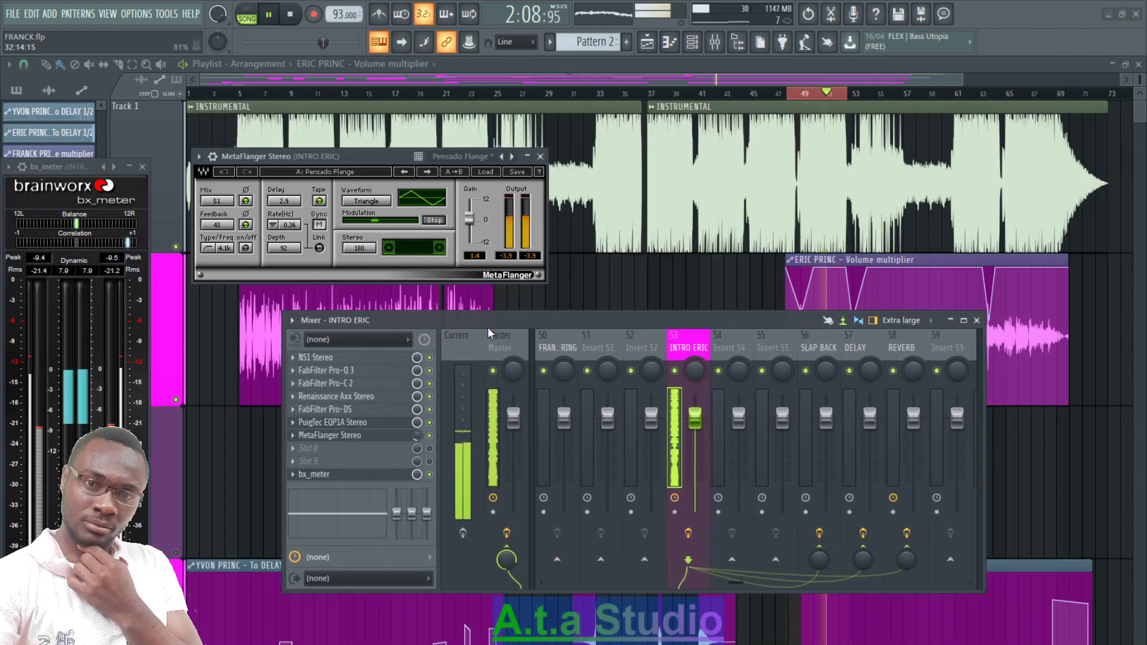
left_click(688, 532)
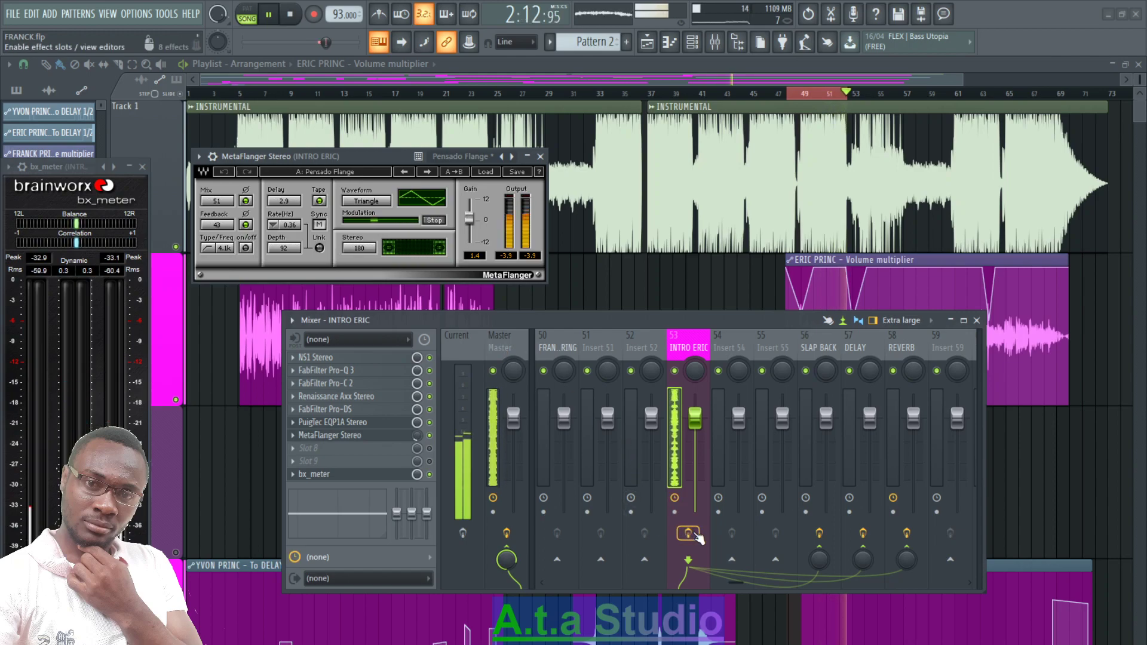
left_click(696, 534)
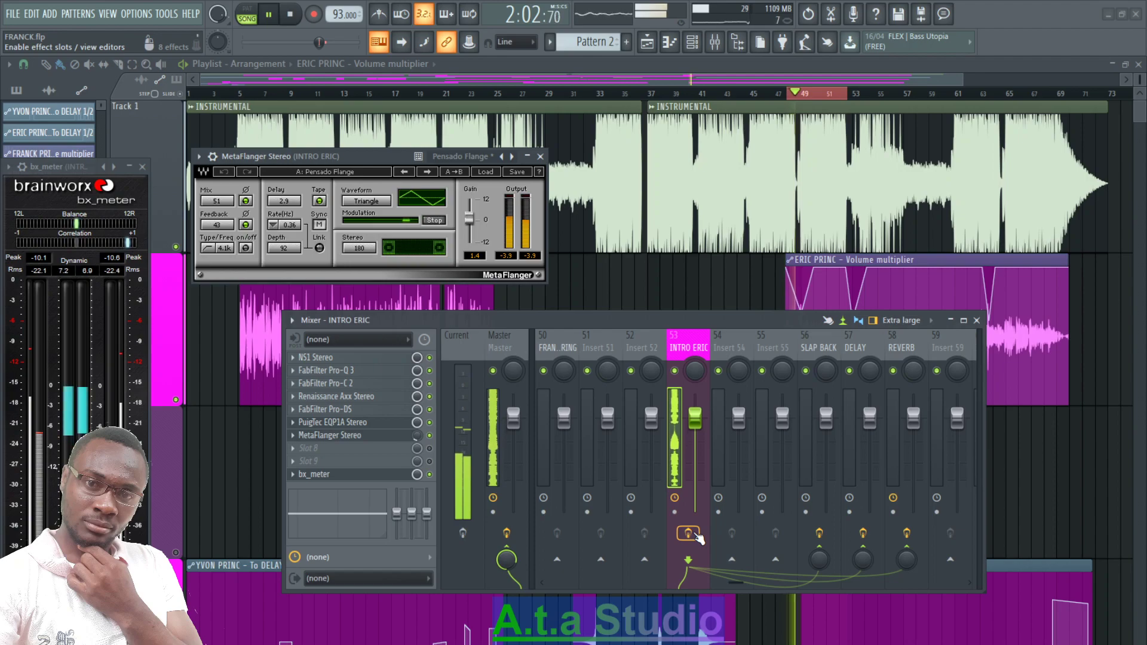
left_click(688, 533)
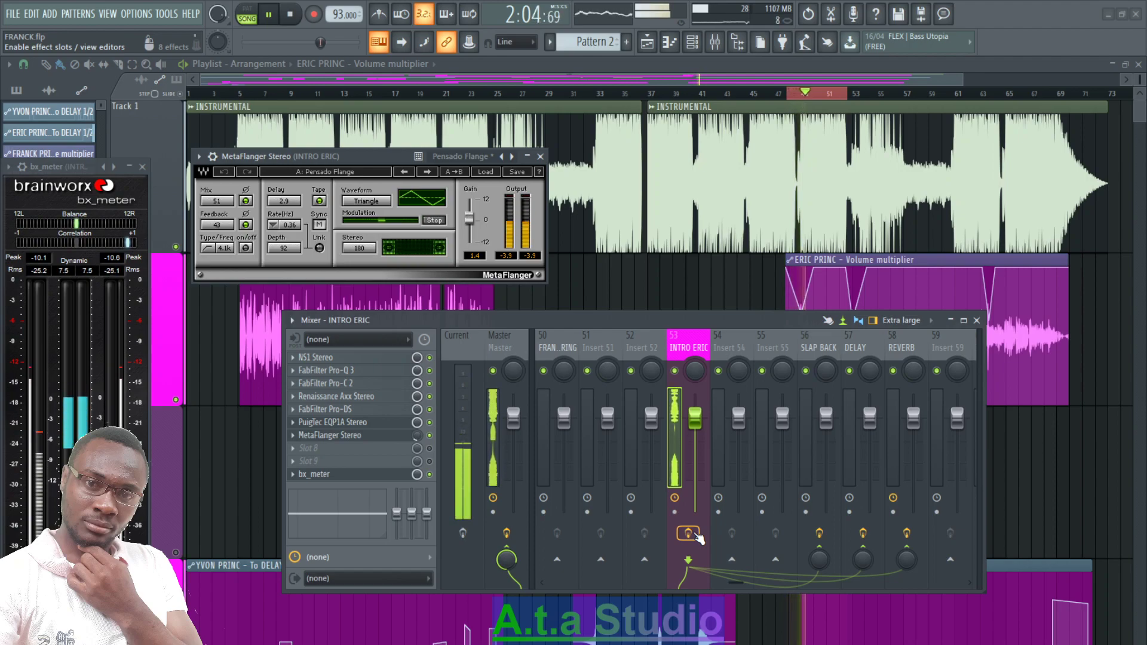
left_click(688, 532)
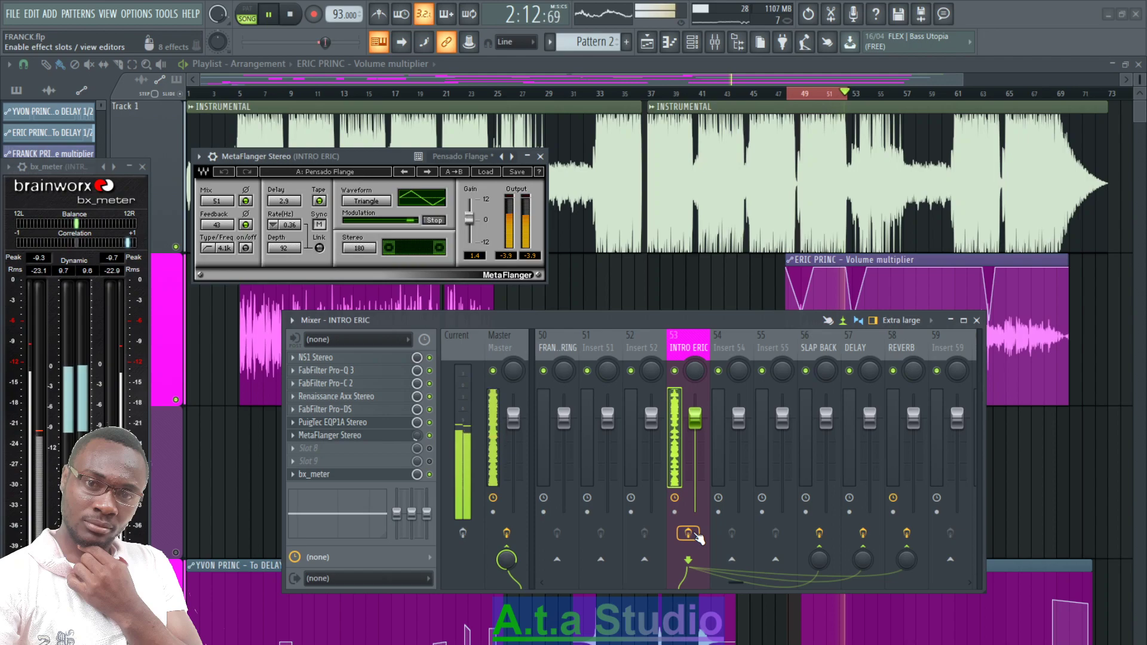
left_click(540, 157)
key("space")
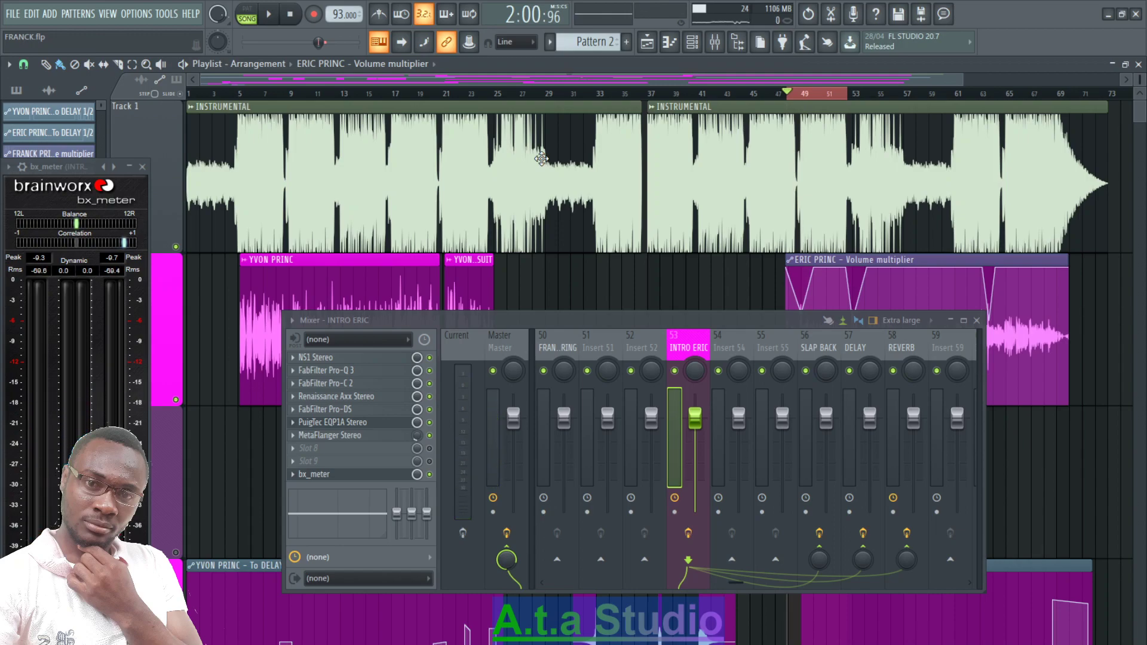
- Mute the instrumental, play the section and raise the intro vocal's SLAP BACK send, checking it with the SLAP BACK channel muted and unmuted
left_click(180, 246)
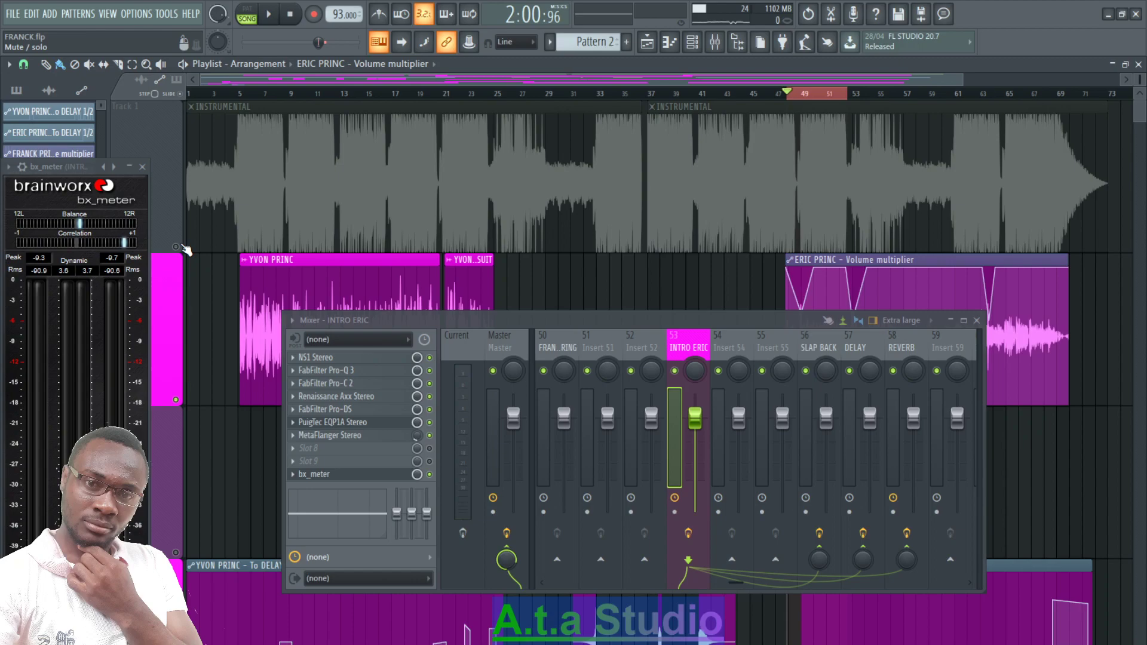
key("space")
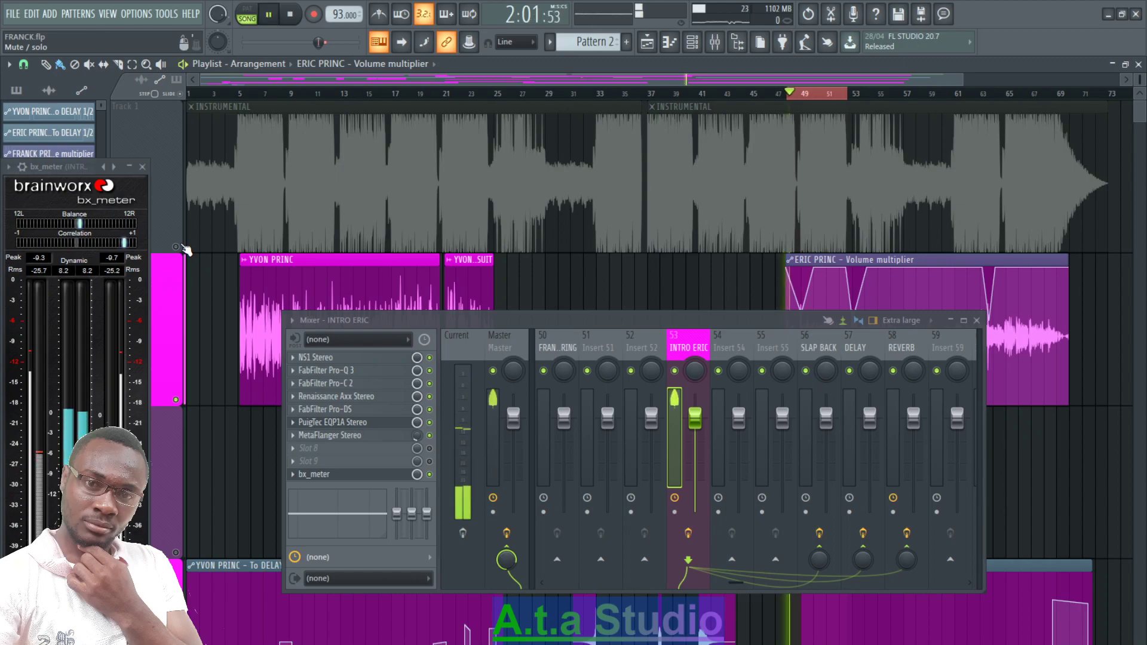
scroll(722, 335, "down", 3)
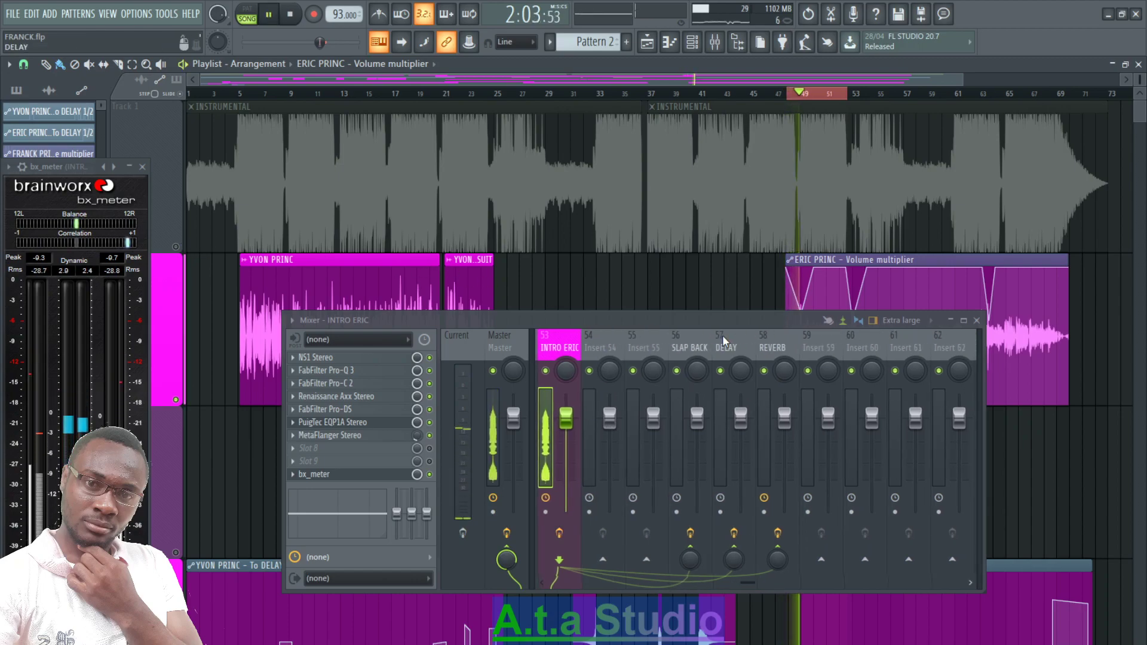
mouse_move(686, 566)
left_mouse_down()
mouse_move(685, 543)
mouse_move(687, 559)
left_mouse_up()
left_click(675, 371)
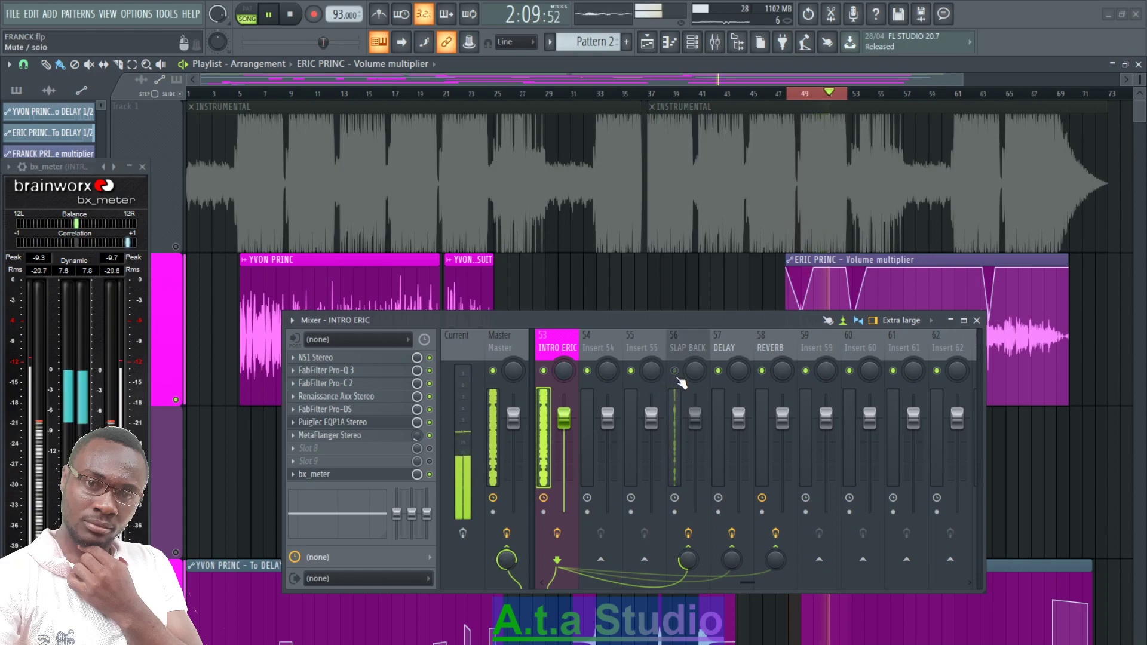
left_click(674, 370)
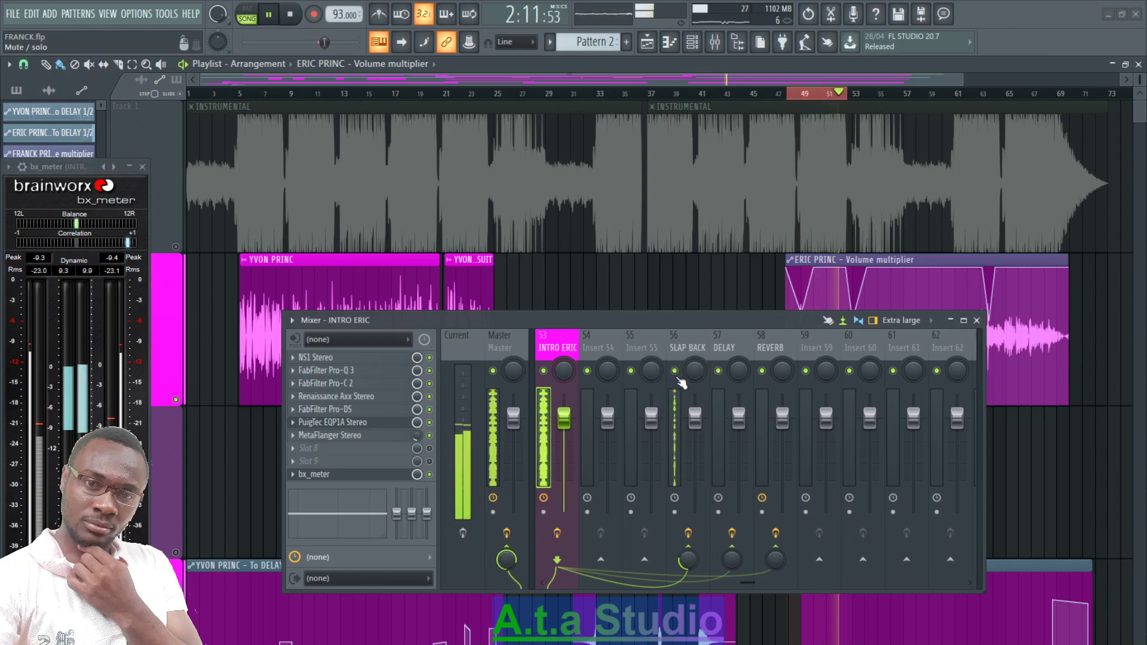
mouse_move(687, 558)
left_mouse_down()
mouse_move(687, 548)
mouse_move(688, 558)
left_mouse_up()
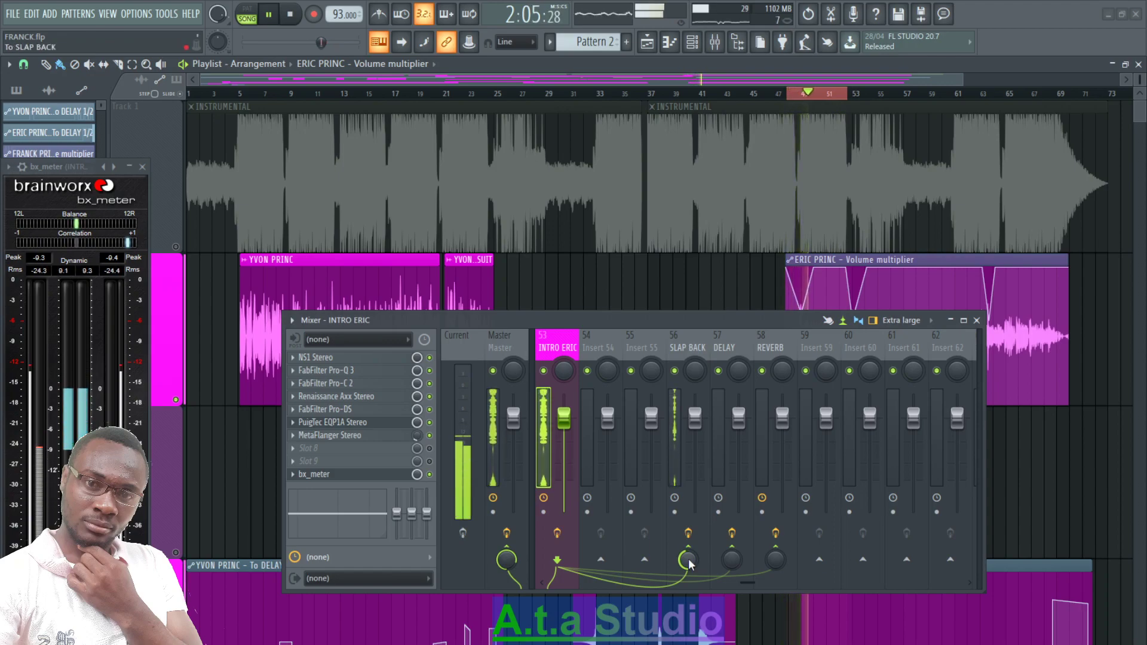
- Replay the vocal with its SLAP BACK send at 50%, and unmute the instrumental to check the blend
key("space")
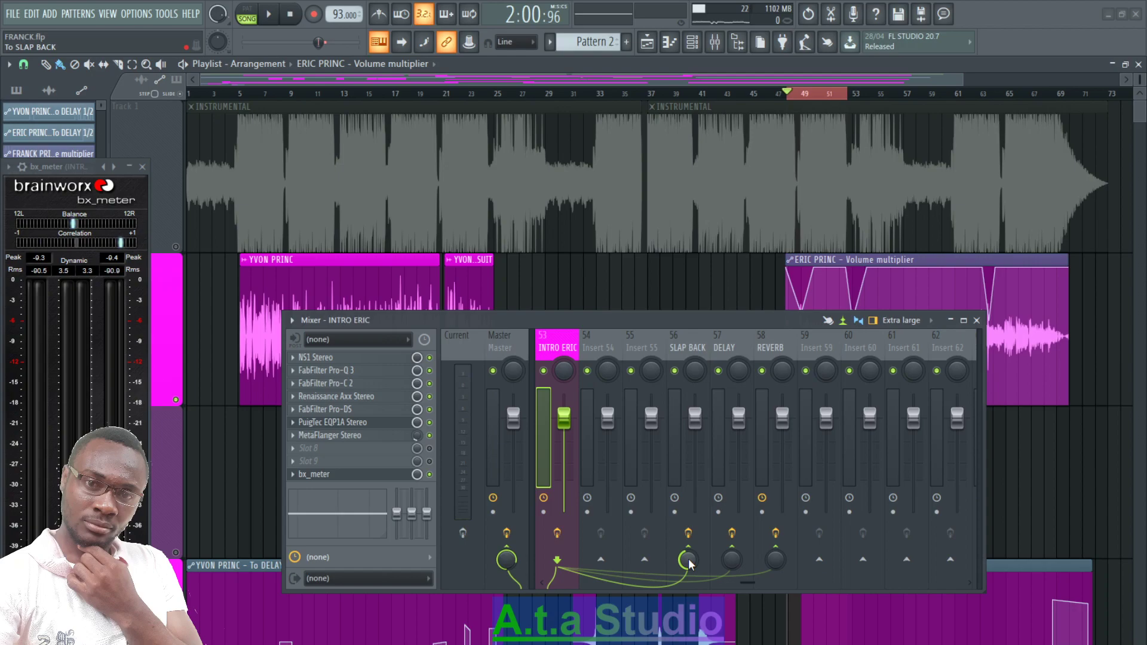
key("space")
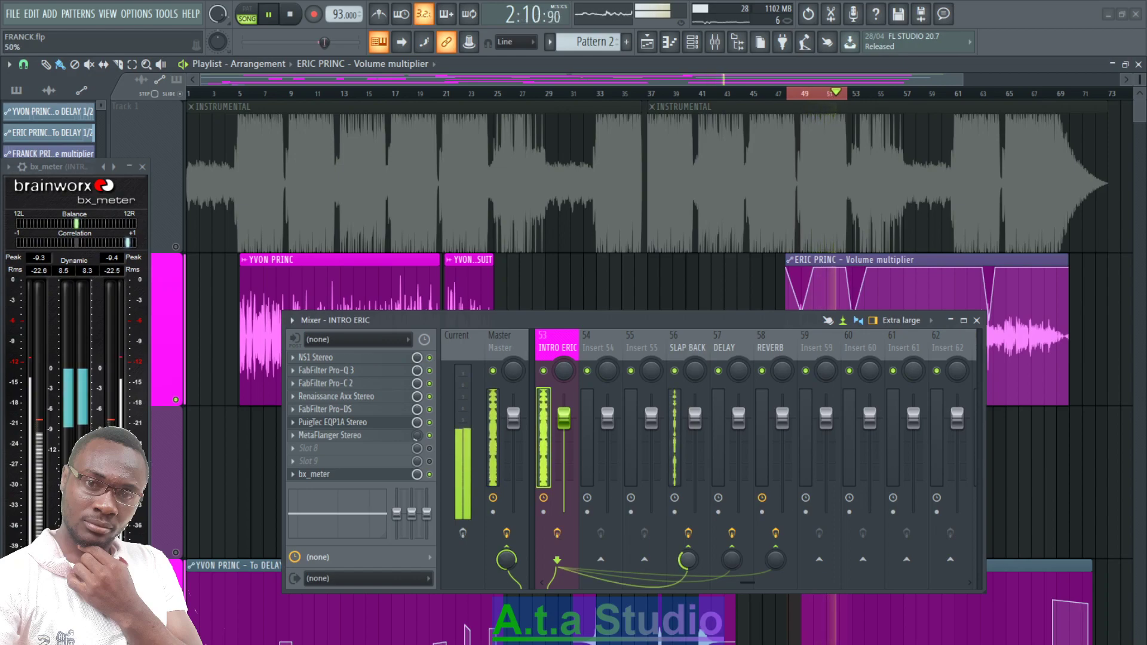
key("space")
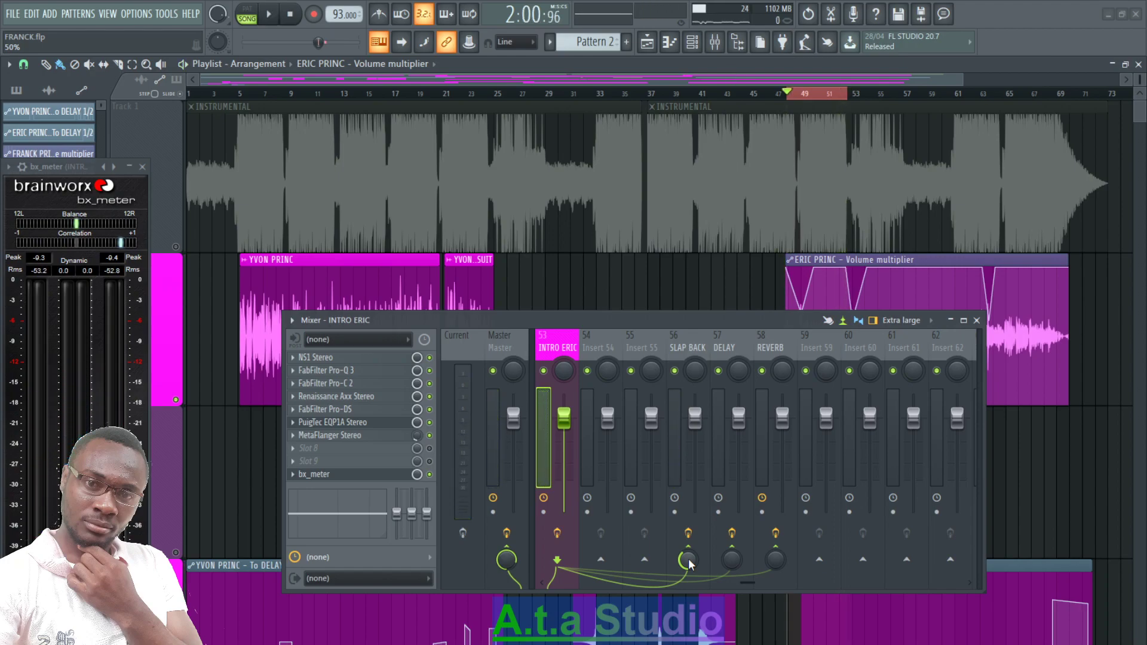
key("space")
left_click(176, 247)
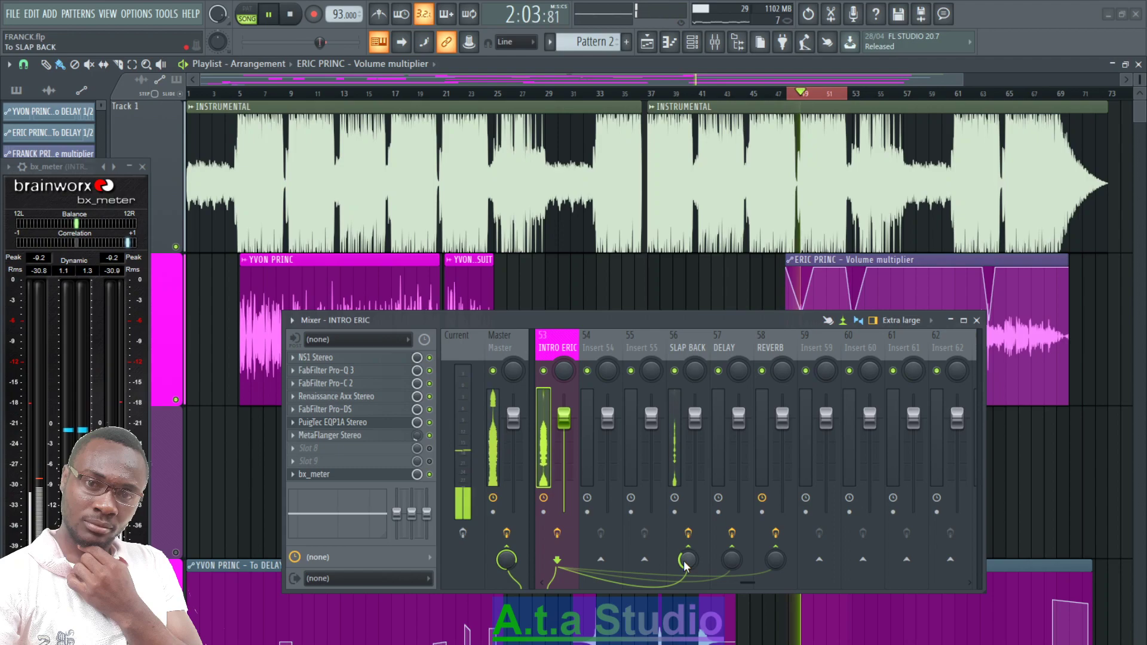
key("space")
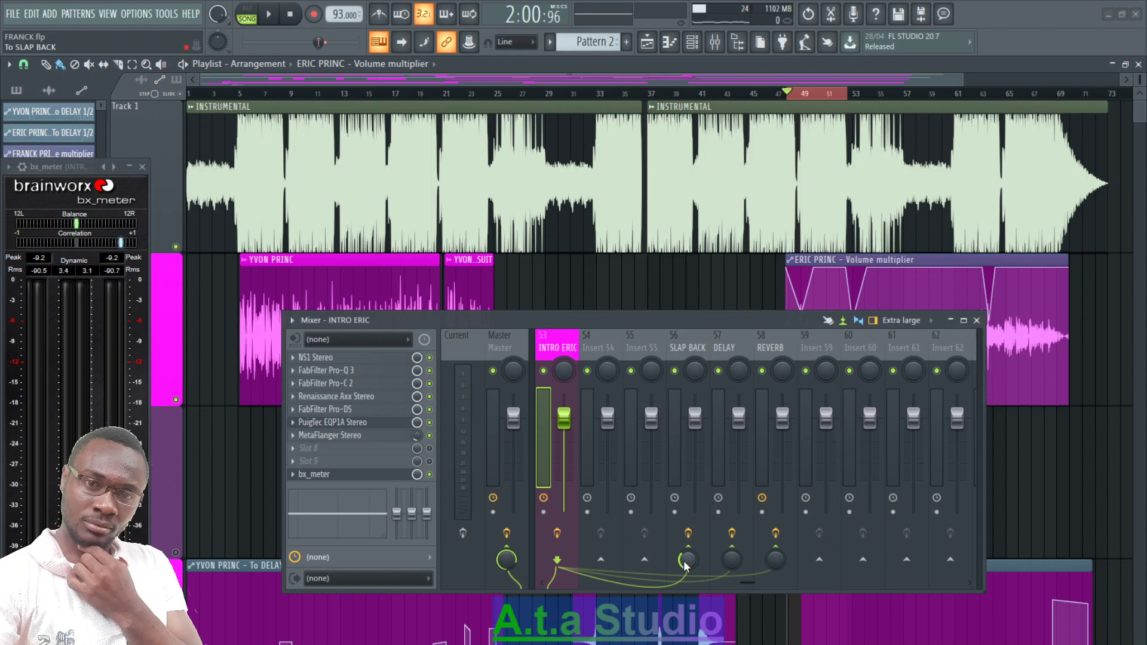
- Set the intro vocal's REVERB send to 54% during playback and mute the instrumental
key("space")
left_click_drag(775, 559, 775, 538)
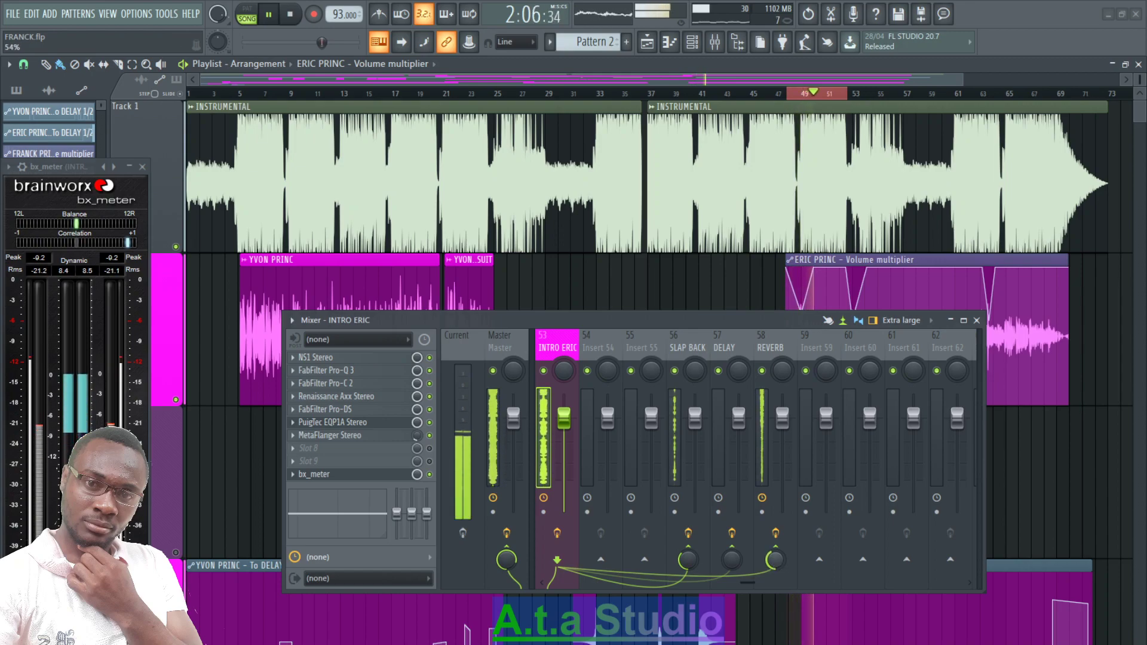
left_click(178, 253)
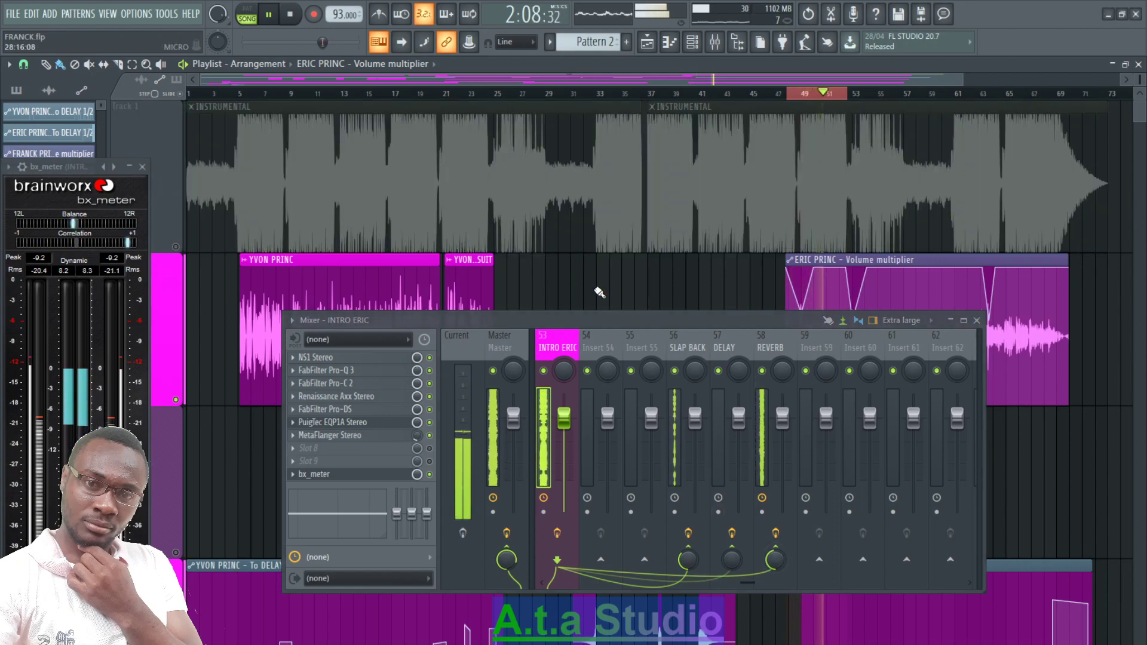
- Open ValhallaVintageVerb on the REVERB channel, stop playback, close bx_meter and move the reverb window fully into view
left_click(755, 347)
left_click_drag(536, 325, 634, 359)
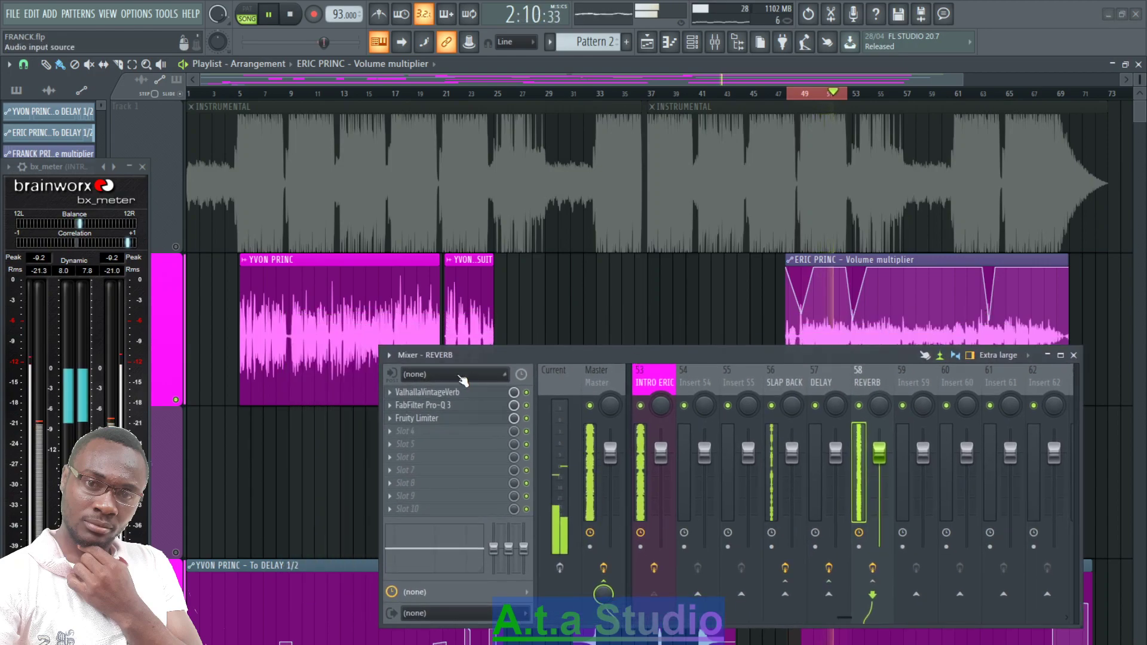
left_click(447, 394)
key("space")
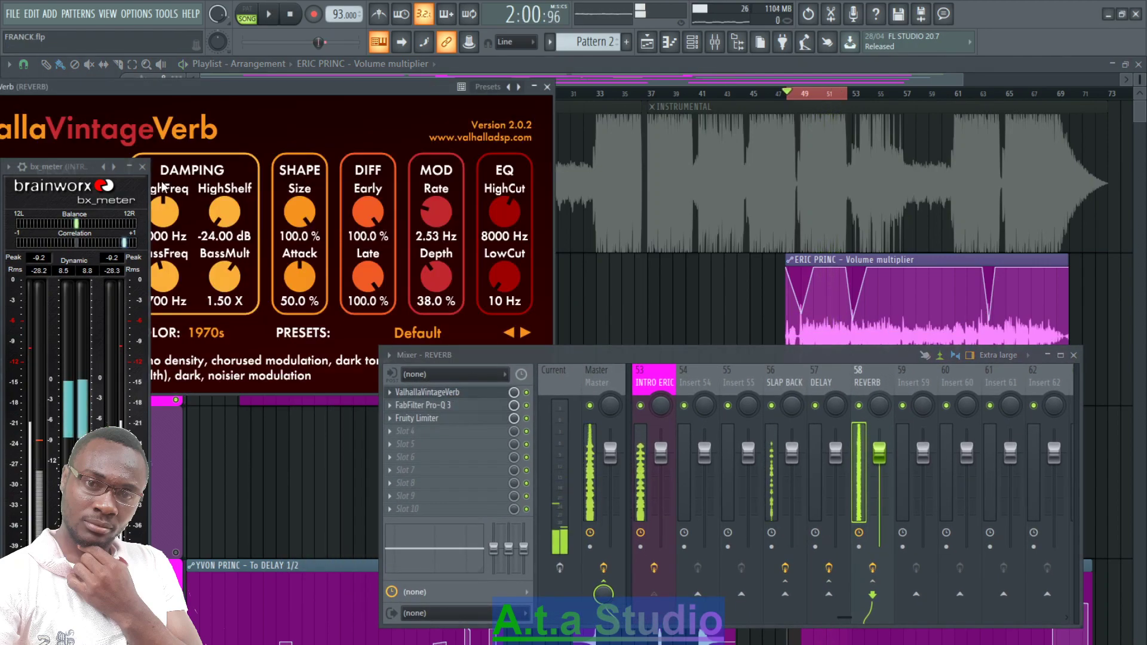
left_click(142, 166)
left_click_drag(221, 93, 331, 95)
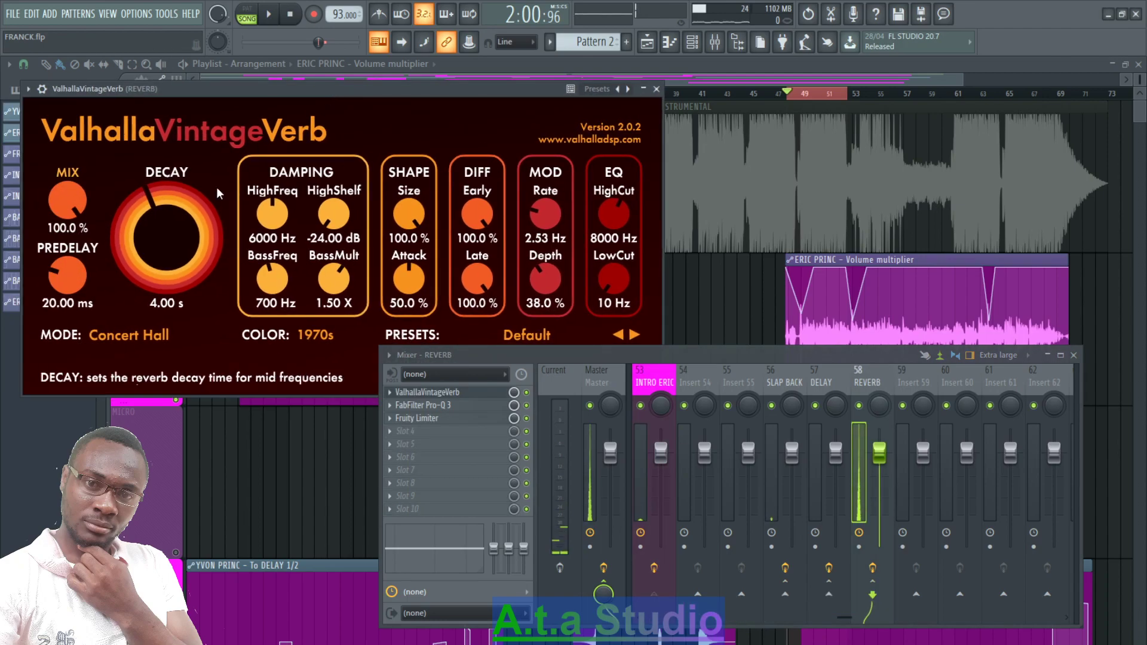
- In Pro-Q 3 on the REVERB channel, add a 12 dB/oct low cut at 161.54 Hz and a high cut, tuning both during playback
left_click(452, 406)
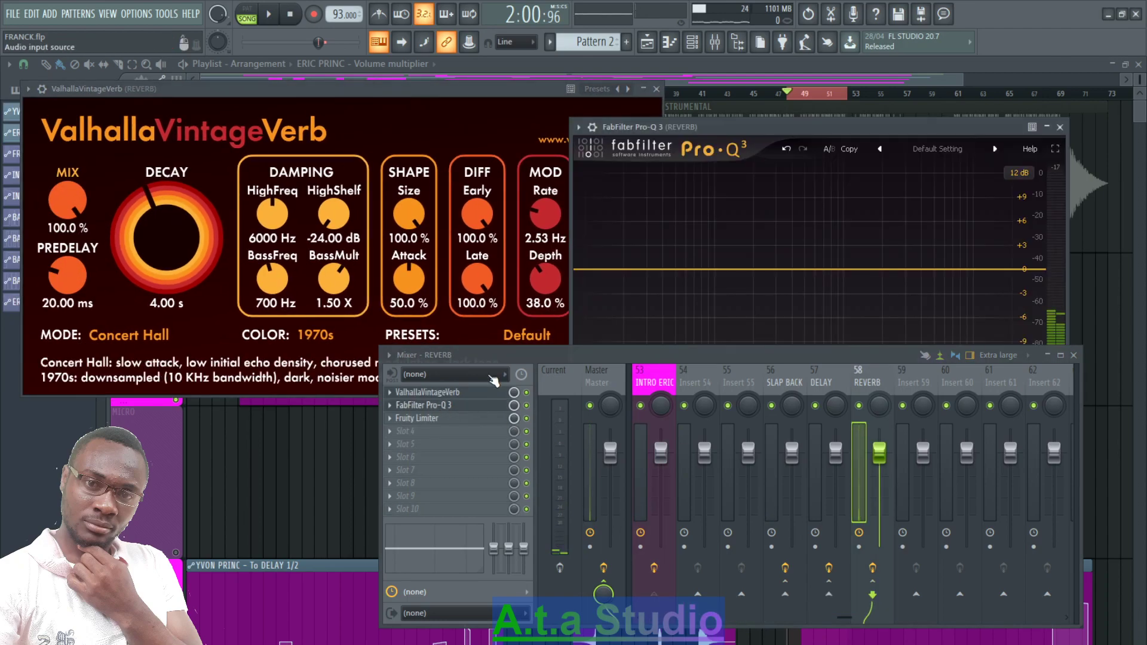
left_click_drag(604, 358, 590, 515)
left_click_drag(696, 268, 699, 285)
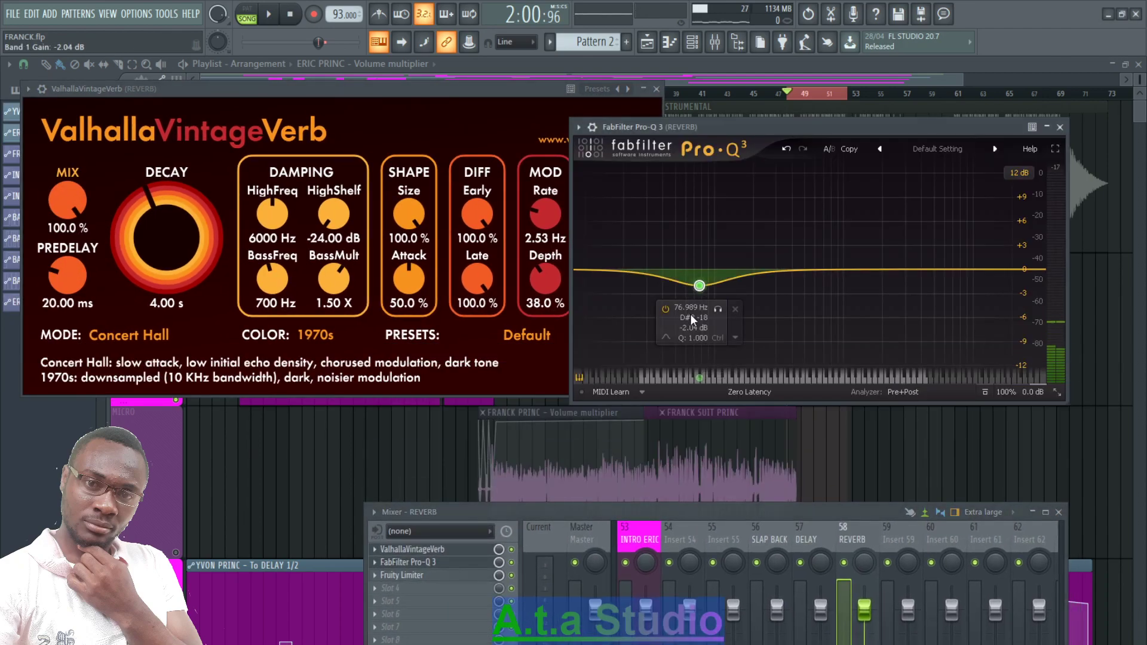
left_click(696, 351)
left_click_drag(925, 270, 883, 273)
left_click(955, 348)
key("space")
left_click_drag(699, 269, 741, 272)
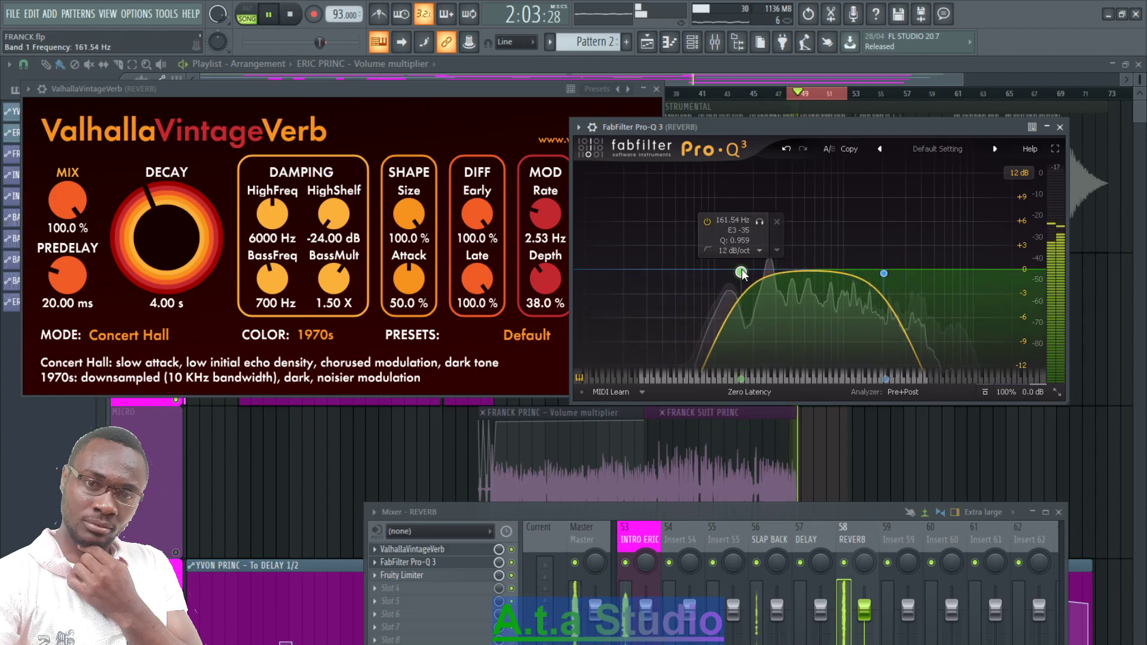
left_click_drag(884, 273, 927, 277)
- Set ValhallaVintageVerb to Dirty Plate mode with a 1.17 s decay
left_click_drag(624, 515, 624, 424)
mouse_move(141, 217)
left_mouse_down()
mouse_move(177, 288)
mouse_move(148, 239)
left_mouse_up()
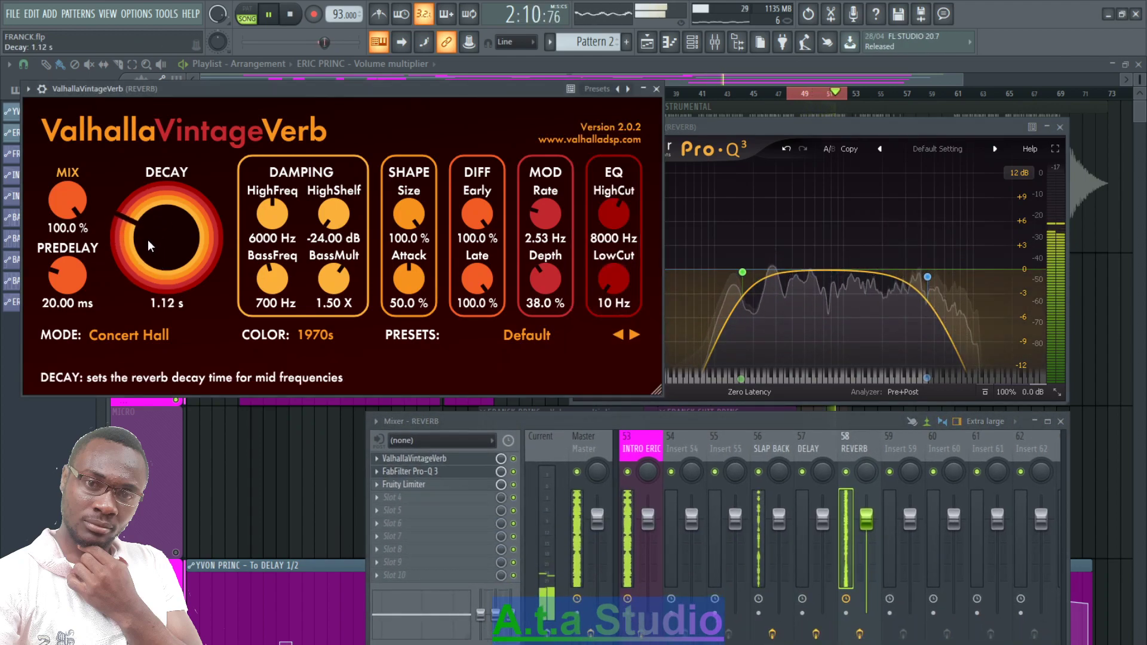
left_click(147, 335)
left_click(148, 530)
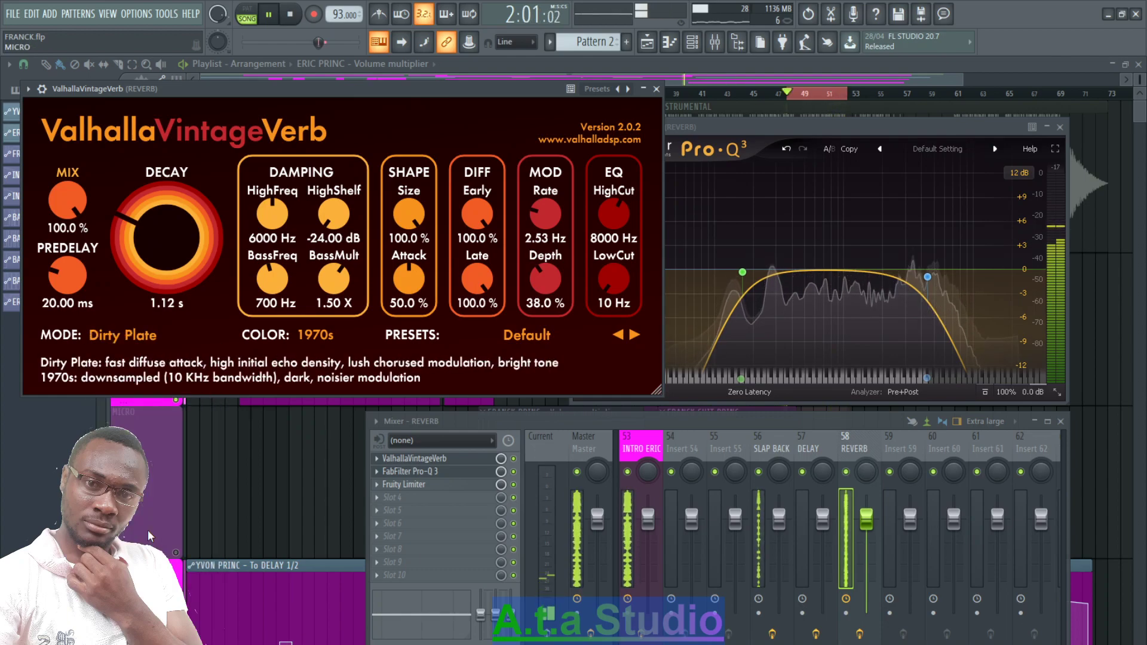
left_click_drag(152, 248, 147, 245)
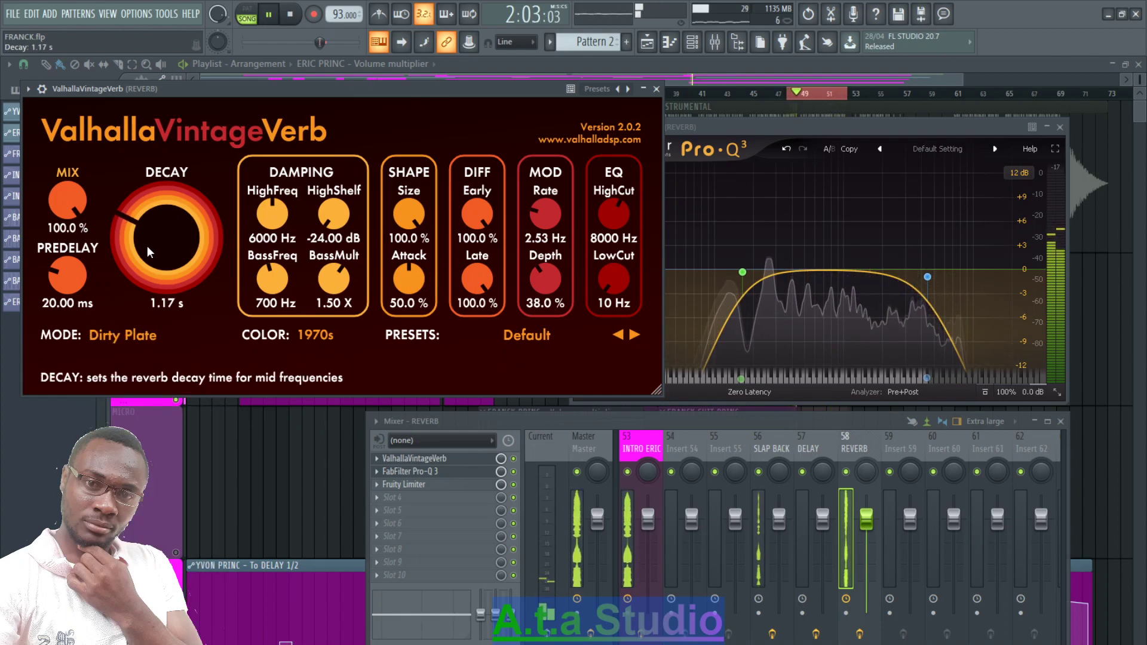
- In Fruity Limiter on the REVERB channel, set the compressor threshold to about -29.7 dB with a raised ratio, and close the plugin windows
left_click(438, 484)
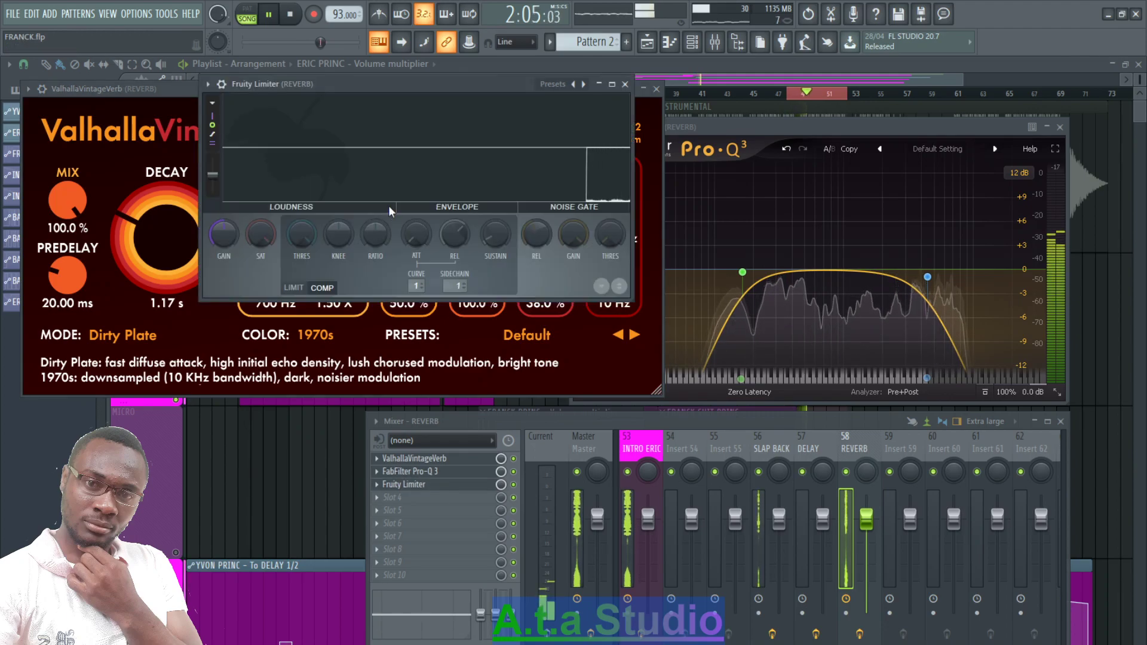
left_click_drag(302, 234, 302, 268)
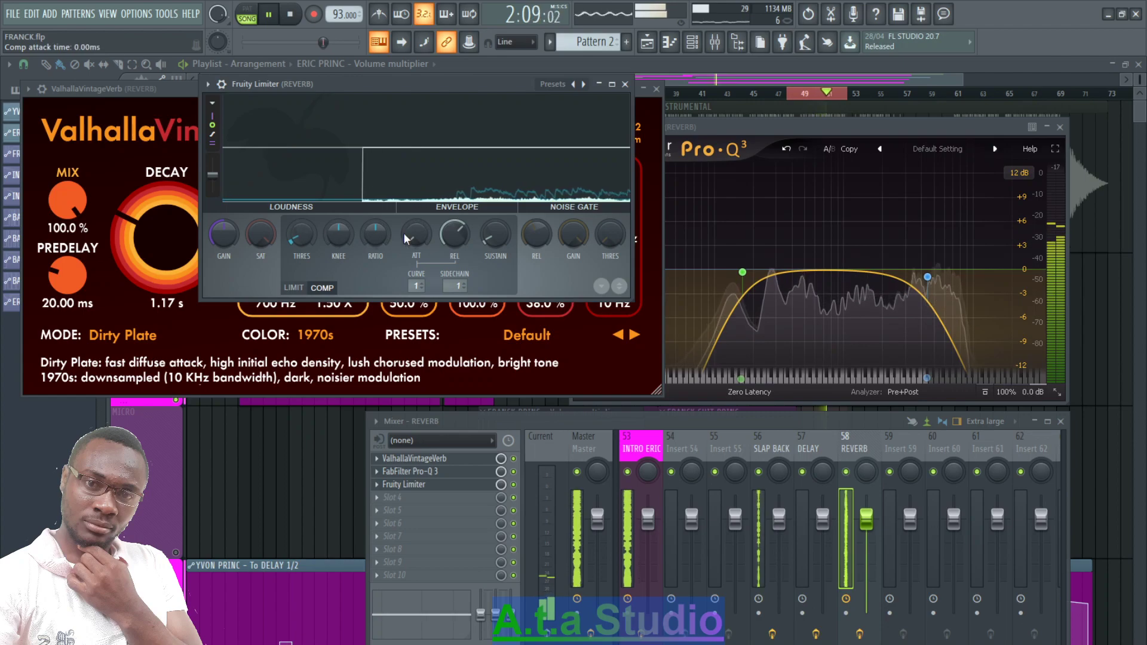
left_click_drag(382, 240, 382, 218)
left_click_drag(631, 297, 650, 352)
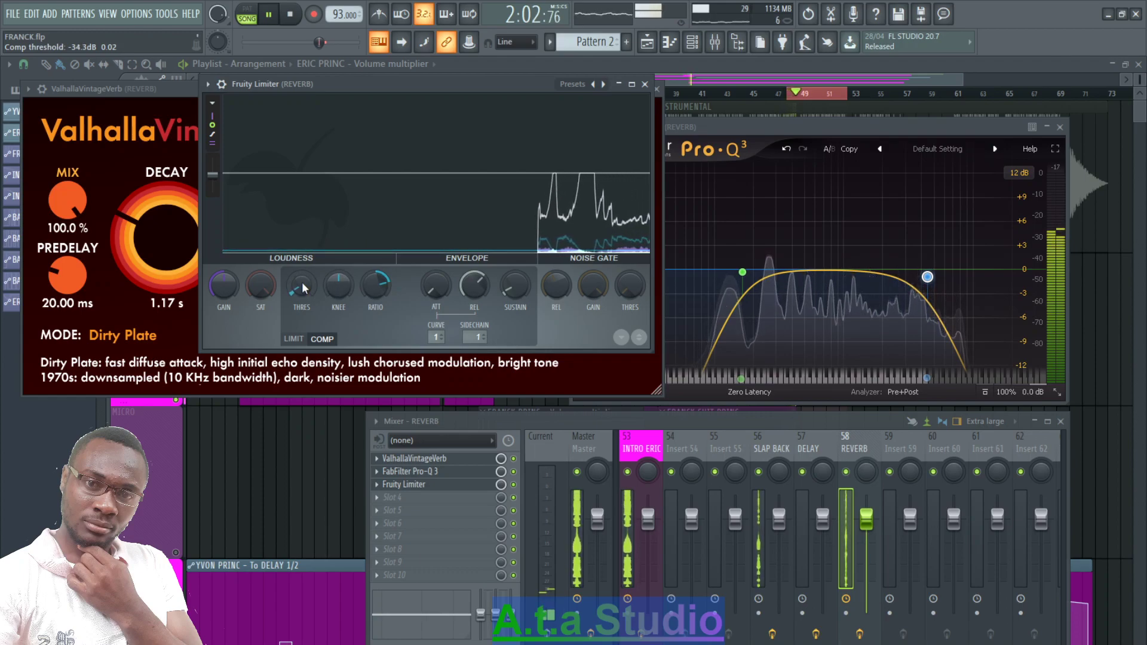
left_click_drag(305, 289, 314, 274)
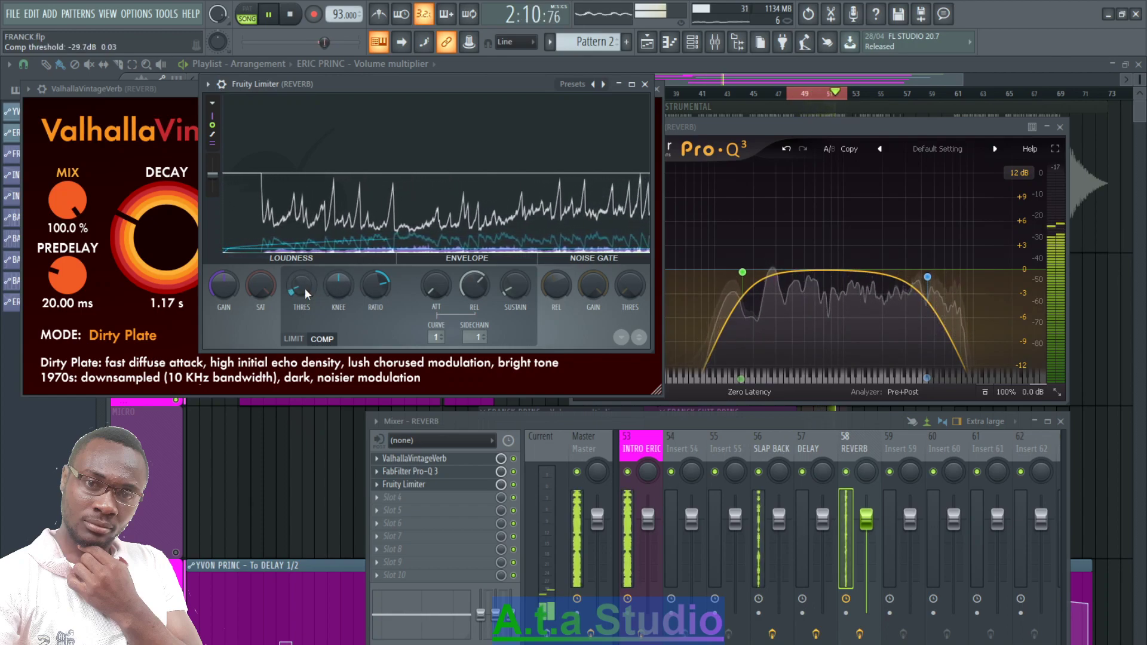
left_click(645, 84)
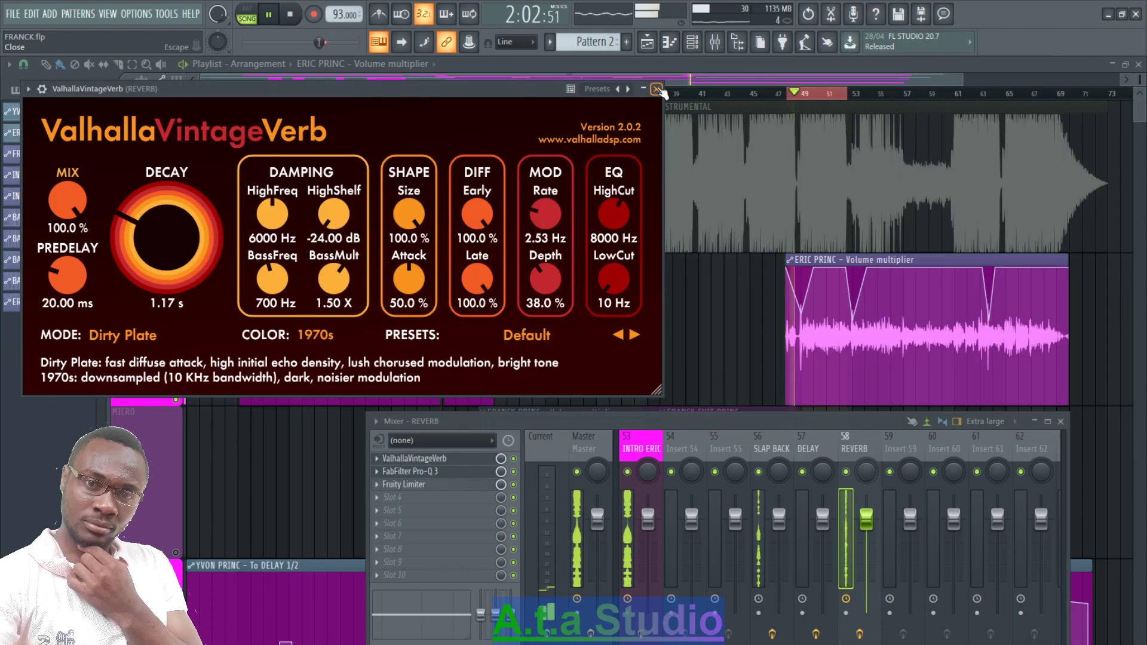
left_click(657, 89)
- Raise the intro vocal's REVERB send during playback and bring the instrumental back into the mix
left_click_drag(747, 423, 692, 259)
left_click(574, 285)
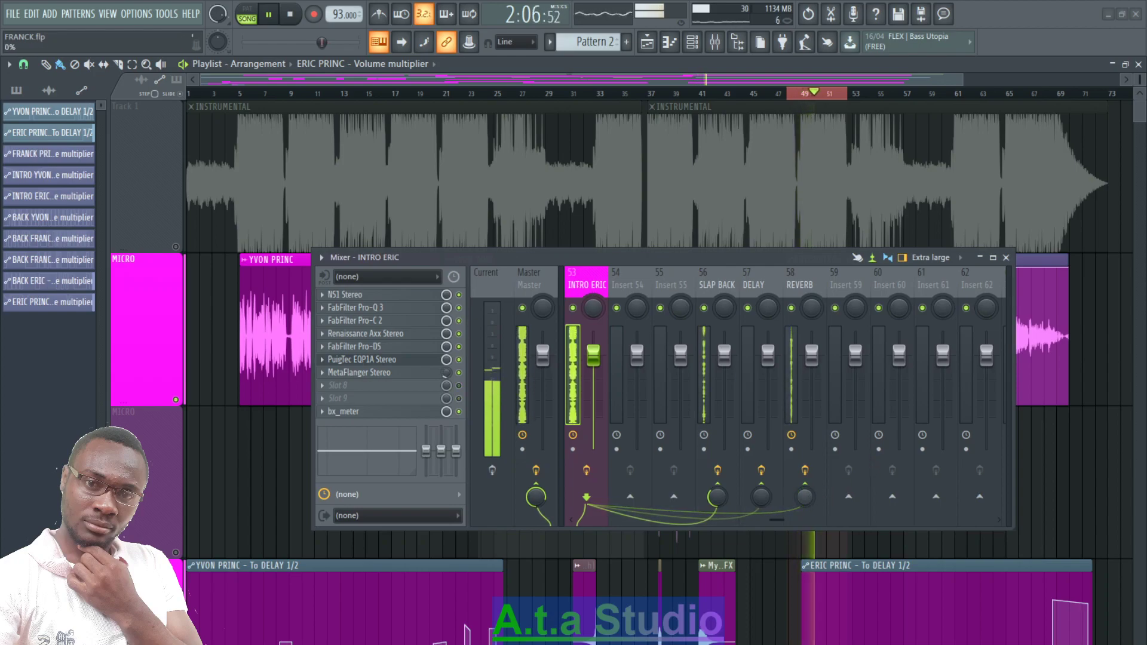
left_click_drag(805, 496, 805, 487)
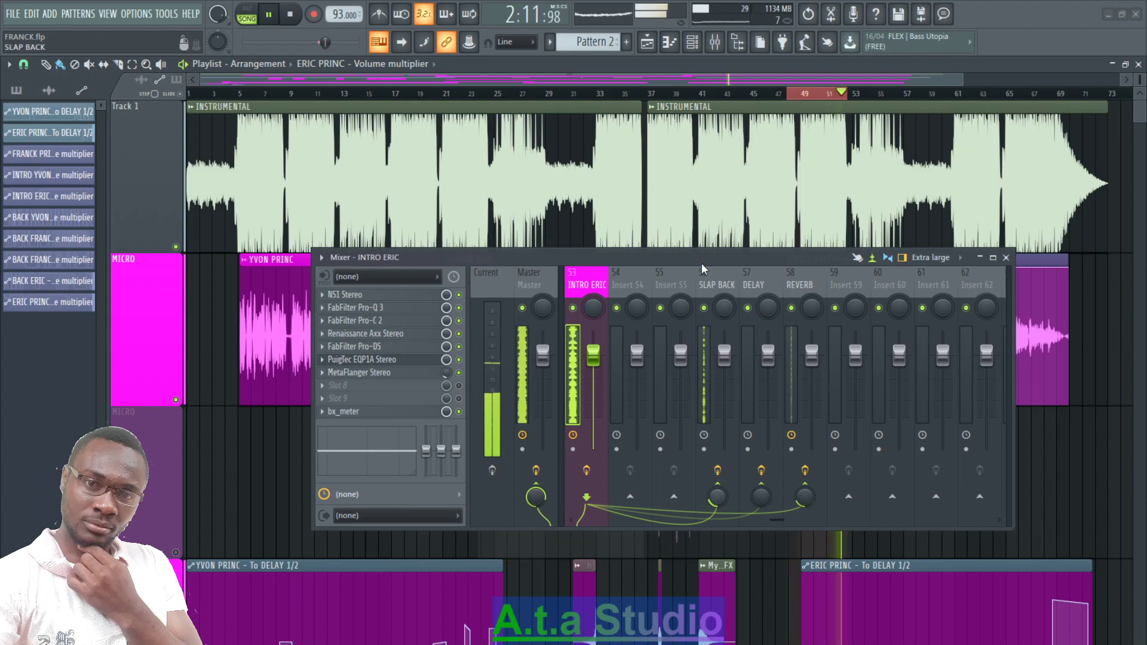
left_click_drag(684, 256, 728, 361)
scroll(636, 393, "up", 2)
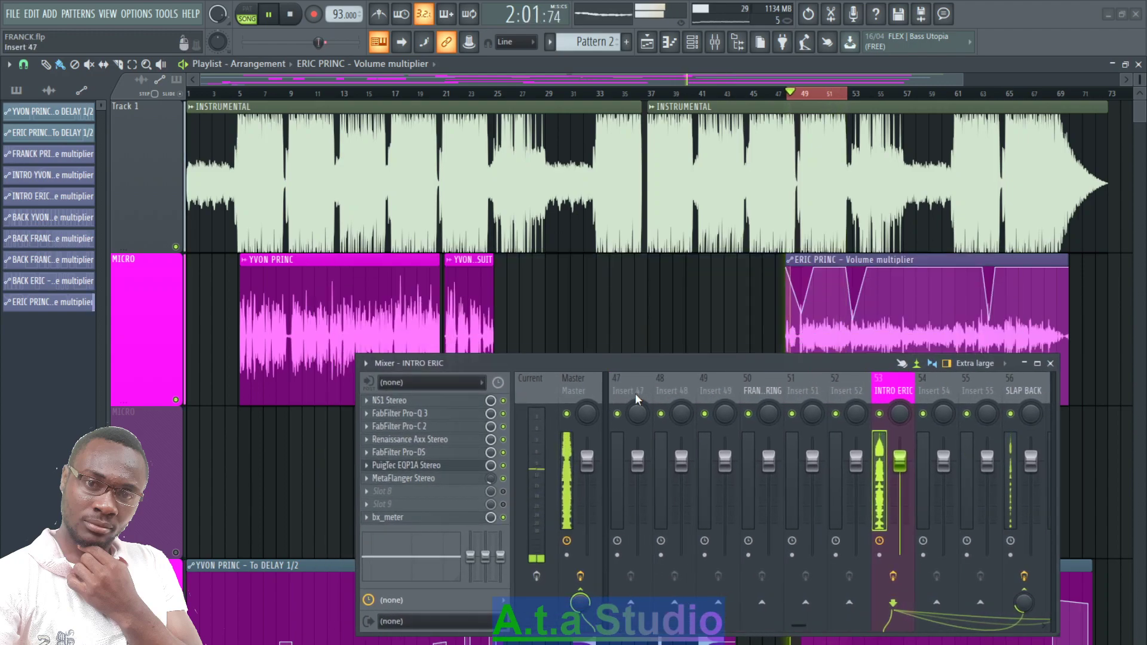
key("space")
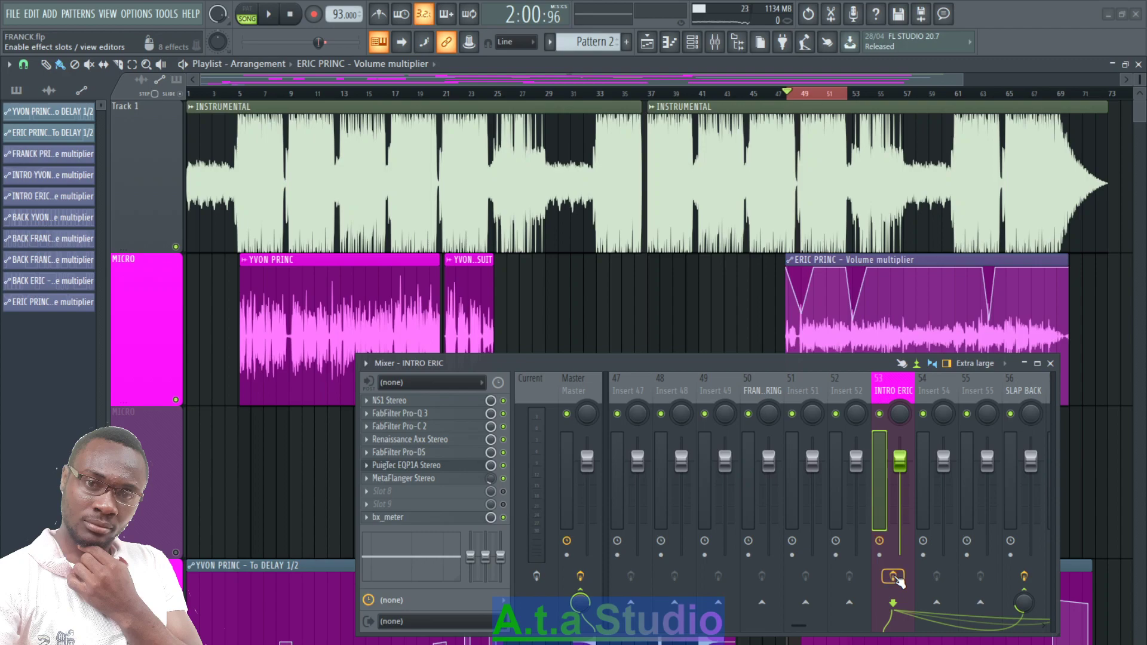
- Compare the intro vocal without and with its insert effects and the SLAP BACK, DELAY and REVERB channels during playback, and widen the mixer
key("space")
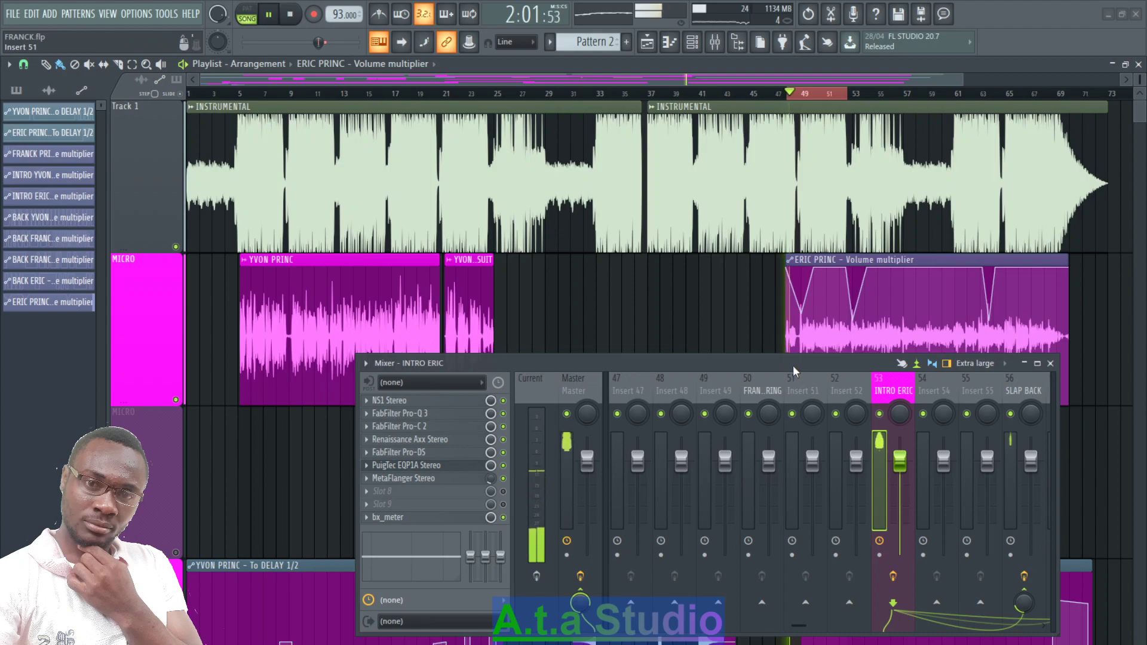
left_click_drag(793, 364, 484, 277)
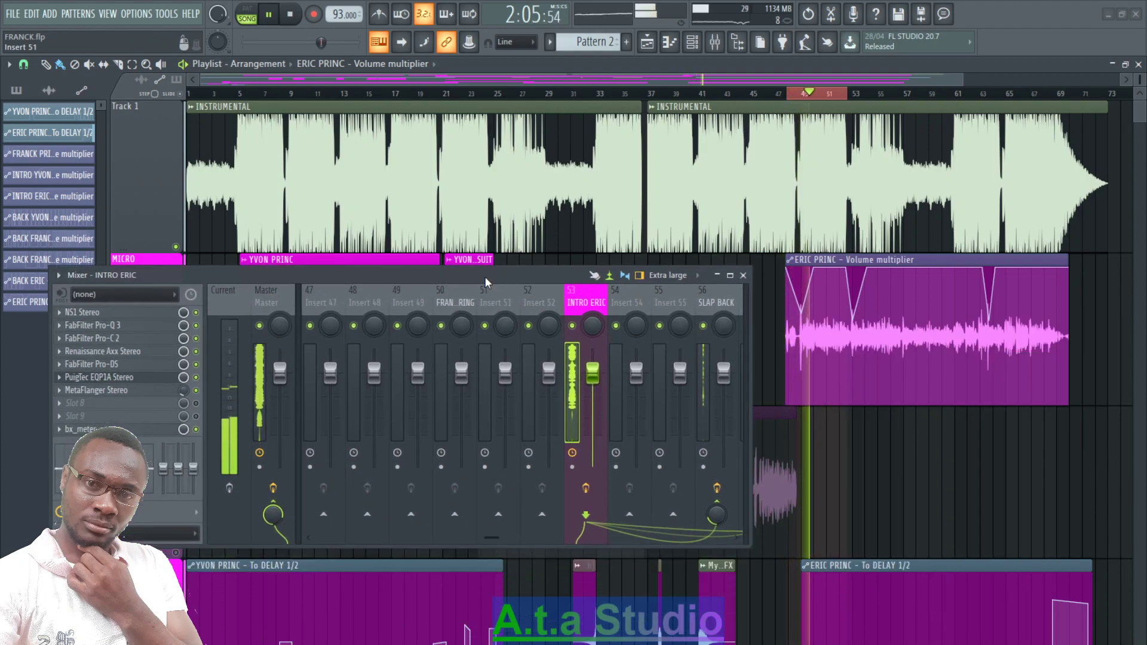
scroll(480, 288, "down", 3)
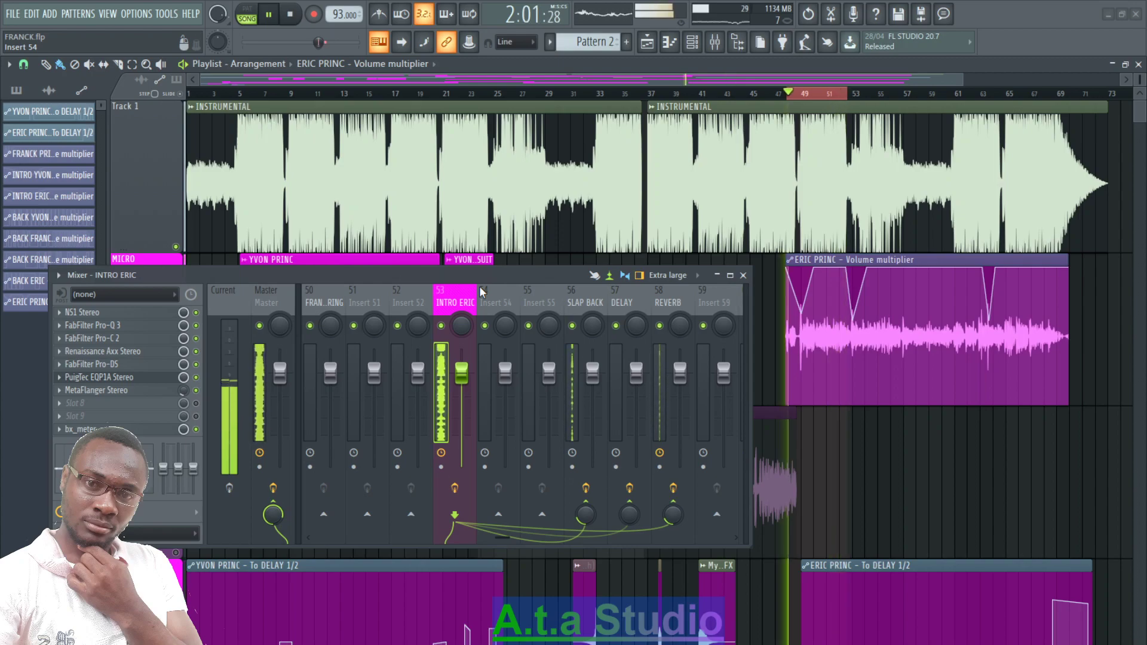
left_click(456, 488)
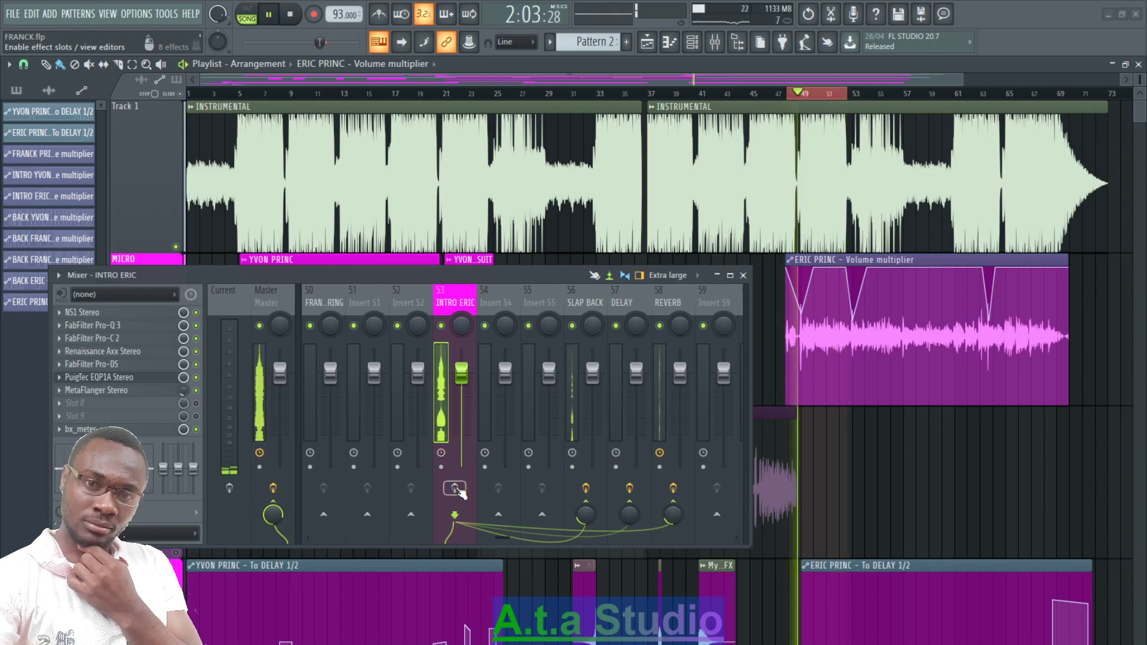
left_click(573, 327)
left_click(616, 326)
left_click(660, 326)
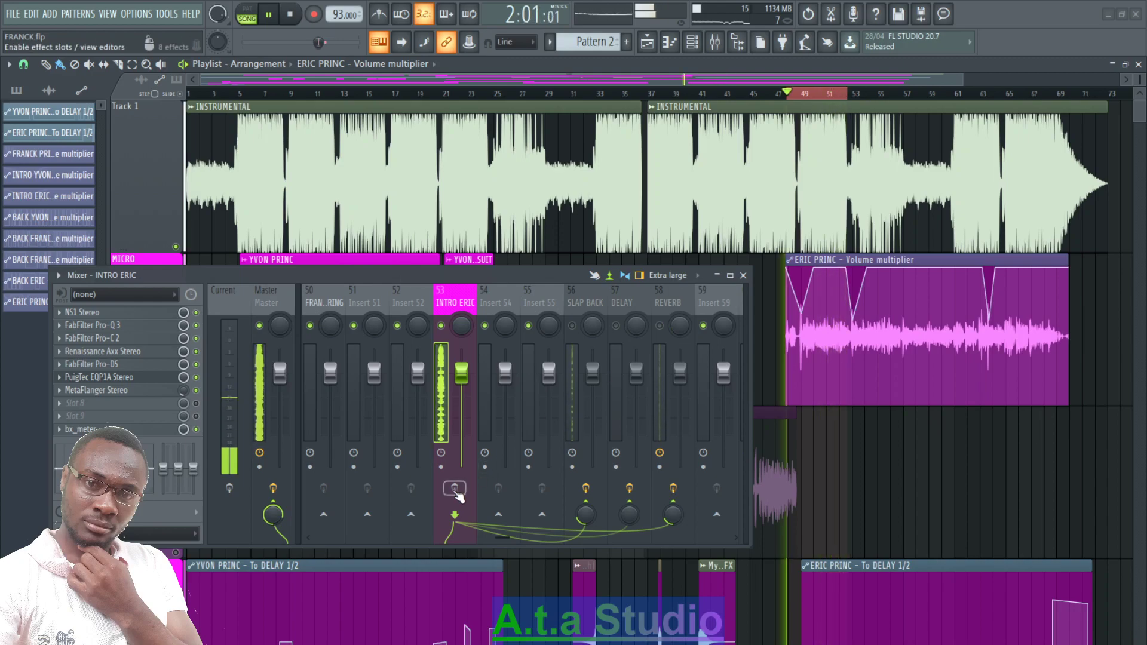
left_click(617, 325)
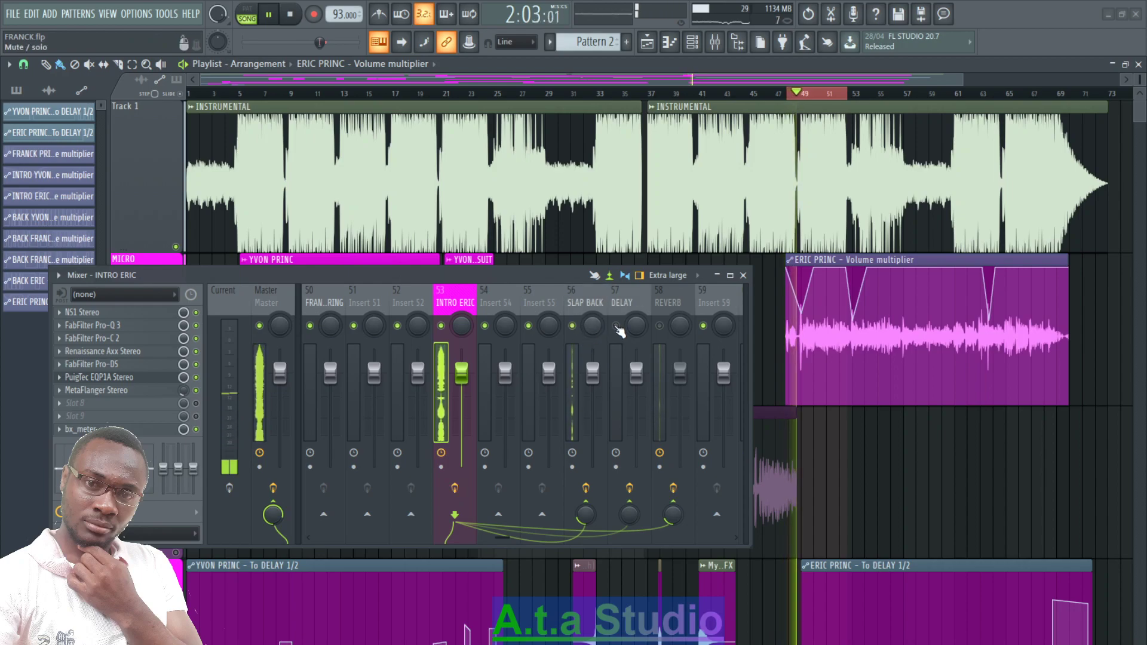
left_click(660, 326)
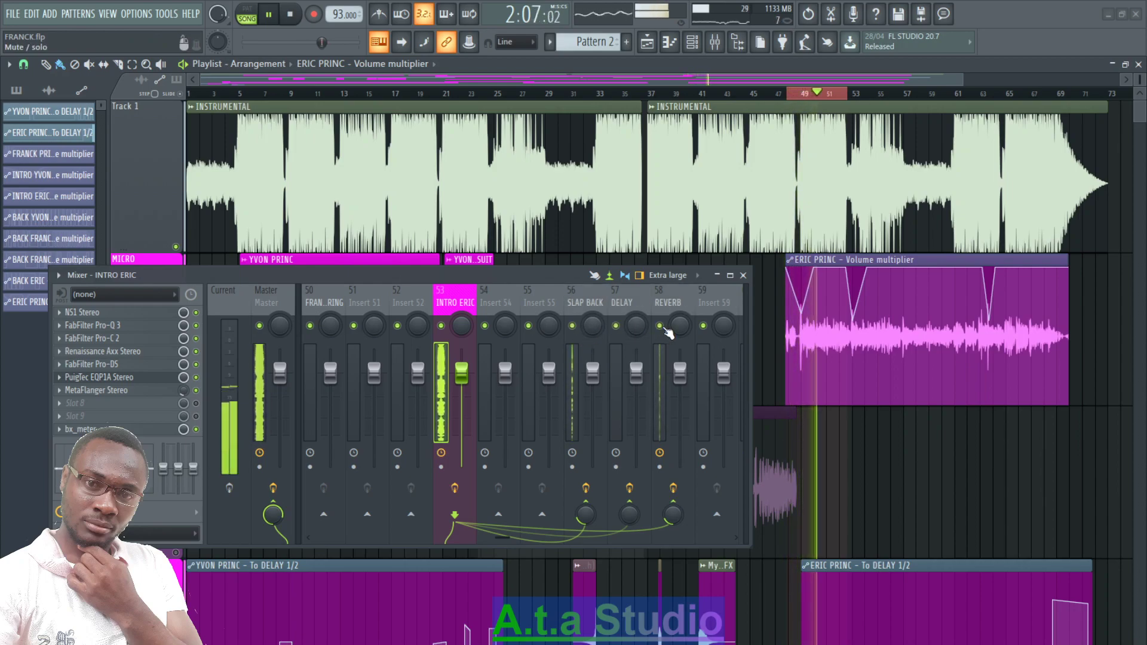
left_click_drag(749, 325, 1010, 357)
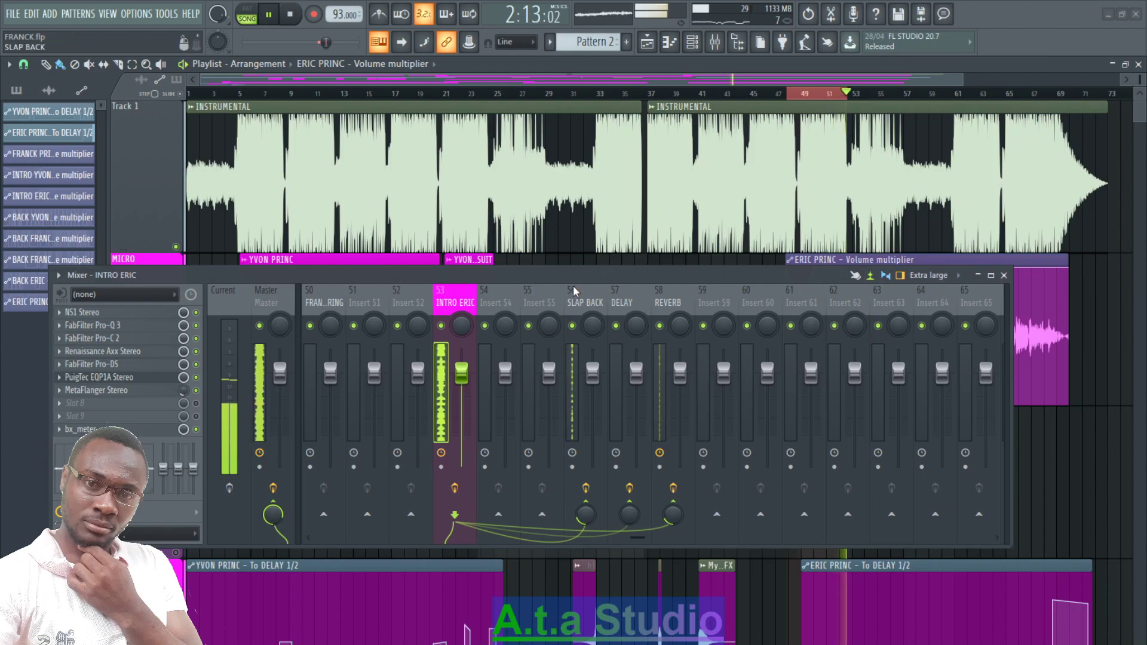
left_click_drag(572, 286, 608, 376)
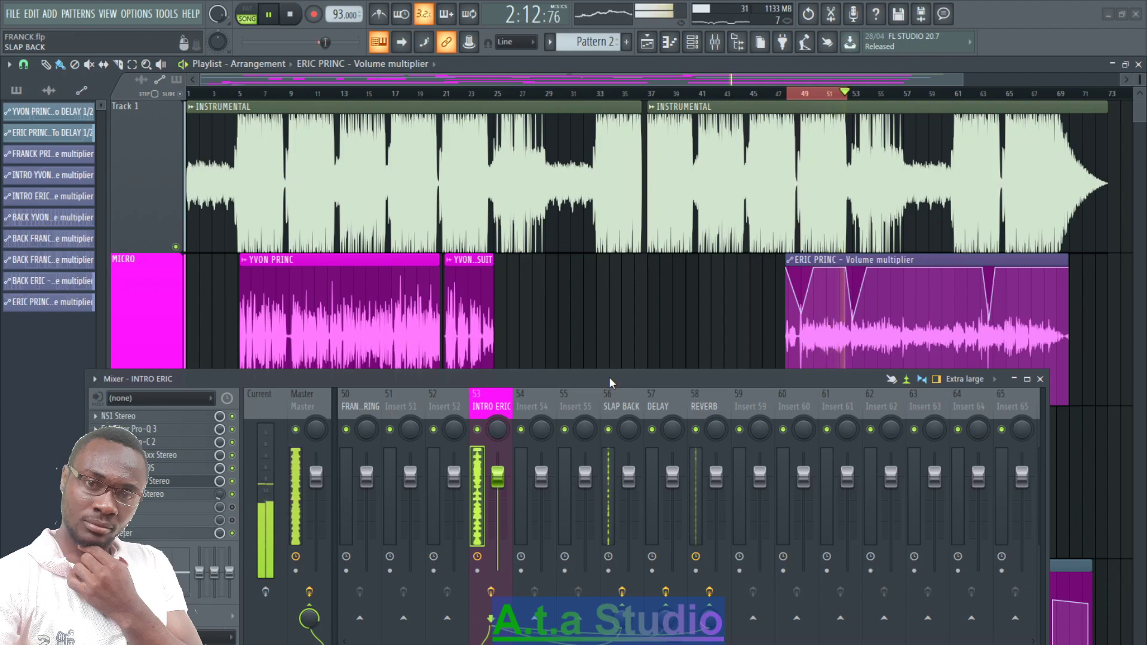
key("space")
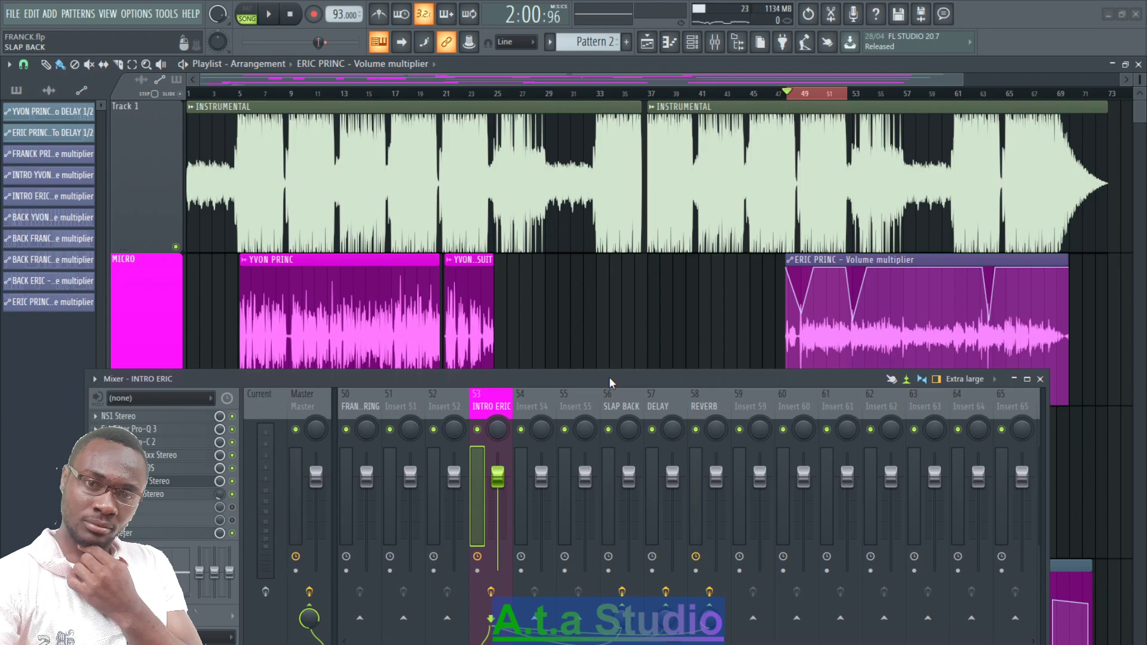
- Examine the end of the song in the playlist and place the playhead at about bar 68, near the lead vocal's ending
left_click_drag(453, 84, 1117, 84)
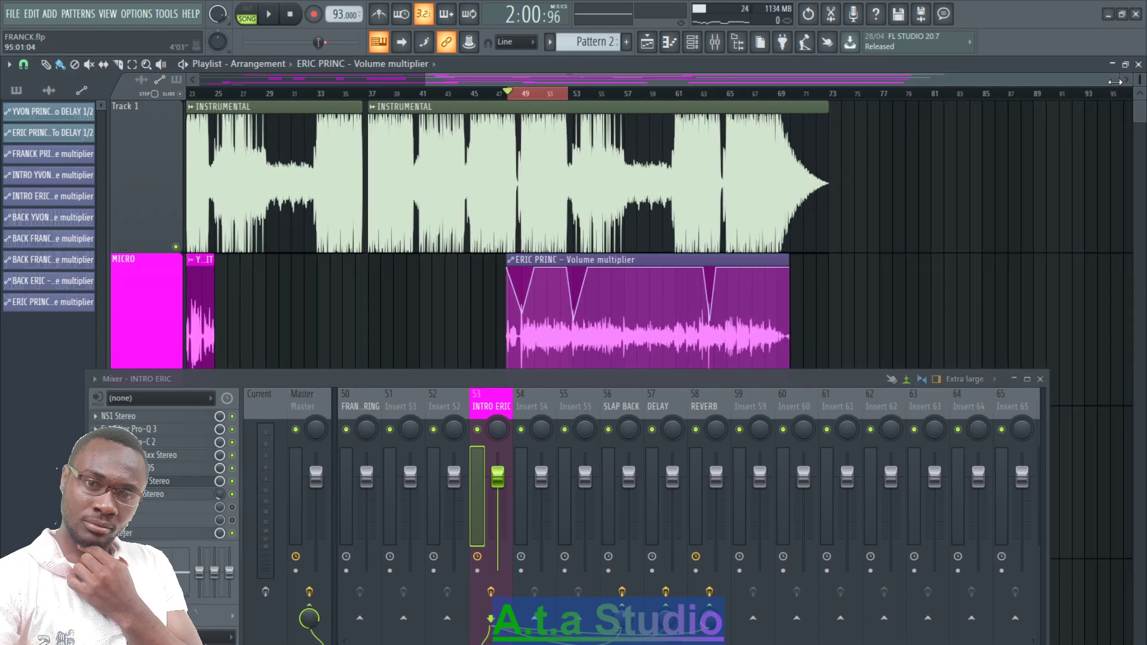
scroll(932, 96, "up", 6)
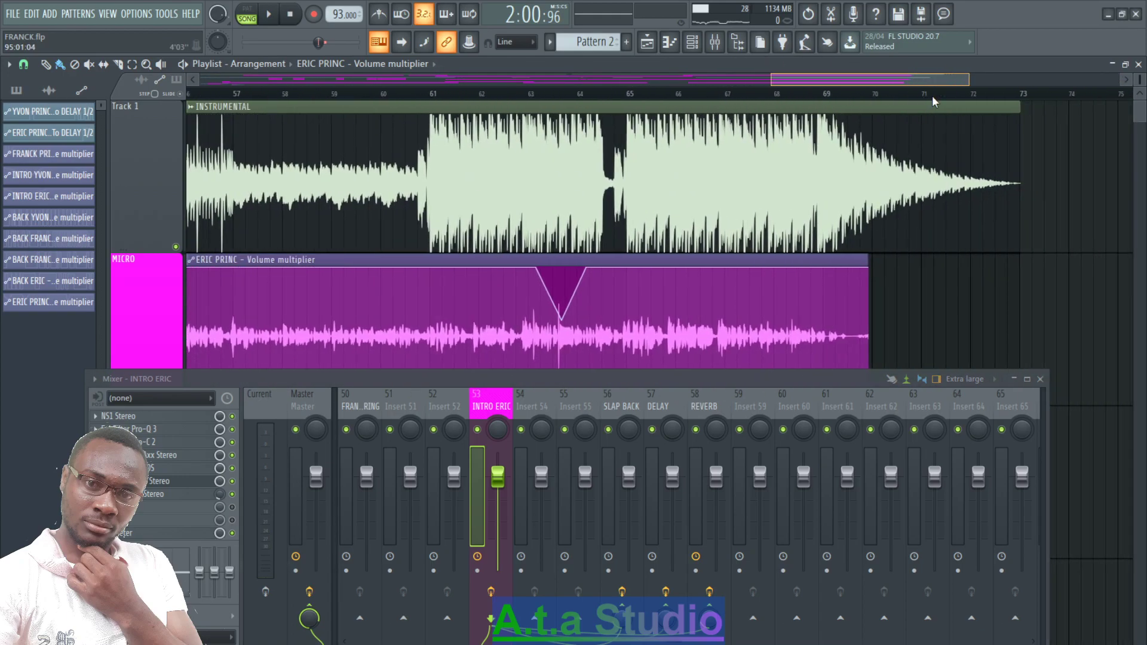
scroll(916, 236, "down", 2)
scroll(917, 236, "up", 2)
scroll(917, 236, "down", 2)
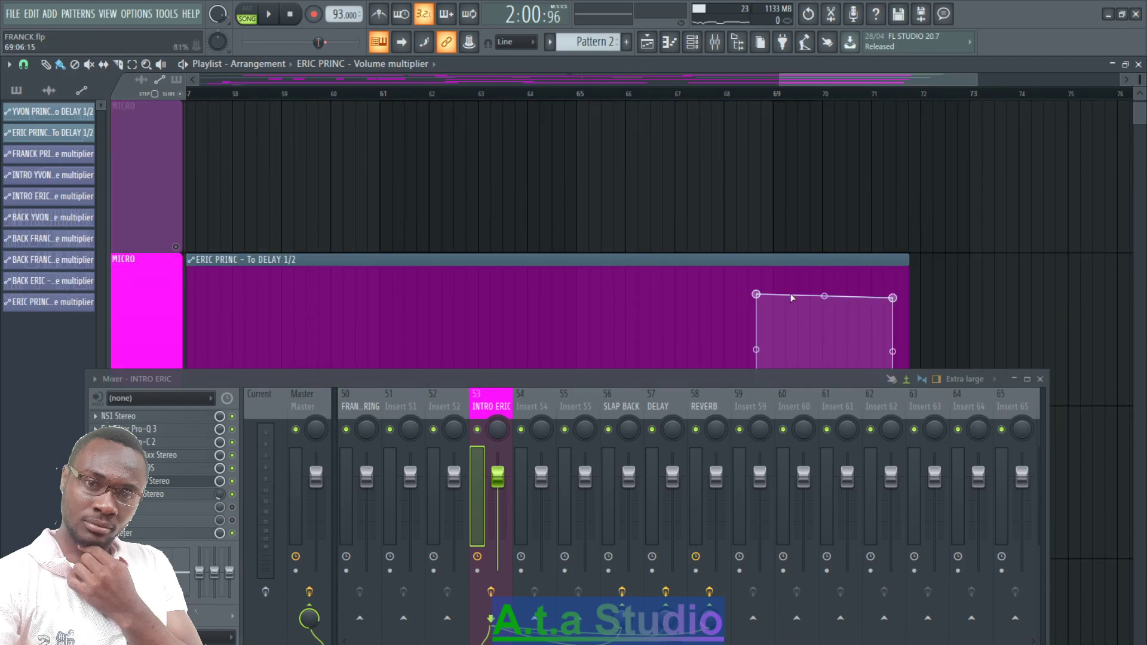
scroll(809, 225, "up", 2)
scroll(809, 225, "down", 1)
scroll(804, 224, "up", 1)
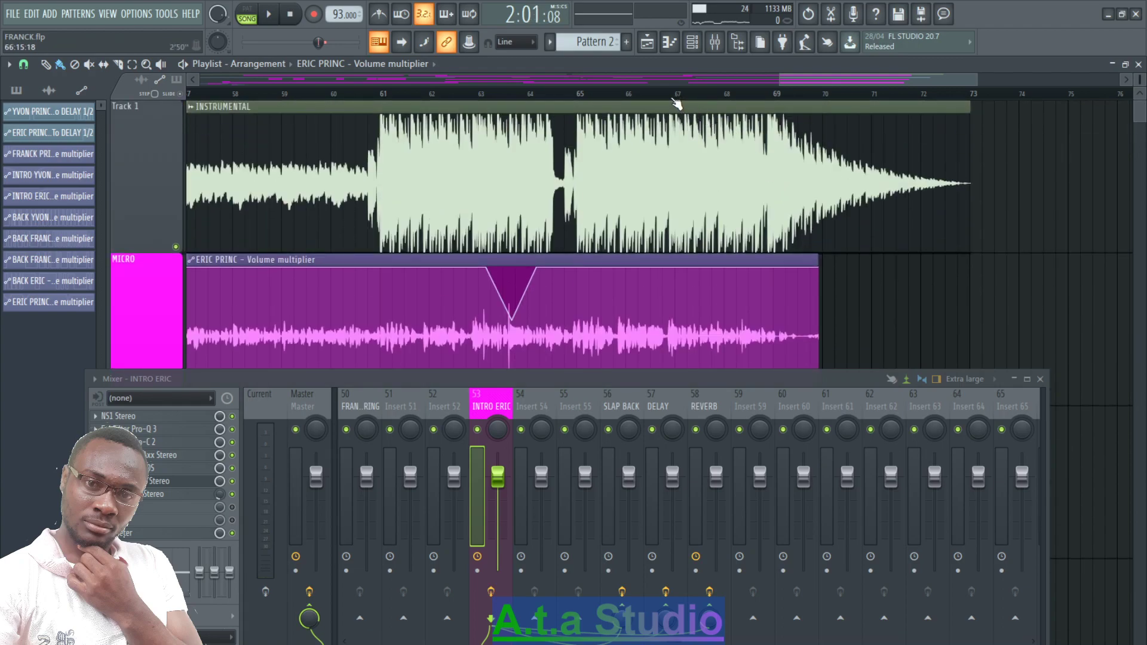
left_click_drag(679, 377, 707, 465)
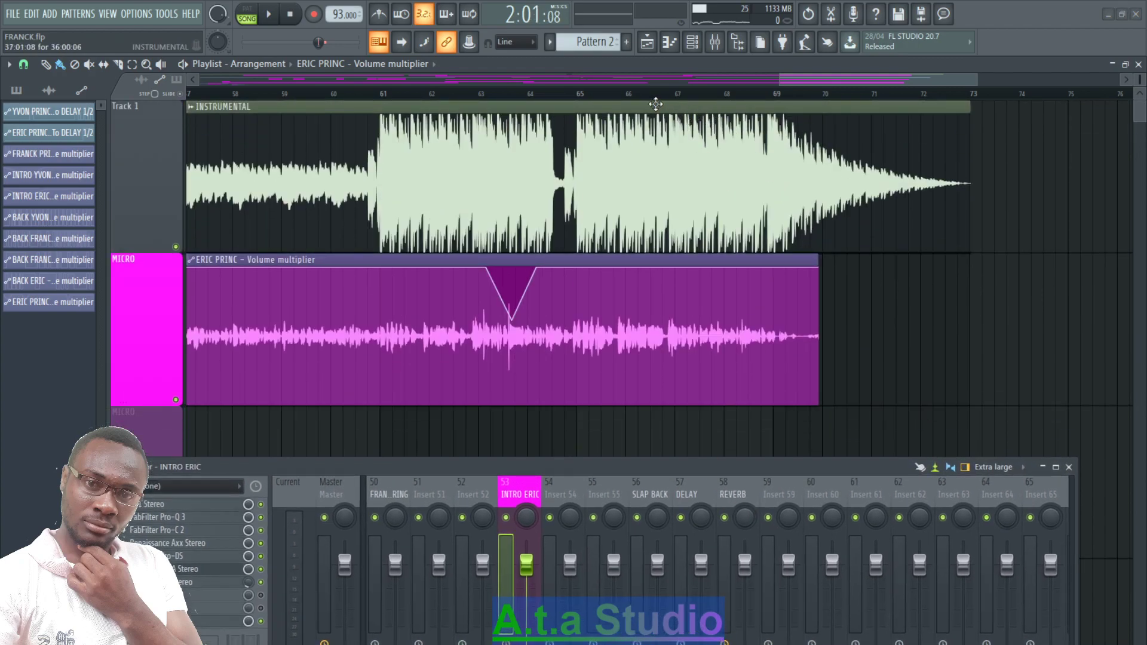
left_click(693, 103)
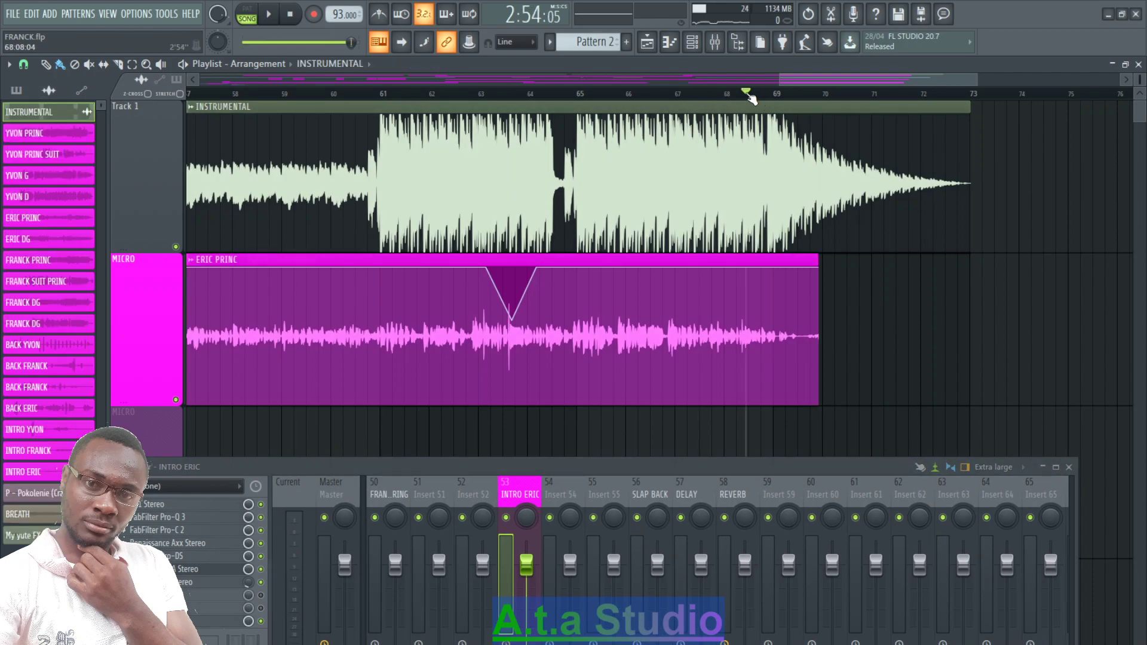
- Create an automation clip for the intro vocal's send to DELAY and close the mixer
left_click_drag(681, 466, 689, 292)
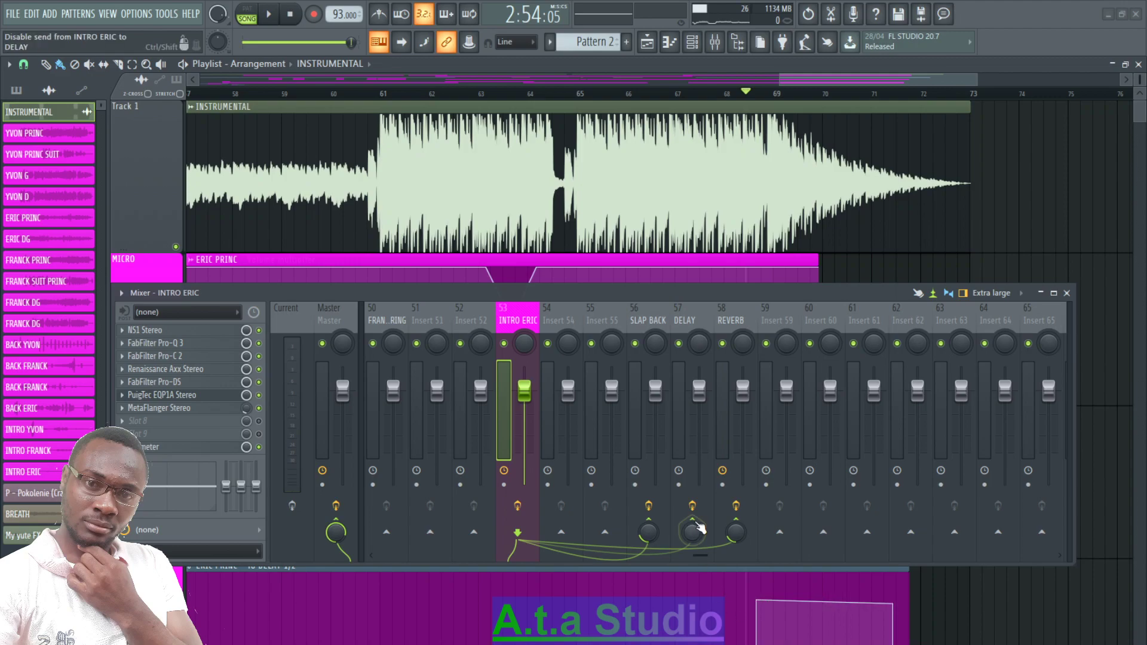
right_click(689, 537)
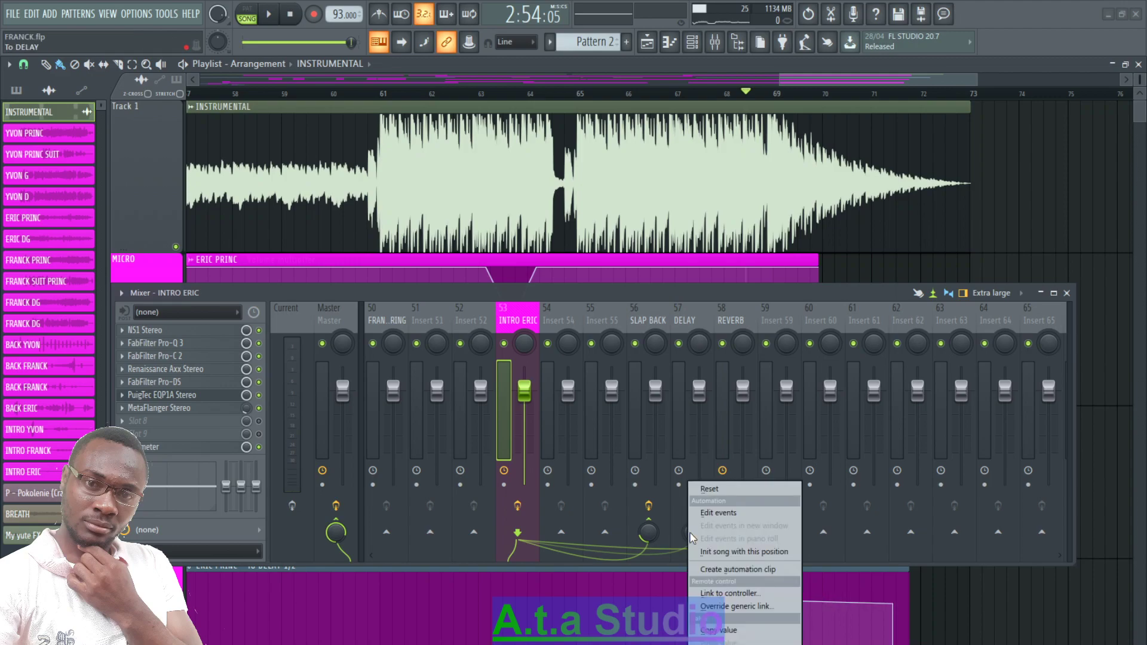
left_click(741, 572)
left_click(1067, 294)
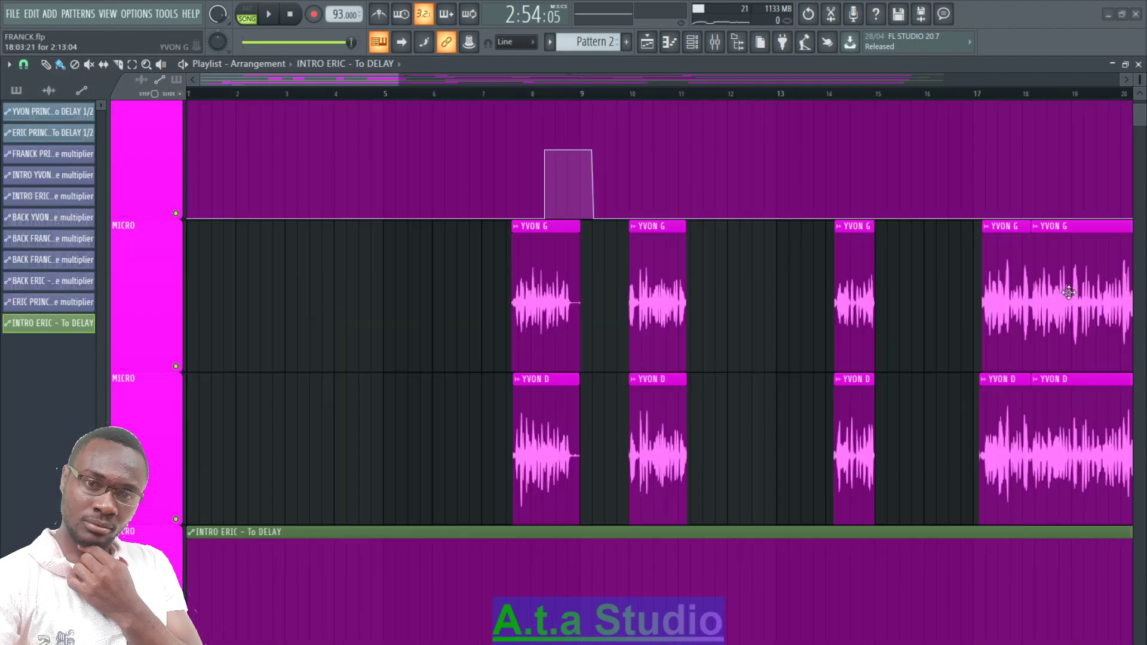
- Move the new delay-send automation clip to the muted MICRO track below the lead vocal, starting at about bar 54, and unmute that track
left_click_drag(408, 74, 940, 75)
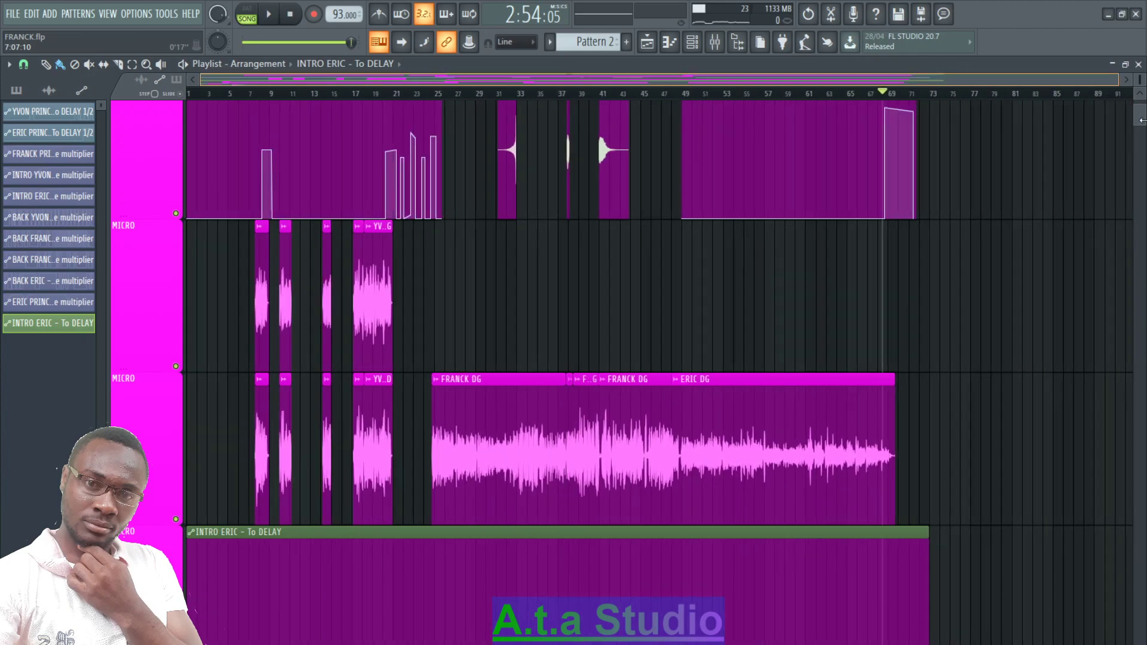
scroll(975, 322, "up", 2)
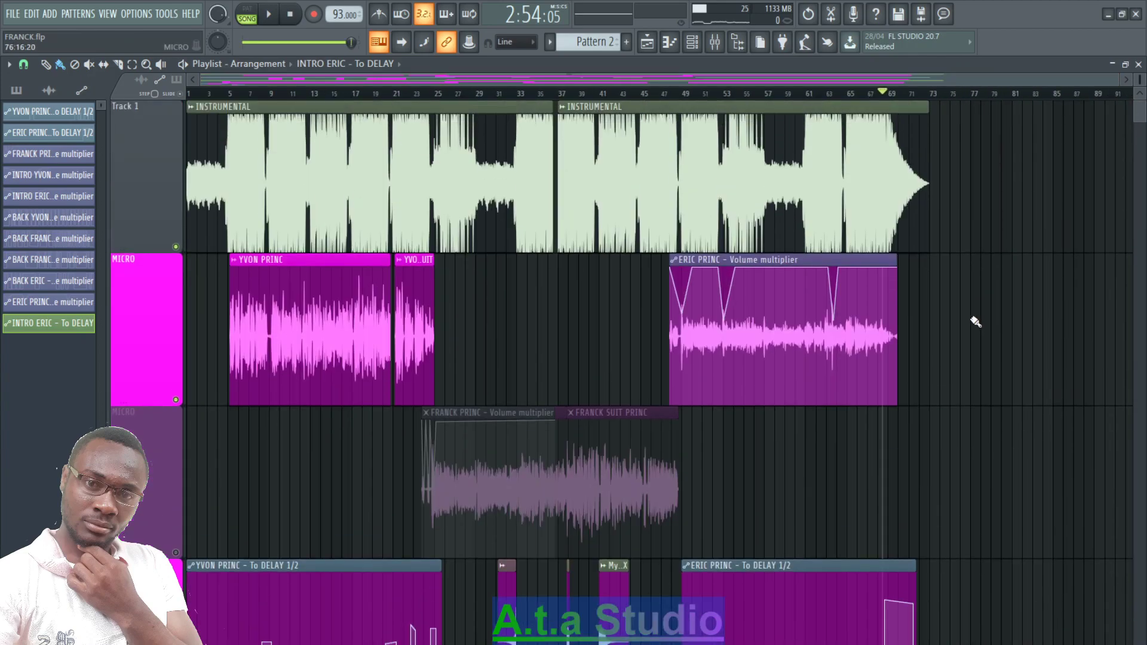
scroll(975, 322, "down", 5)
scroll(709, 428, "down", 2)
scroll(710, 428, "up", 4)
scroll(683, 548, "down", 1)
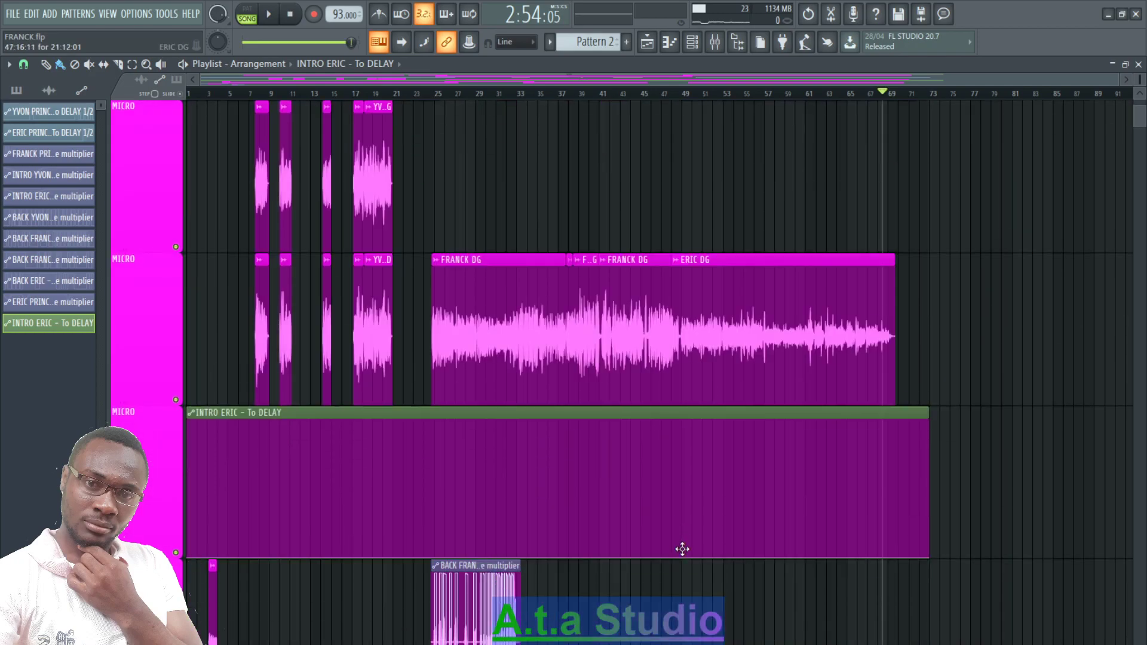
left_click_drag(659, 412, 657, 242)
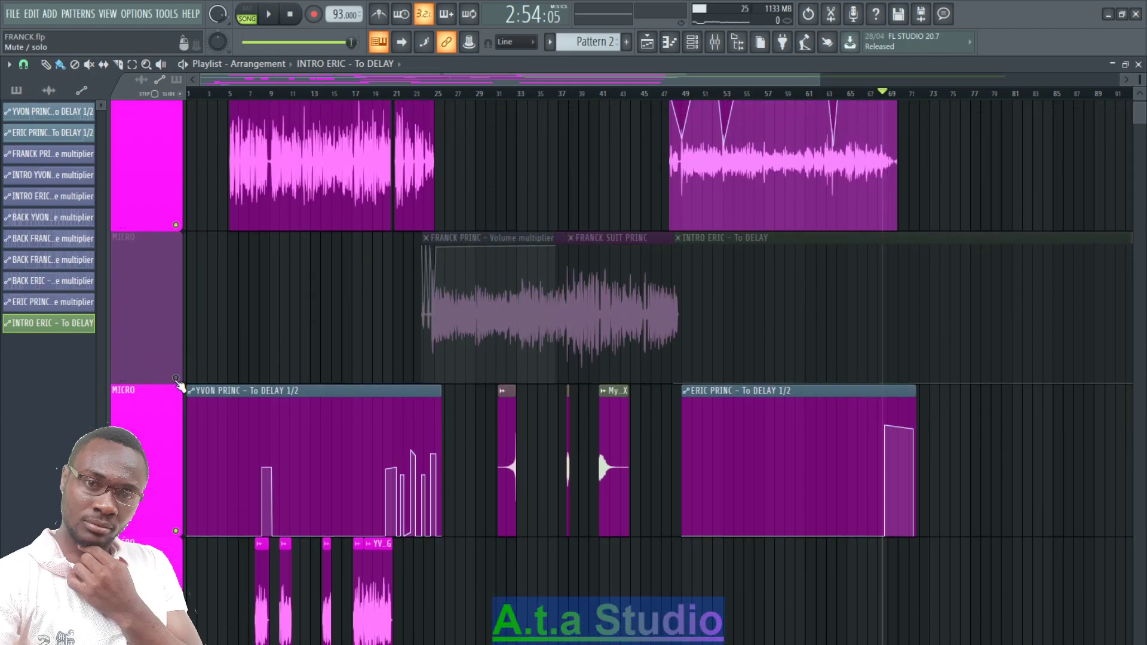
left_click(176, 378)
left_click_drag(737, 241, 814, 241)
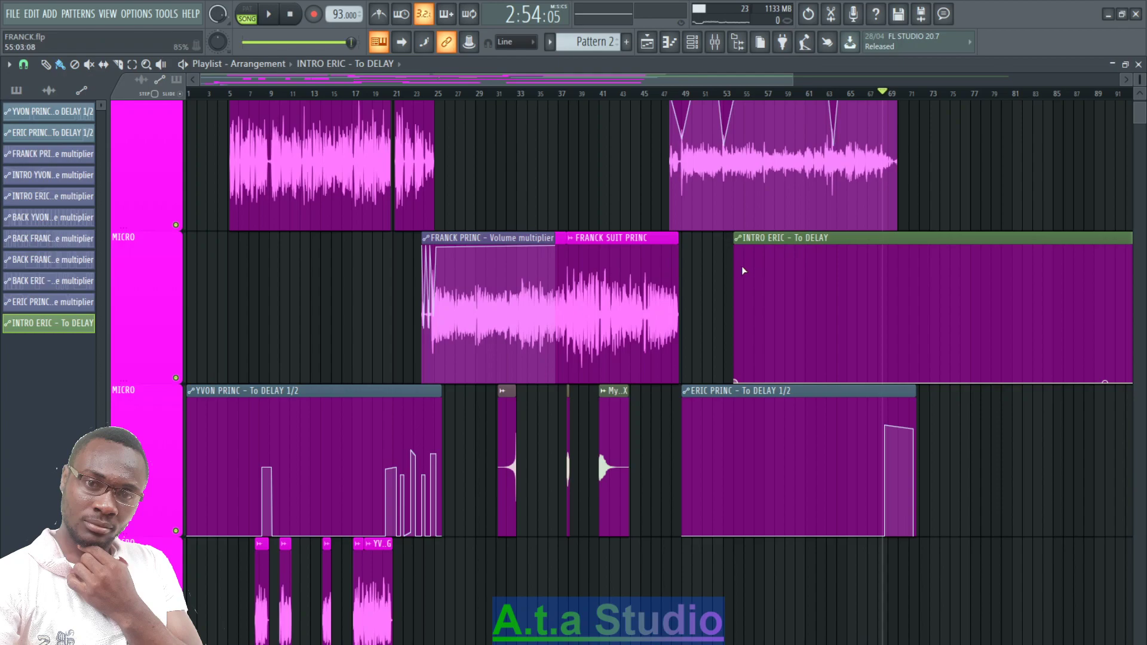
- Shorten and reposition the delay-send automation clip to span about bars 58 to 70
left_click_drag(792, 79, 1140, 128)
left_click_drag(995, 384, 608, 372)
left_click_drag(1128, 78, 757, 80)
scroll(878, 132, "right", 3)
left_click_drag(703, 239, 844, 280)
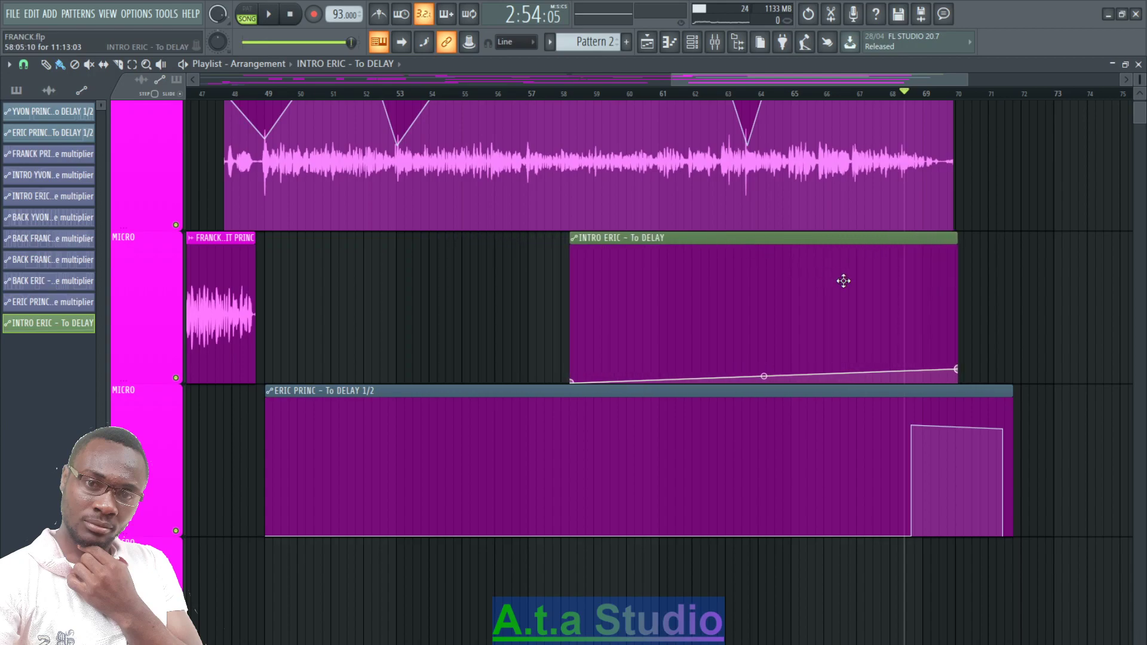
- Shape the delay-send automation to stay at zero, jump to full at about bar 68, and ramp down toward the clip's end
scroll(843, 281, "up", 3)
right_click(853, 548)
right_click(926, 543)
left_click_drag(850, 548, 901, 556)
left_click_drag(977, 544, 900, 414)
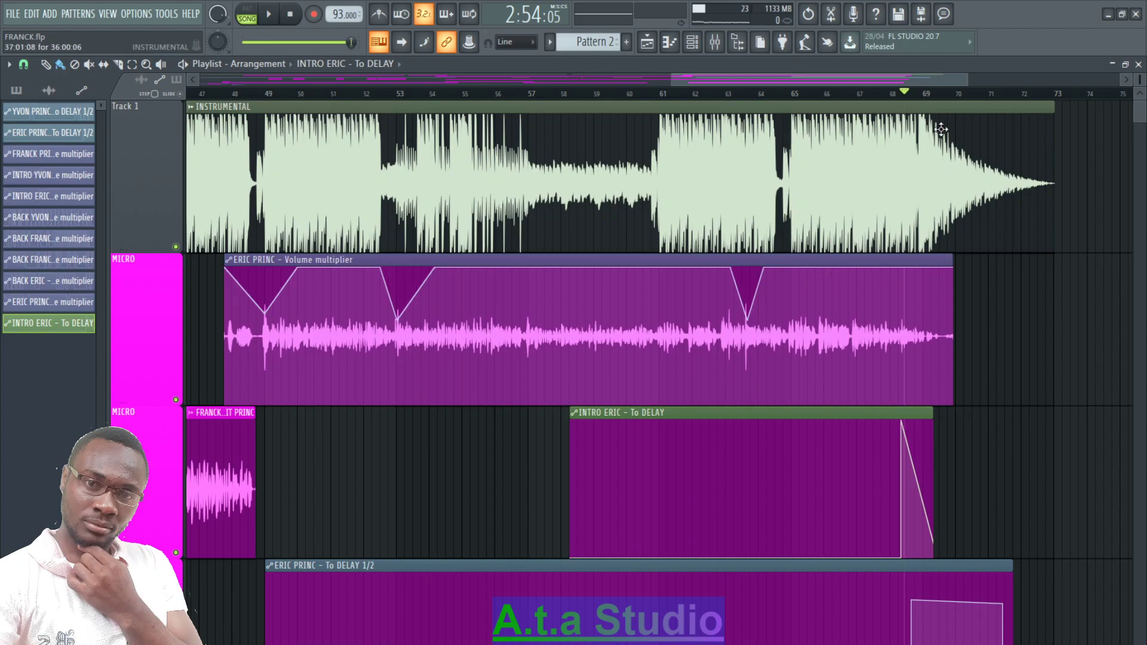
- Reshape the intro vocal's delay-send automation to jump to about 62% near bar 68 and rise toward the clip's end, and audition it
left_click_drag(963, 77, 846, 81)
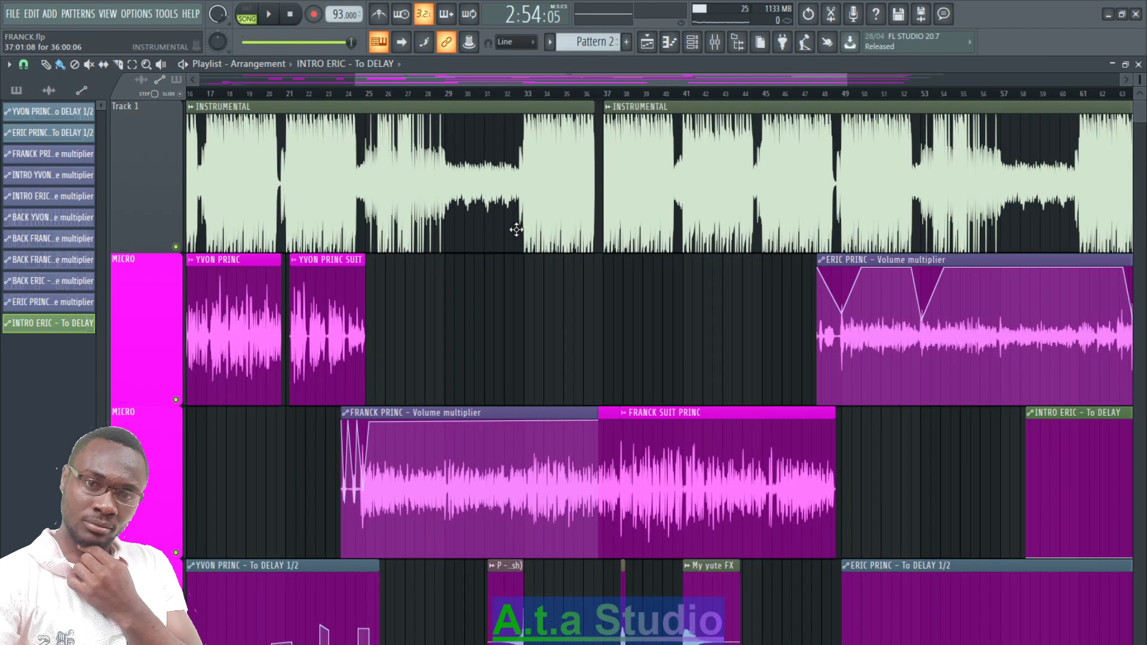
scroll(313, 529, "down", 1)
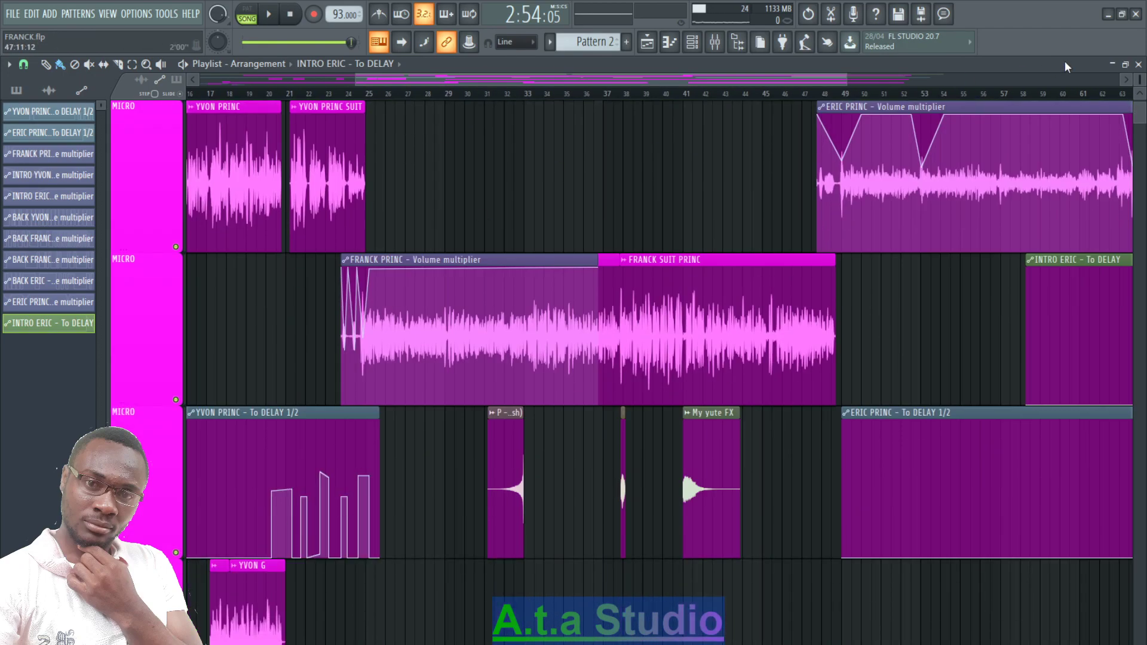
left_click_drag(1139, 80, 1145, 83)
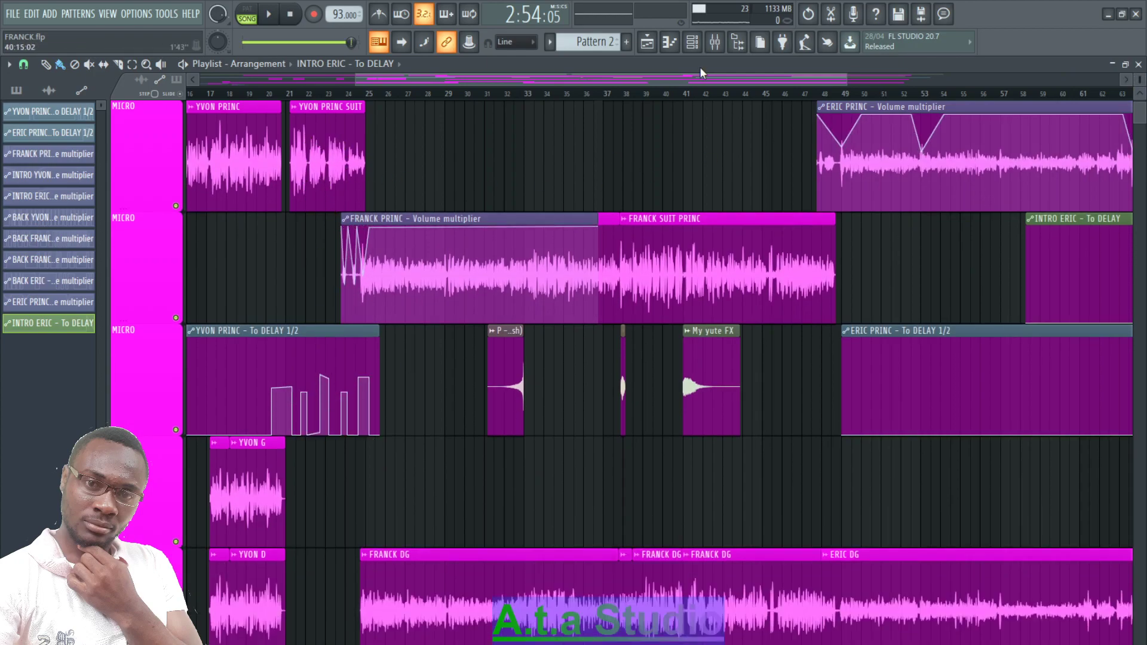
left_click_drag(694, 78, 1033, 145)
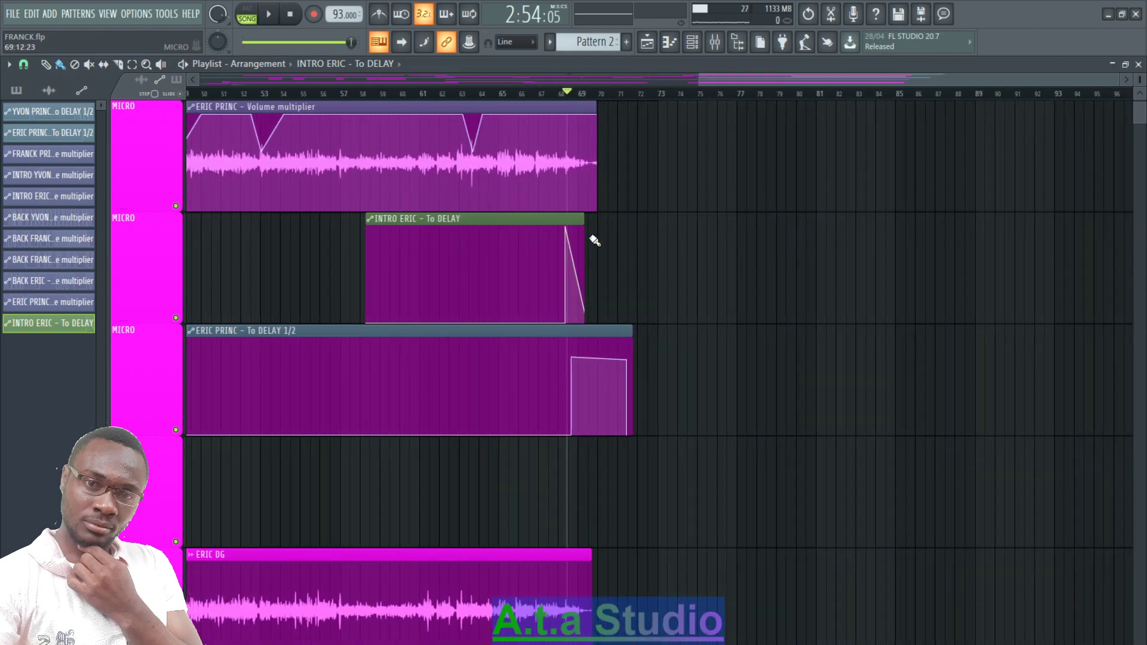
left_click_drag(1117, 77, 919, 96)
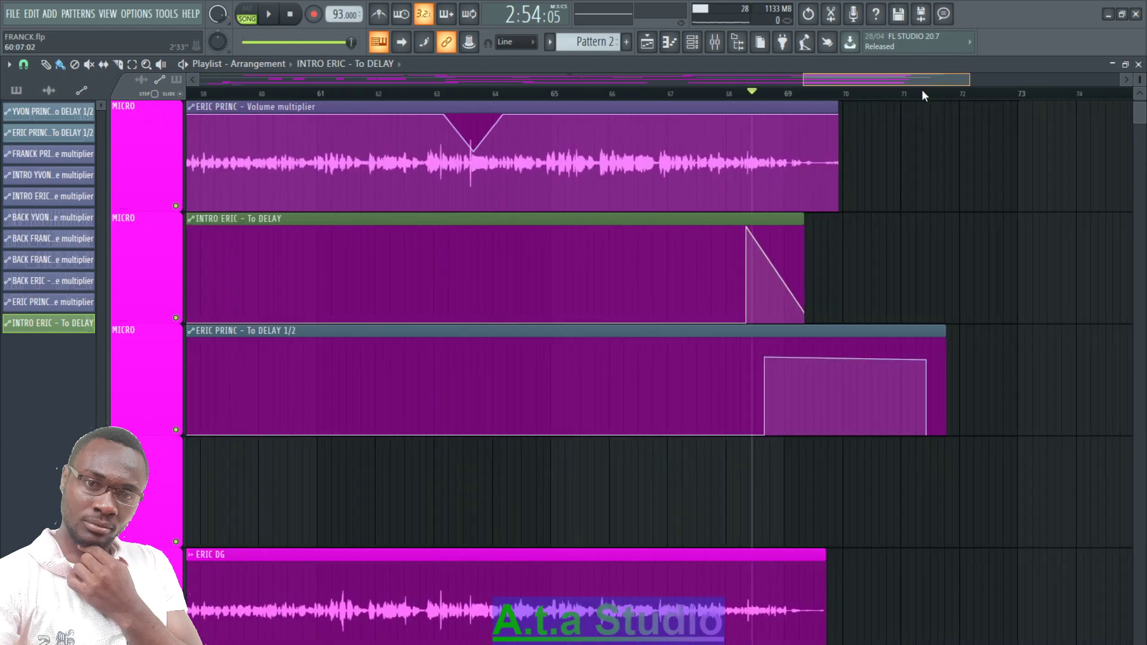
scroll(1139, 80, "up", 1)
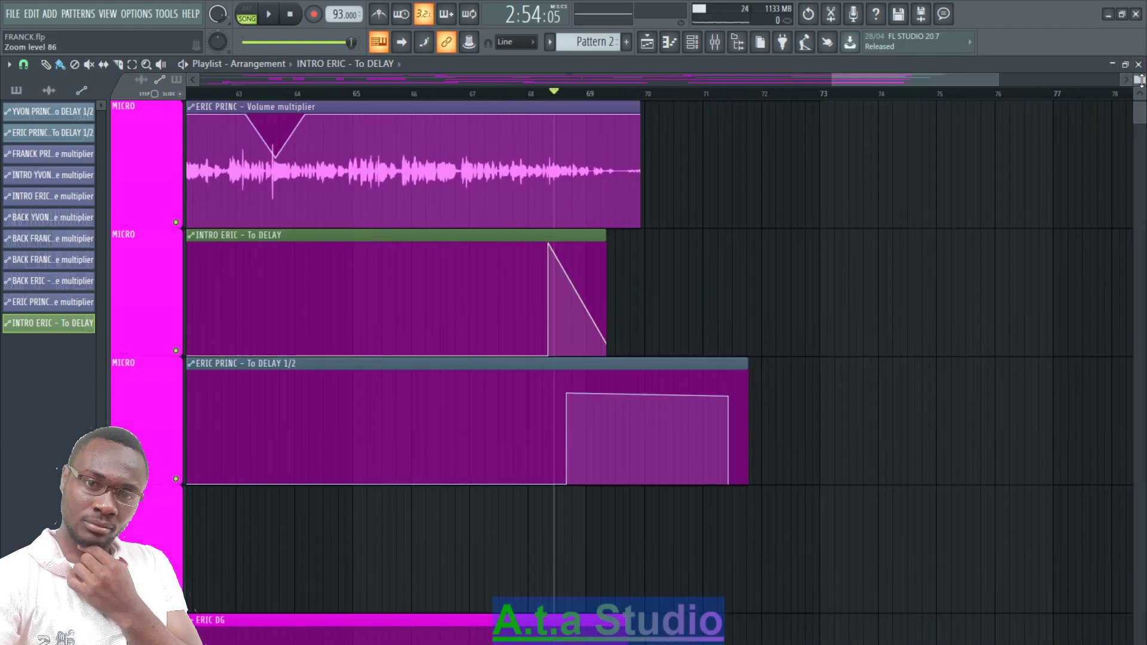
scroll(1139, 81, "down", 1)
scroll(858, 258, "up", 1)
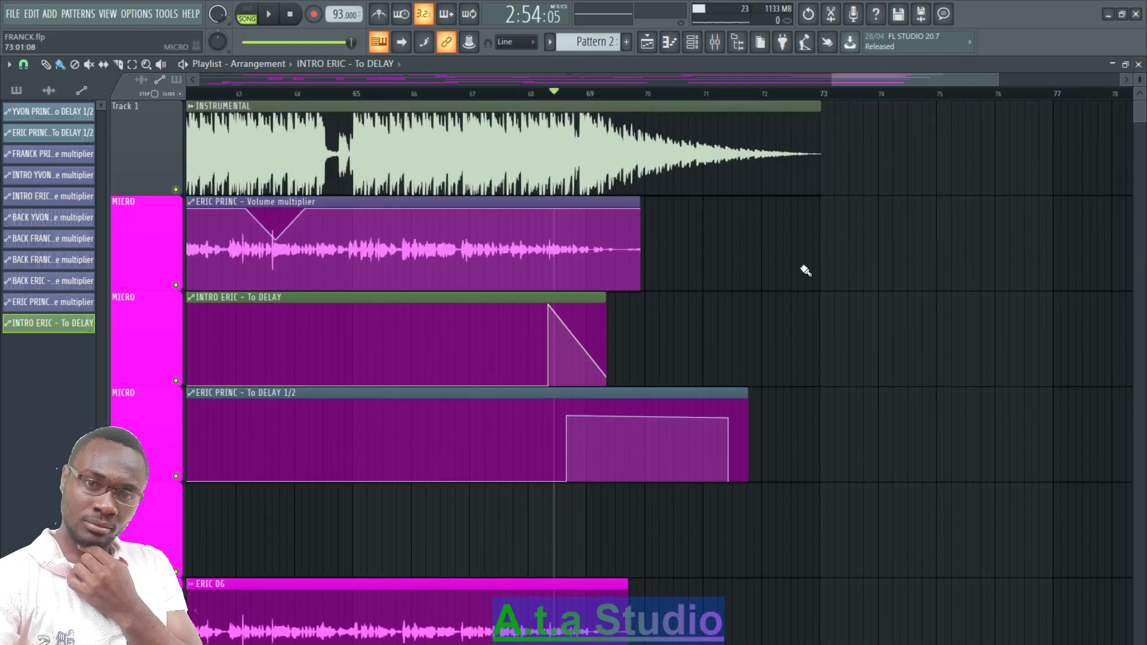
left_click_drag(608, 377, 550, 335)
key("space")
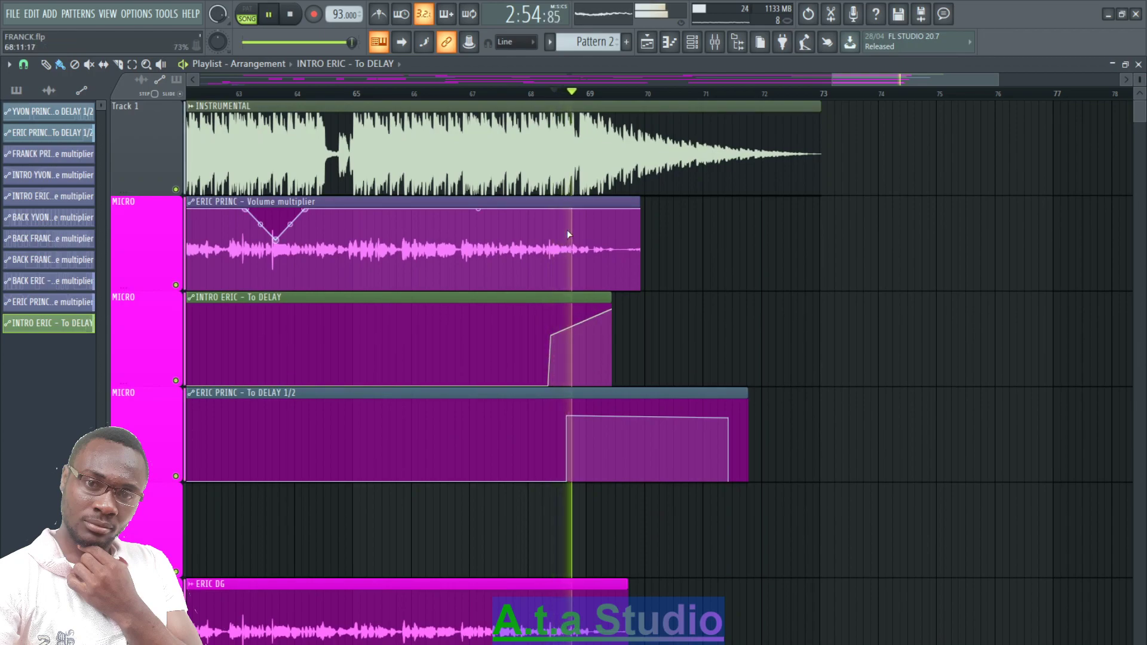
key("space")
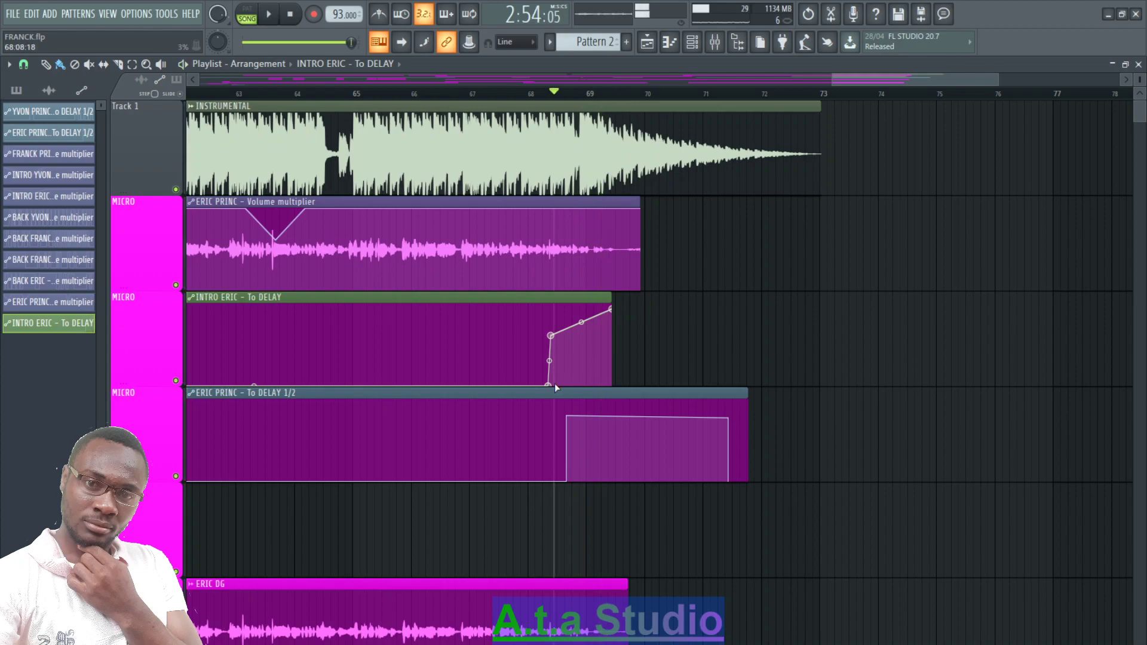
- Align the intro vocal's delay-send jump with the jump in the DELAY 1/2 automation below, flatten the level after it, and audition the passage
left_click_drag(549, 385, 567, 386)
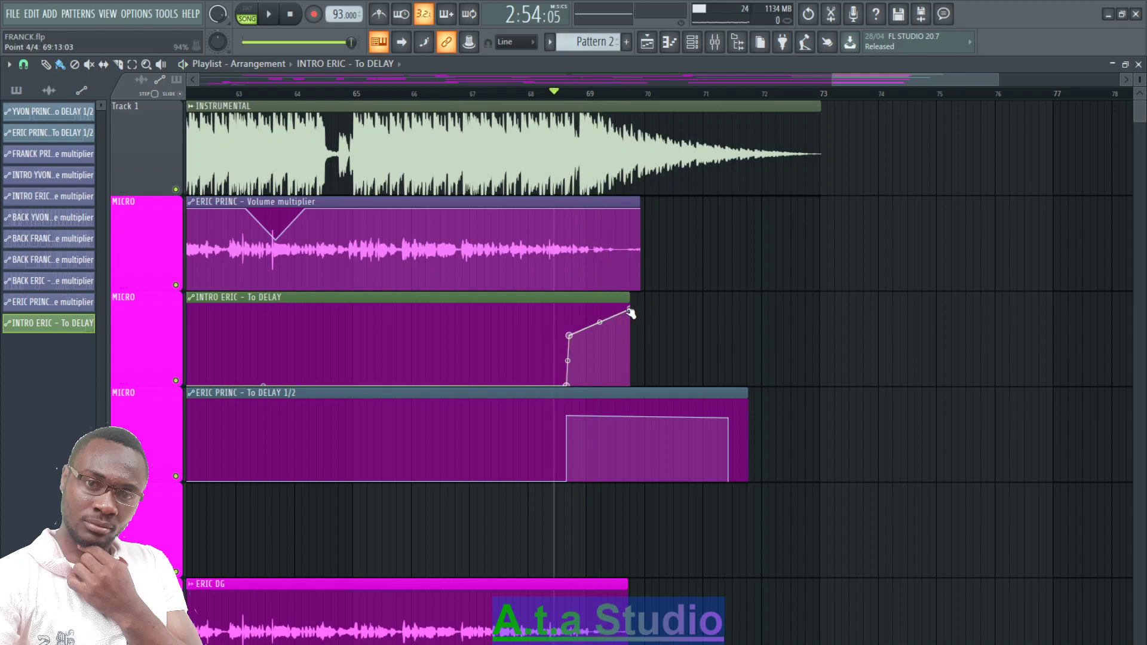
left_click_drag(629, 309, 634, 336)
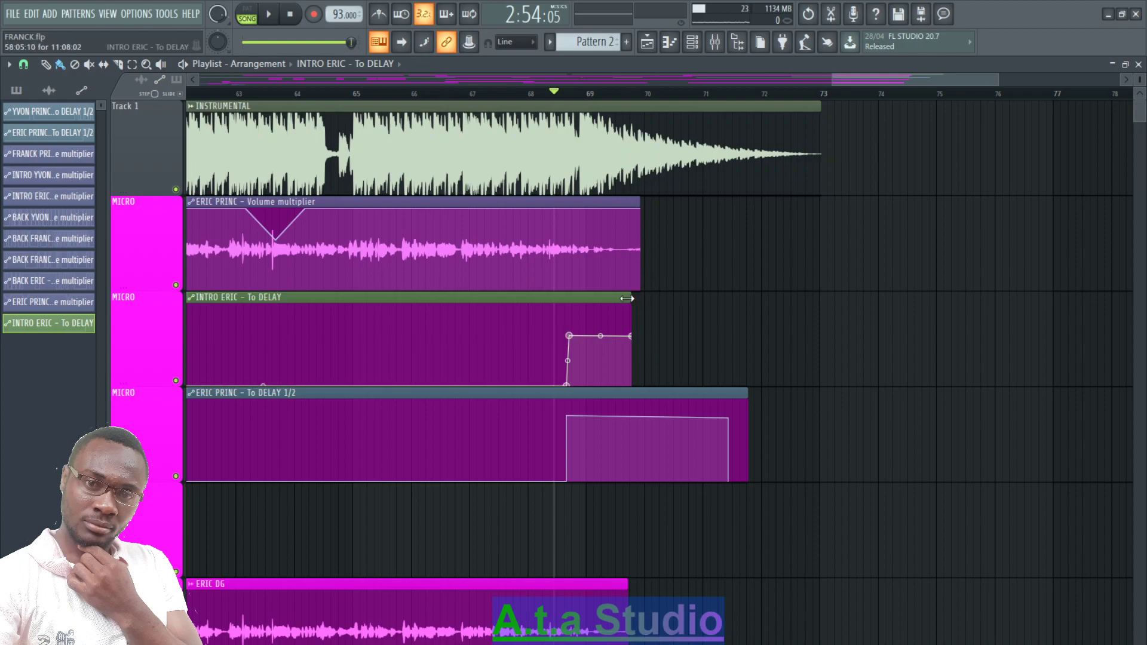
key("space")
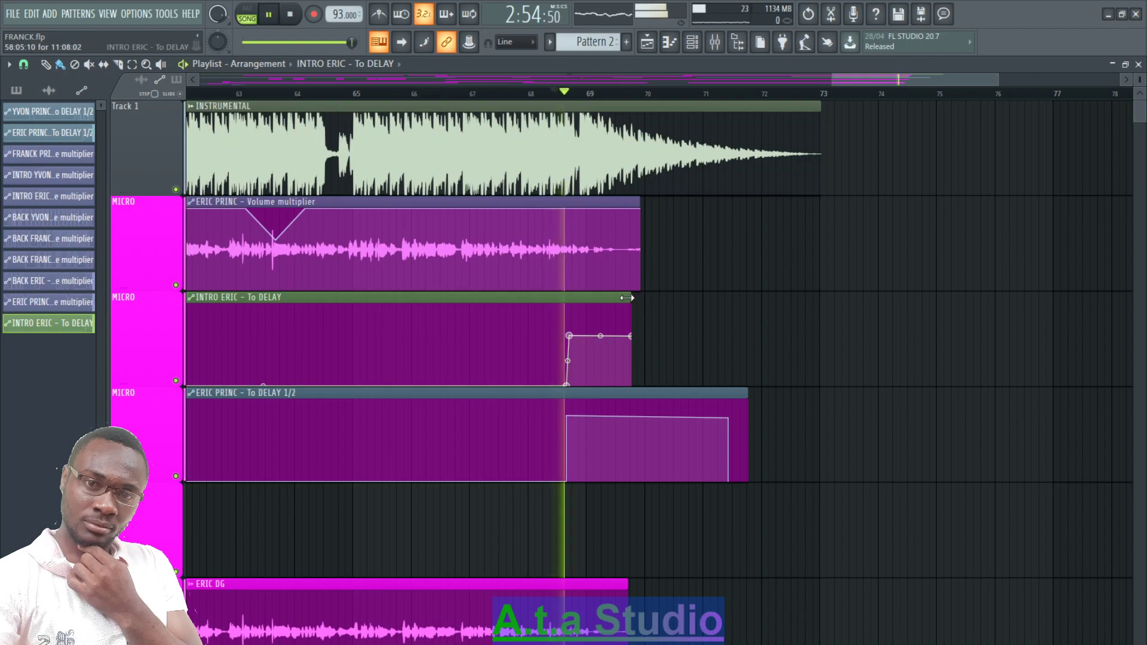
left_click_drag(999, 80, 864, 80)
key("space")
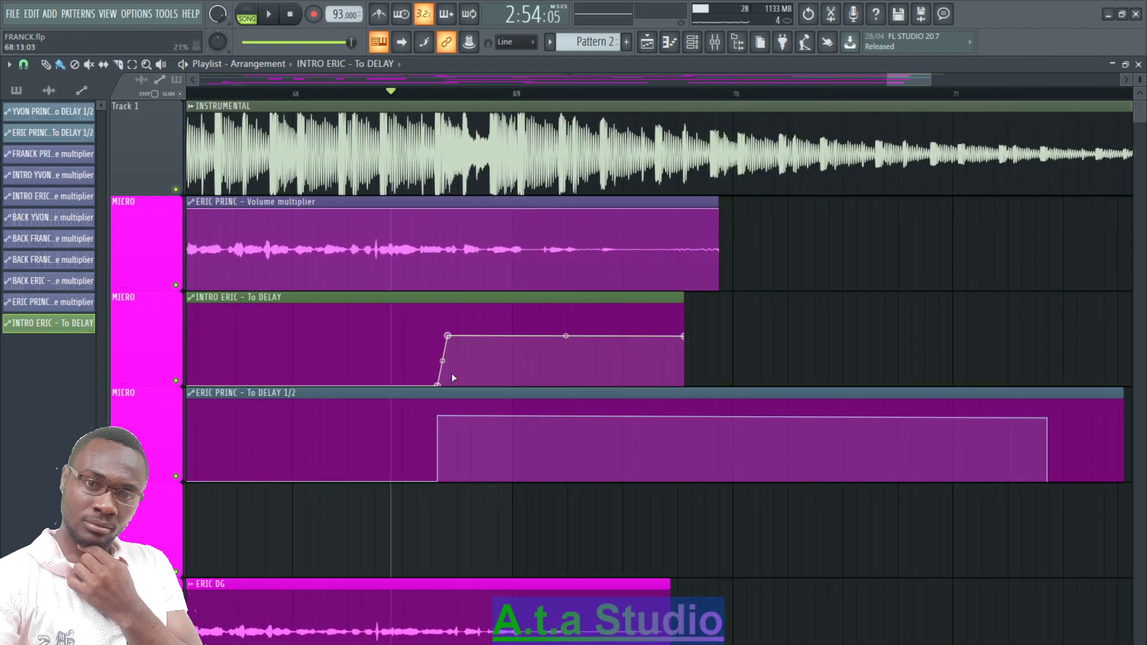
- Move the delay-send jump to just before bar 69, make its rise vertical, and play the passage back
left_click_drag(439, 386, 512, 394)
key("space")
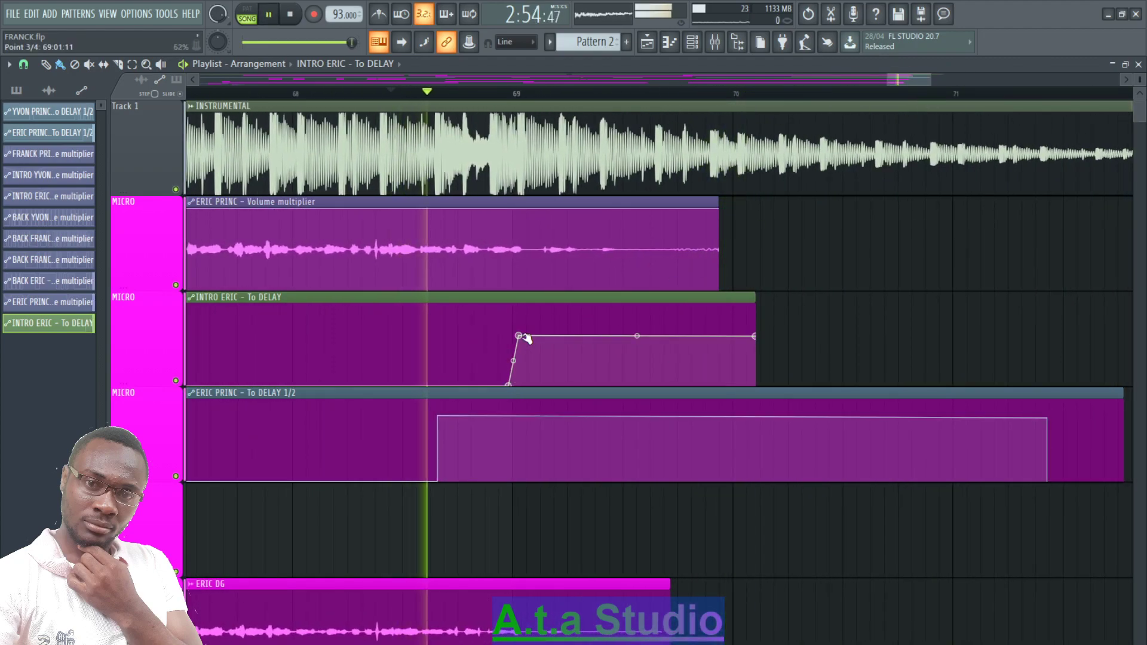
left_click_drag(519, 336, 509, 337)
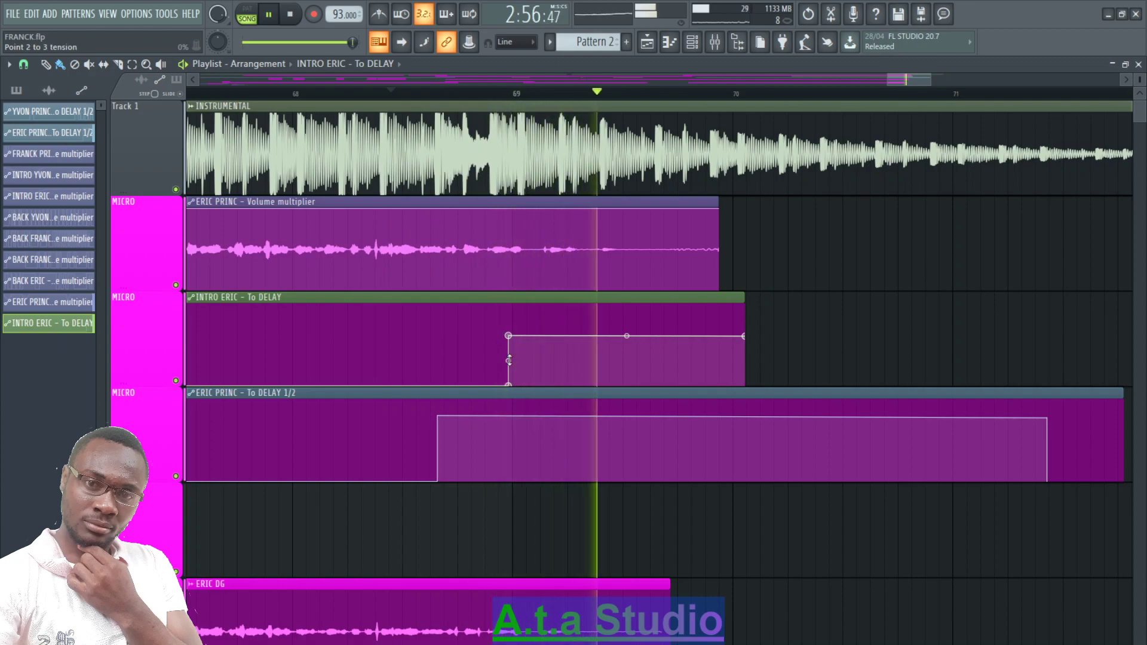
key("space")
left_click_drag(512, 385, 485, 389)
key("space")
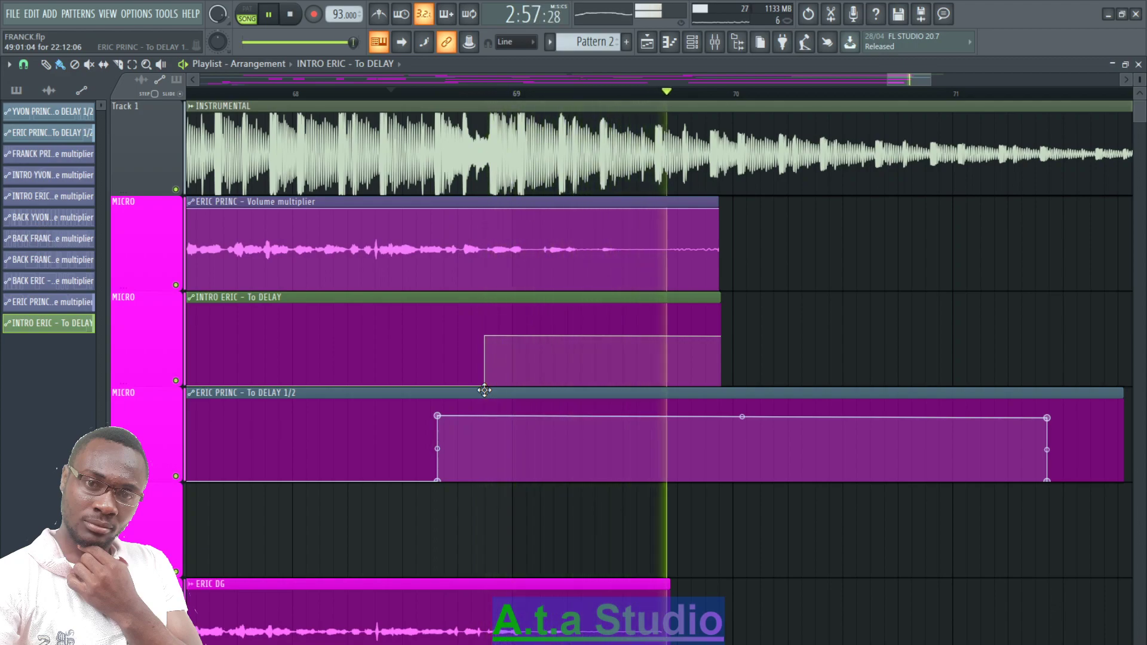
- Play the song's ending repeatedly from about bar 68 to check the automated delay on the intro vocal
key("space")
key("space")
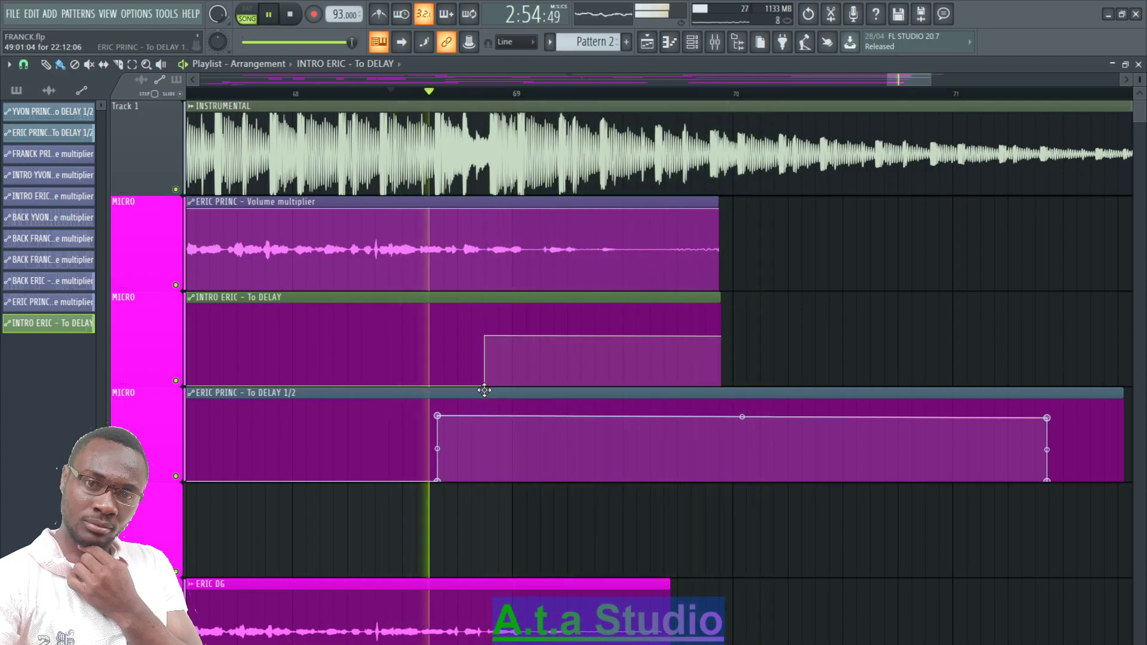
key("space")
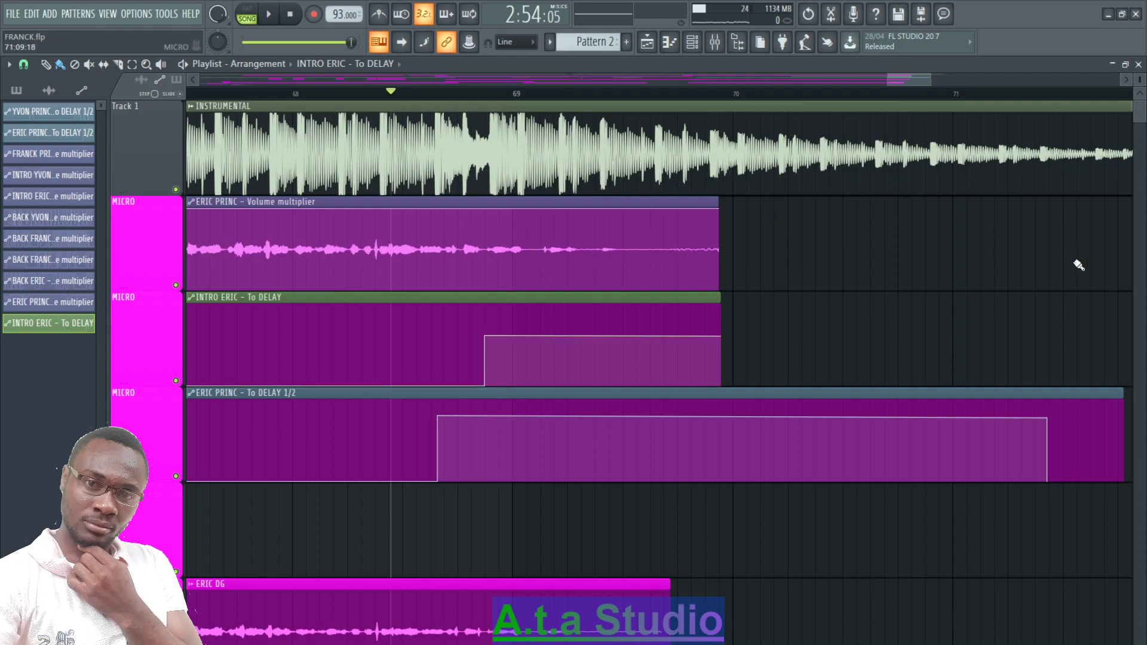
key("space")
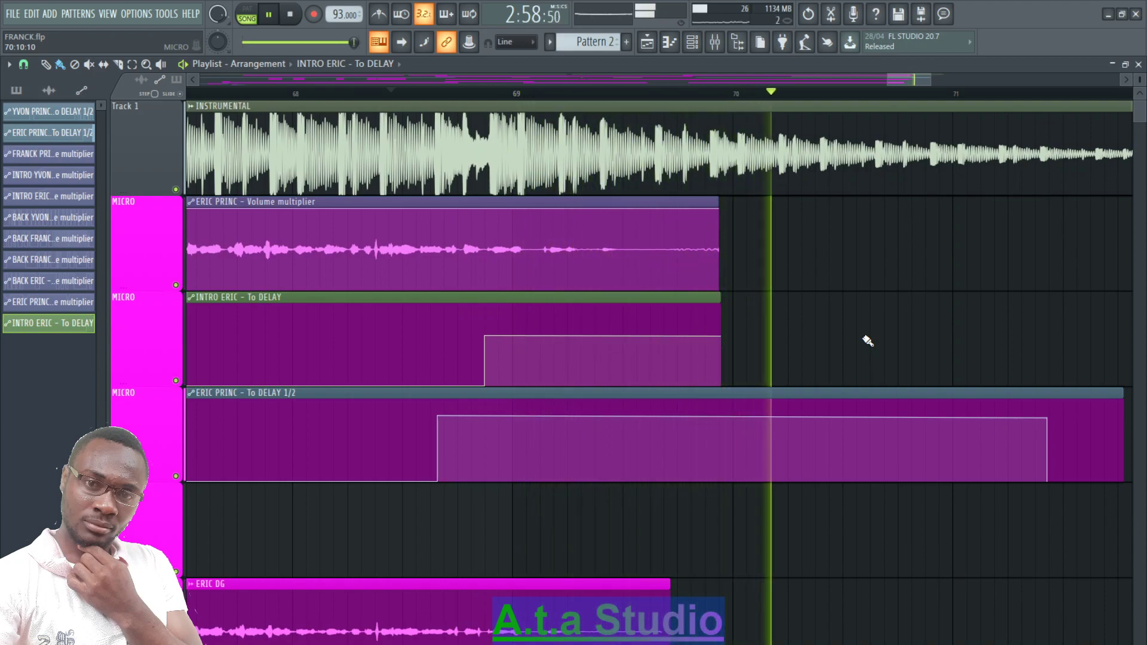
key("space")
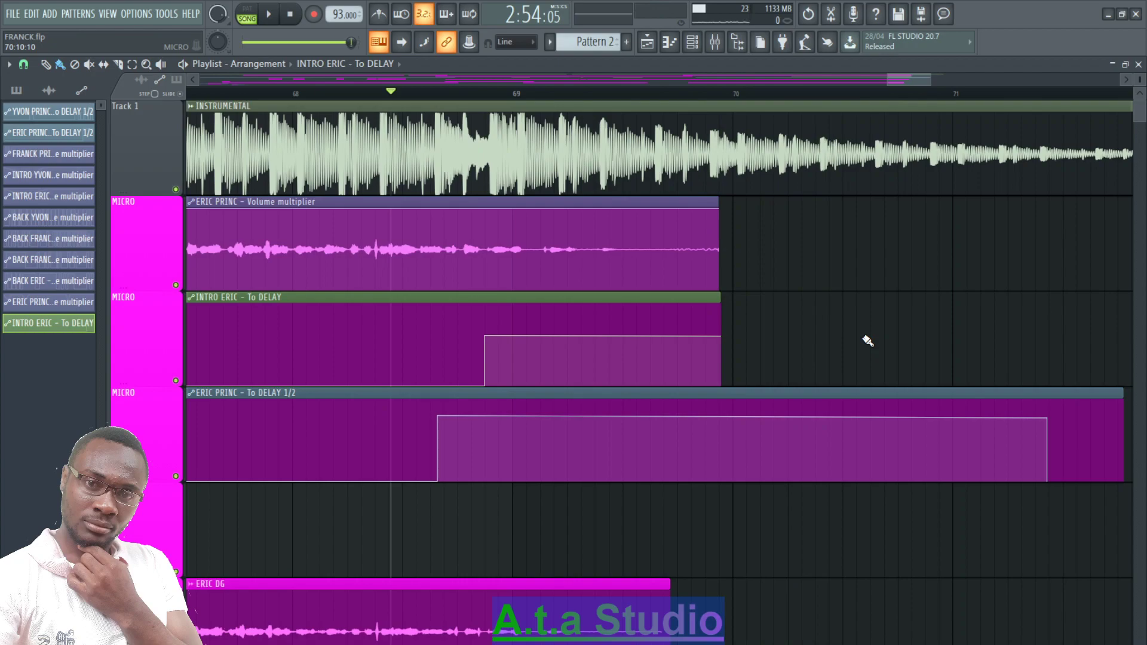
key("space")
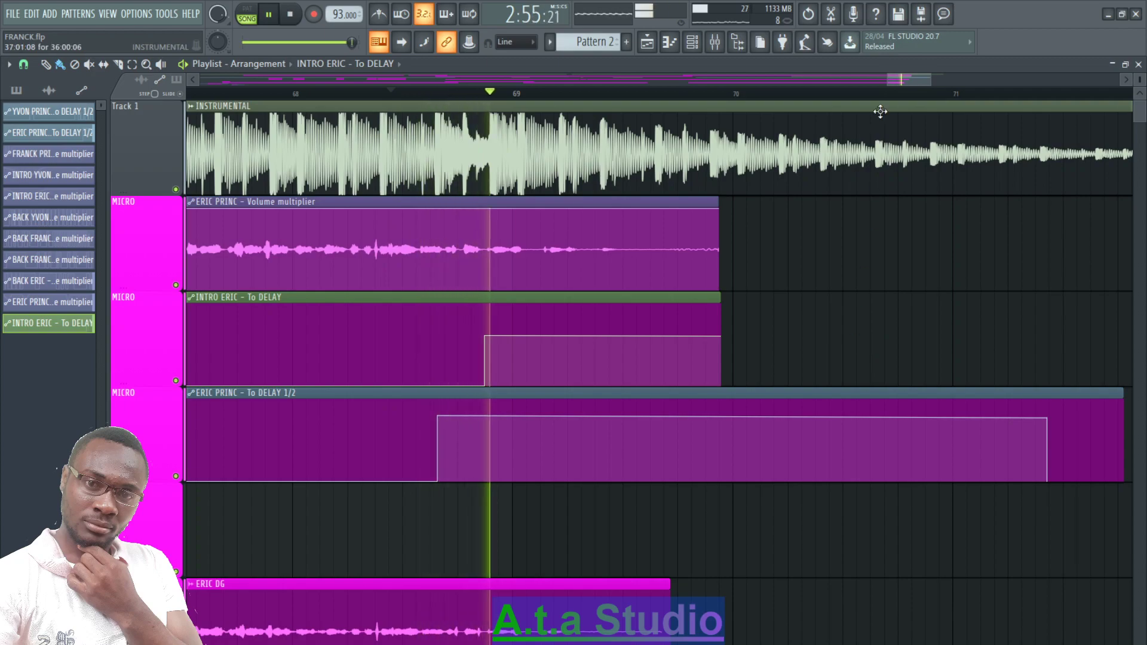
left_click_drag(890, 80, 794, 88)
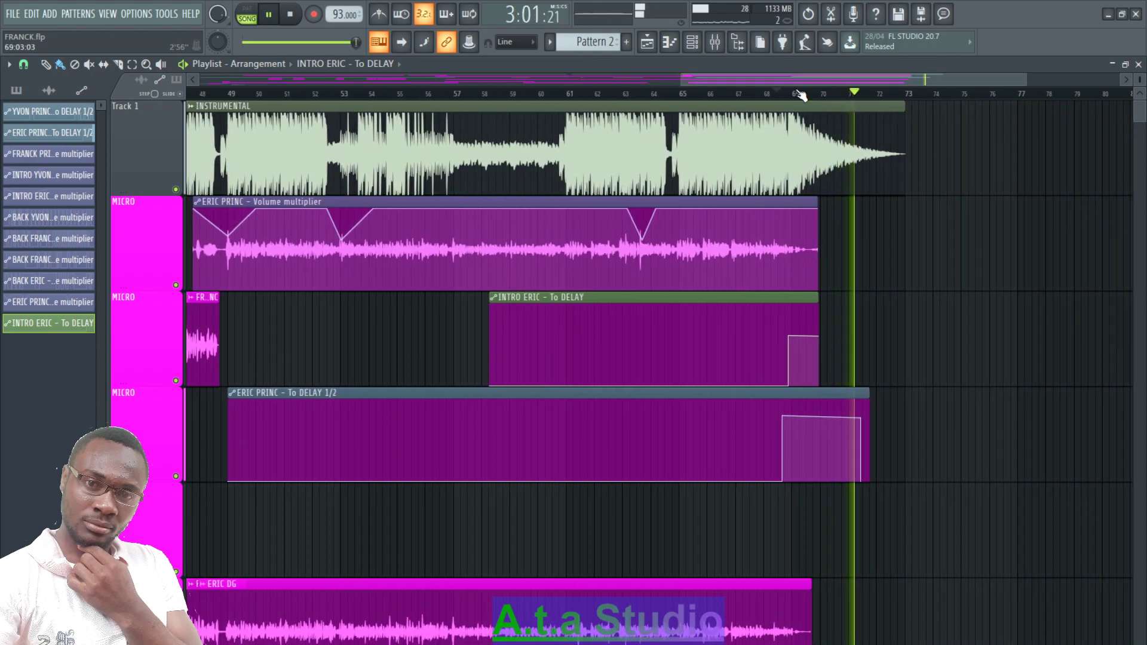
key("space")
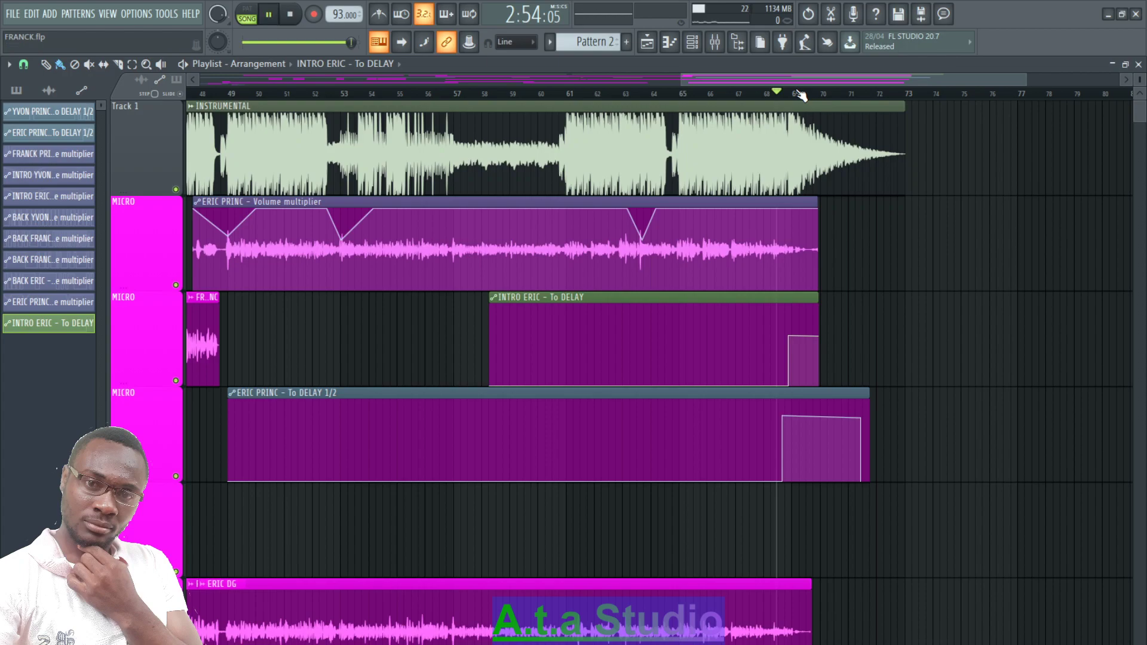
key("space")
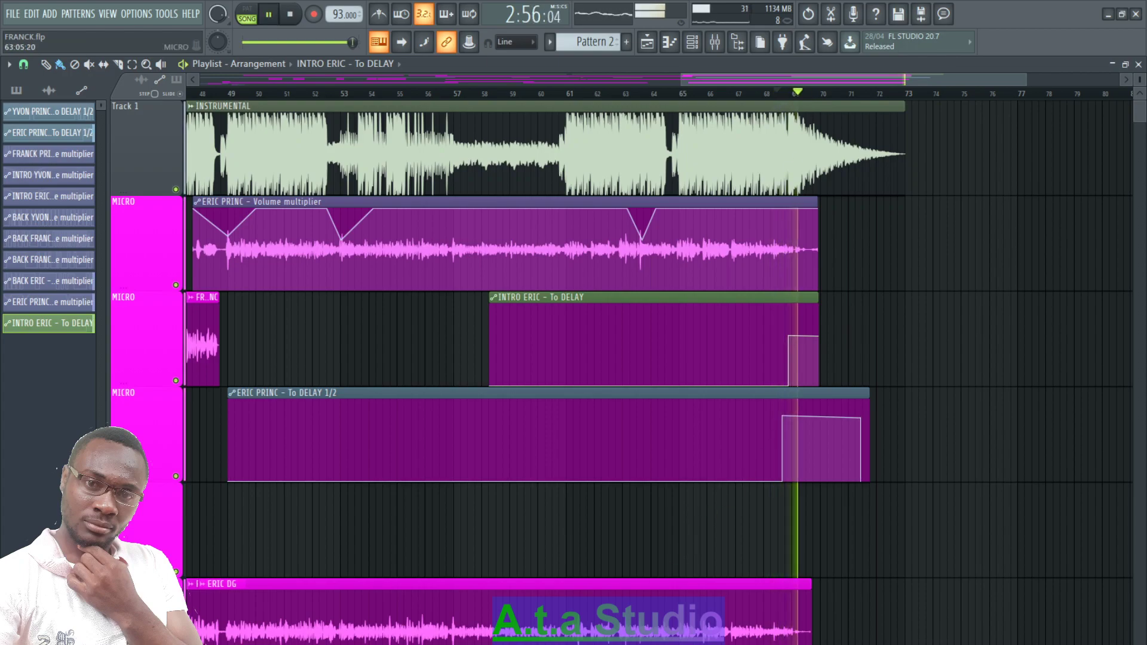
key("alt+Tab")
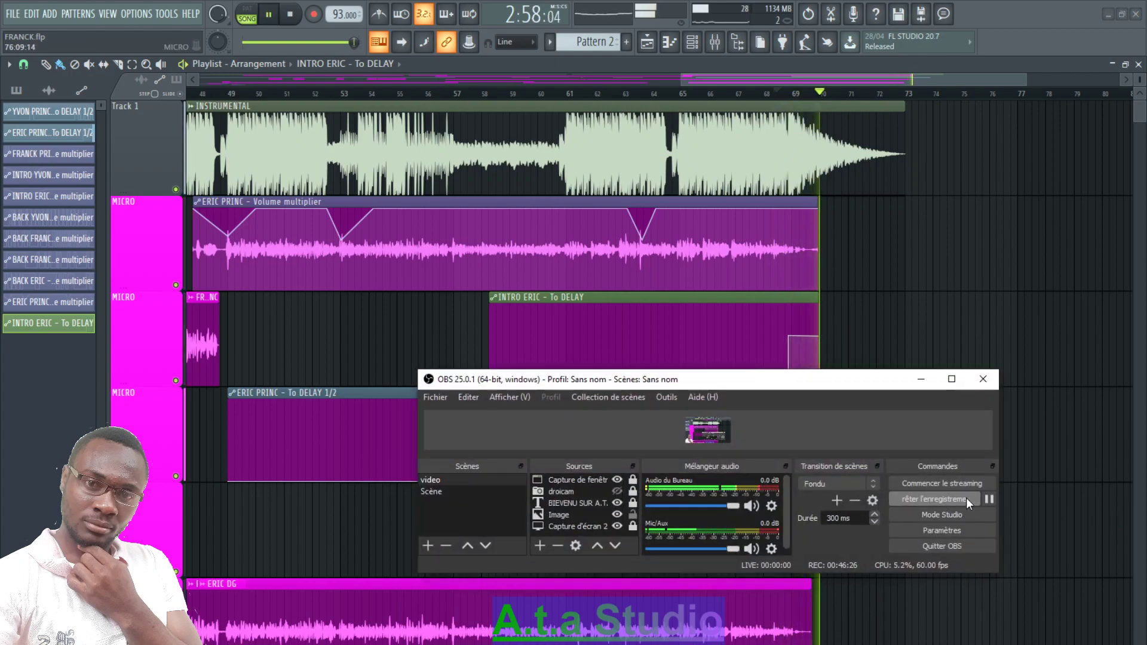